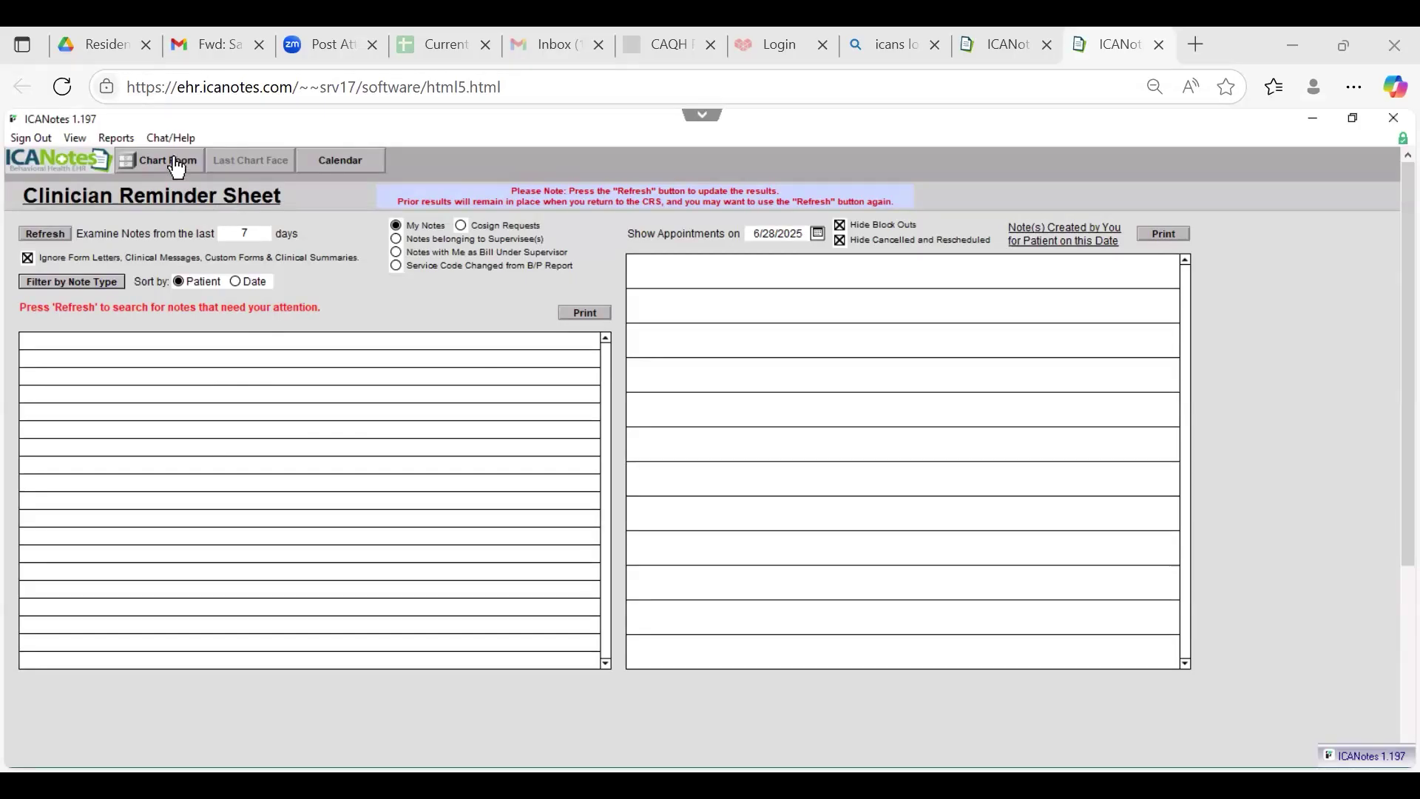
Step: Open the Therapy Groups window from the Chart Room and browse the previous sessions of ALH Group Home
{"action": "left_click", "coordinate": [174, 157]}
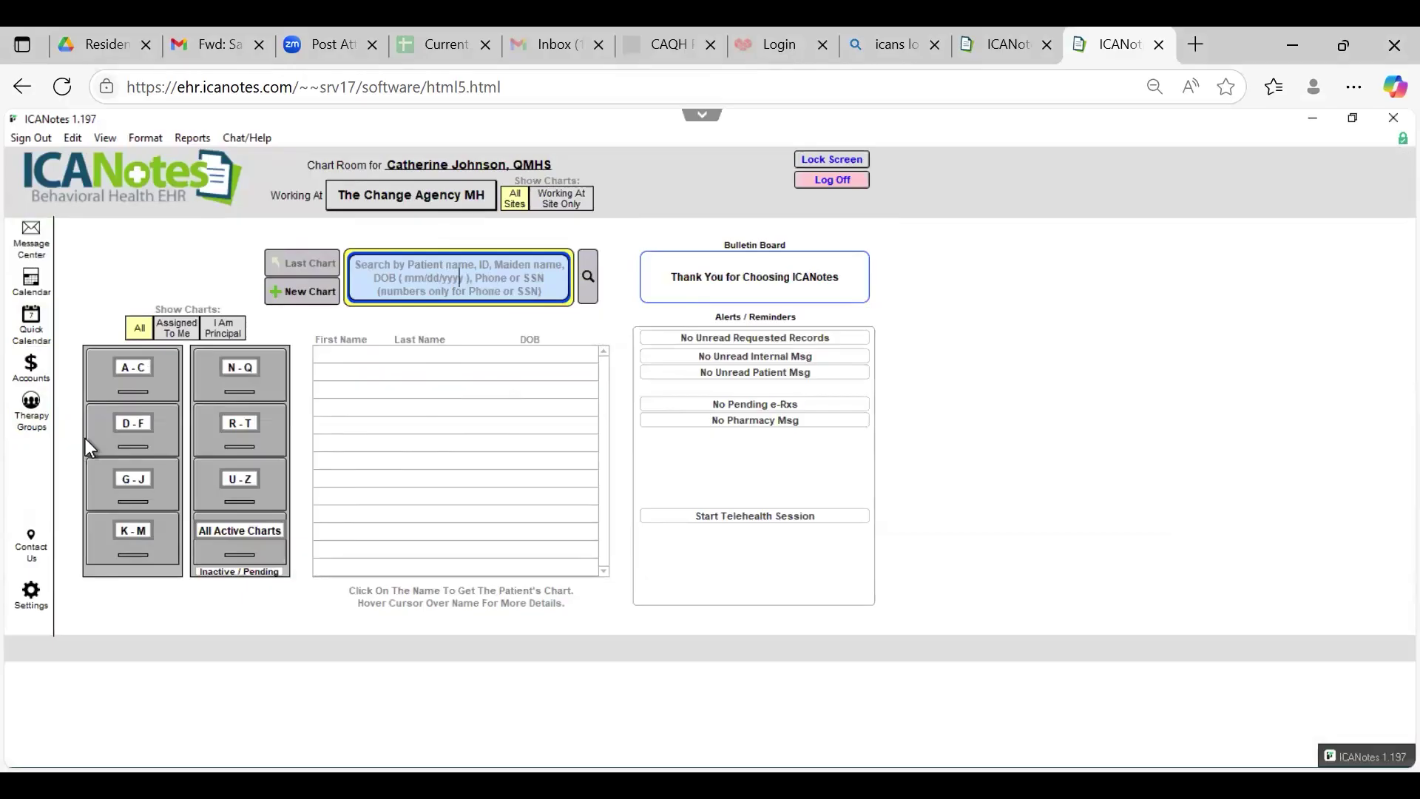
{"action": "left_click", "coordinate": [34, 405]}
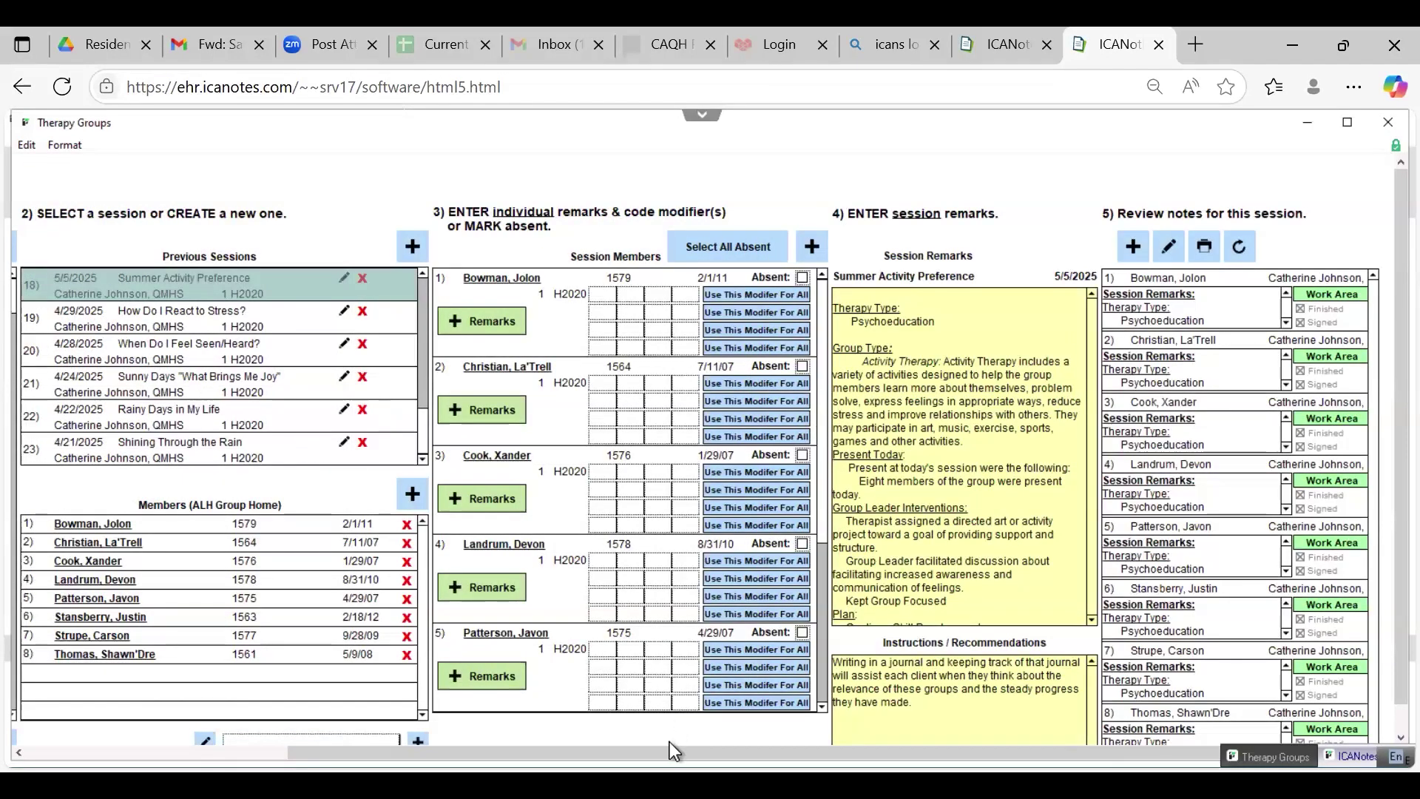
{"action": "left_click_drag", "start_coordinate": [668, 750], "coordinate": [596, 762]}
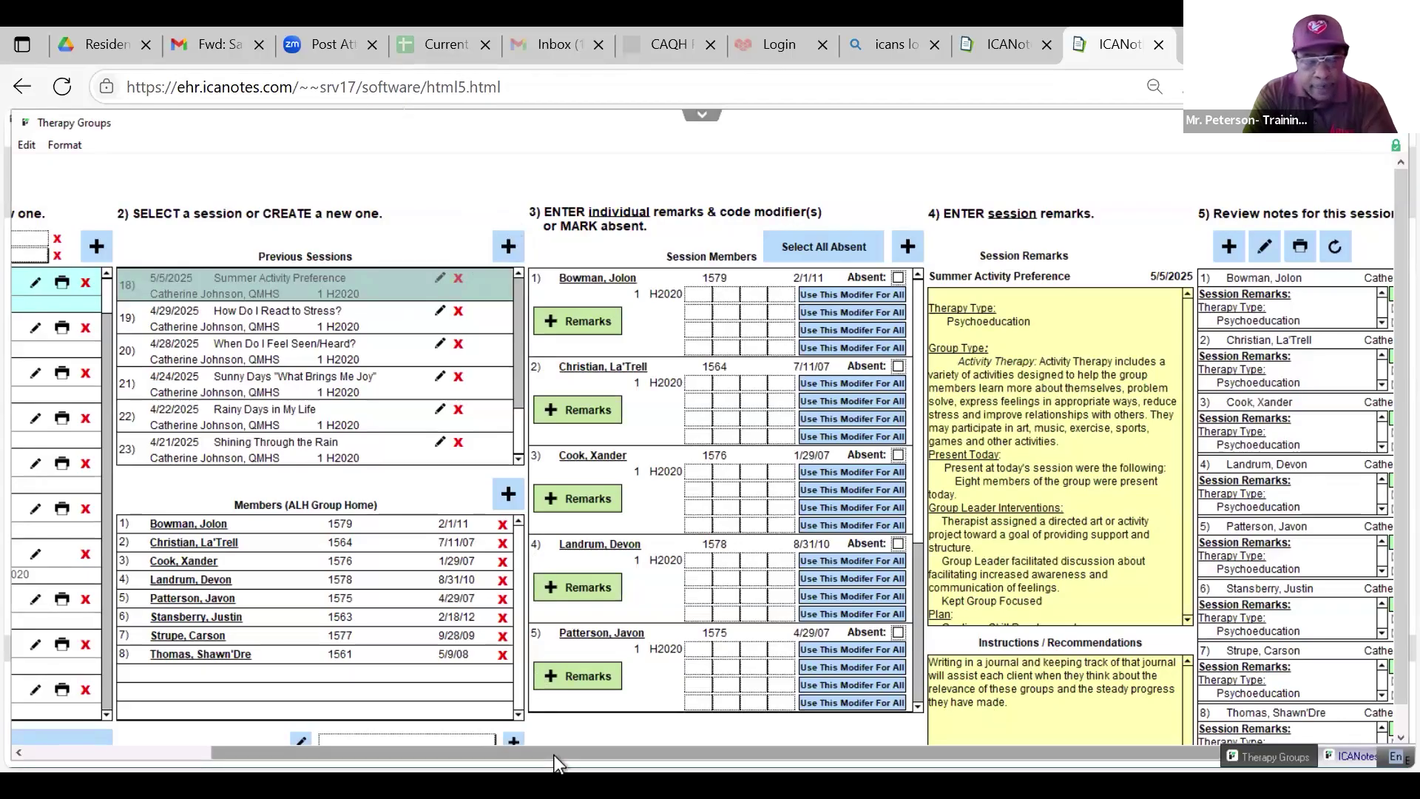
{"action": "left_click_drag", "start_coordinate": [442, 753], "coordinate": [336, 756]}
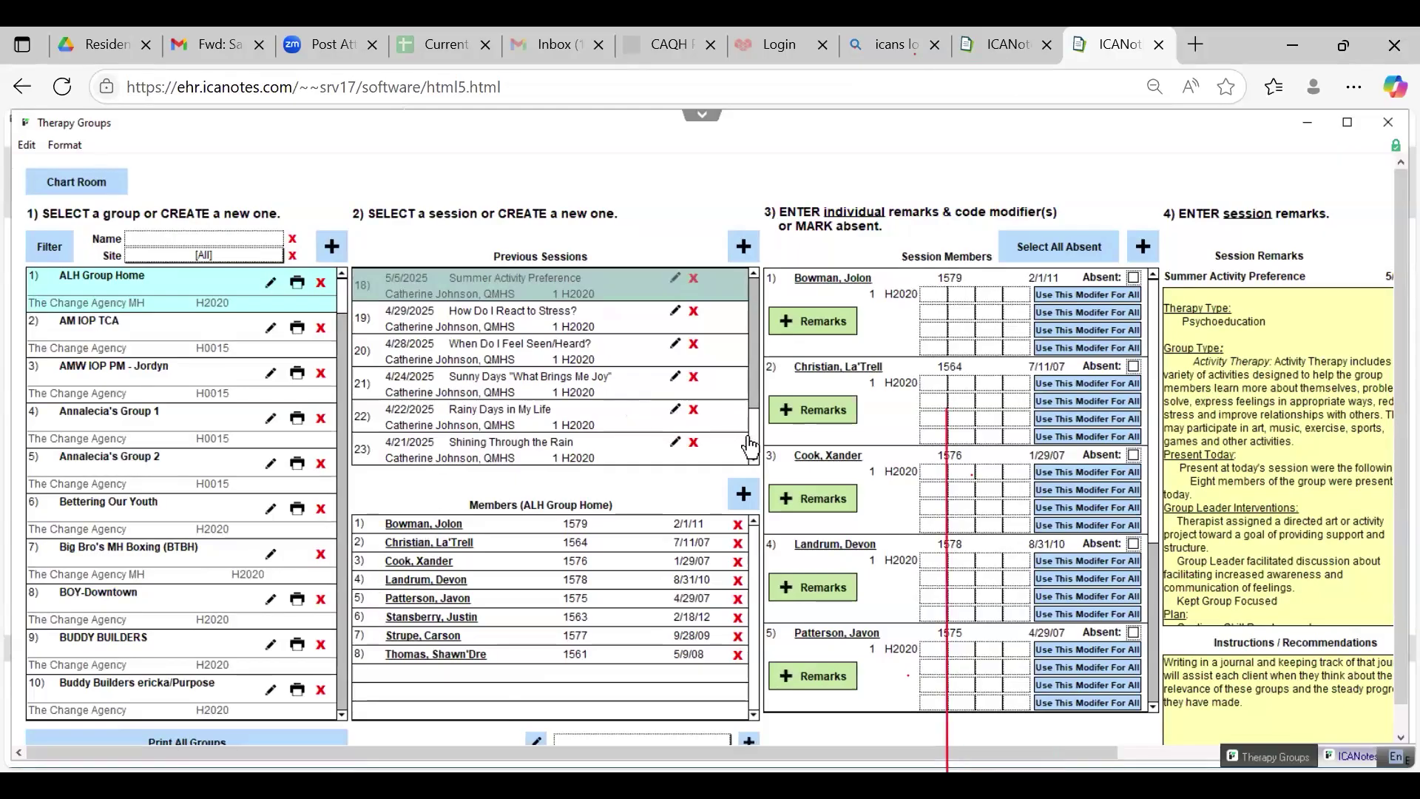
{"action": "scroll", "coordinate": [755, 429], "scroll_direction": "up", "scroll_amount": 5}
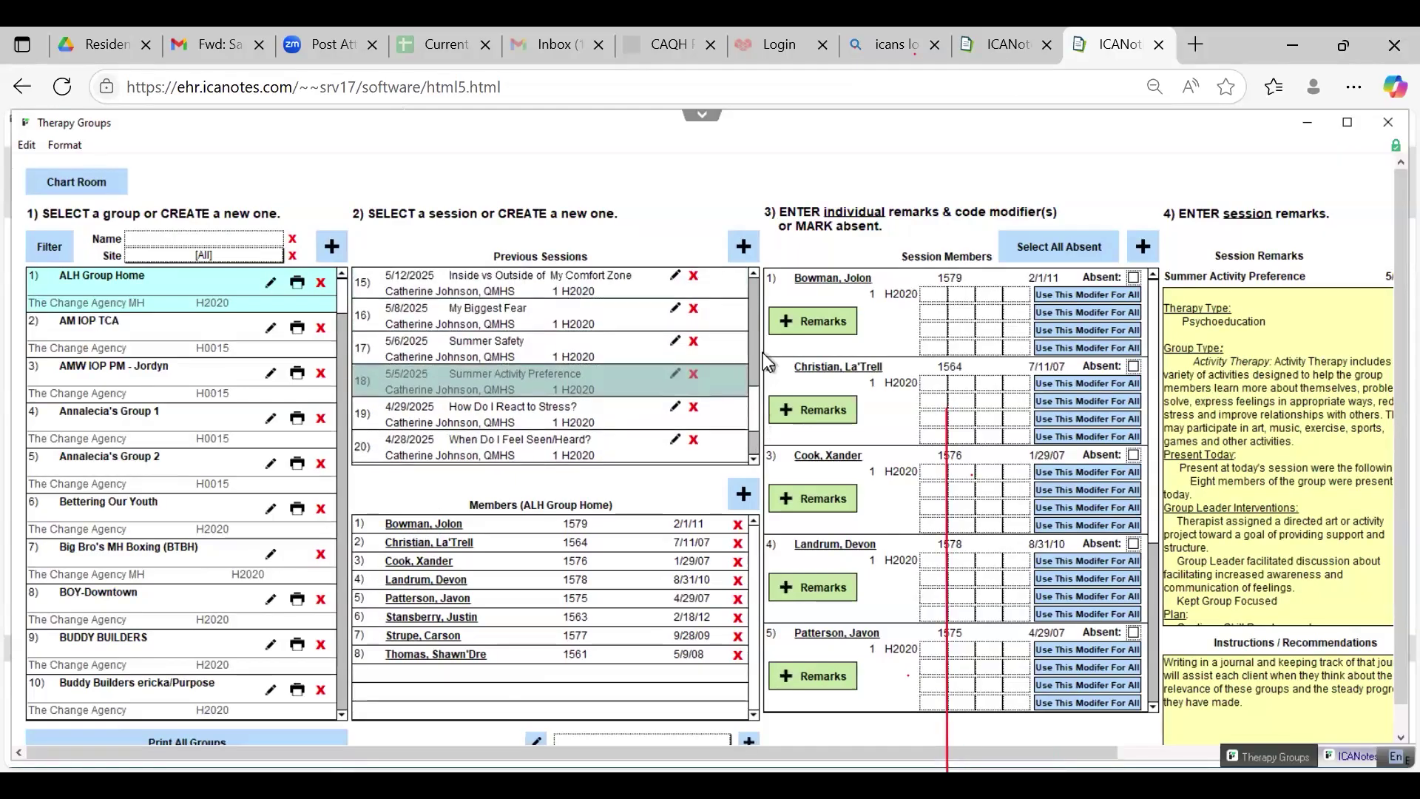
{"action": "scroll", "coordinate": [753, 374], "scroll_direction": "down", "scroll_amount": 2}
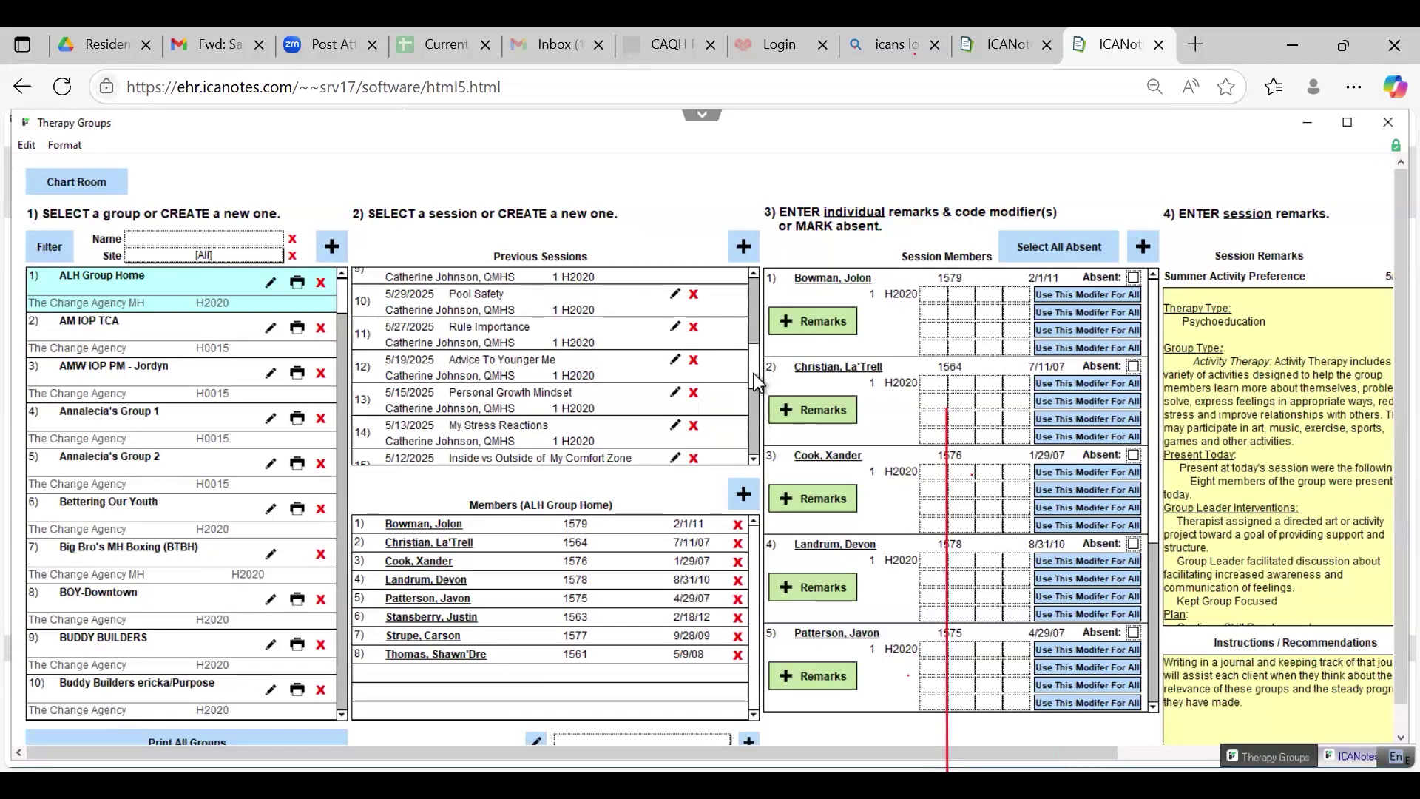
{"action": "scroll", "coordinate": [752, 300], "scroll_direction": "up", "scroll_amount": 4}
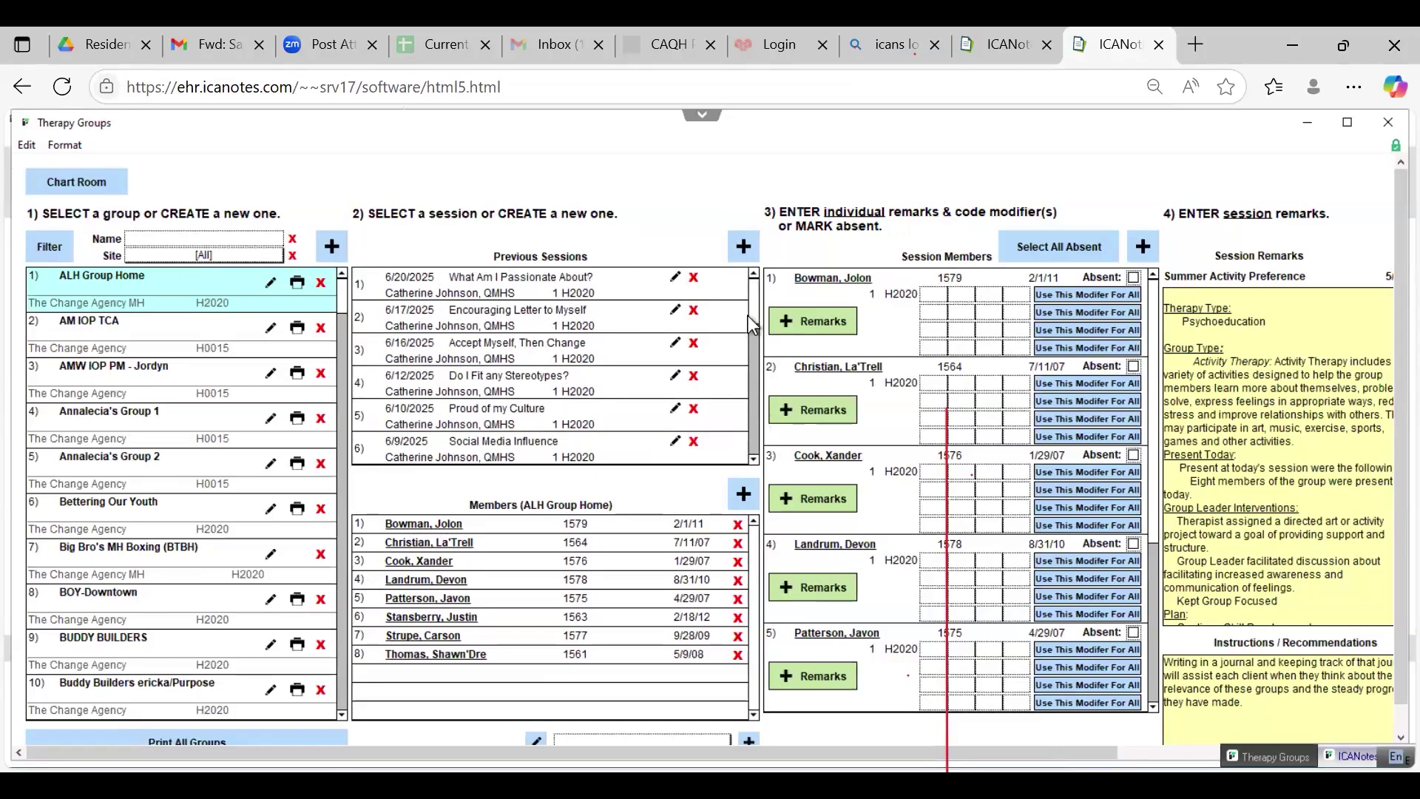
{"action": "left_click_drag", "start_coordinate": [747, 315], "coordinate": [747, 419]}
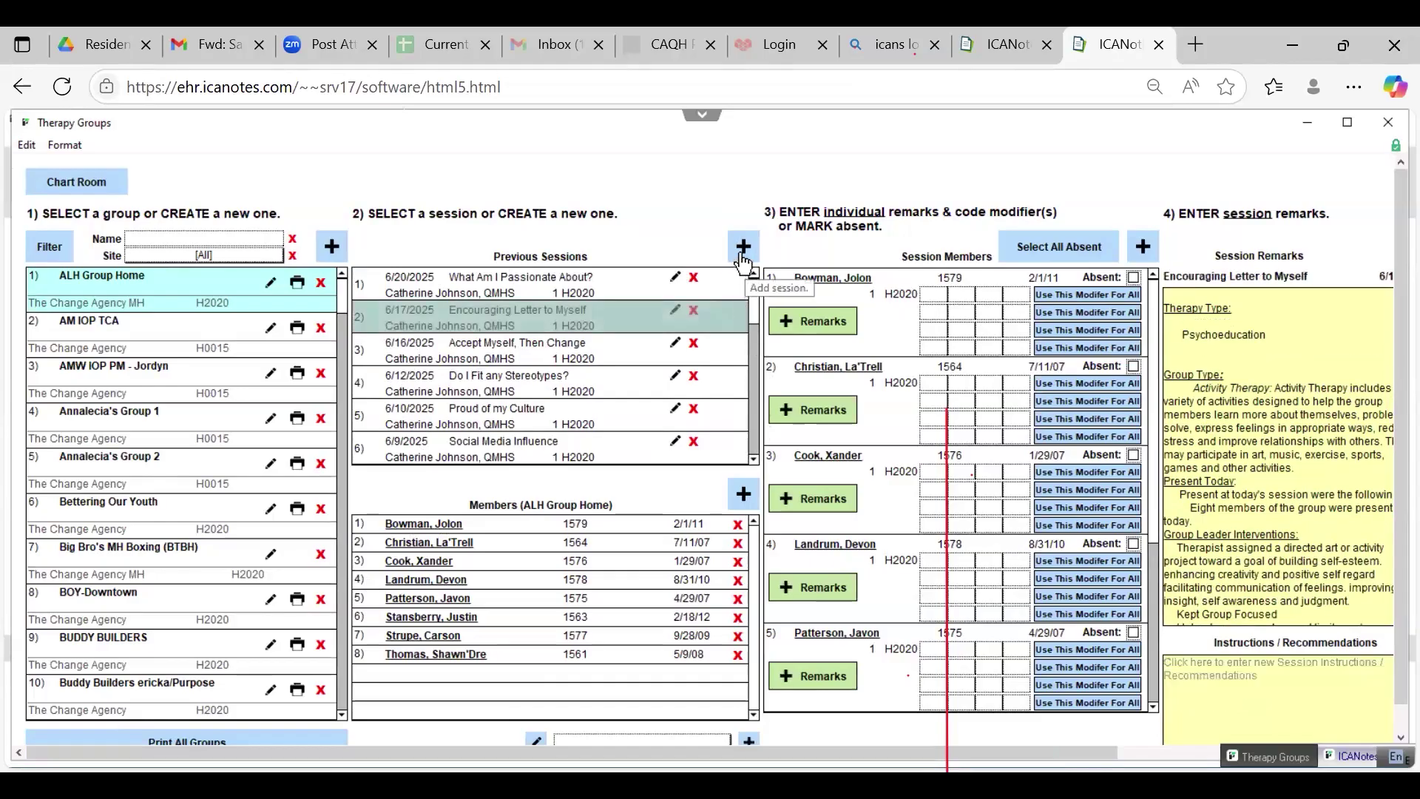
Step: Add a session for ALH Group Home with encounter date 6/23/2025 and note title "Knowing My Triggers", and save it
{"action": "left_click", "coordinate": [743, 248]}
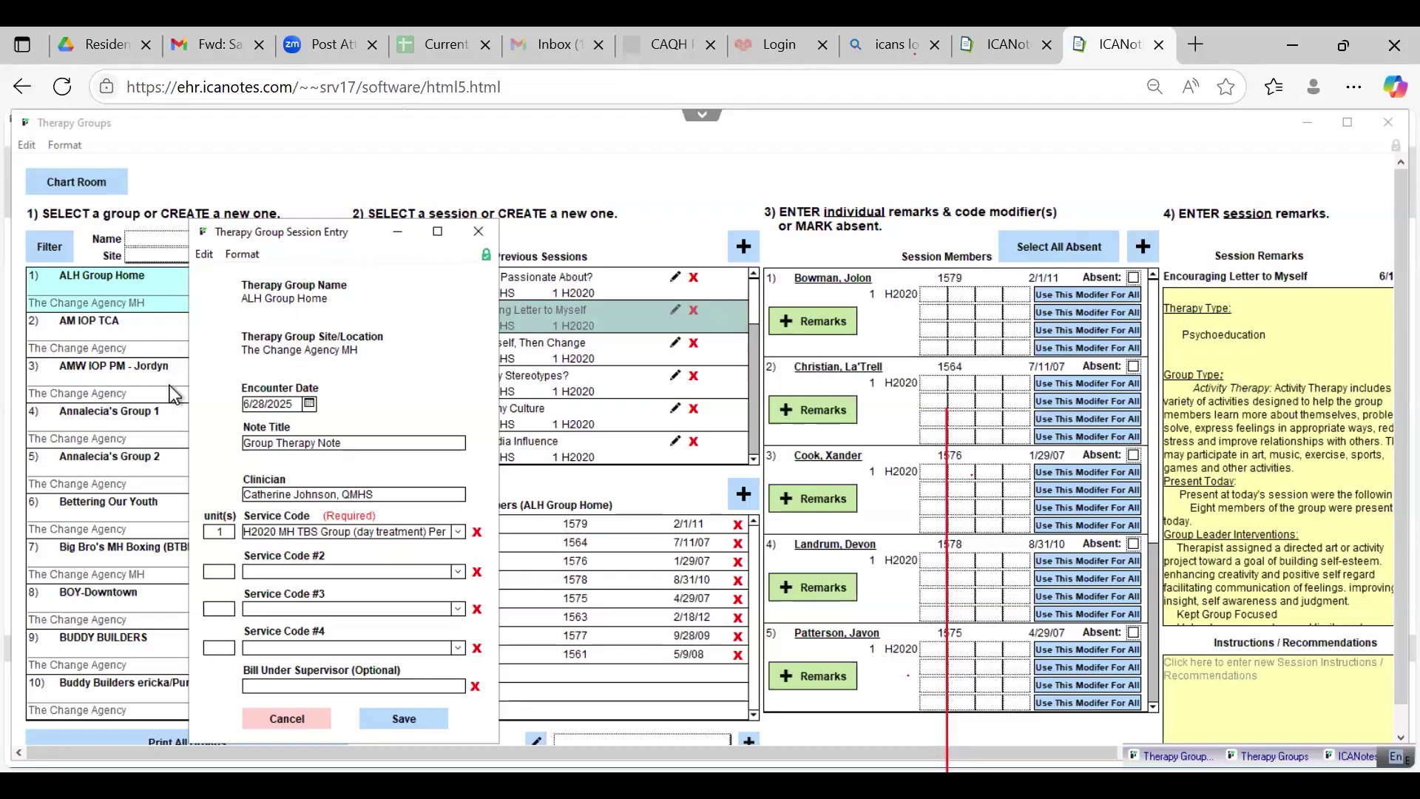
{"action": "left_click", "coordinate": [309, 404]}
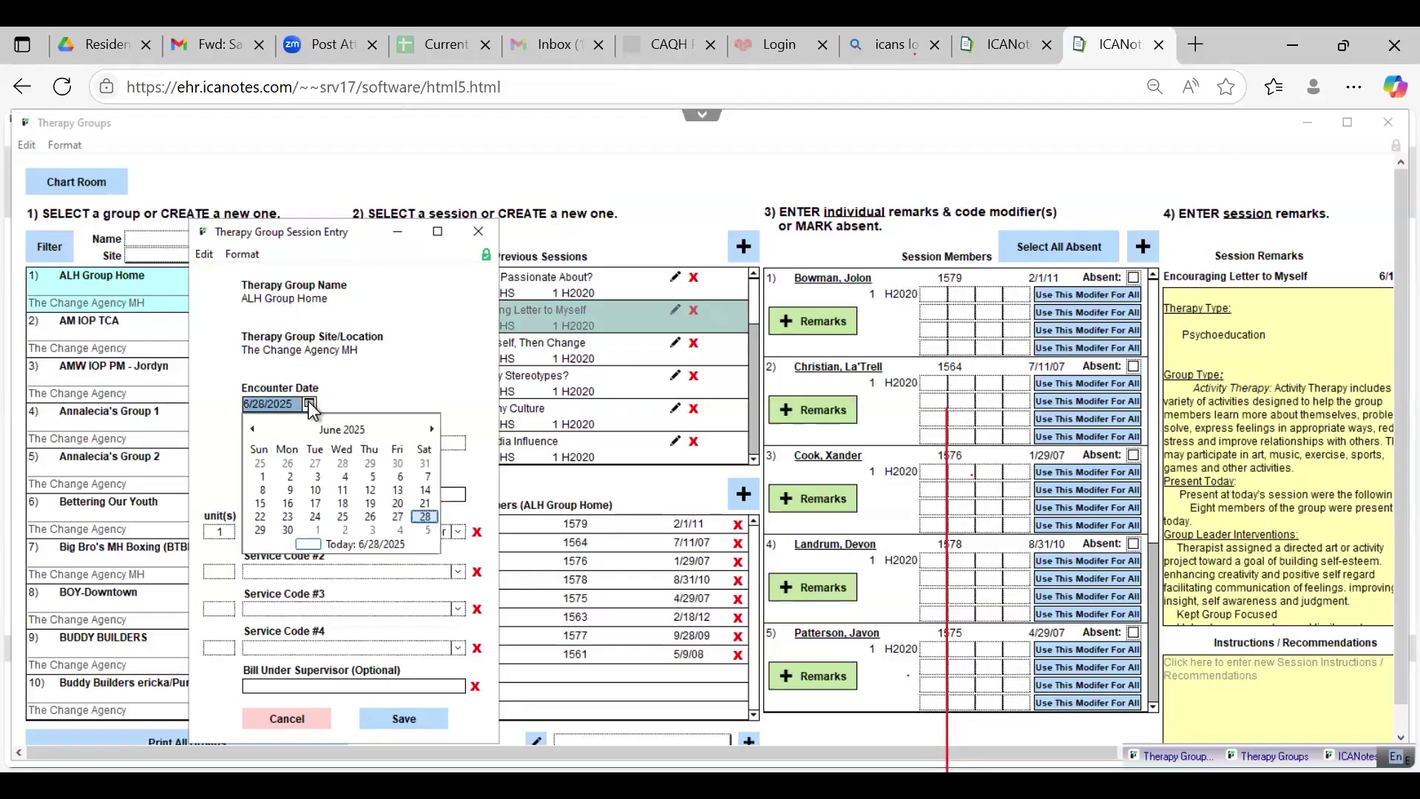
{"action": "left_click", "coordinate": [289, 515]}
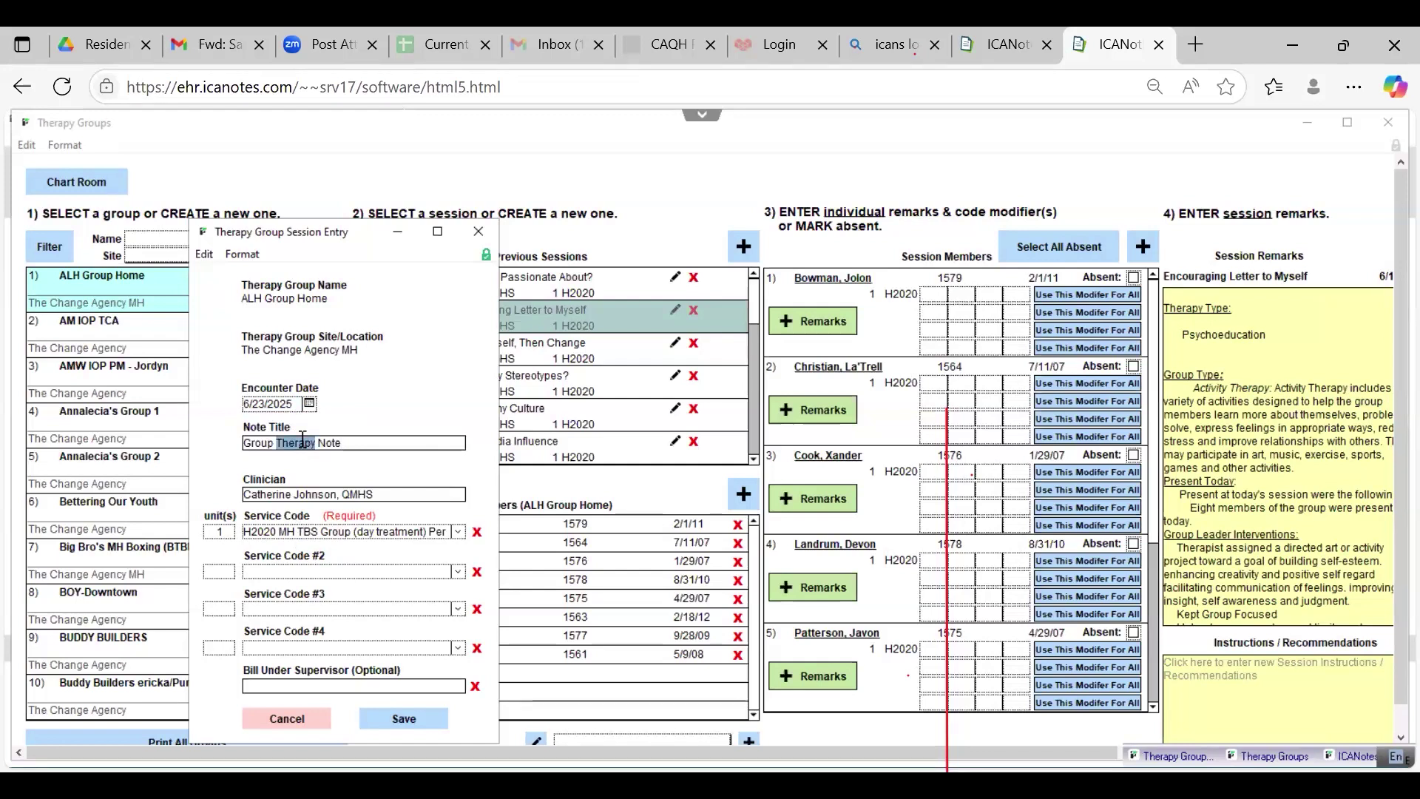
{"action": "triple_click", "coordinate": [302, 441]}
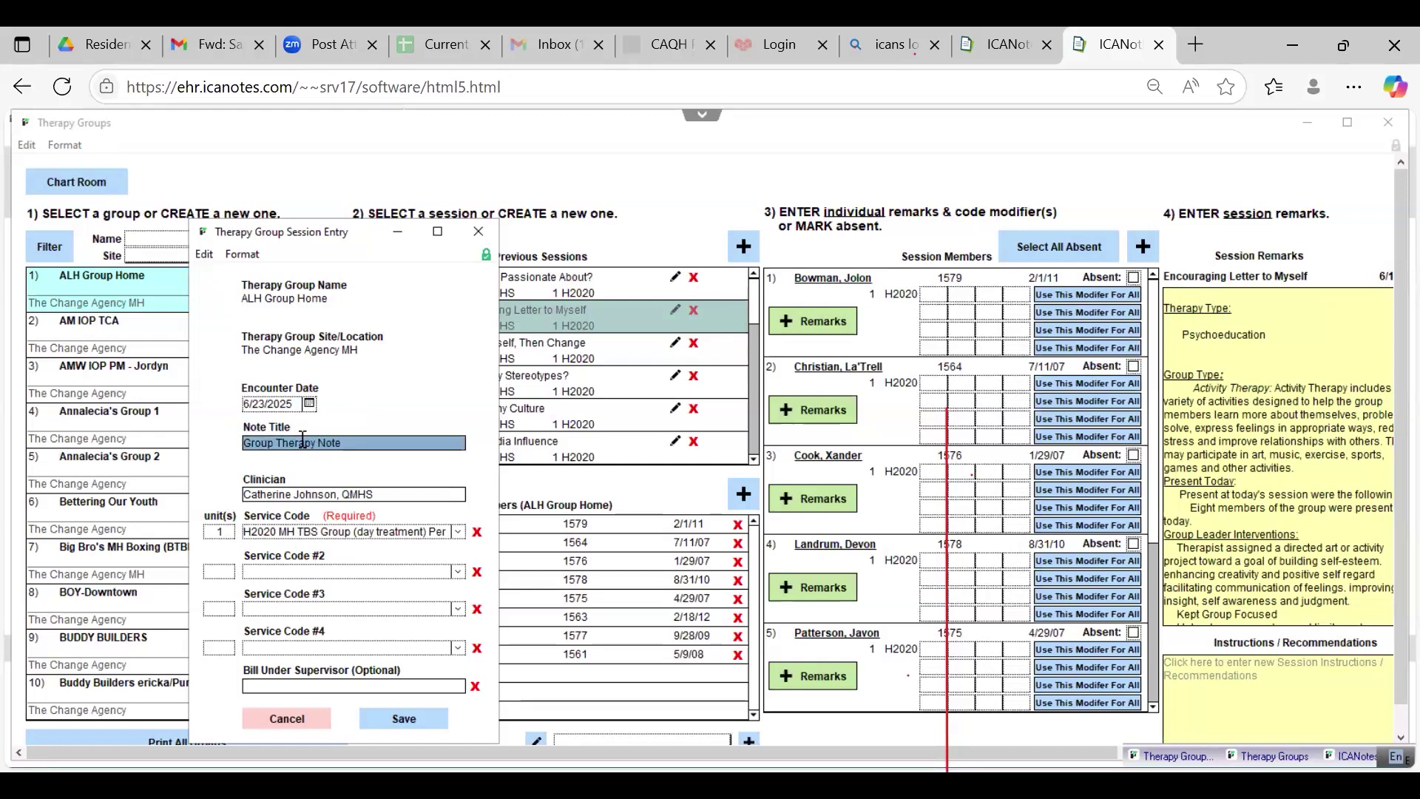
{"action": "type", "text": "Knowing "}
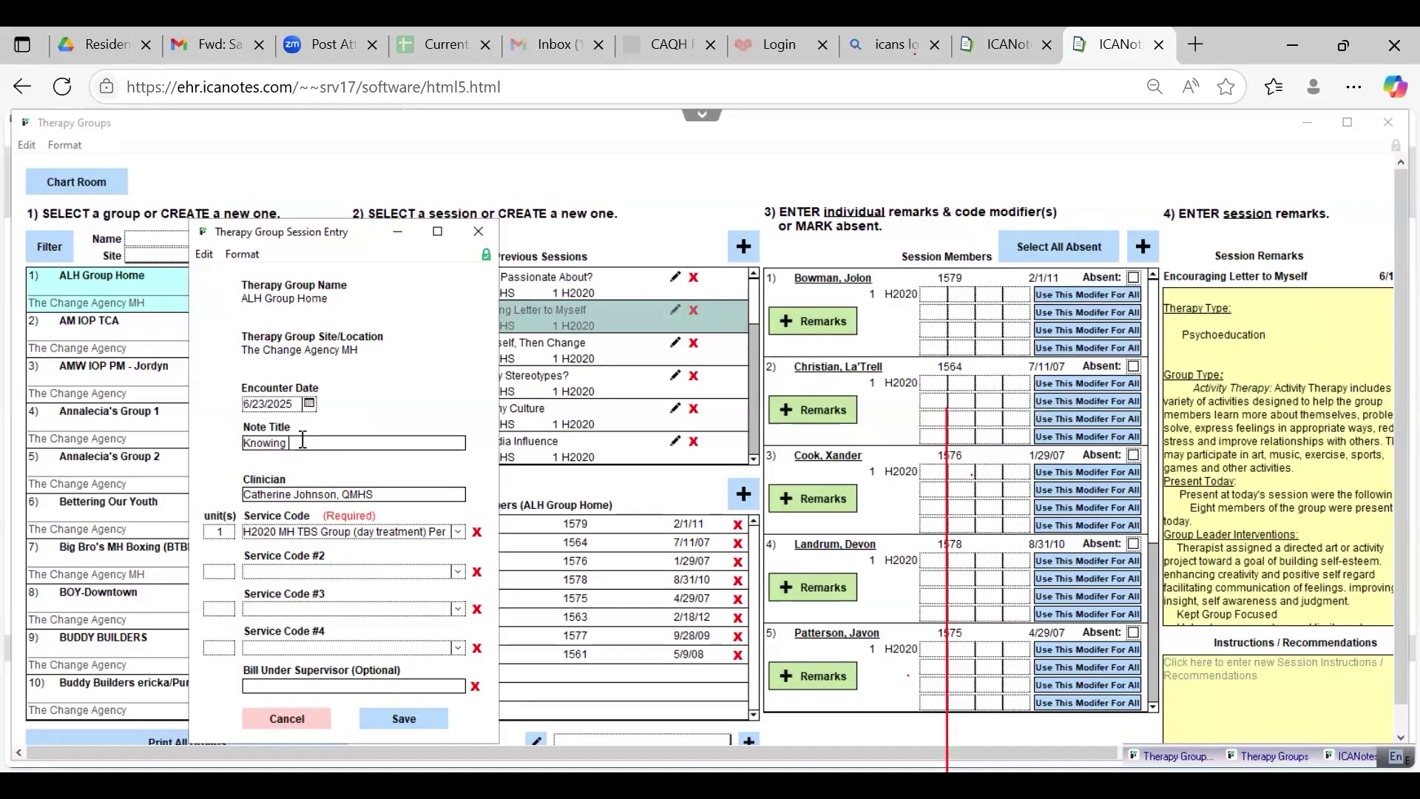
{"action": "type", "text": "My Triggers"}
{"action": "left_click", "coordinate": [406, 719]}
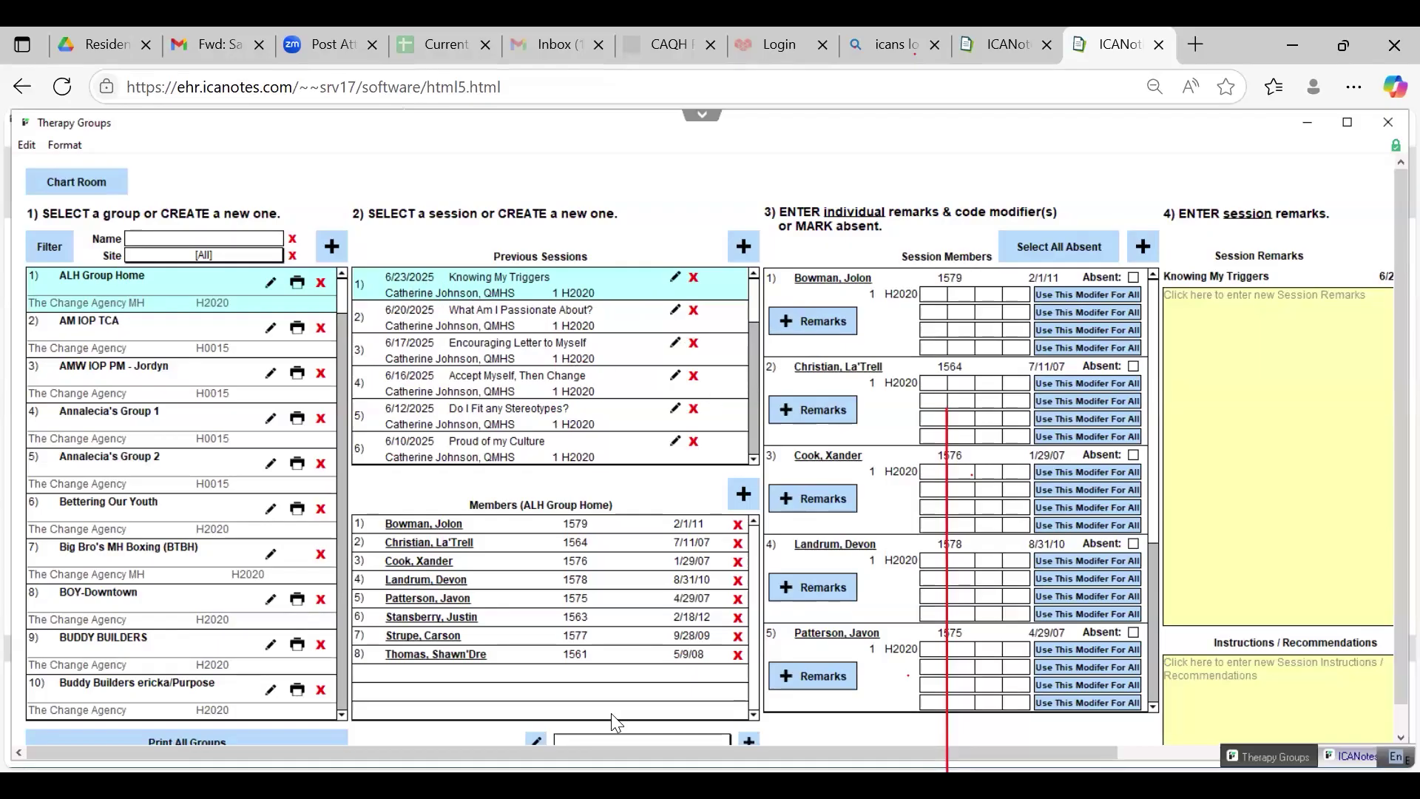
Step: Open the session remarks editor for the Knowing My Triggers session
{"action": "left_click_drag", "start_coordinate": [623, 752], "coordinate": [628, 752]}
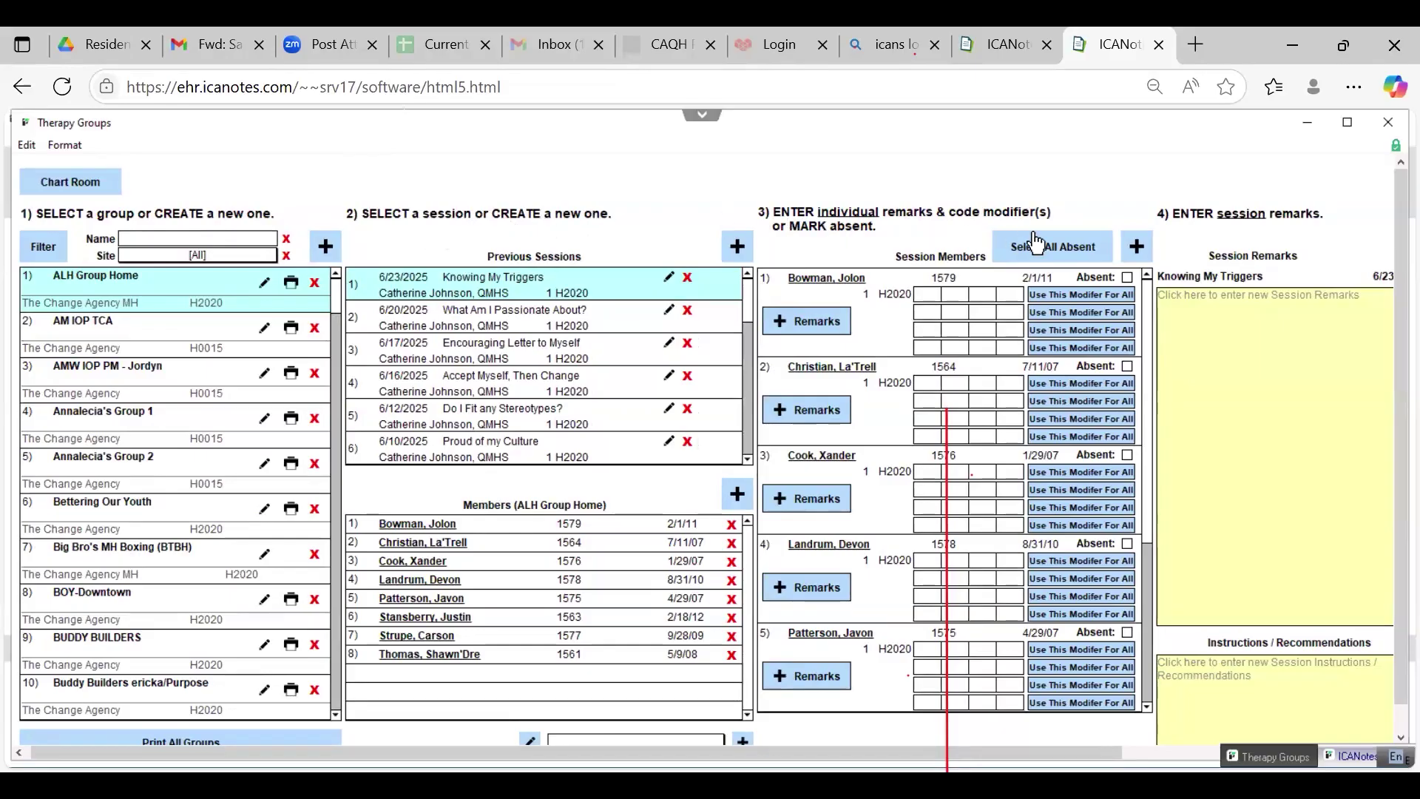
{"action": "left_click_drag", "start_coordinate": [668, 749], "coordinate": [818, 750]}
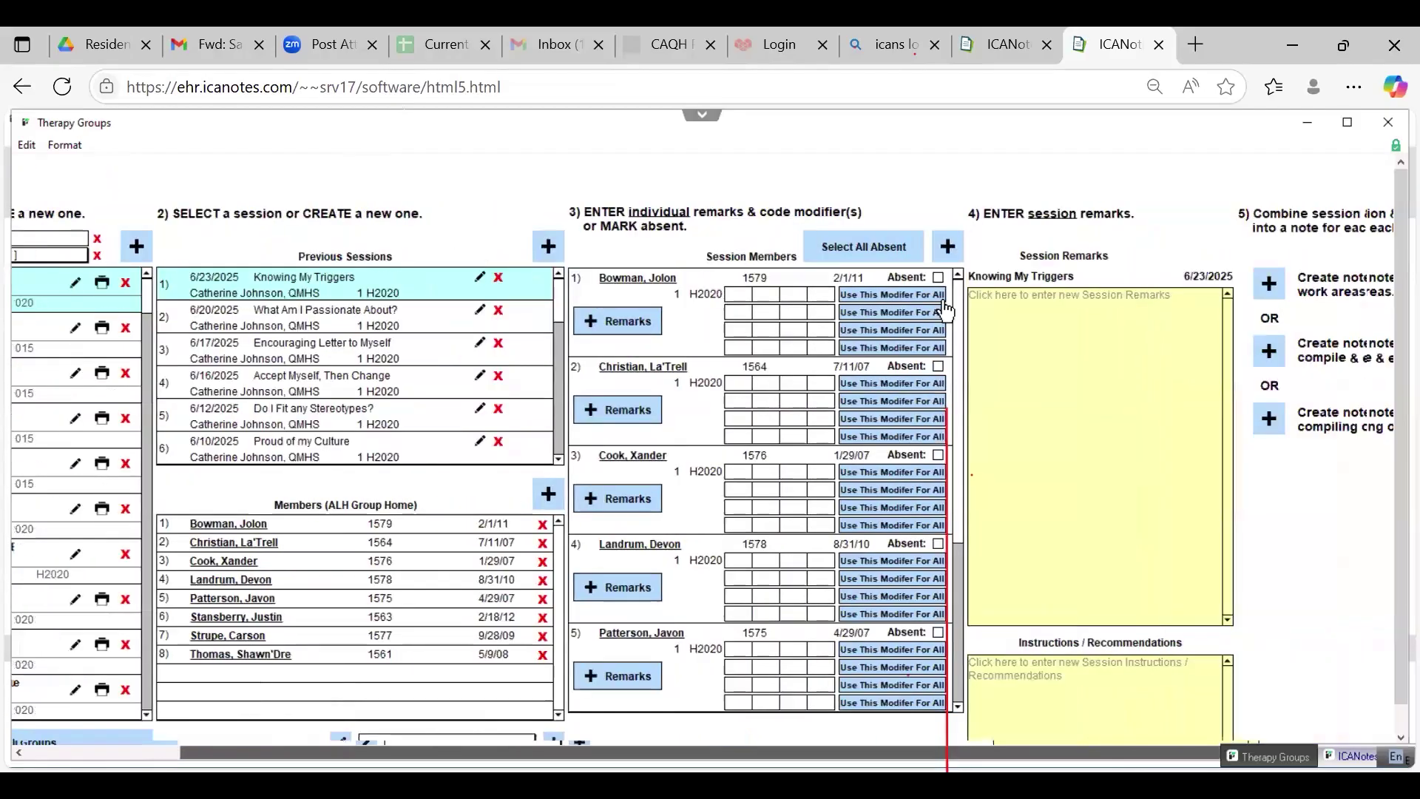
{"action": "scroll", "coordinate": [945, 309], "scroll_direction": "right", "scroll_amount": 3}
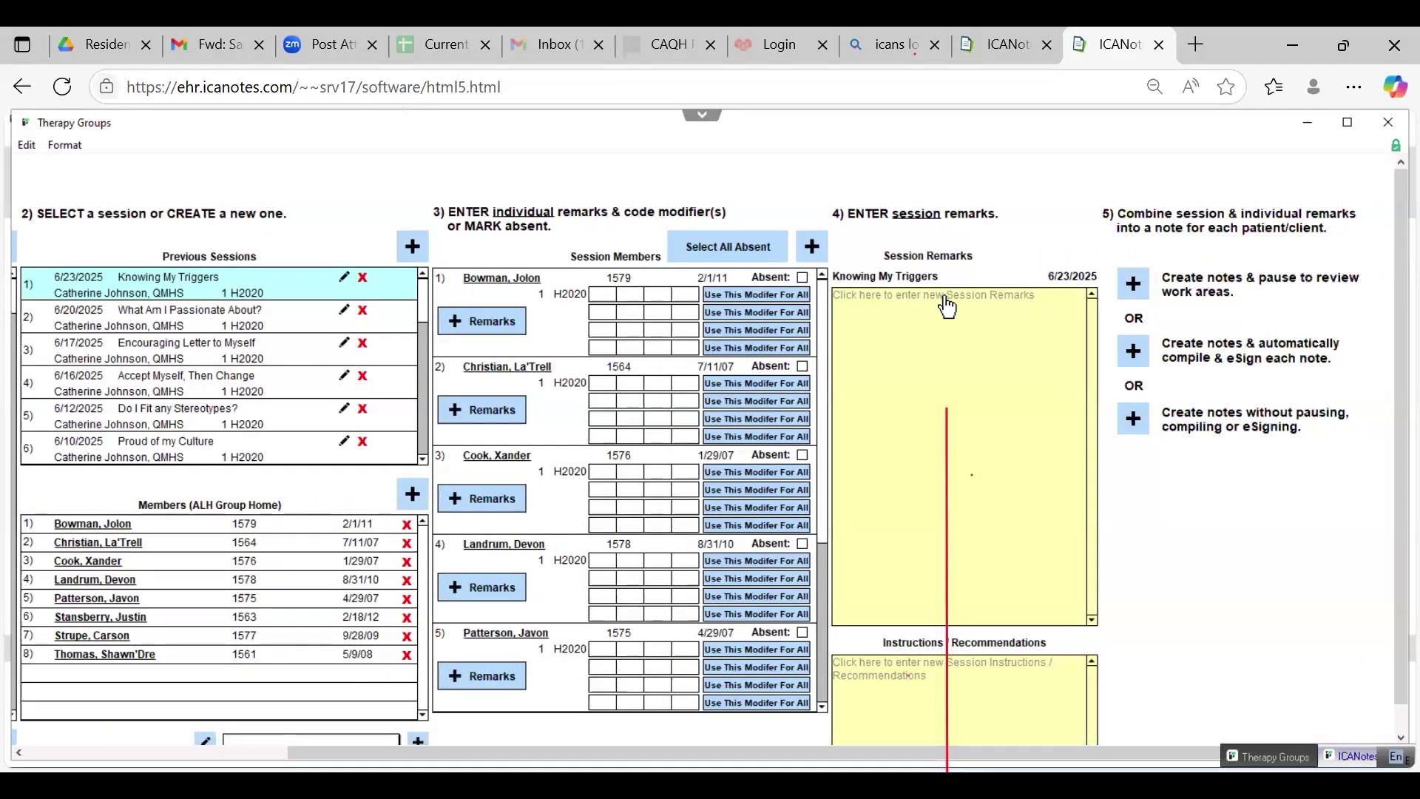
{"action": "left_click", "coordinate": [948, 305]}
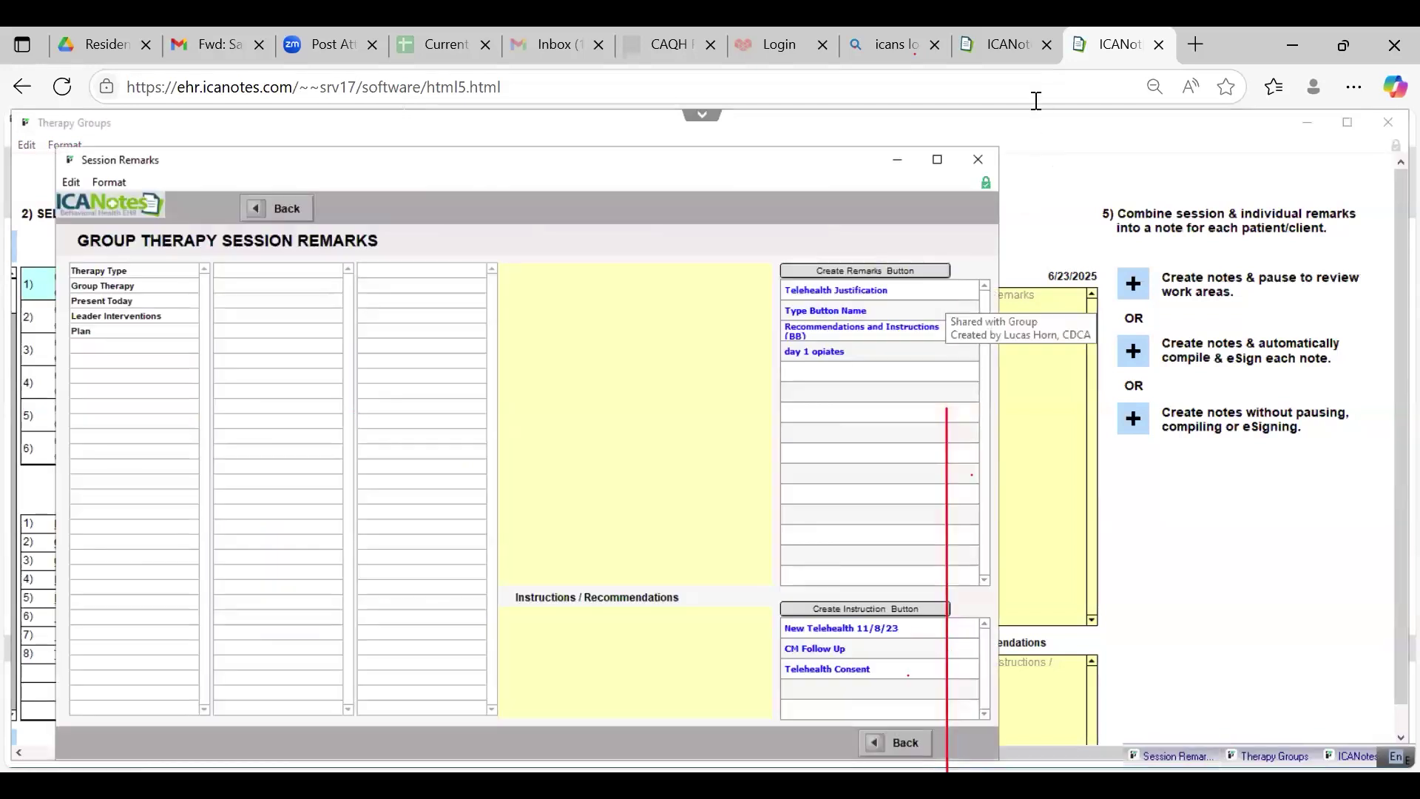
{"action": "left_click", "coordinate": [971, 161]}
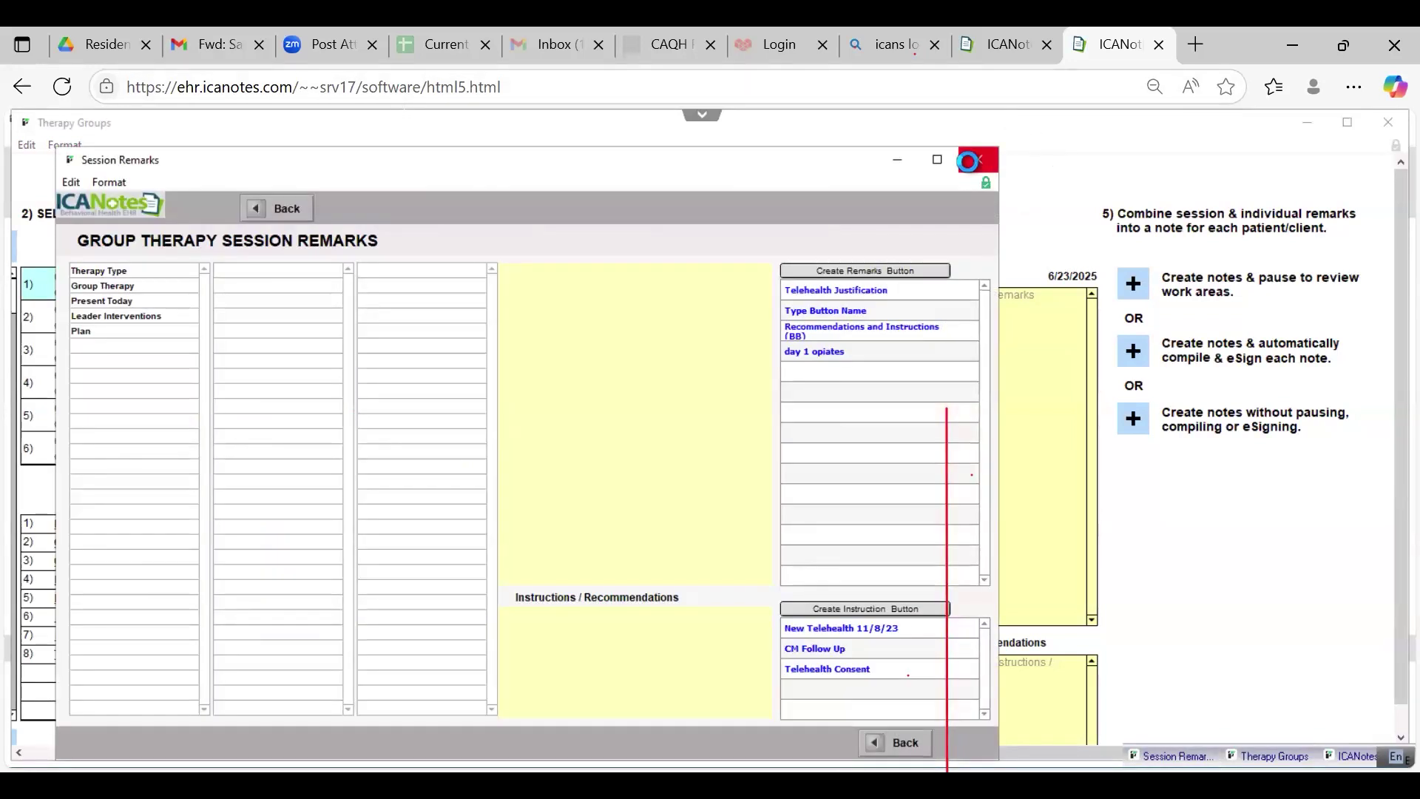
{"action": "left_click", "coordinate": [876, 750]}
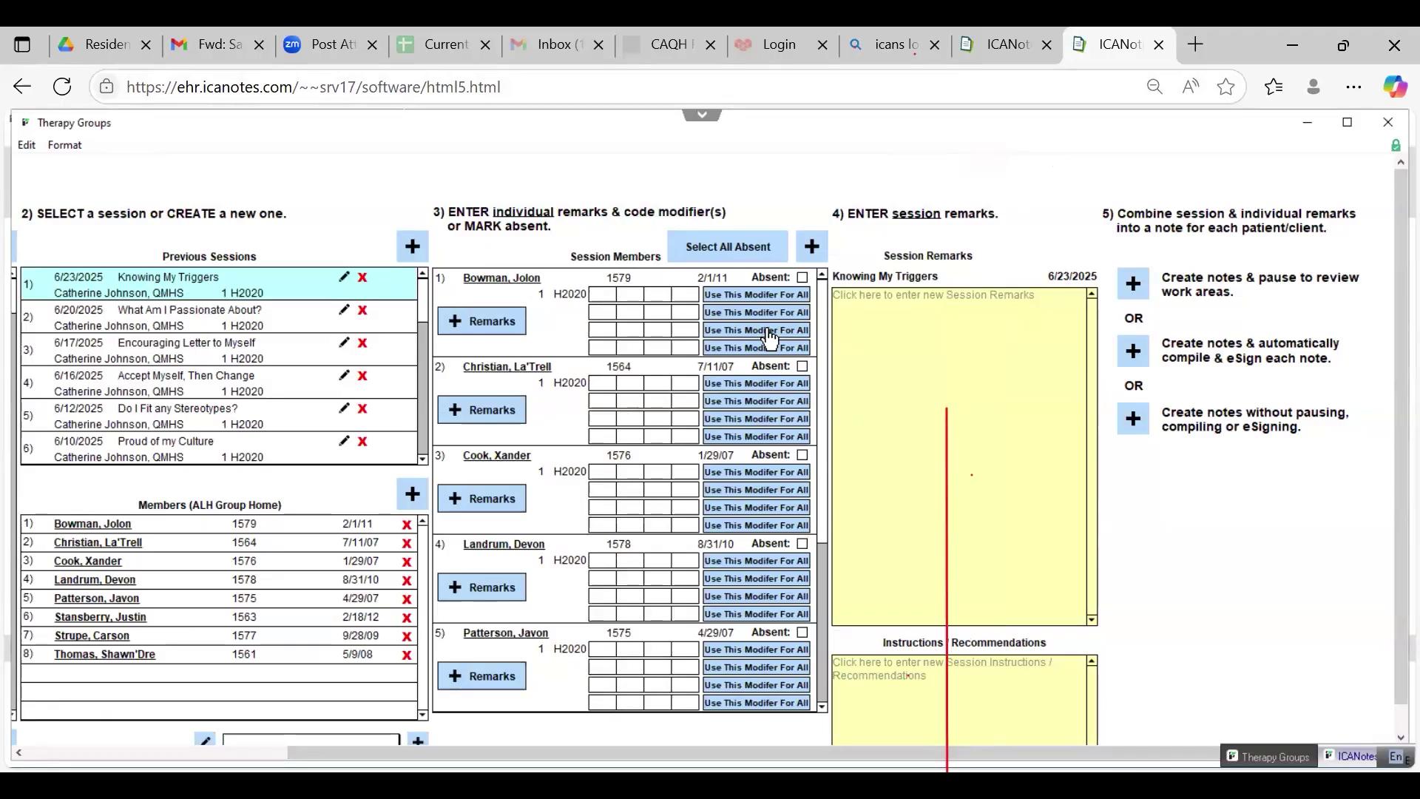
{"action": "left_click", "coordinate": [919, 300]}
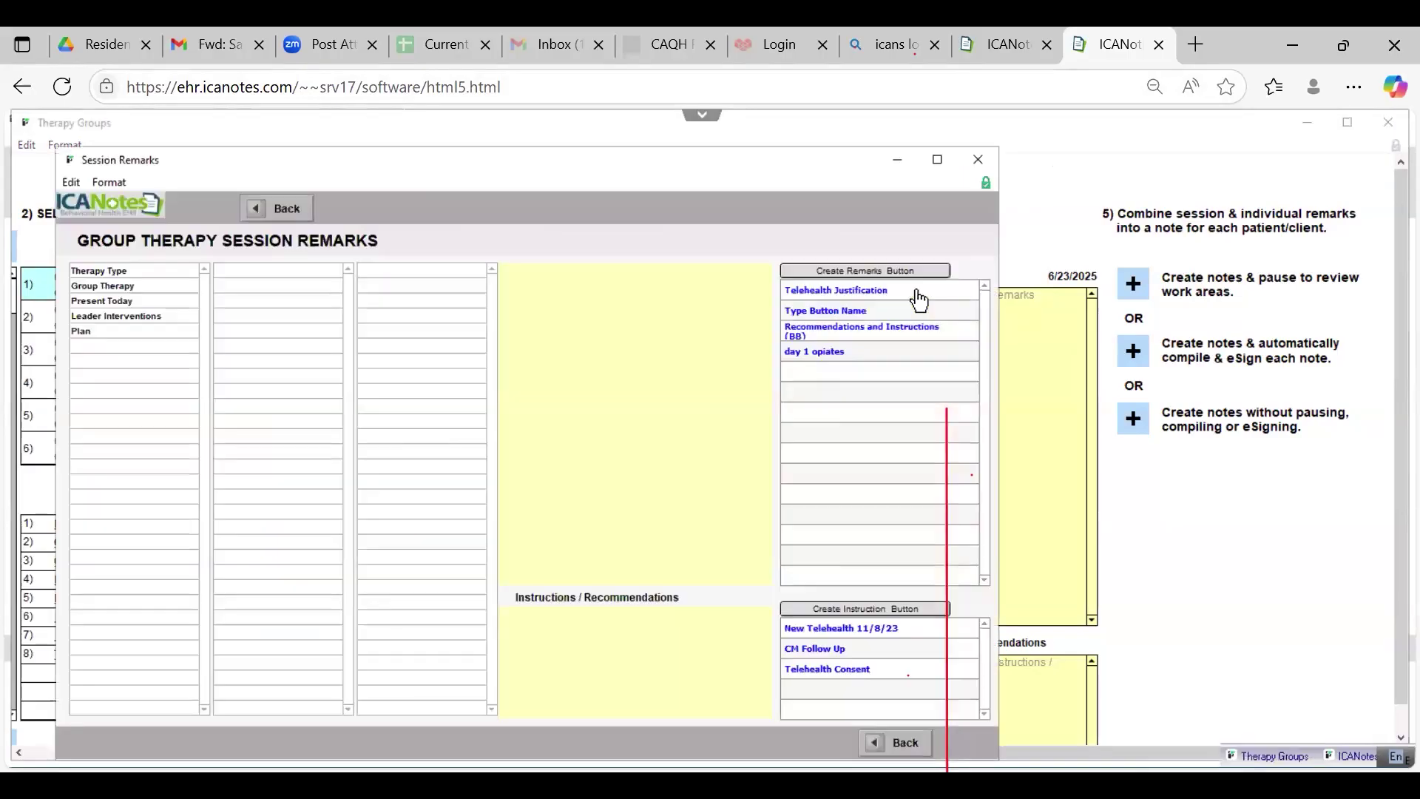
Step: Add Psychoeducation as the therapy type and Activity Therapy as the group type to the session remarks
{"action": "left_click", "coordinate": [109, 272]}
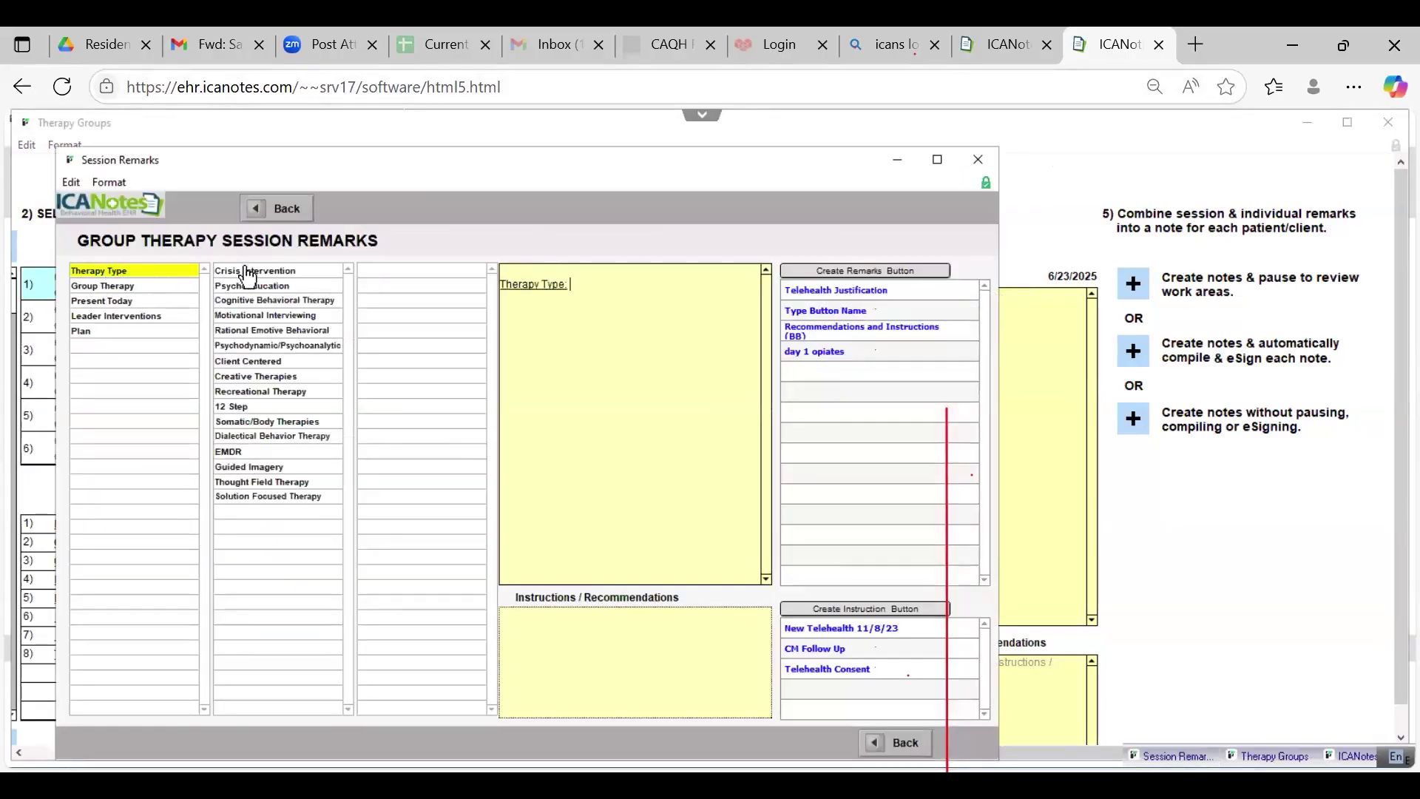
{"action": "left_click", "coordinate": [264, 287]}
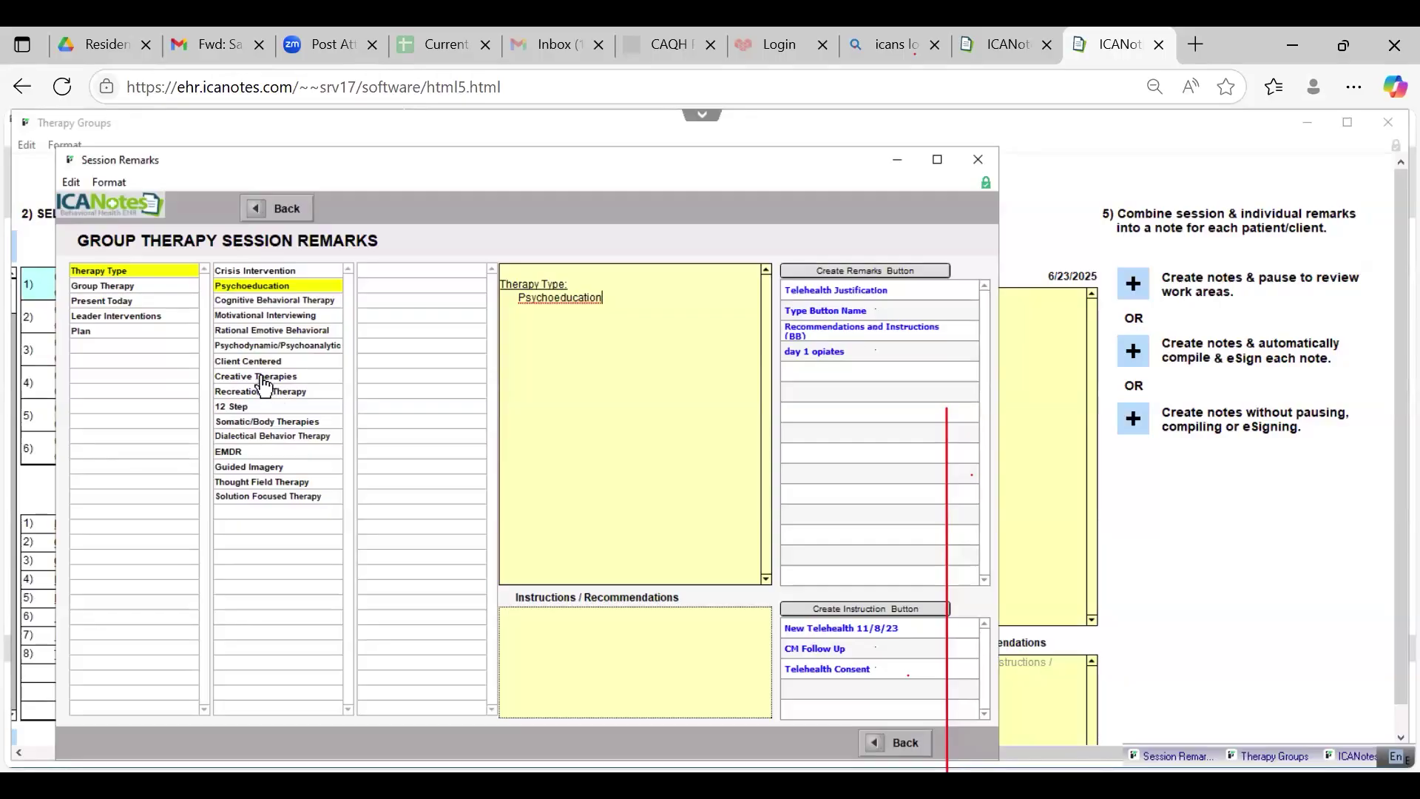
{"action": "left_click", "coordinate": [122, 315]}
{"action": "left_click", "coordinate": [123, 287]}
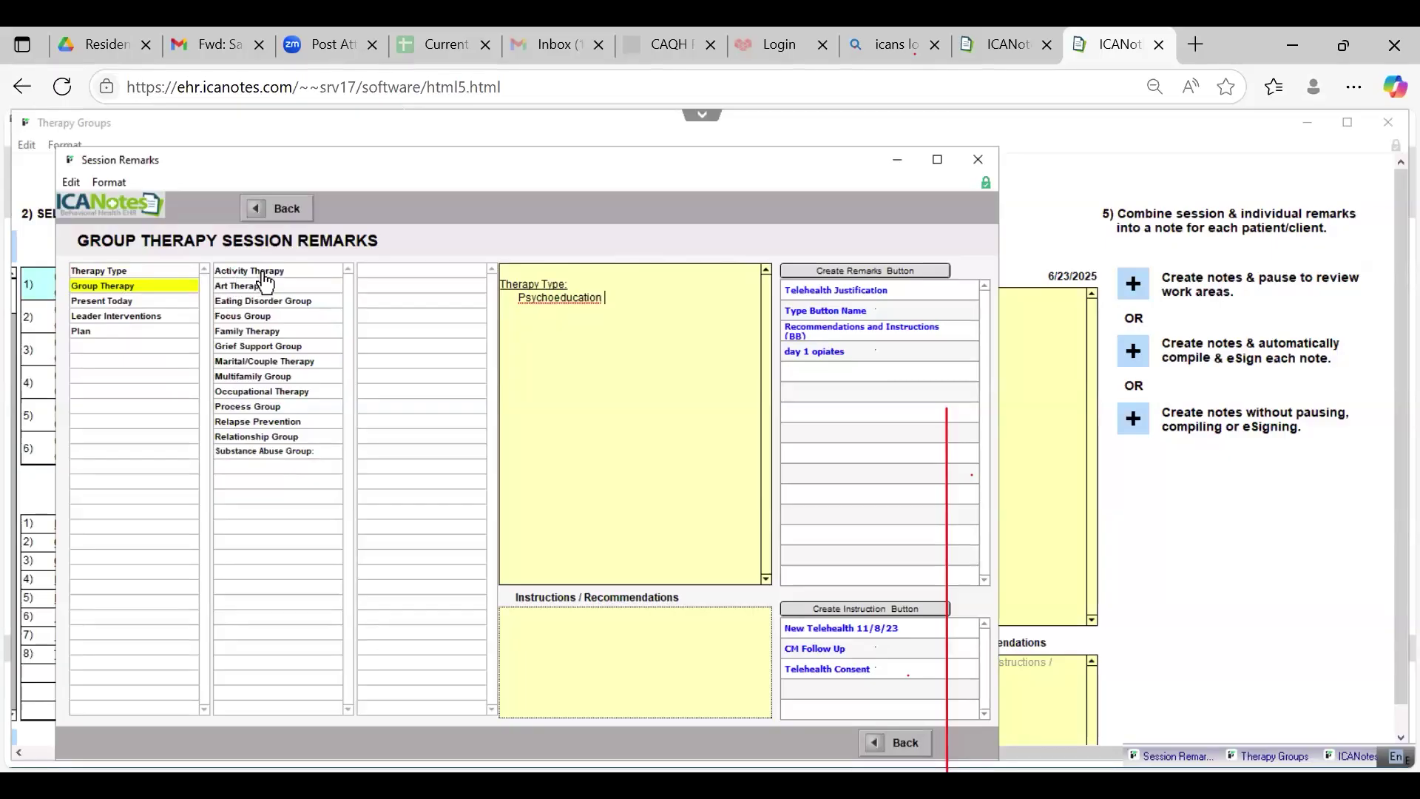
{"action": "left_click", "coordinate": [263, 273]}
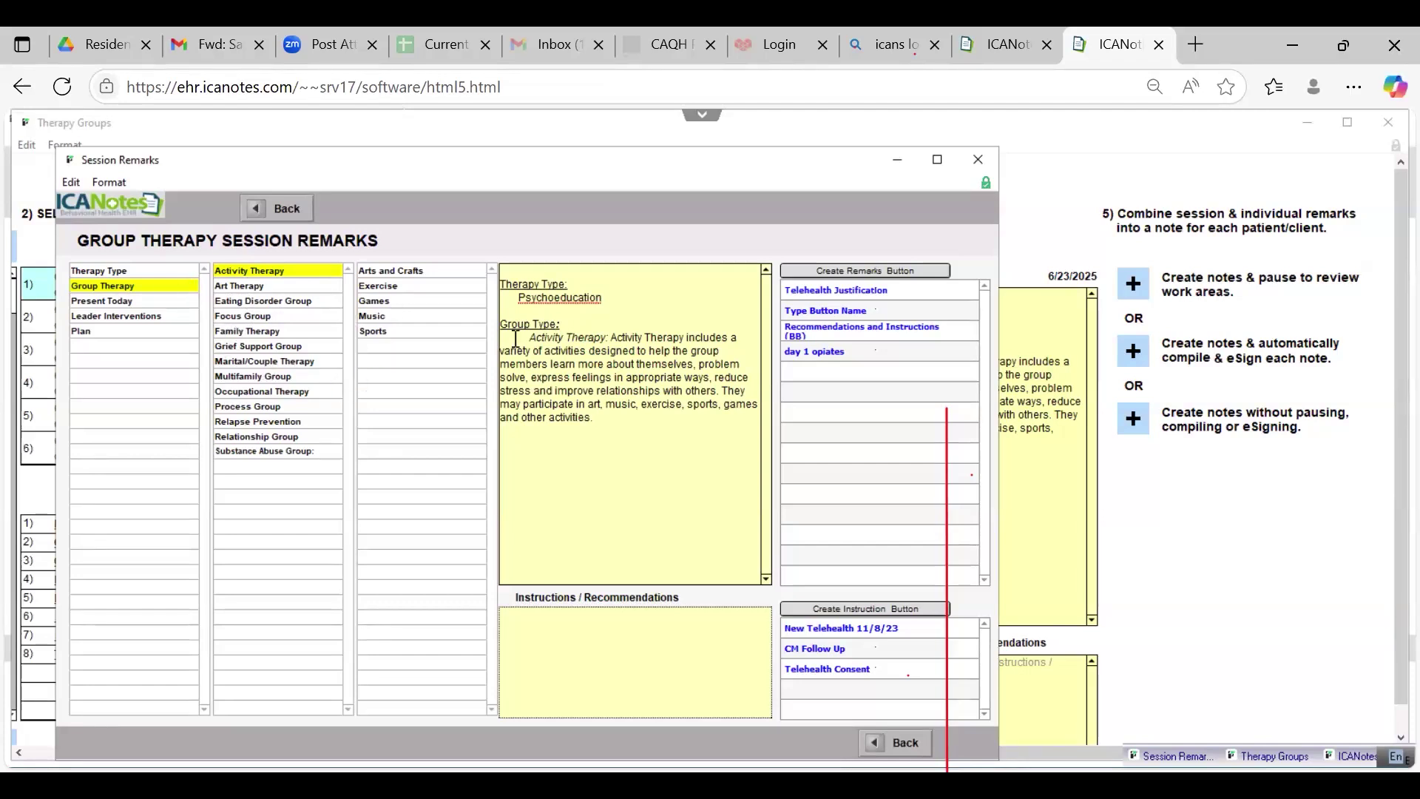
Step: Add to the session remarks "For example, each client introduced themselves and gave a descriptive word about themselves to match the first letter of their name."
{"action": "left_click", "coordinate": [377, 265]}
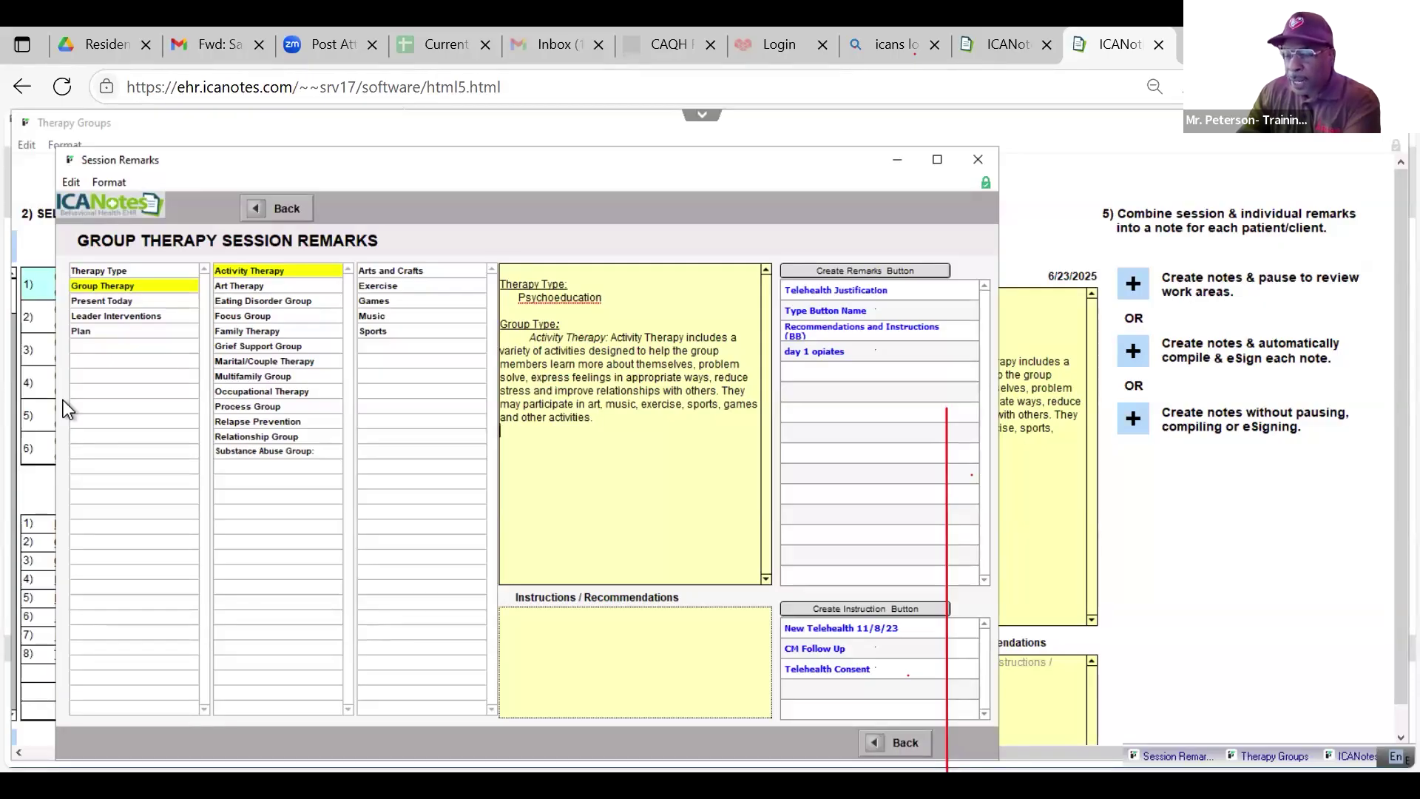
{"action": "type", "text": "or example,"}
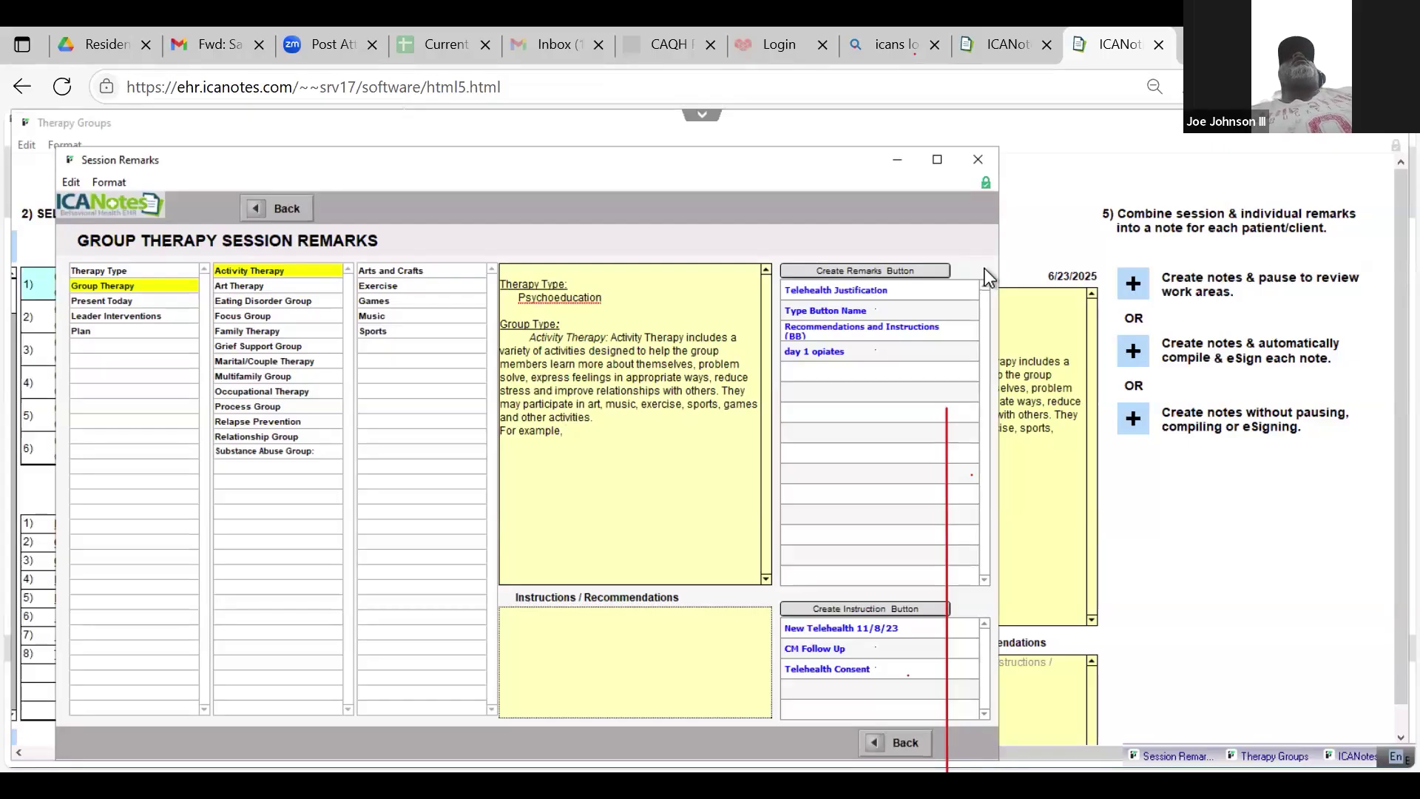
{"action": "type", "text": "each cl"}
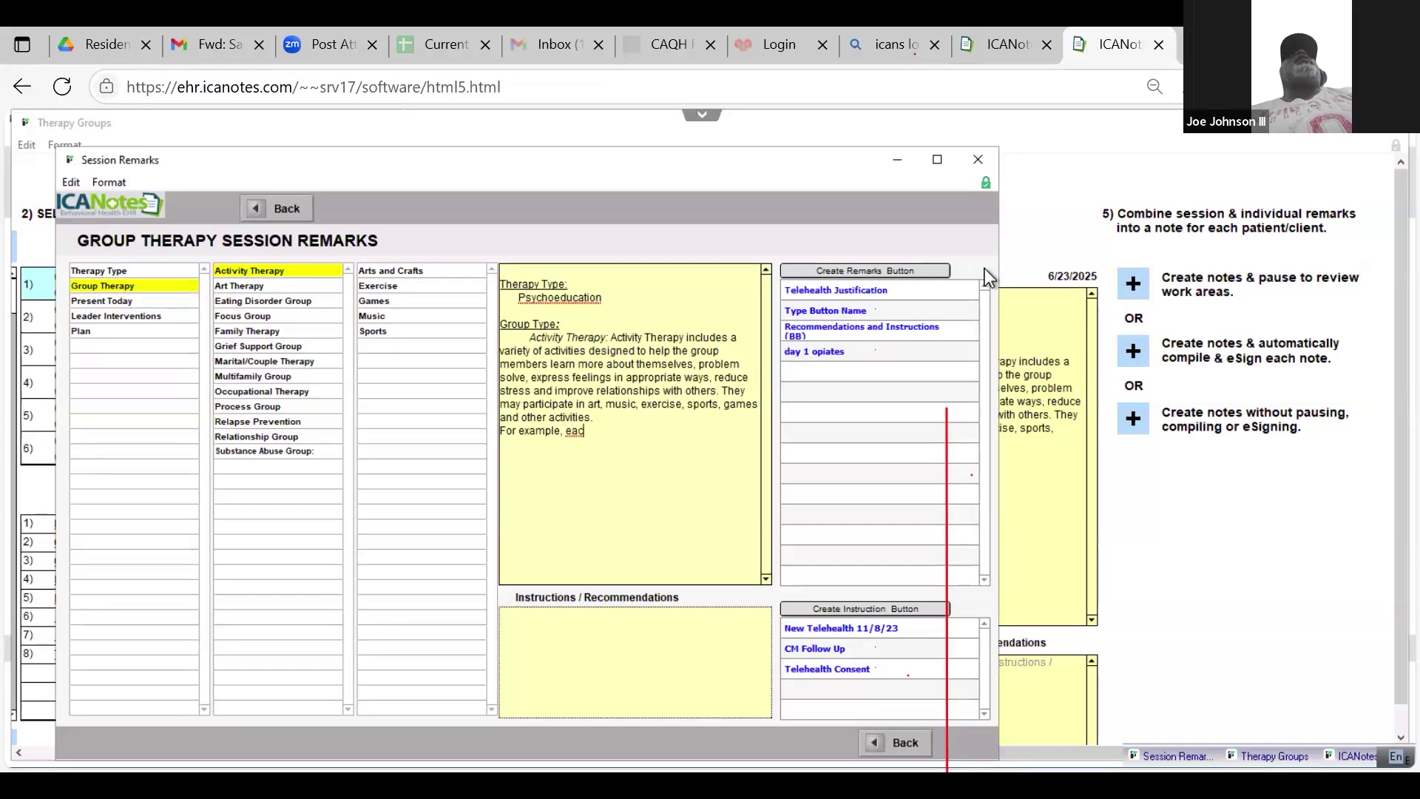
{"action": "type", "text": "ient"}
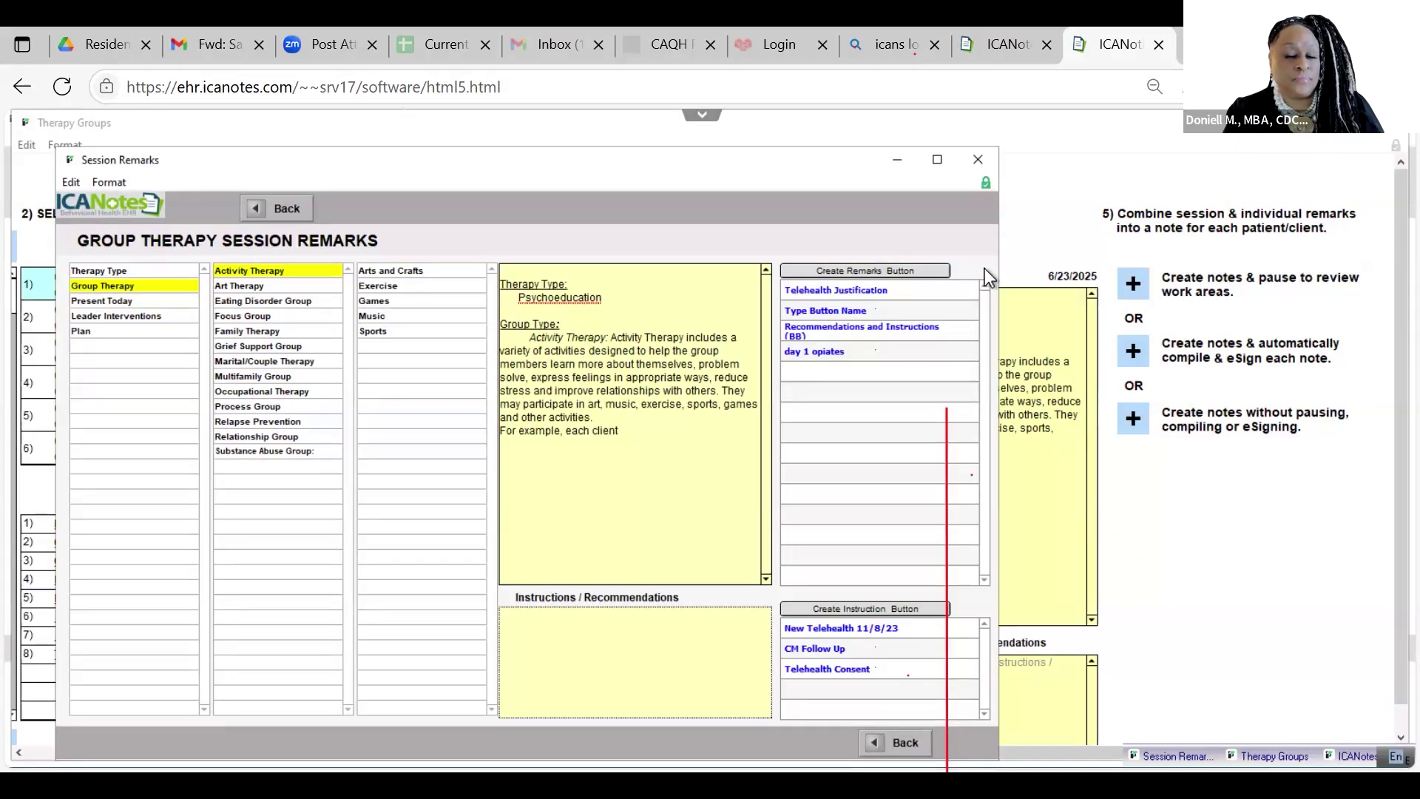
{"action": "type", "text": "introdu ced"}
{"action": "key", "text": "BackSpace"}
{"action": "key", "text": "BackSpace"}
{"action": "key", "text": "BackSpace"}
{"action": "key", "text": "BackSpace"}
{"action": "type", "text": "ced thems"}
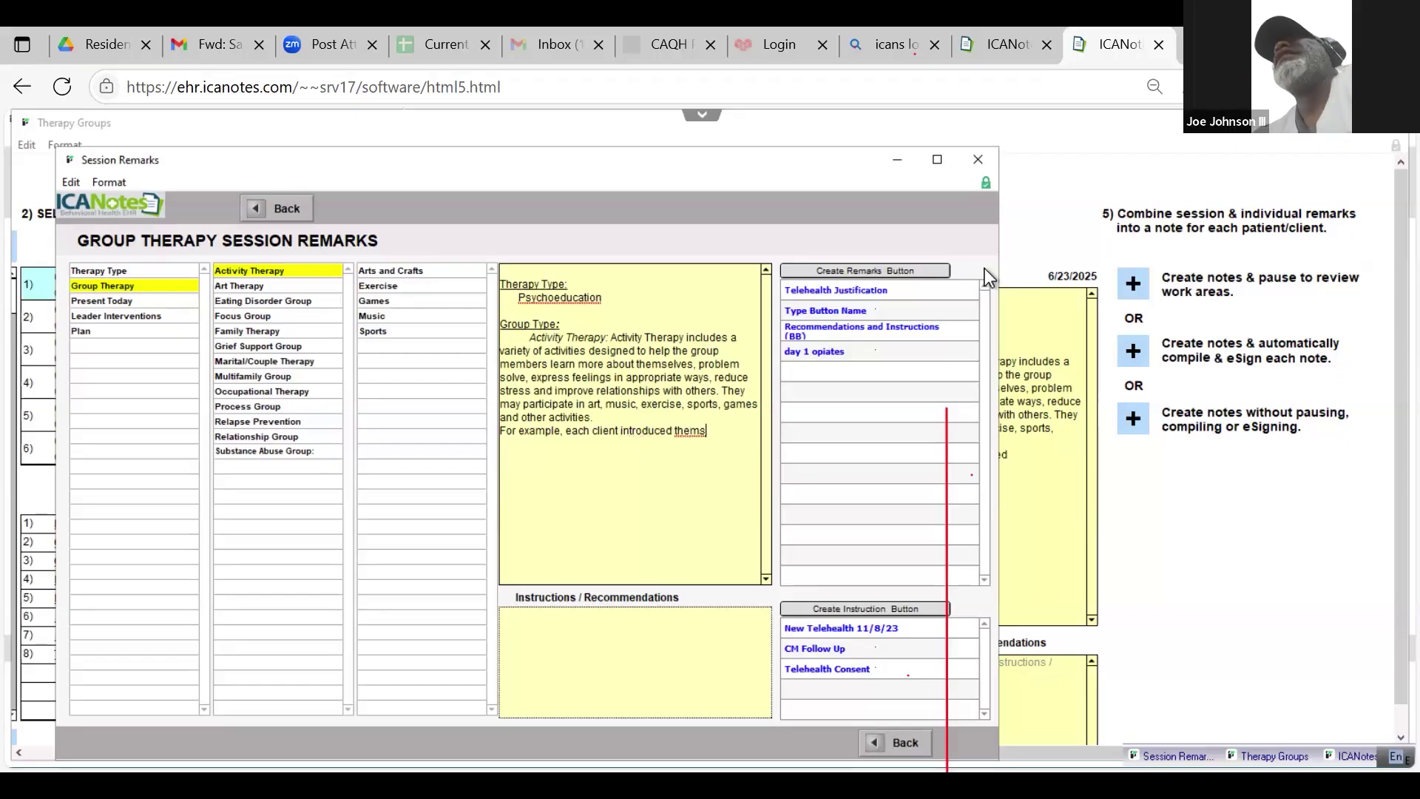
{"action": "type", "text": "elves and "}
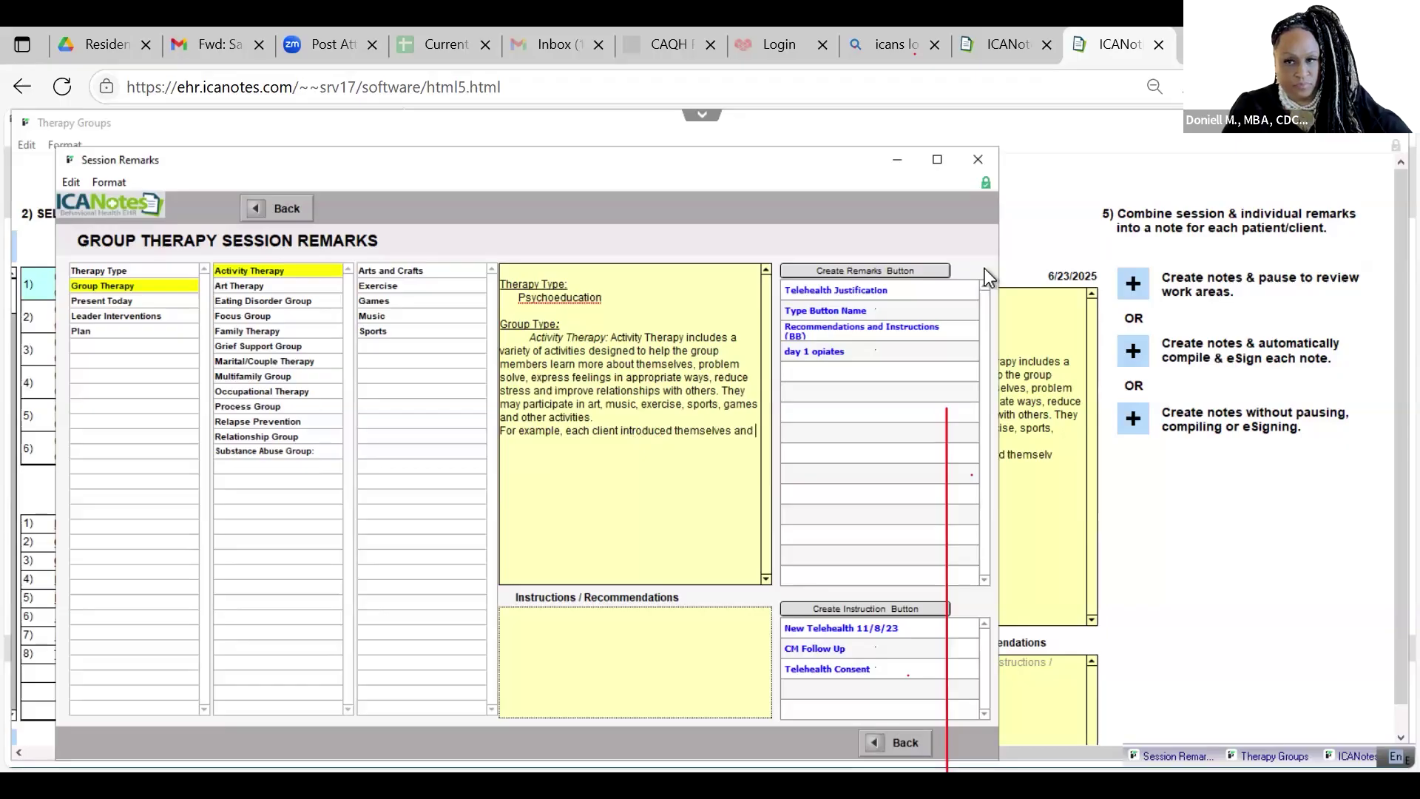
{"action": "type", "text": "gave"}
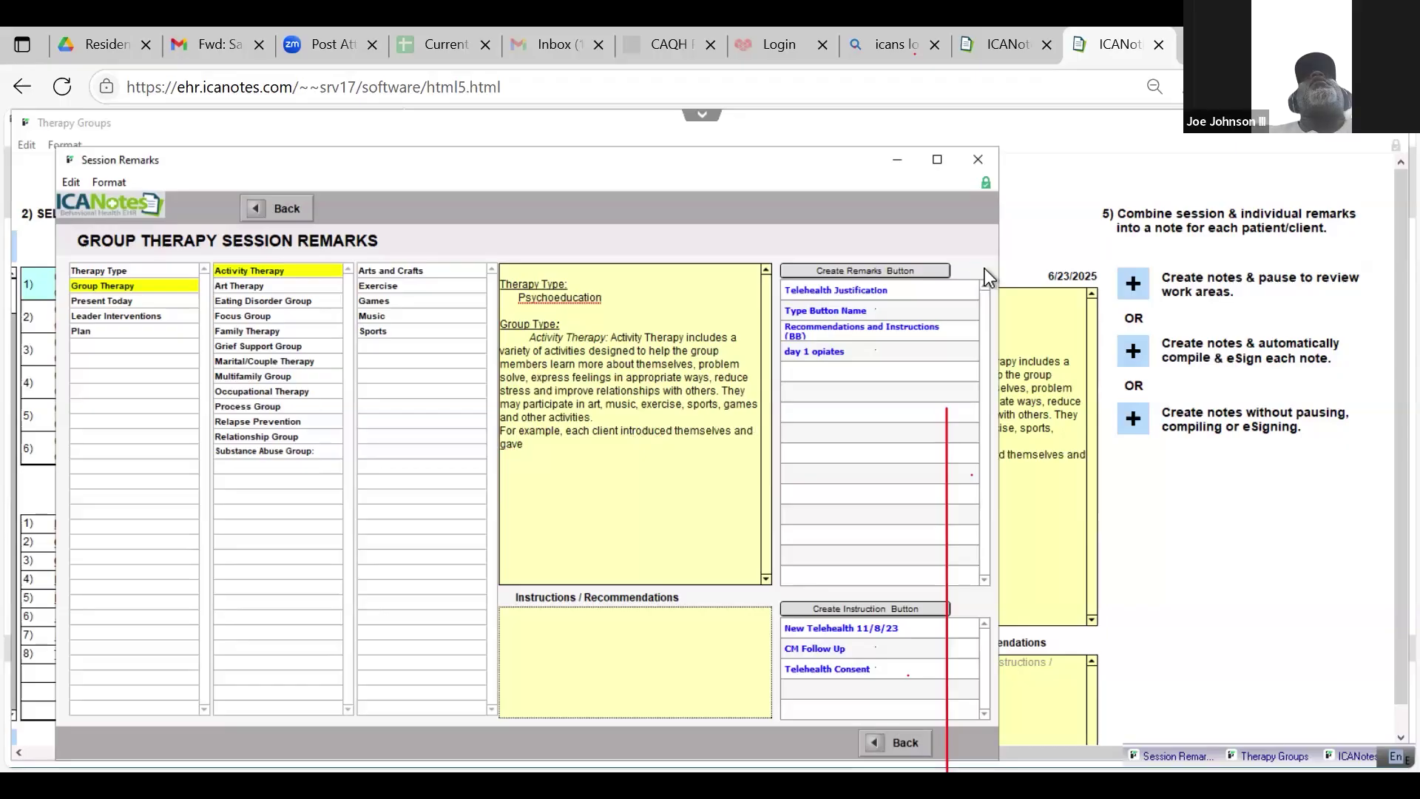
{"action": "type", "text": " a desc"}
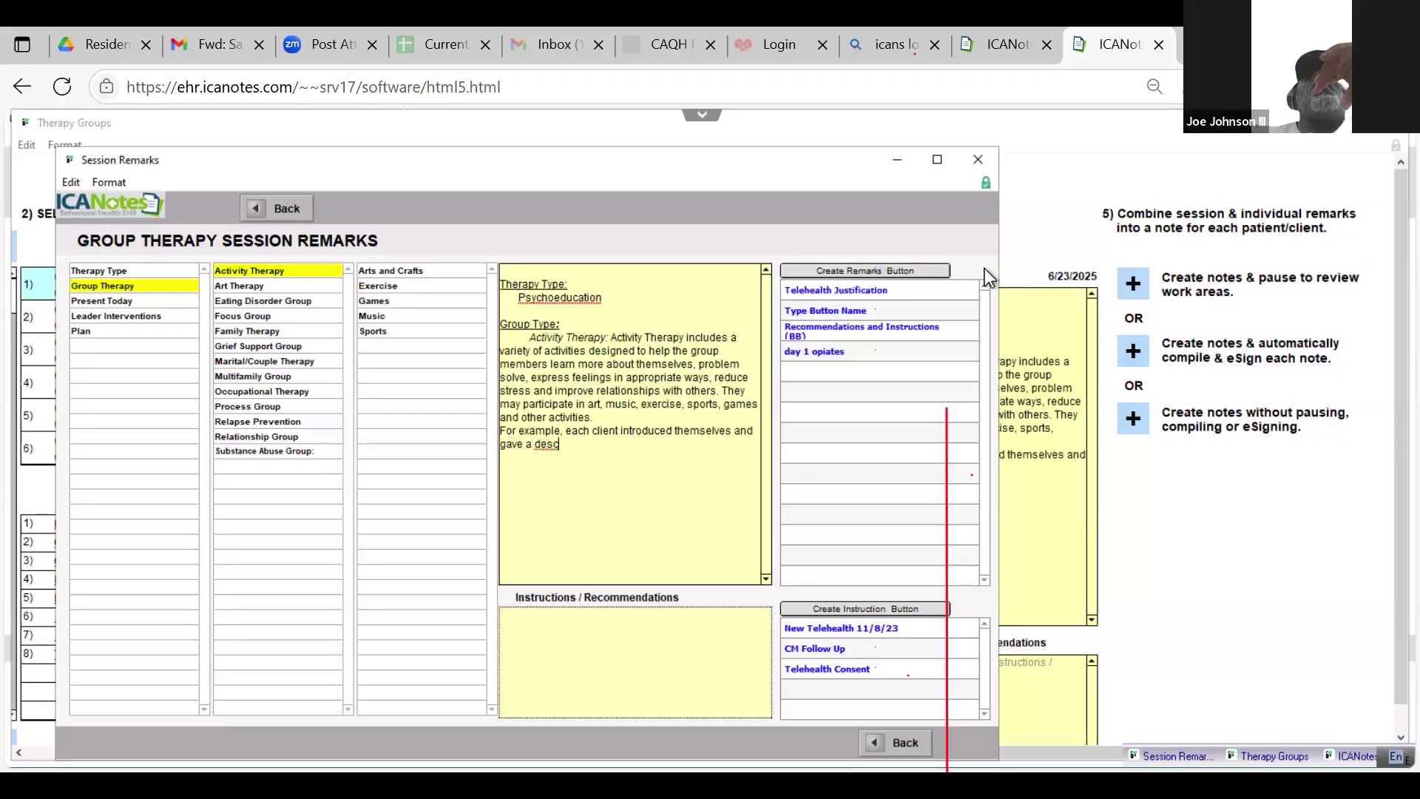
{"action": "type", "text": "riptive word"}
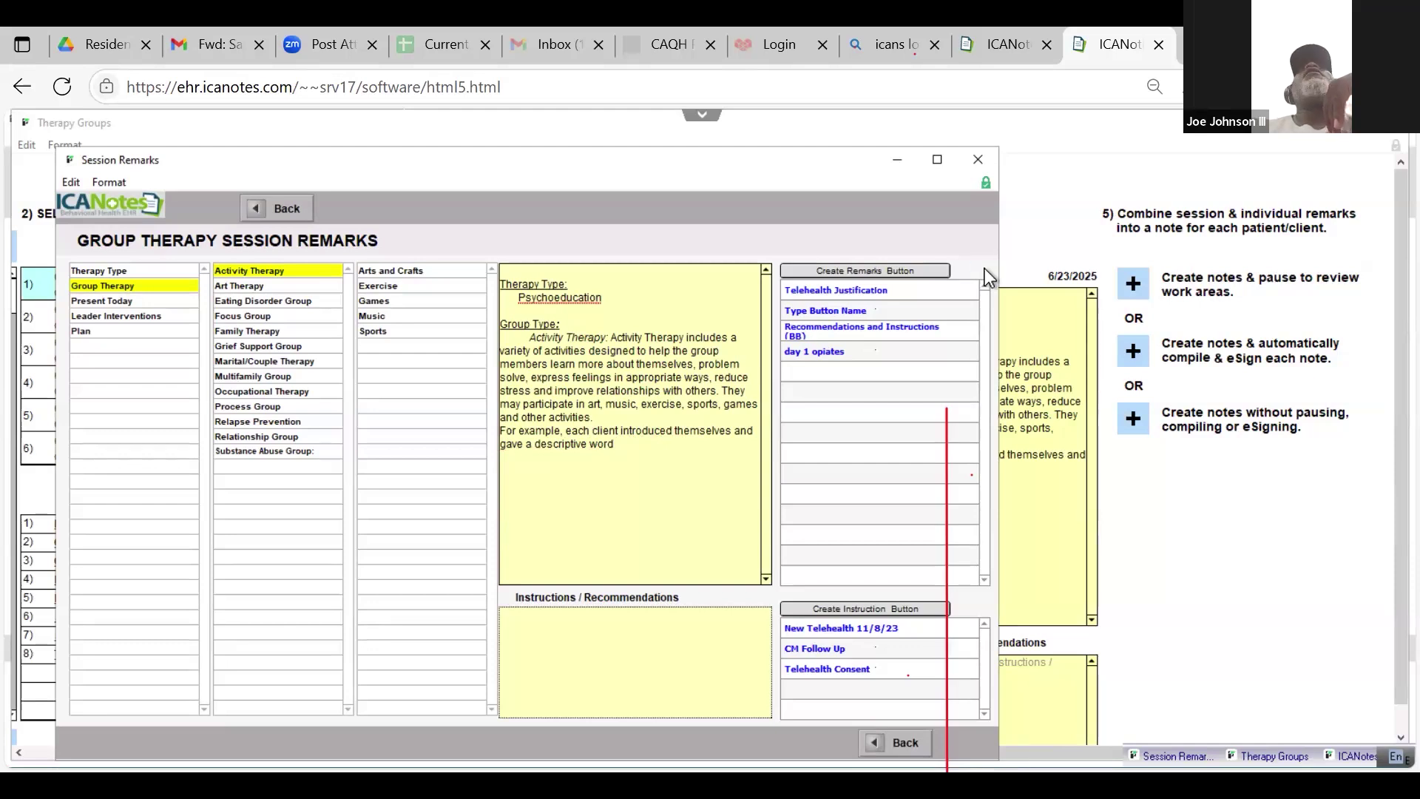
{"action": "type", "text": "about th"}
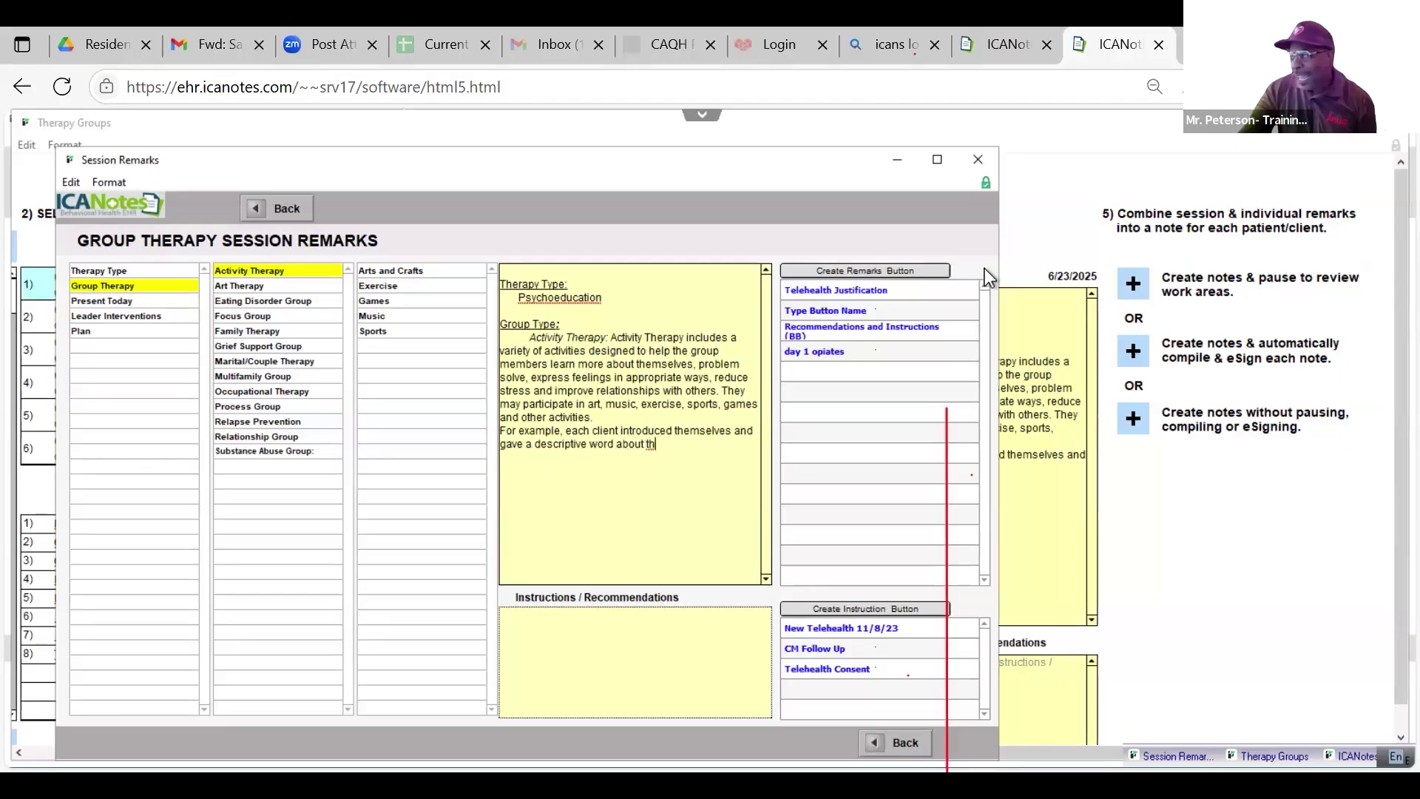
{"action": "type", "text": "emselves "}
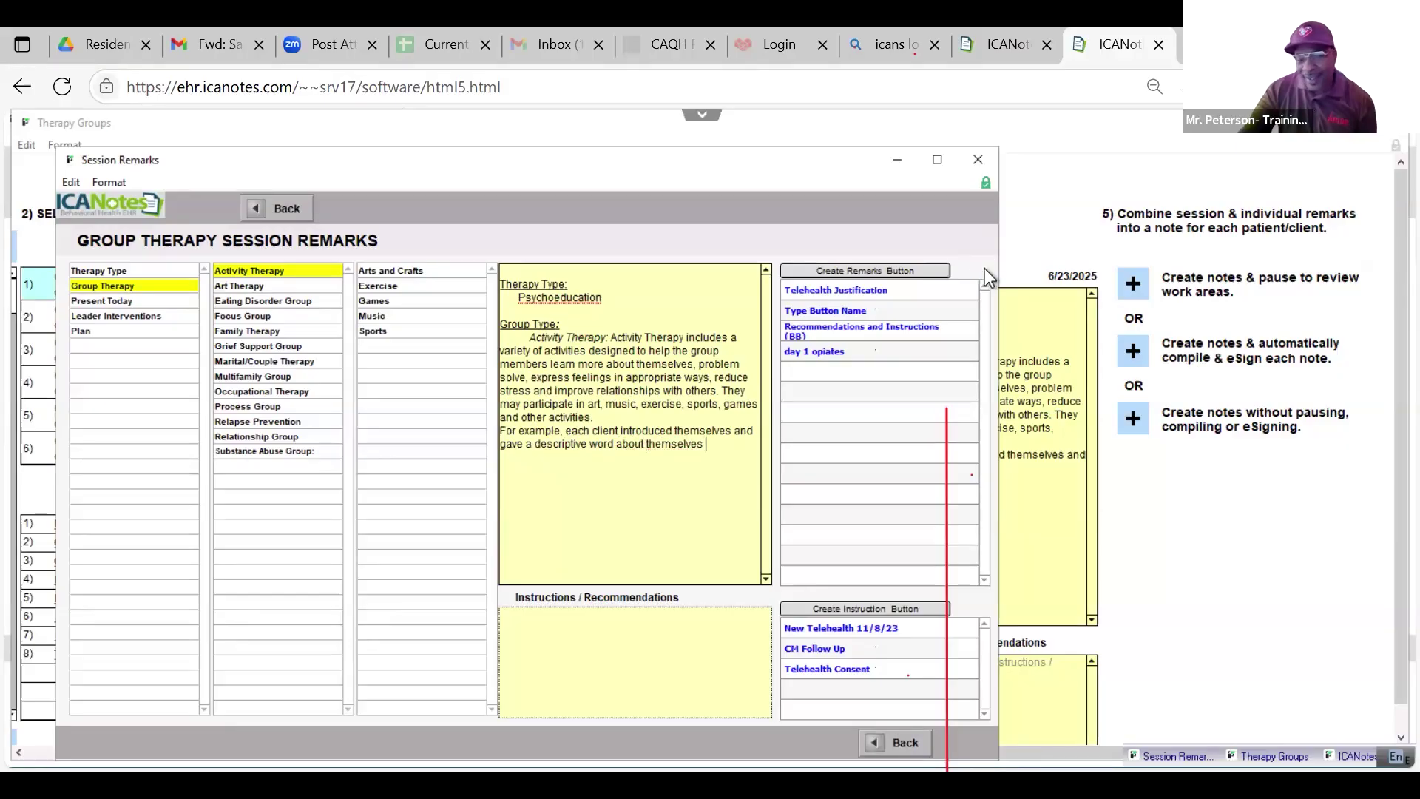
{"action": "type", "text": "to matc"}
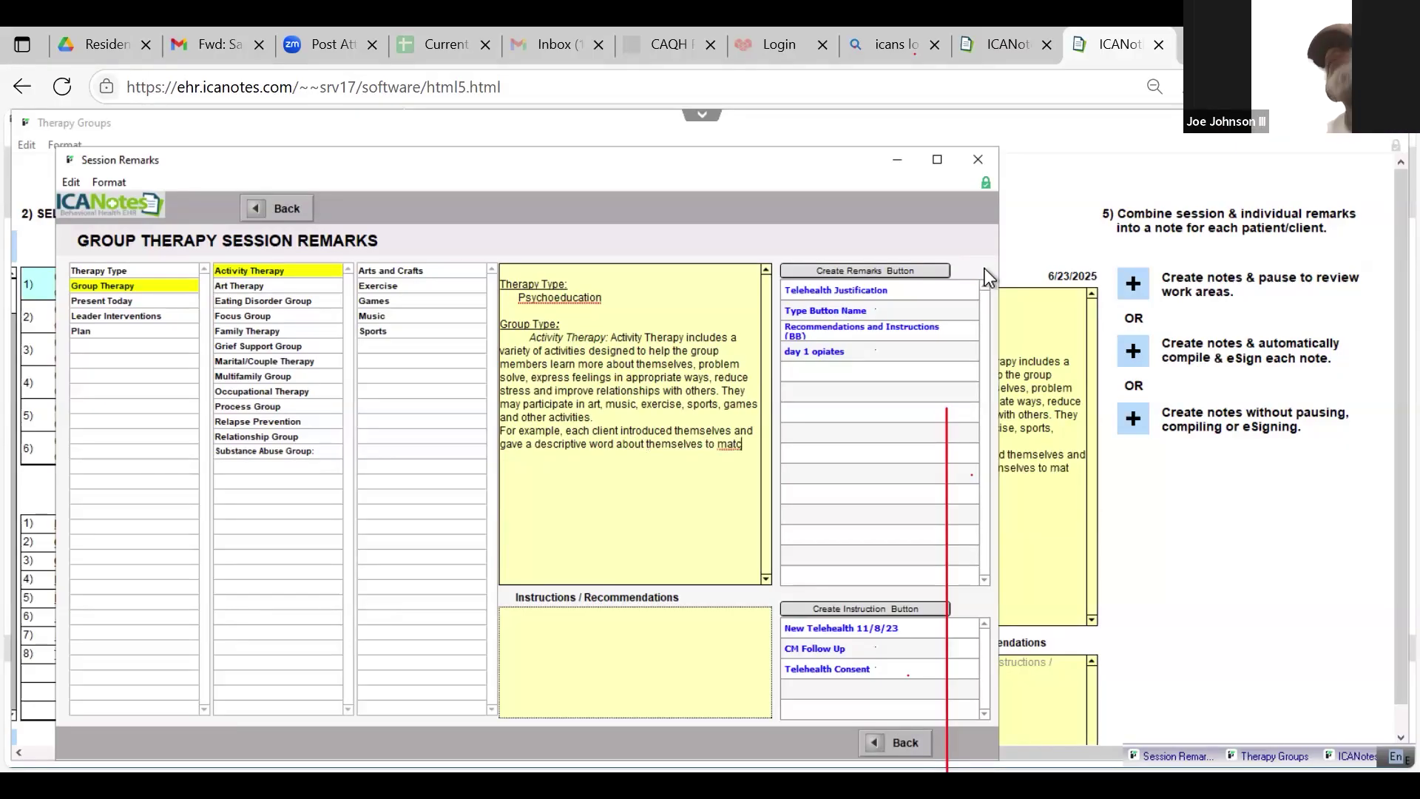
{"action": "type", "text": "h the first letter of "}
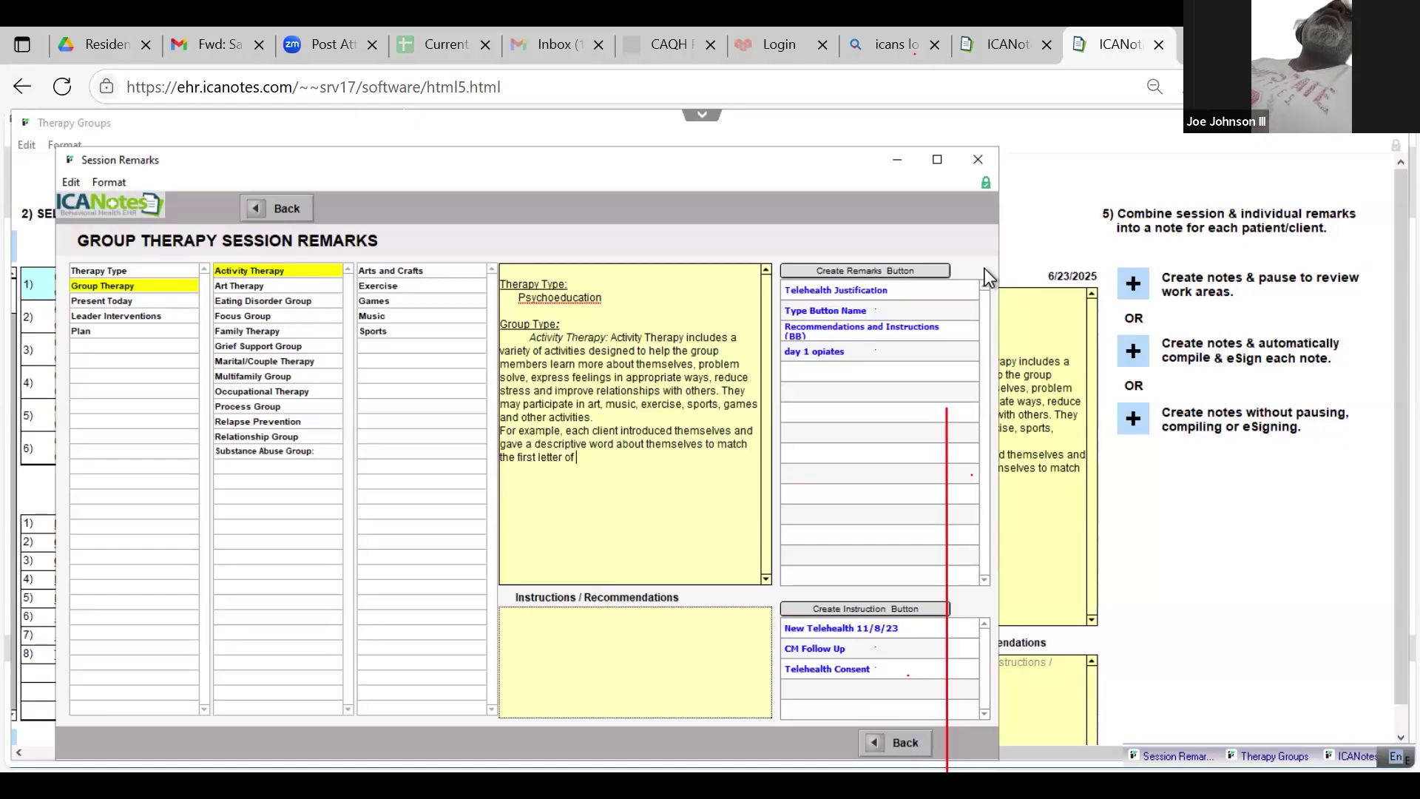
{"action": "type", "text": "their name."}
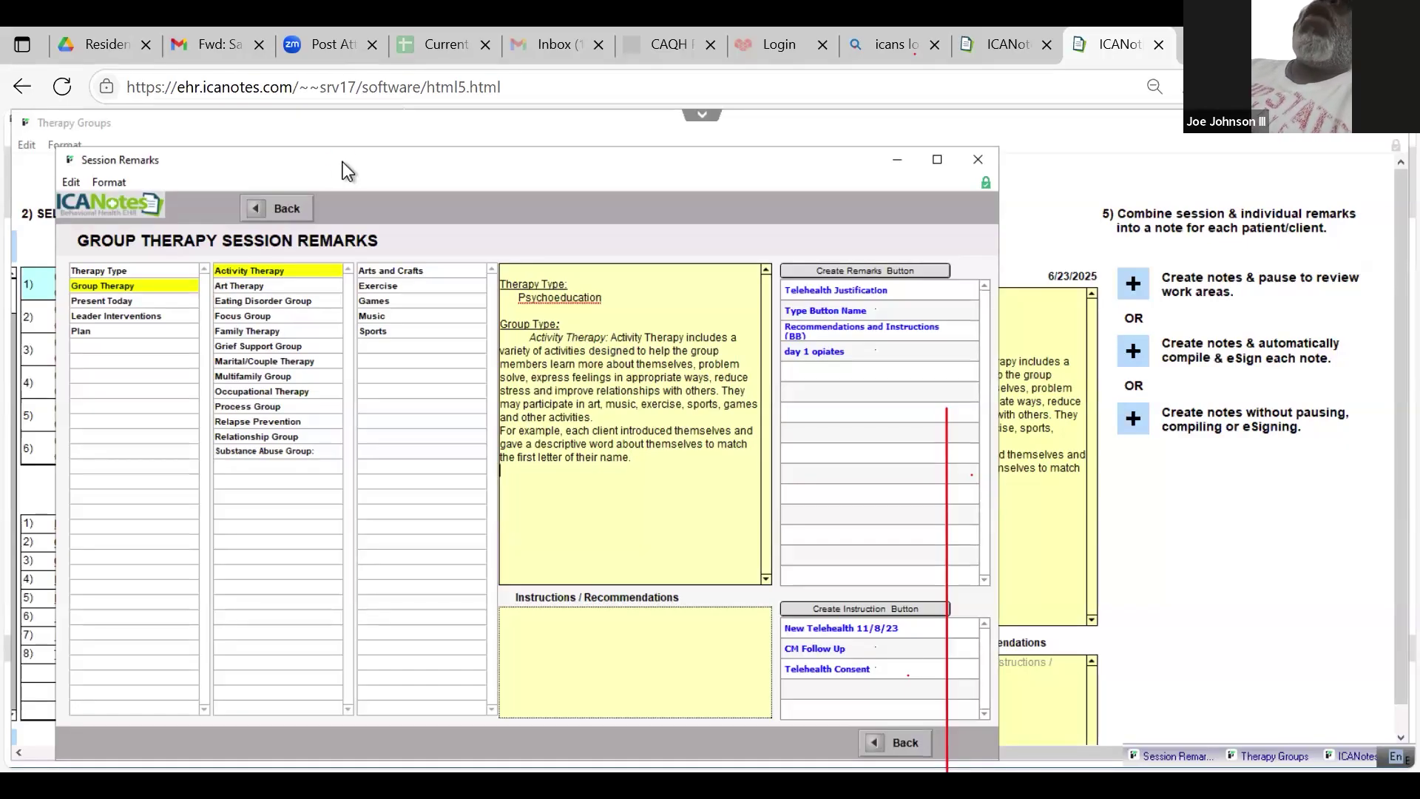
Step: Add the remark "We played red light green light for fun and also to indicate to them the feeling of a peer giving directions to control their actions."
{"action": "type", "text": "We"}
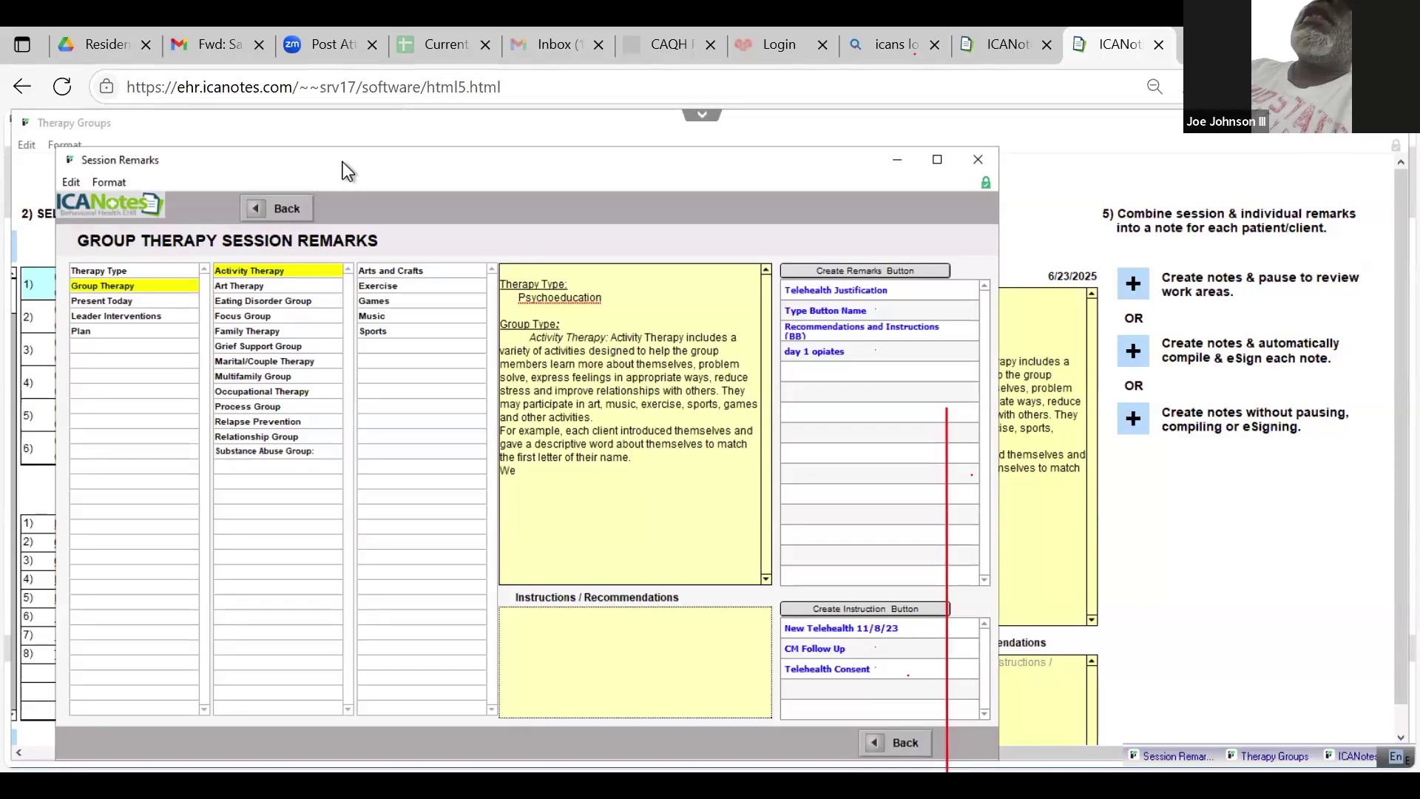
{"action": "type", "text": " played red light green light to"}
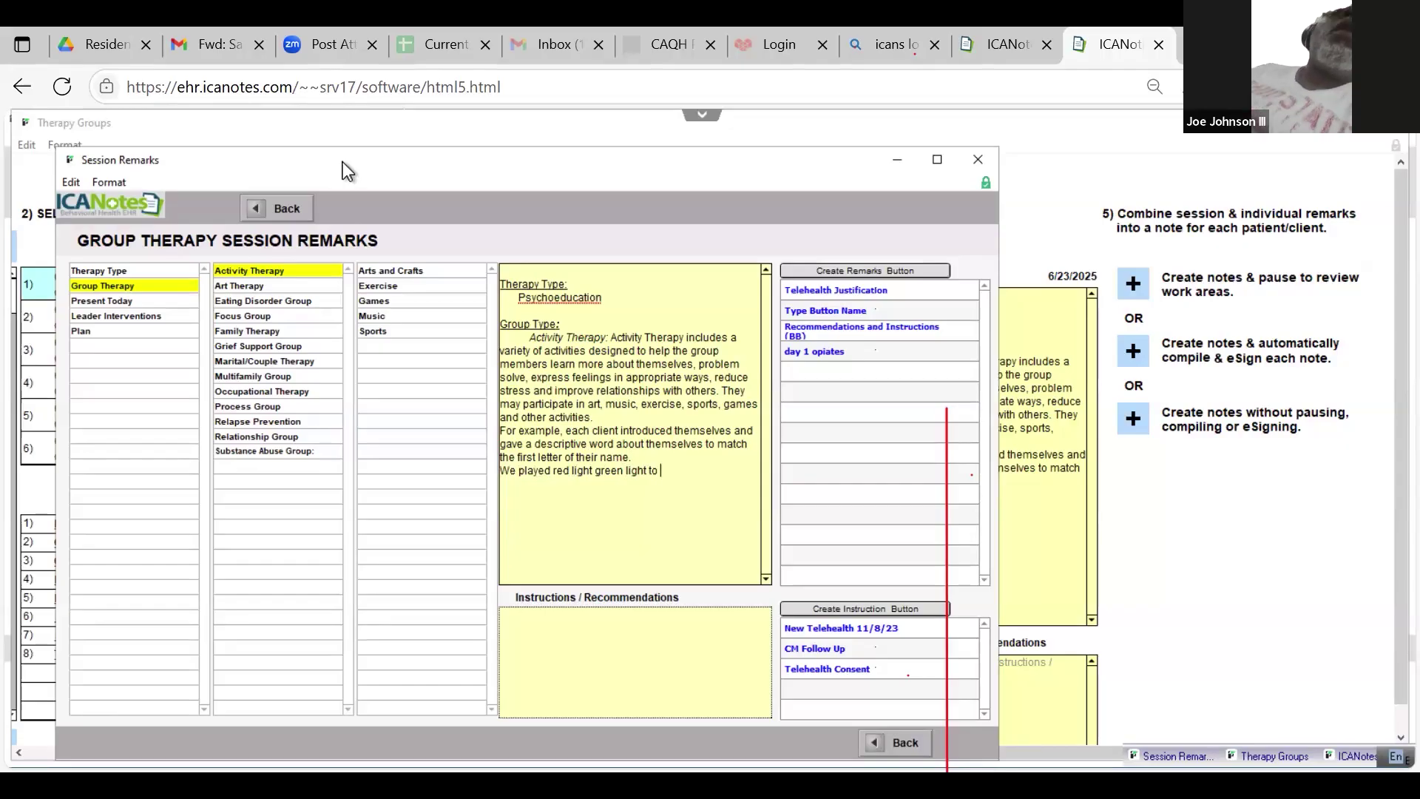
{"action": "key", "text": "BackSpace"}
{"action": "key", "text": "BackSpace"}
{"action": "key", "text": "BackSpace"}
{"action": "key", "text": "BackSpace"}
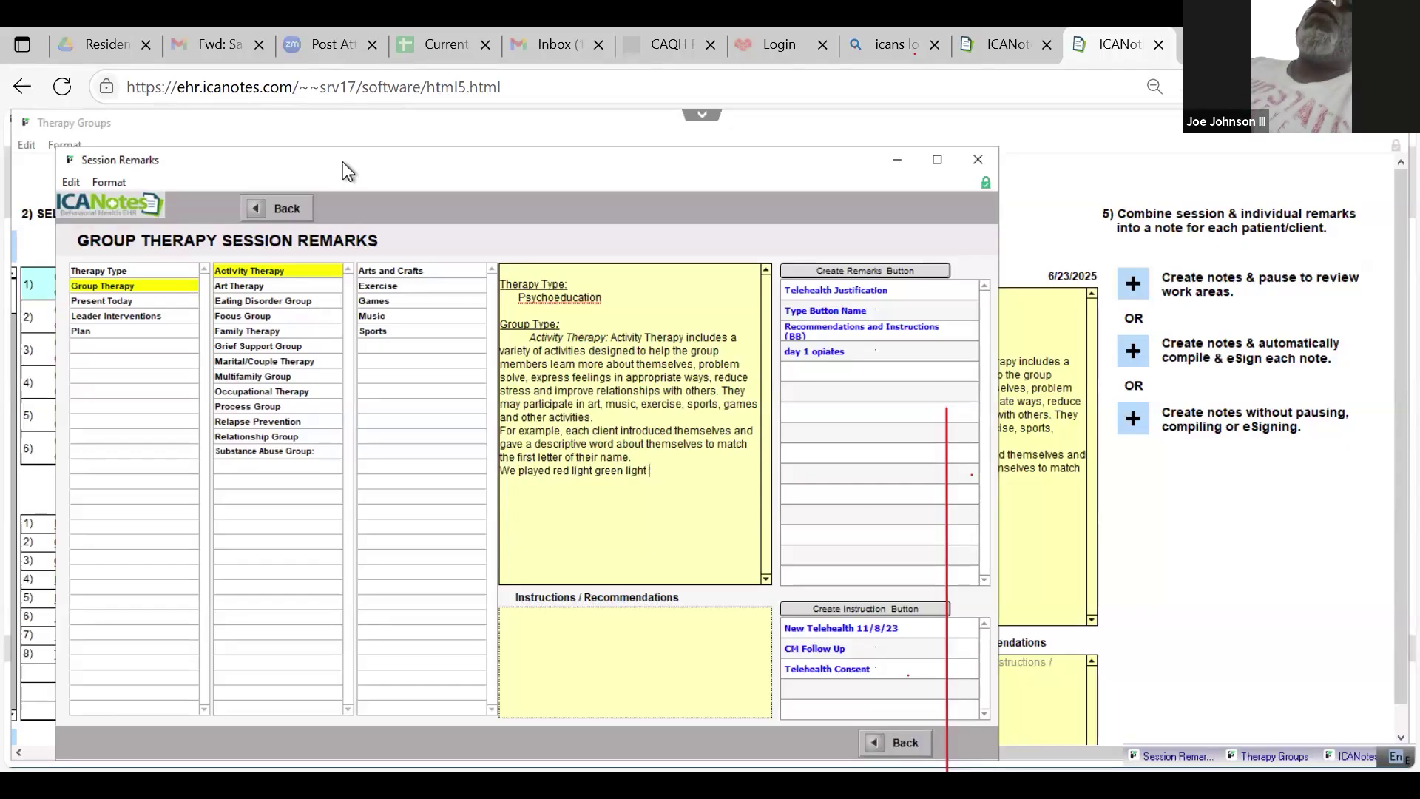
{"action": "type", "text": "for fun "}
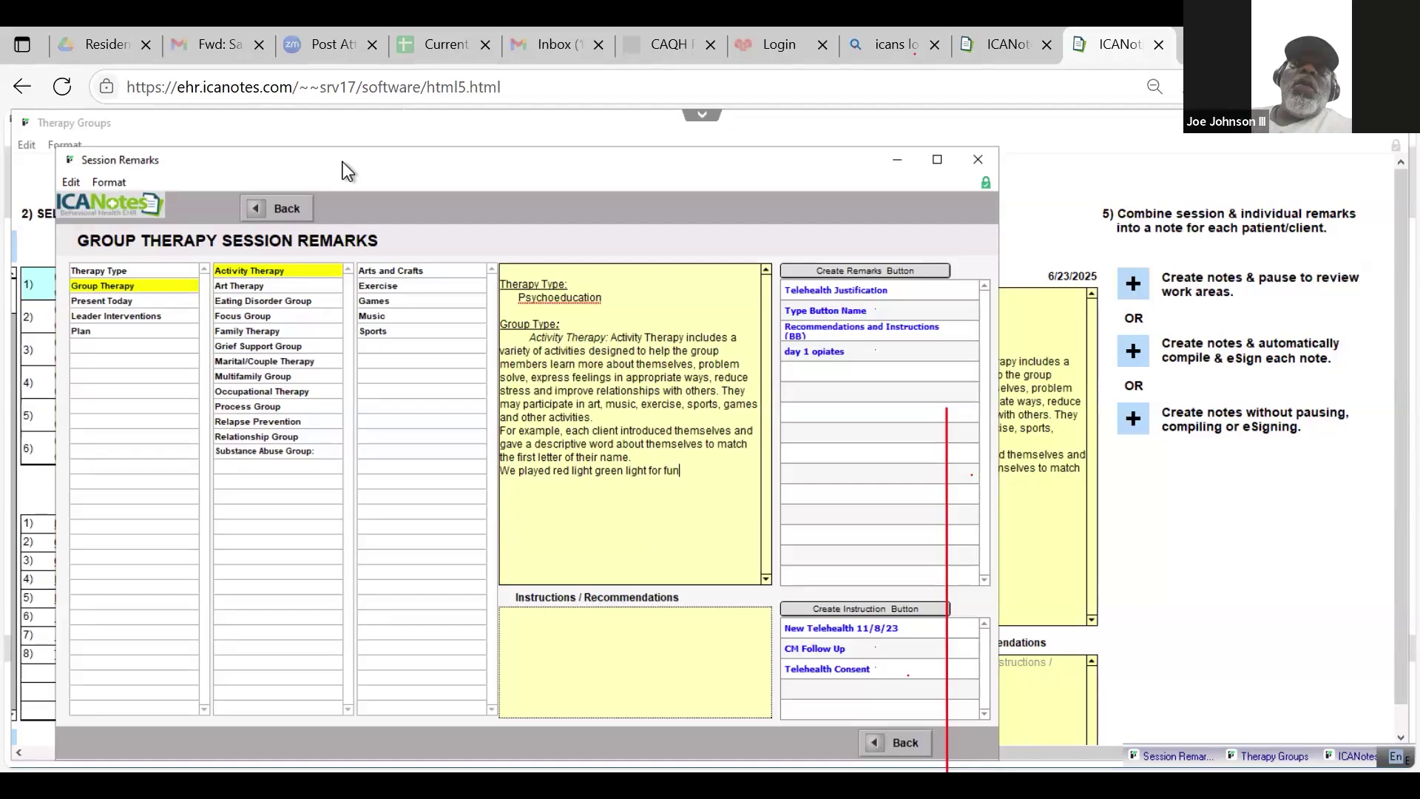
{"action": "type", "text": "annd"}
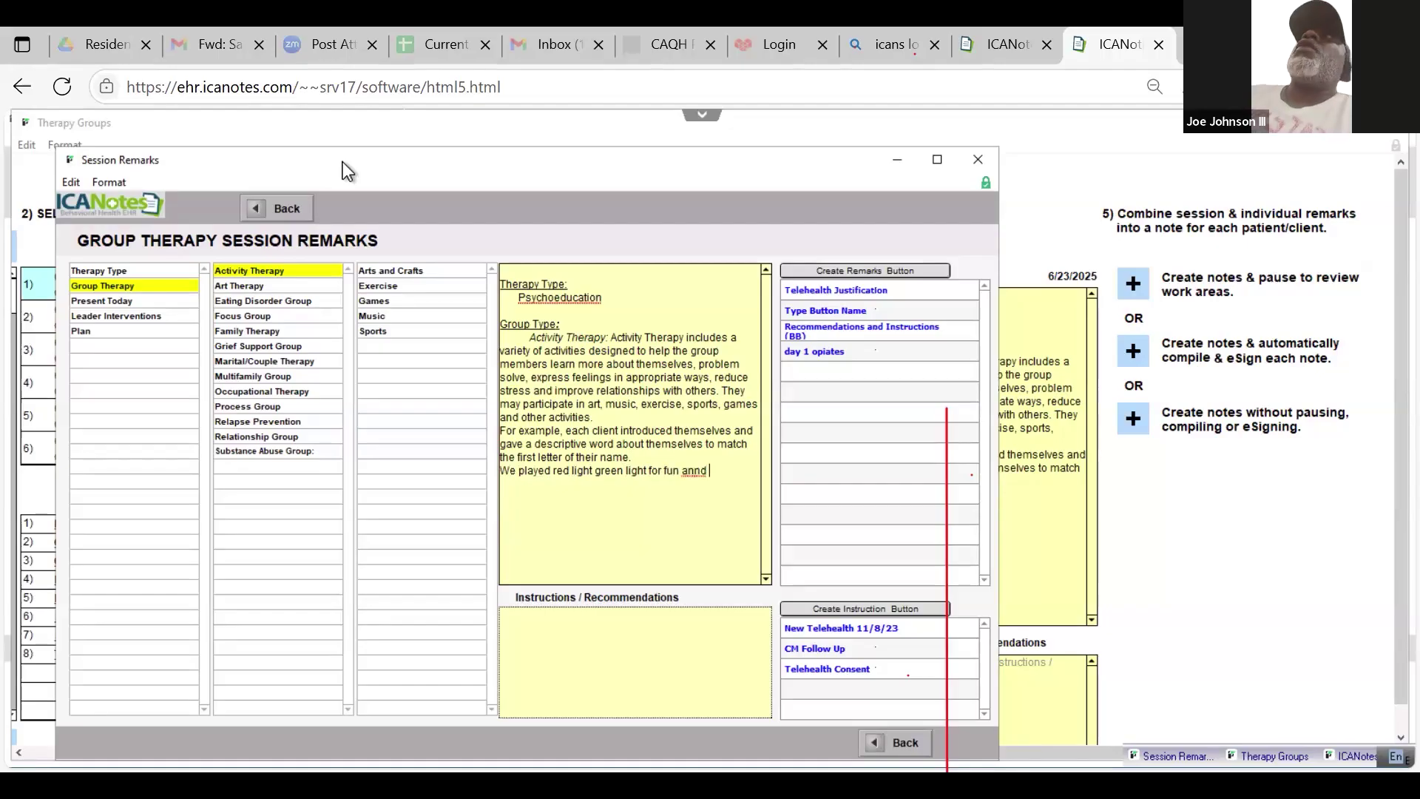
{"action": "key", "text": "BackSpace"}
{"action": "key", "text": "BackSpace"}
{"action": "type", "text": "d "}
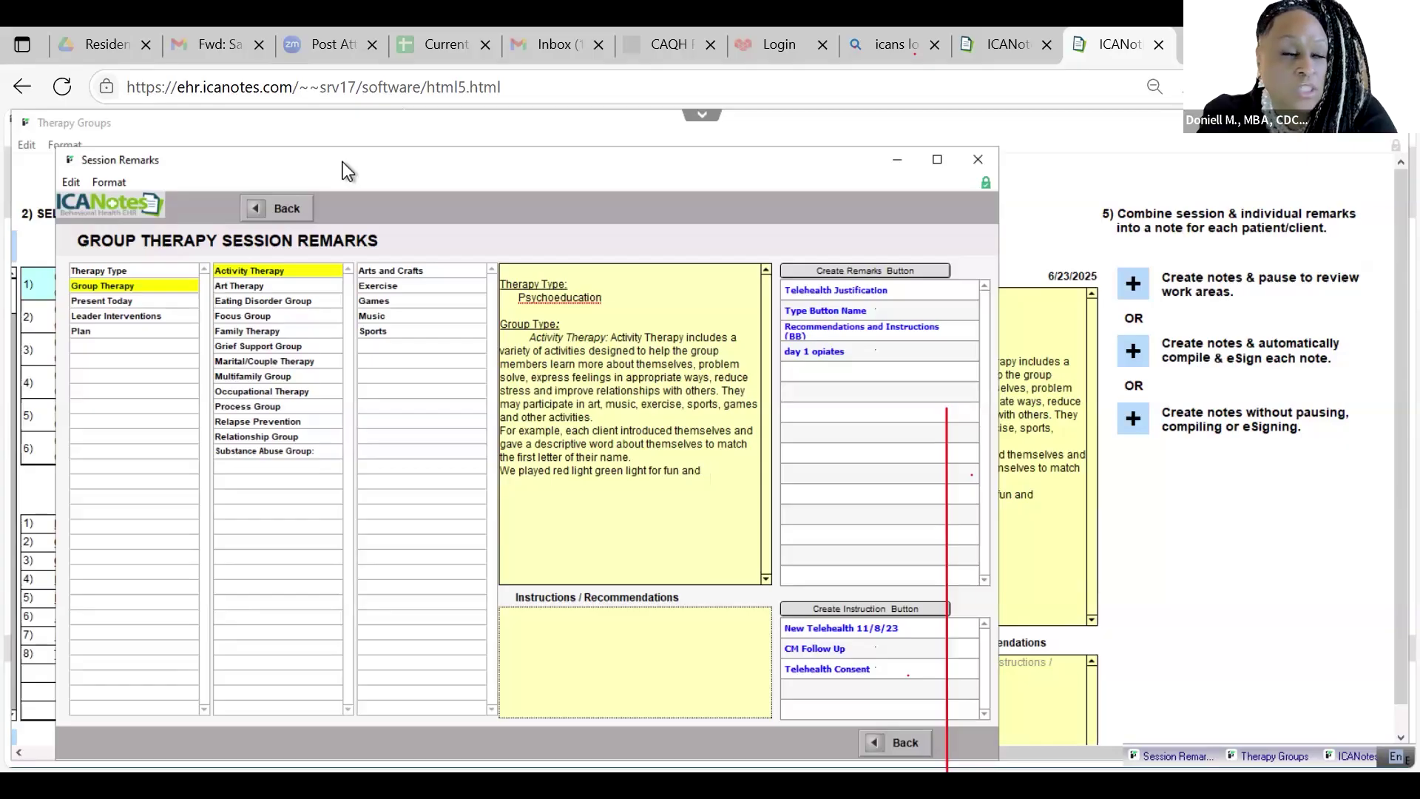
{"action": "type", "text": "A"}
{"action": "key", "text": "BackSpace"}
{"action": "type", "text": "also indicate to them "}
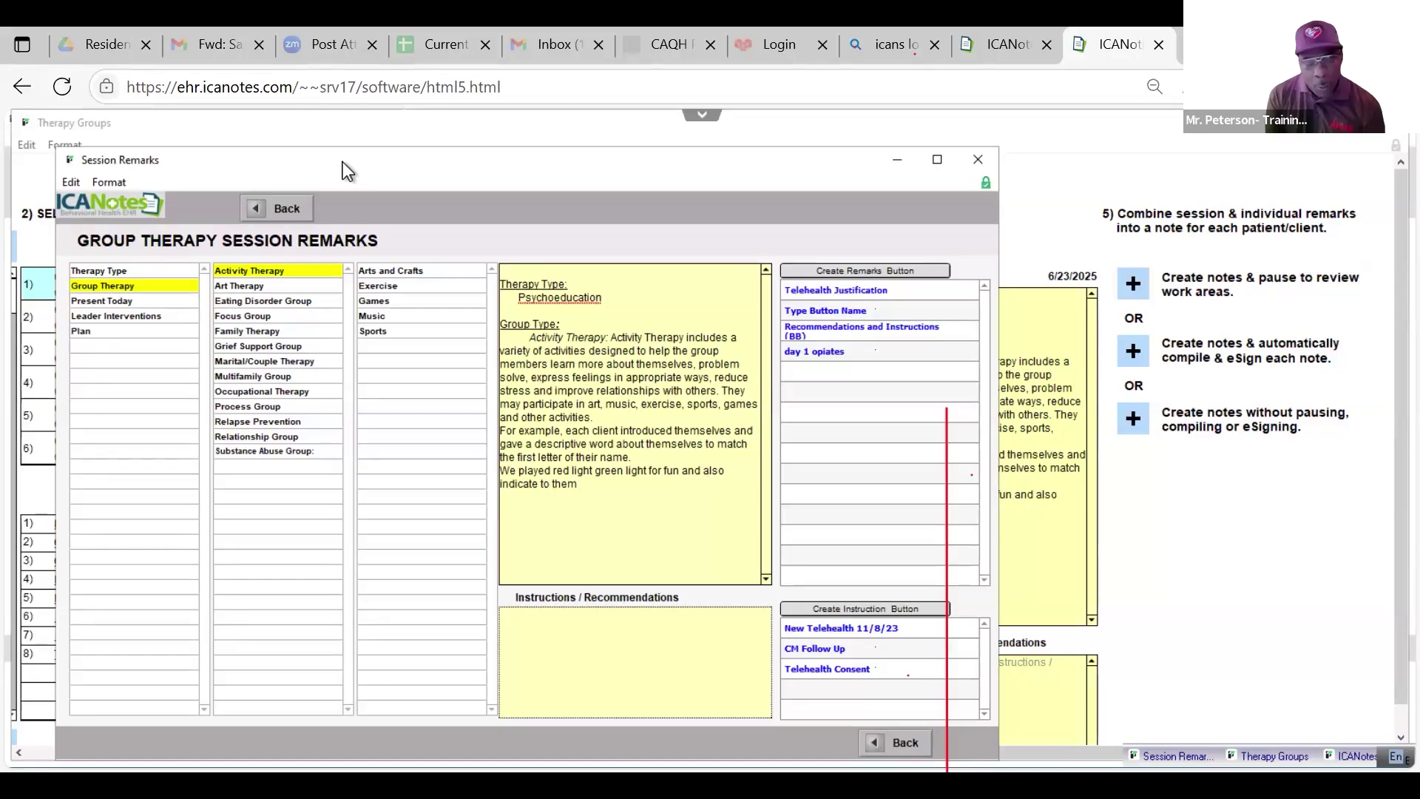
{"action": "type", "text": "the fe"}
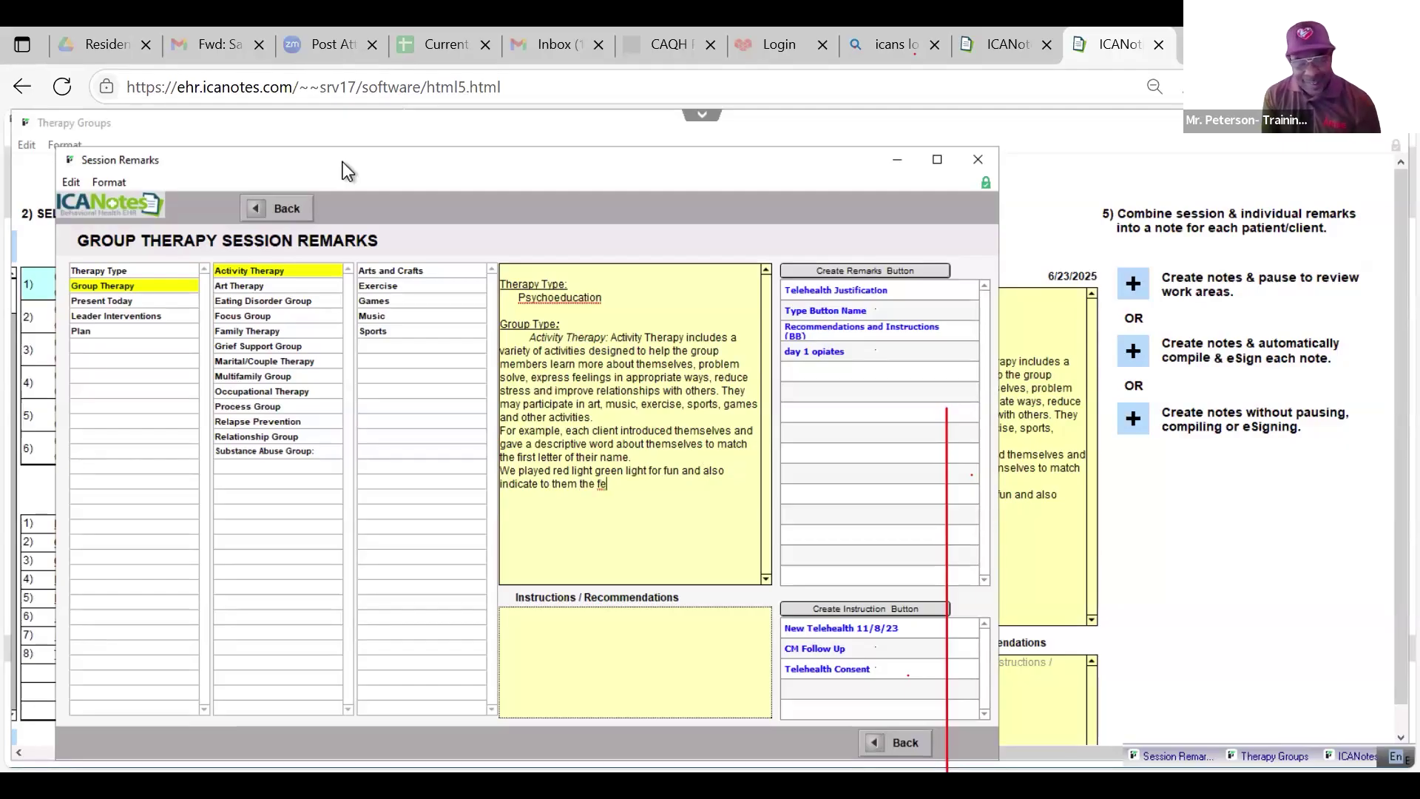
{"action": "type", "text": "eling of someone"}
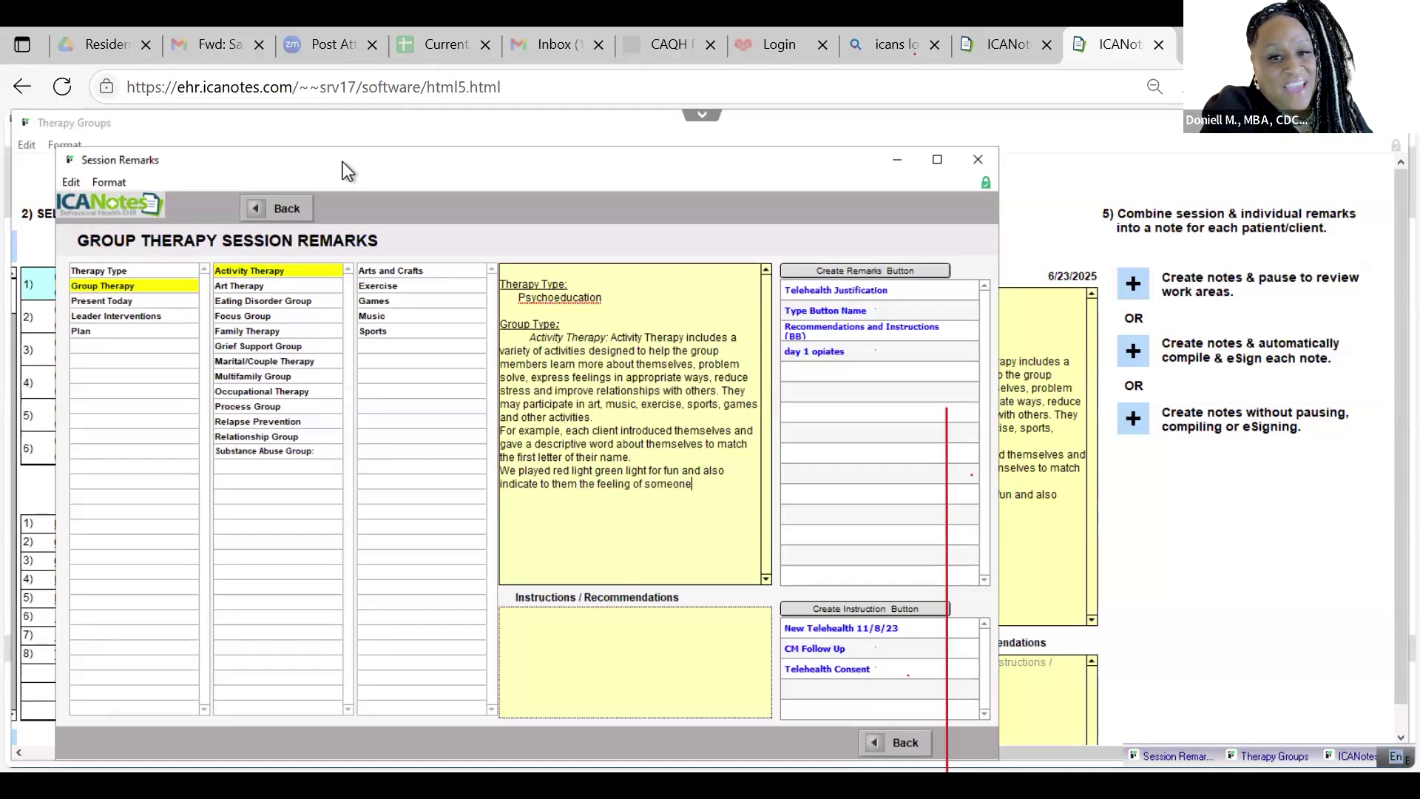
{"action": "key", "text": "BackSpace"}
{"action": "key", "text": "BackSpace"}
{"action": "key", "text": "BackSpace"}
{"action": "key", "text": "BackSpace"}
{"action": "key", "text": "BackSpace"}
{"action": "key", "text": "BackSpace"}
{"action": "key", "text": "BackSpace"}
{"action": "key", "text": "BackSpace"}
{"action": "key", "text": "BackSpace"}
{"action": "key", "text": "BackSpace"}
{"action": "key", "text": "BackSpace"}
{"action": "key", "text": "BackSpace"}
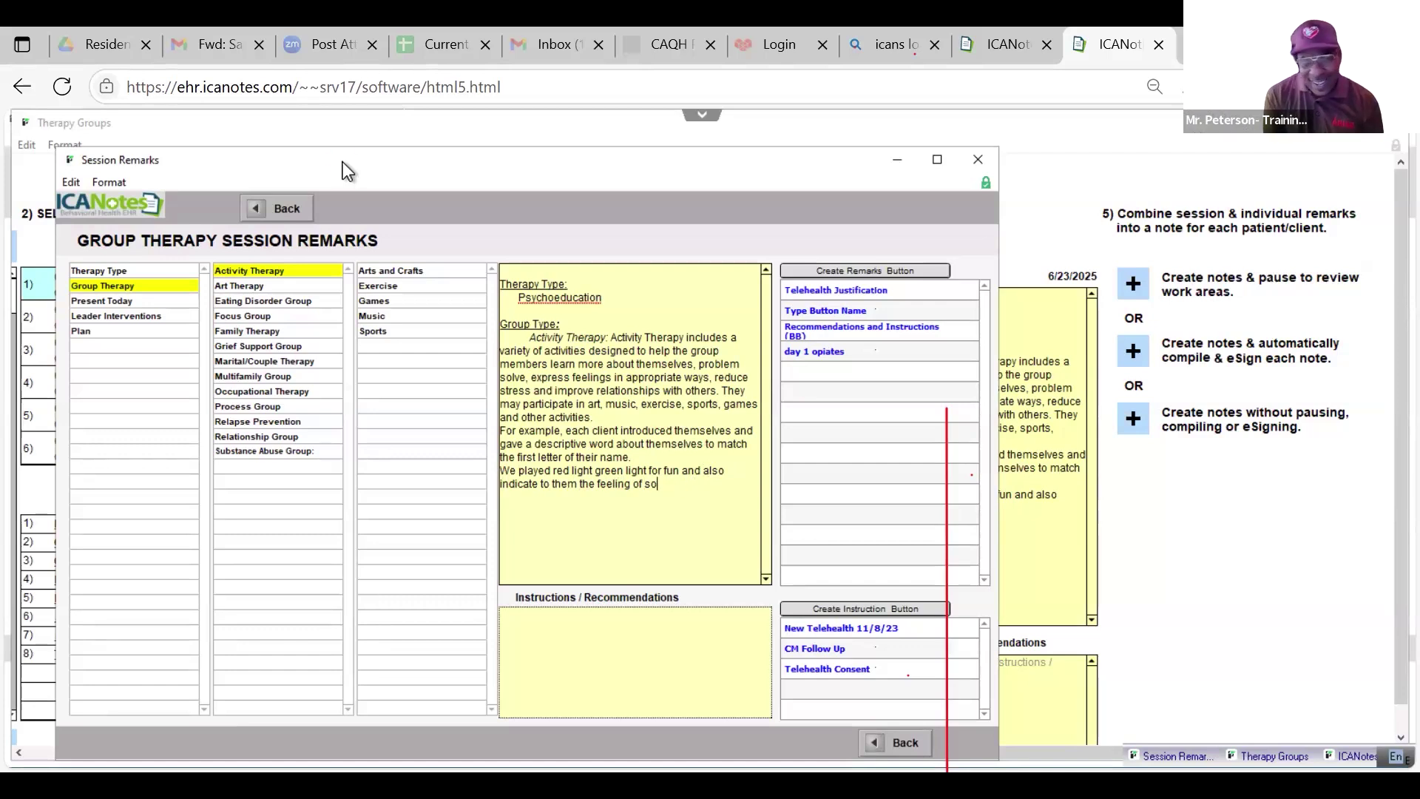
{"action": "type", "text": "g o"}
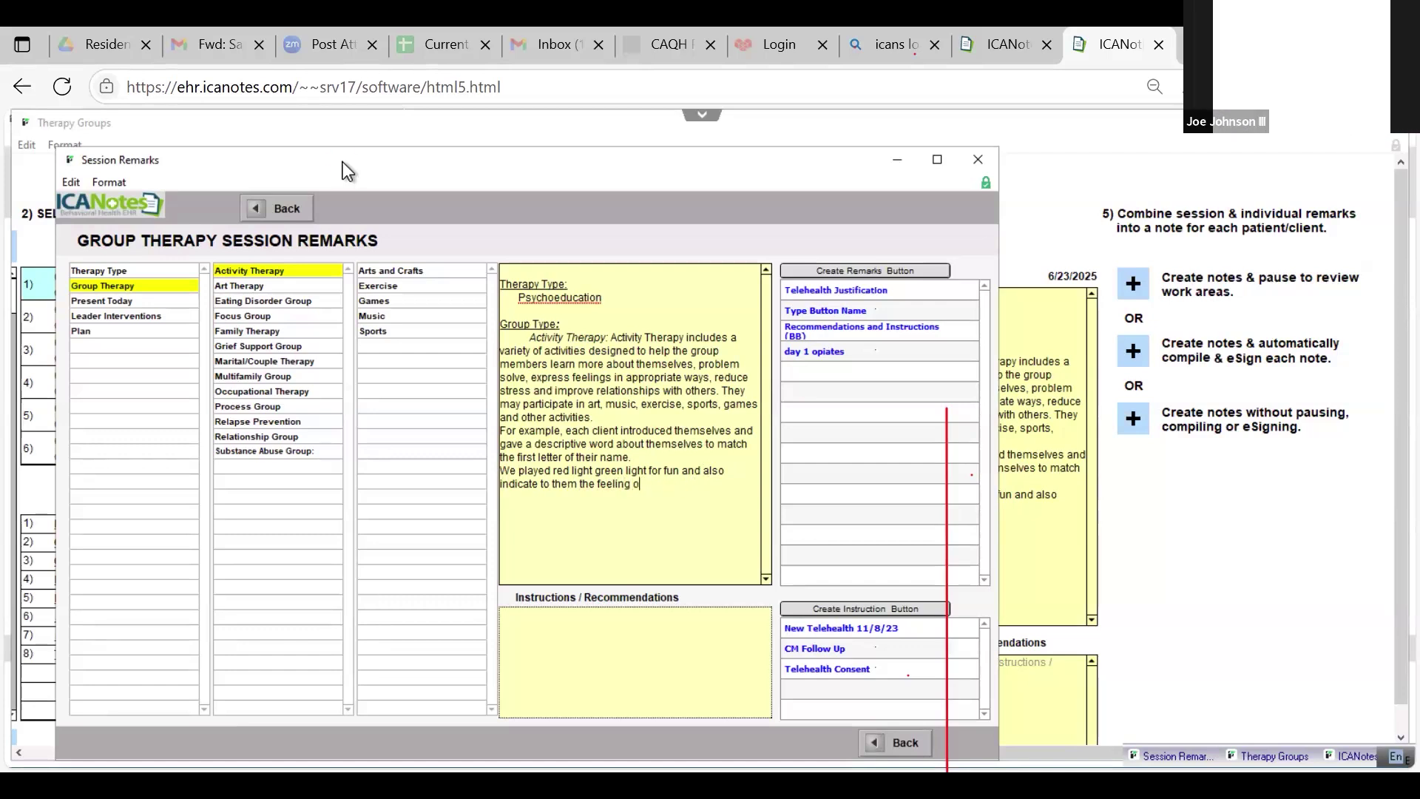
{"action": "type", "text": "f a peer giving direction"}
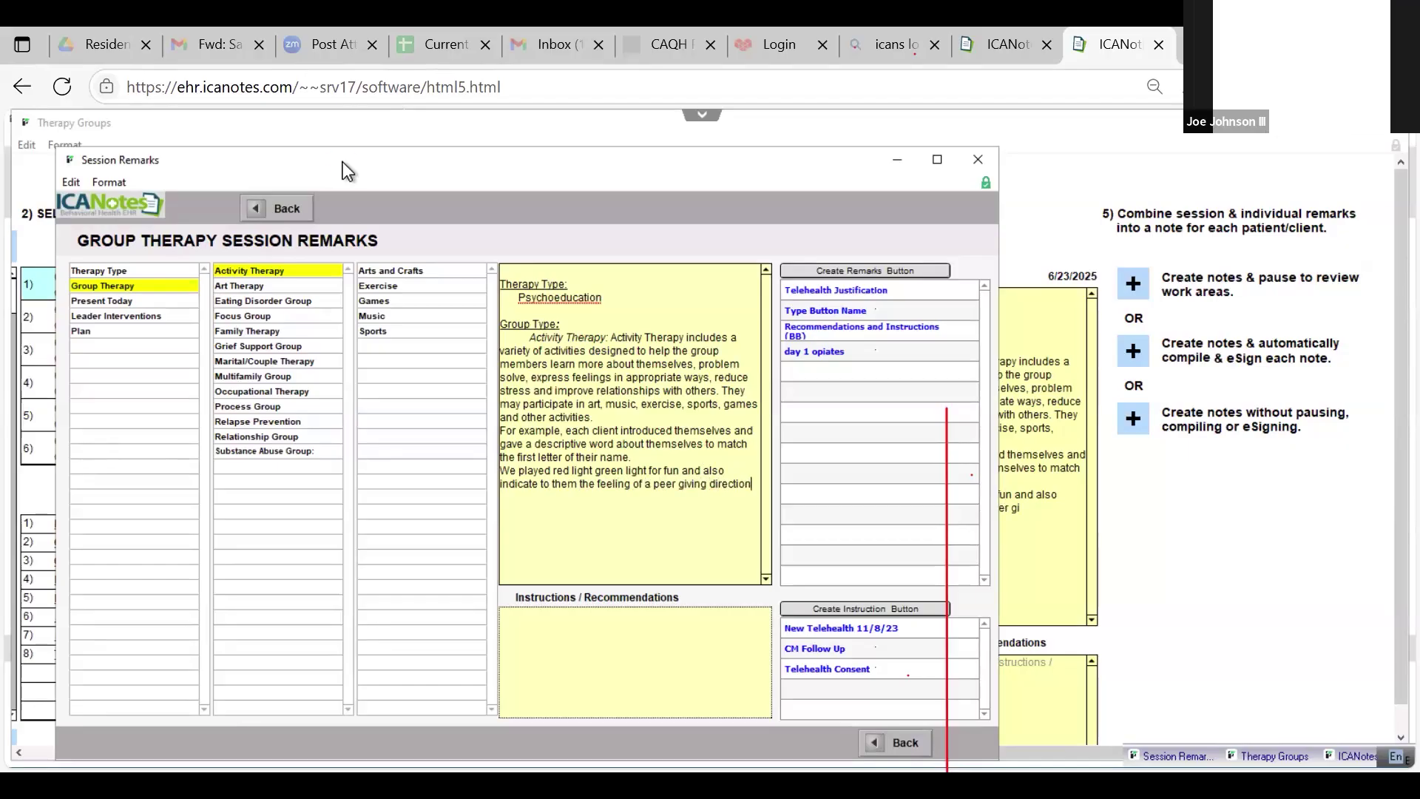
{"action": "type", "text": "s to contor"}
{"action": "key", "text": "BackSpace"}
{"action": "key", "text": "BackSpace"}
{"action": "type", "text": "rol their act"}
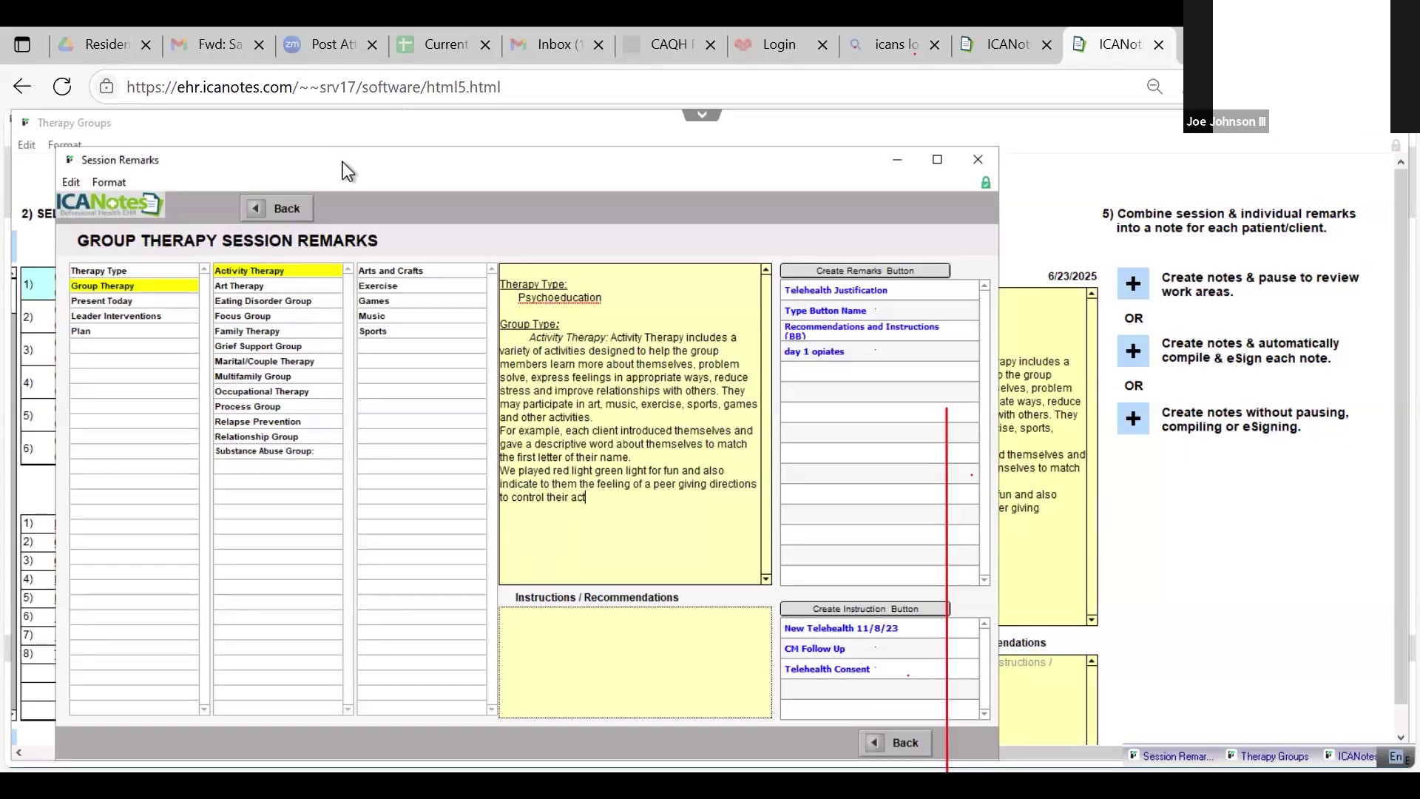
{"action": "type", "text": "ions."}
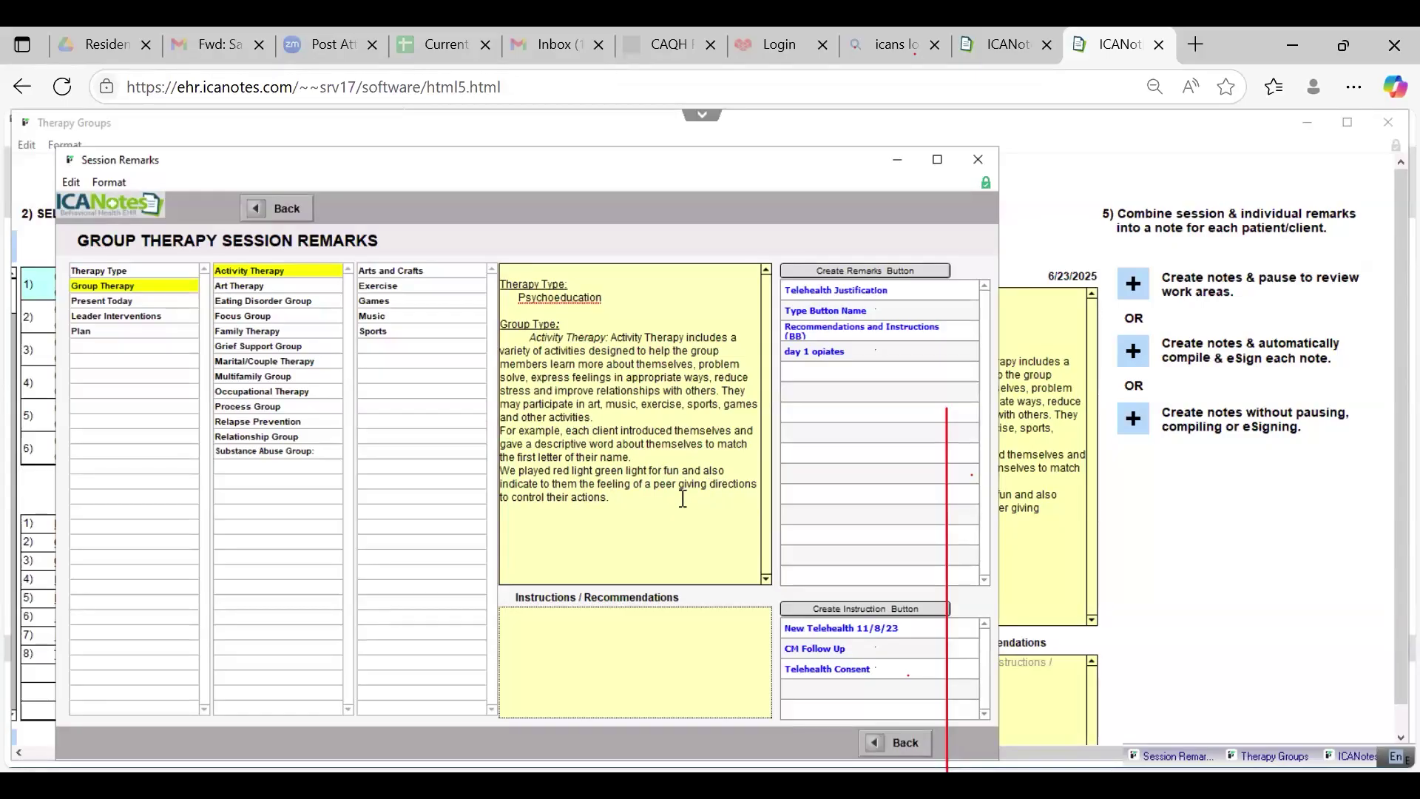
{"action": "left_click", "coordinate": [722, 470]}
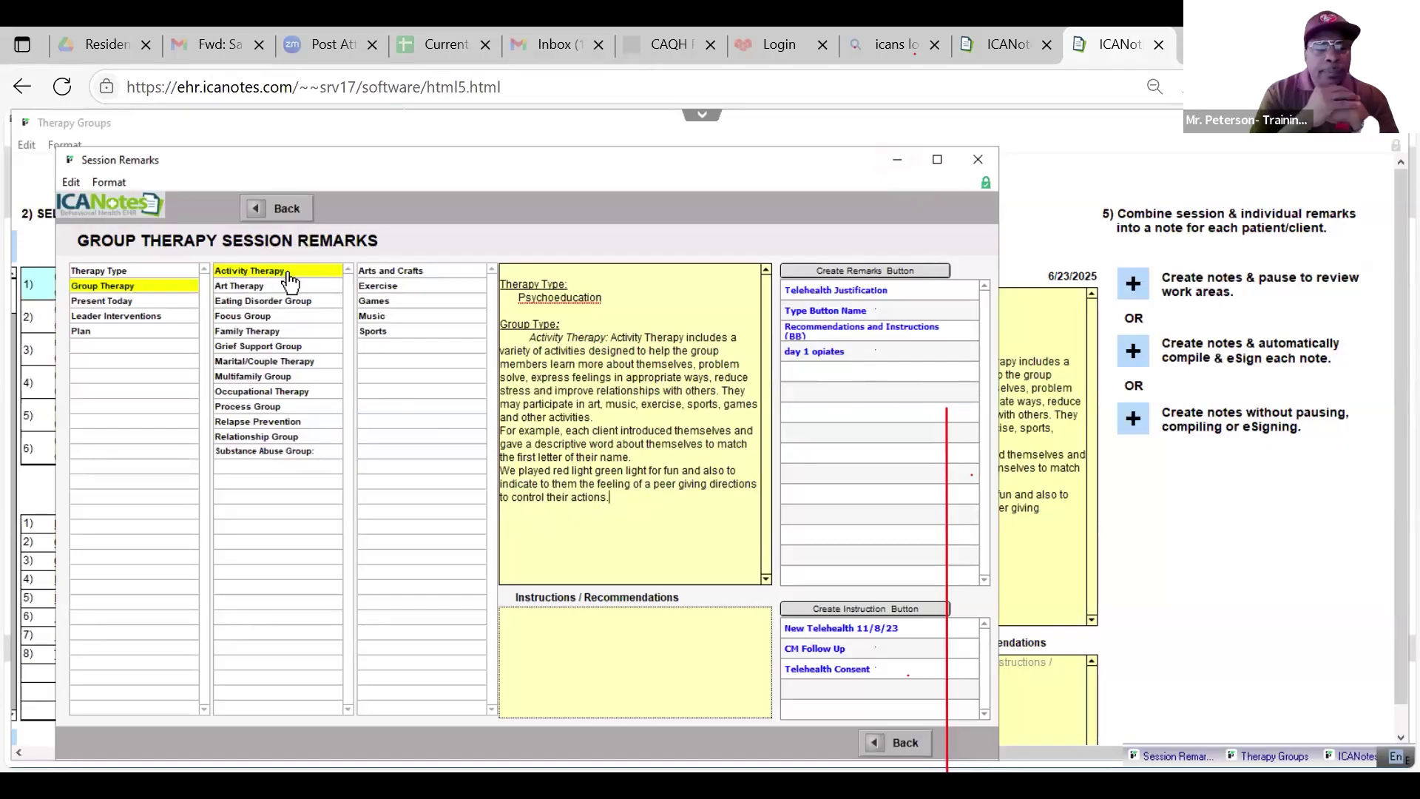
Step: Record in the session remarks that eight members of the group were present today
{"action": "left_click", "coordinate": [110, 301]}
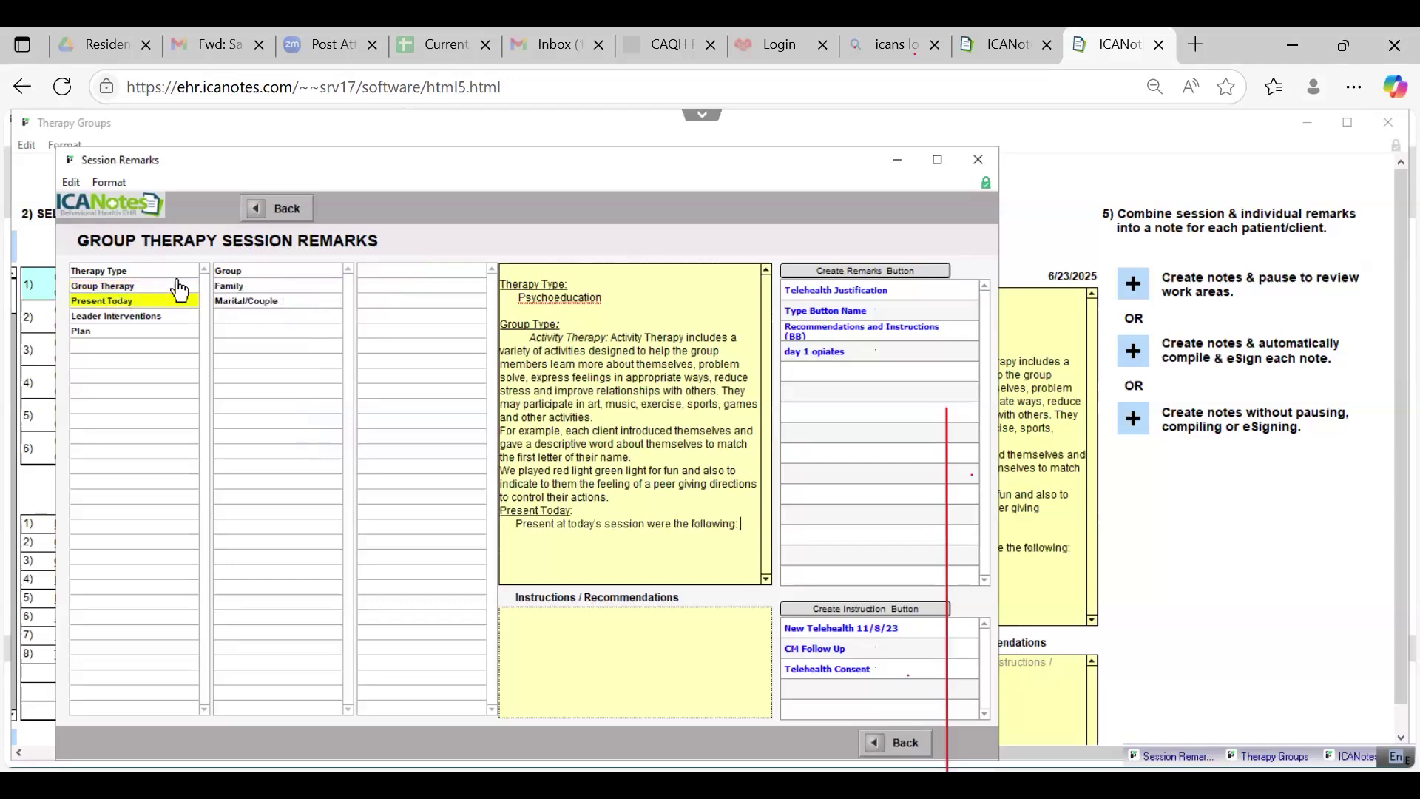
{"action": "left_click", "coordinate": [231, 273]}
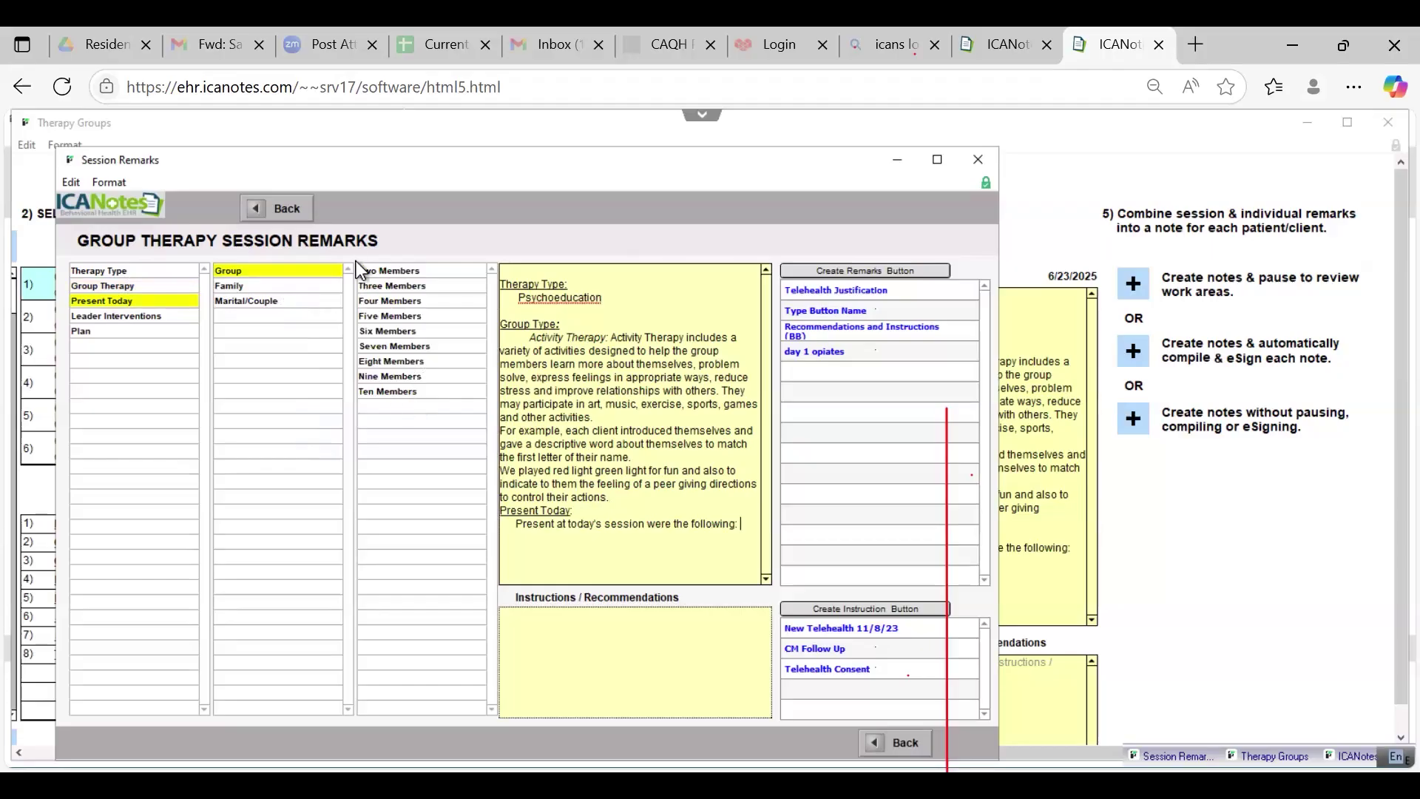
{"action": "left_click", "coordinate": [411, 361]}
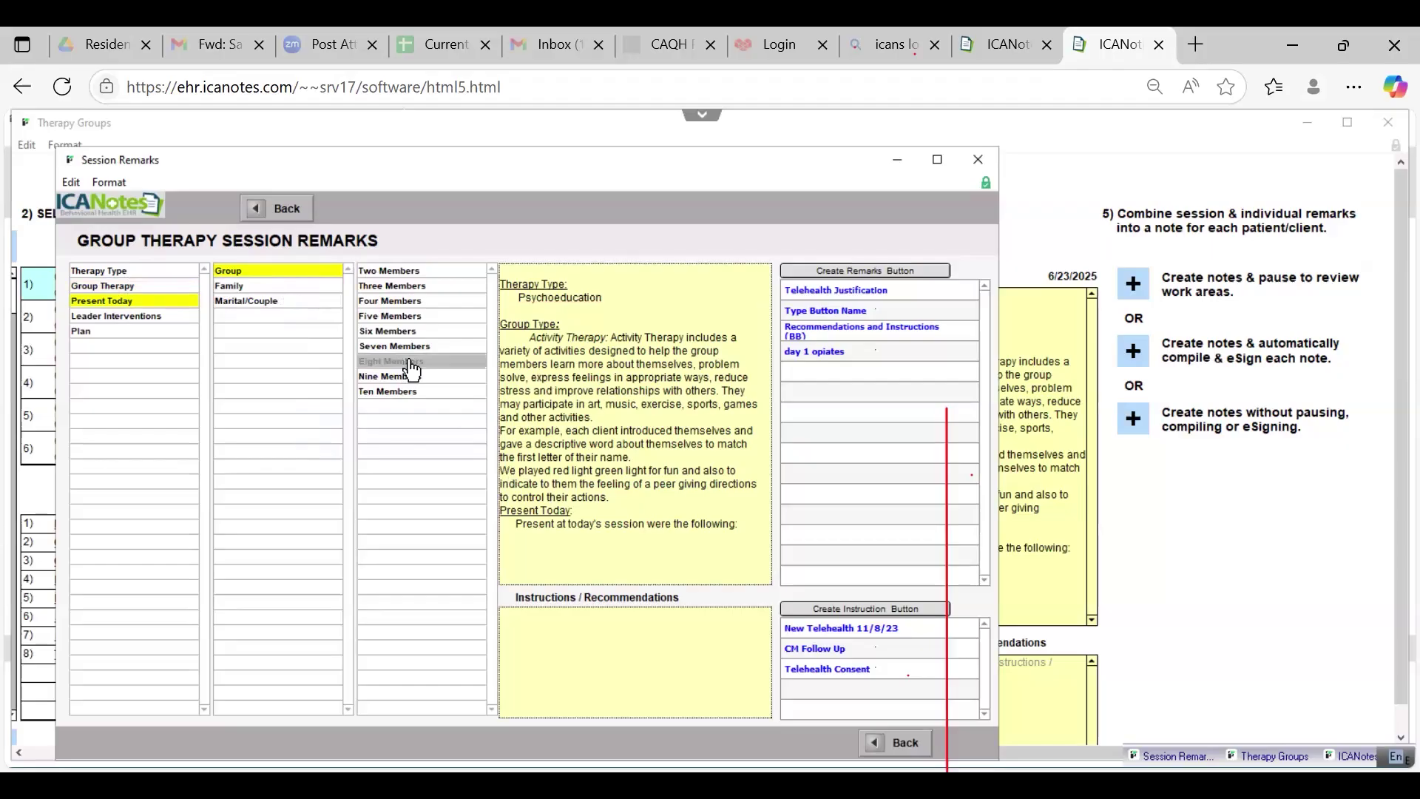
Step: Add a leader intervention to the remarks: an assigned art or activity project with Behavior Management as its goal
{"action": "left_click", "coordinate": [149, 318]}
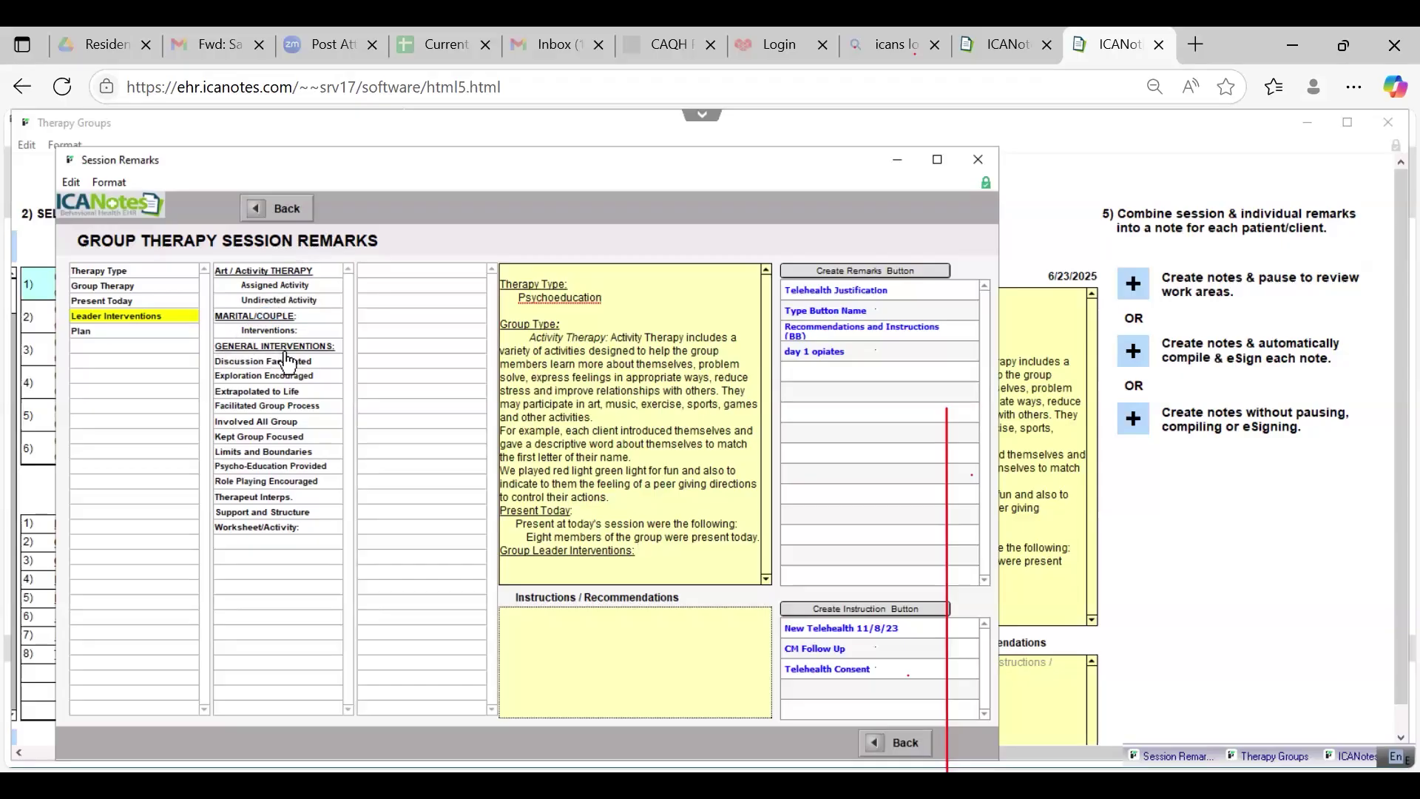
{"action": "left_click", "coordinate": [293, 288]}
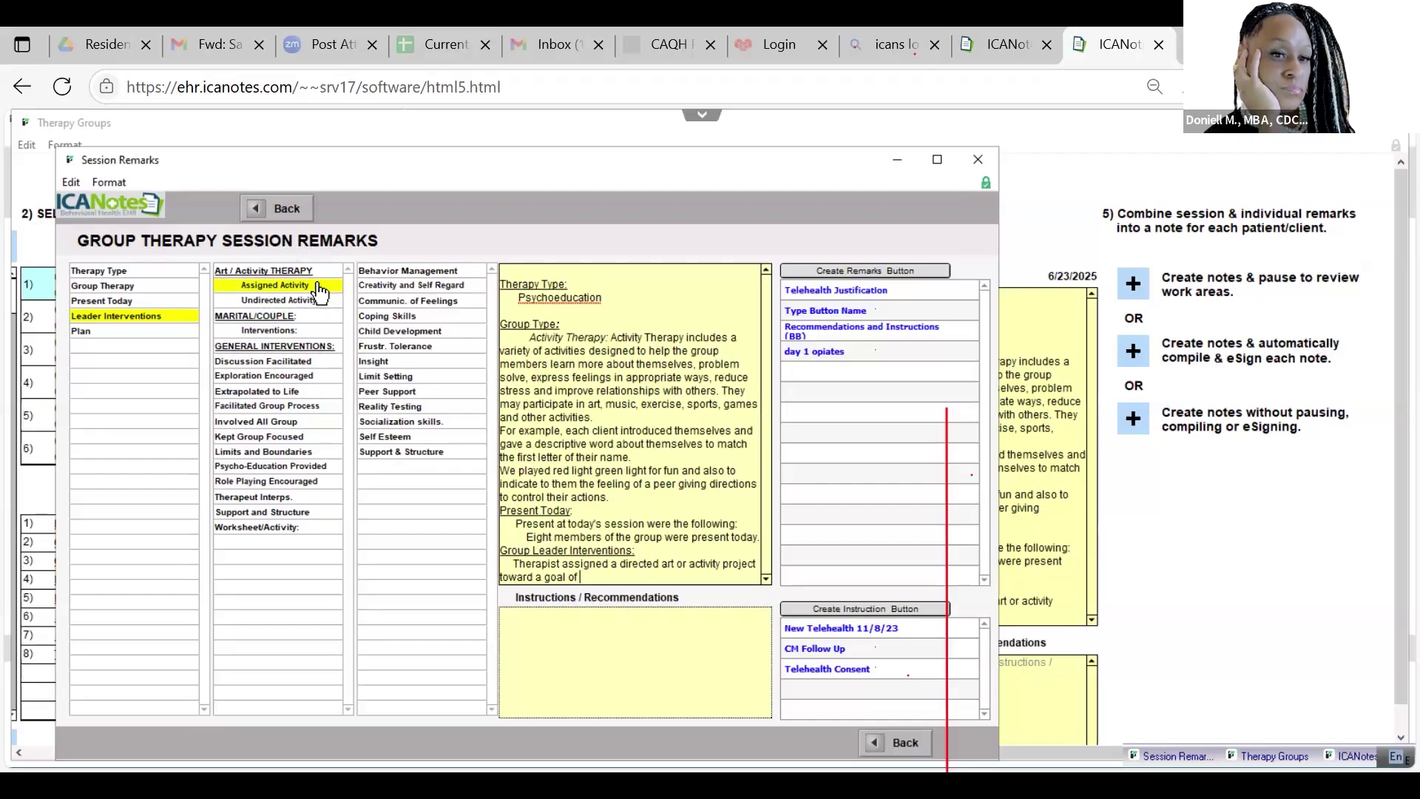
{"action": "left_click", "coordinate": [405, 268]}
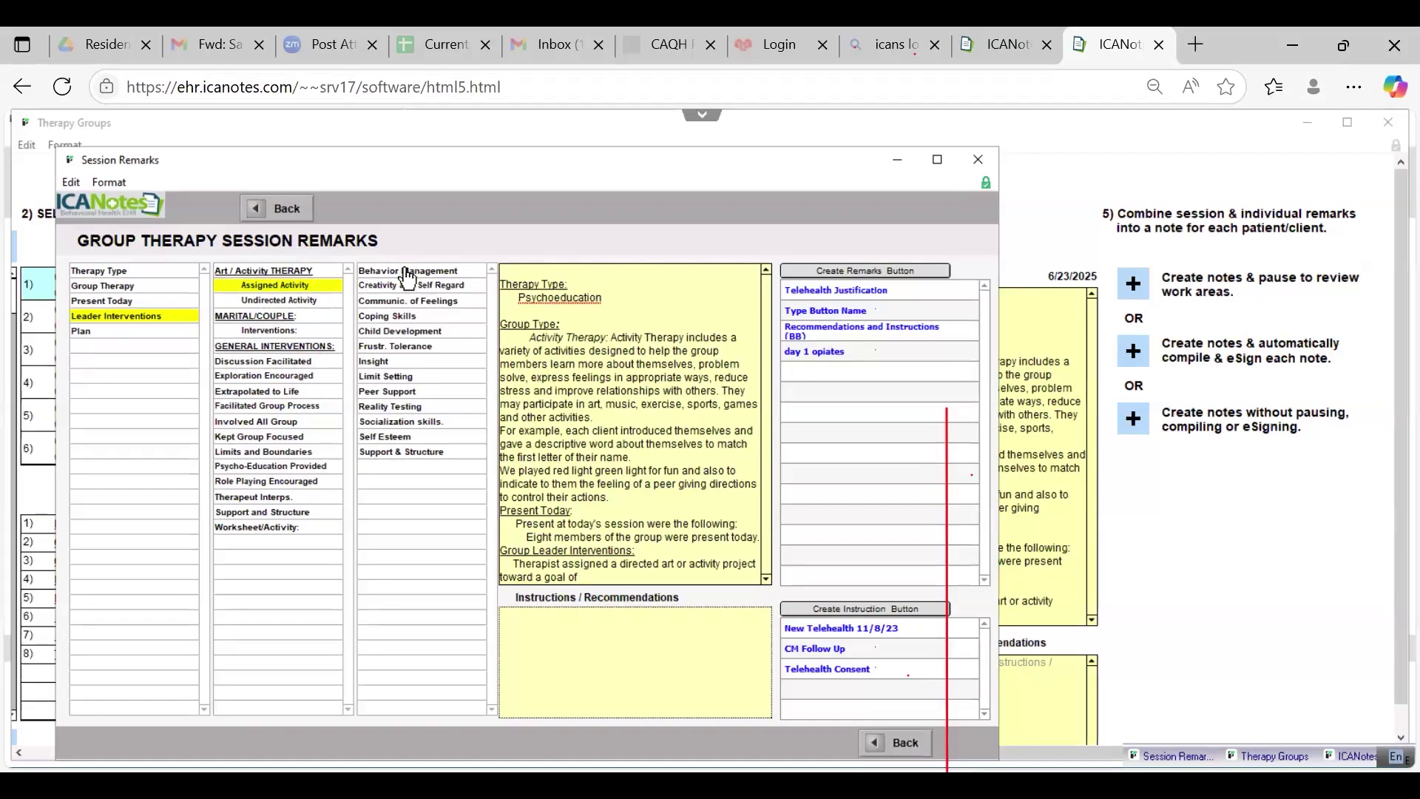
Step: Add Behavior Management and Creativity and Self Regard as goals of the assigned activity in the leader interventions
{"action": "left_click", "coordinate": [409, 276]}
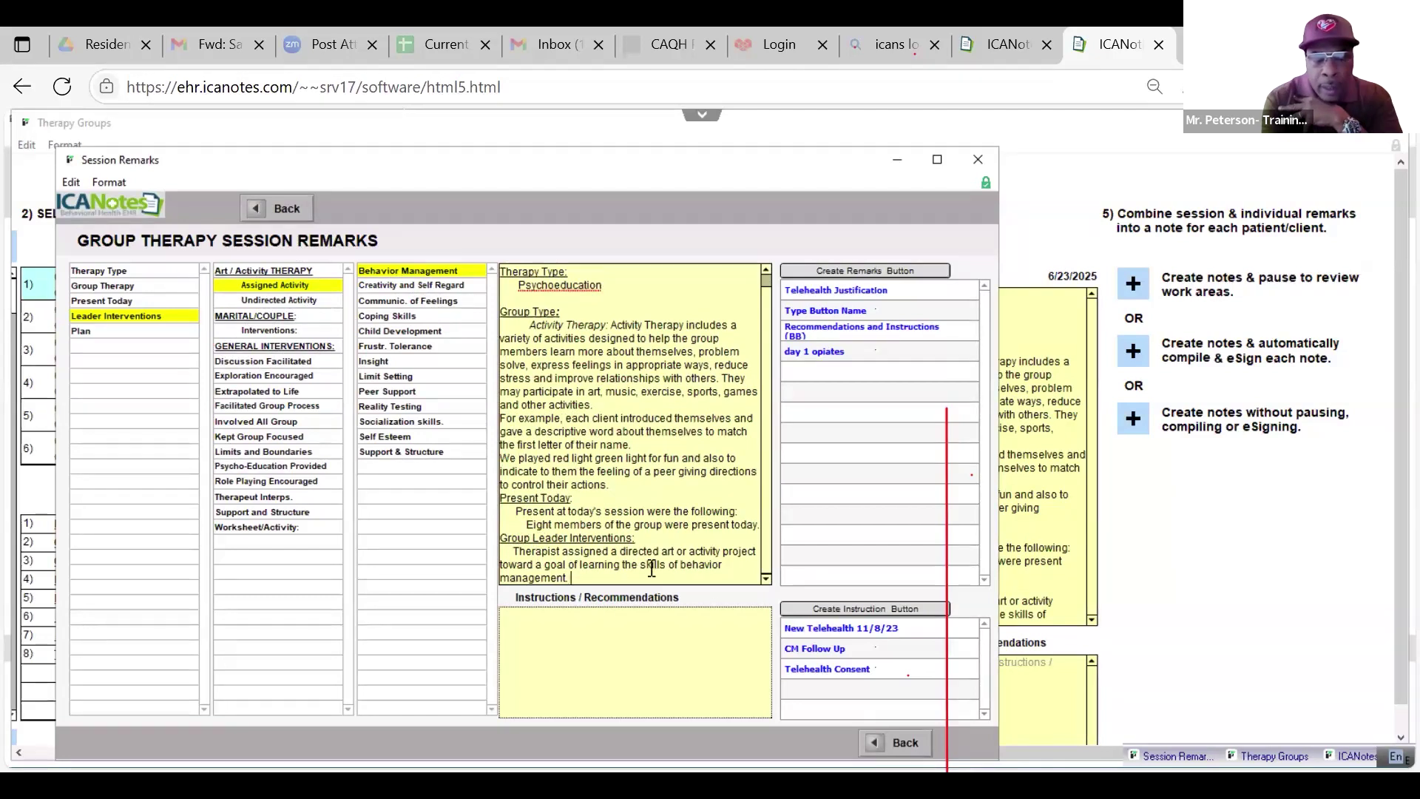
{"action": "left_click", "coordinate": [682, 564]}
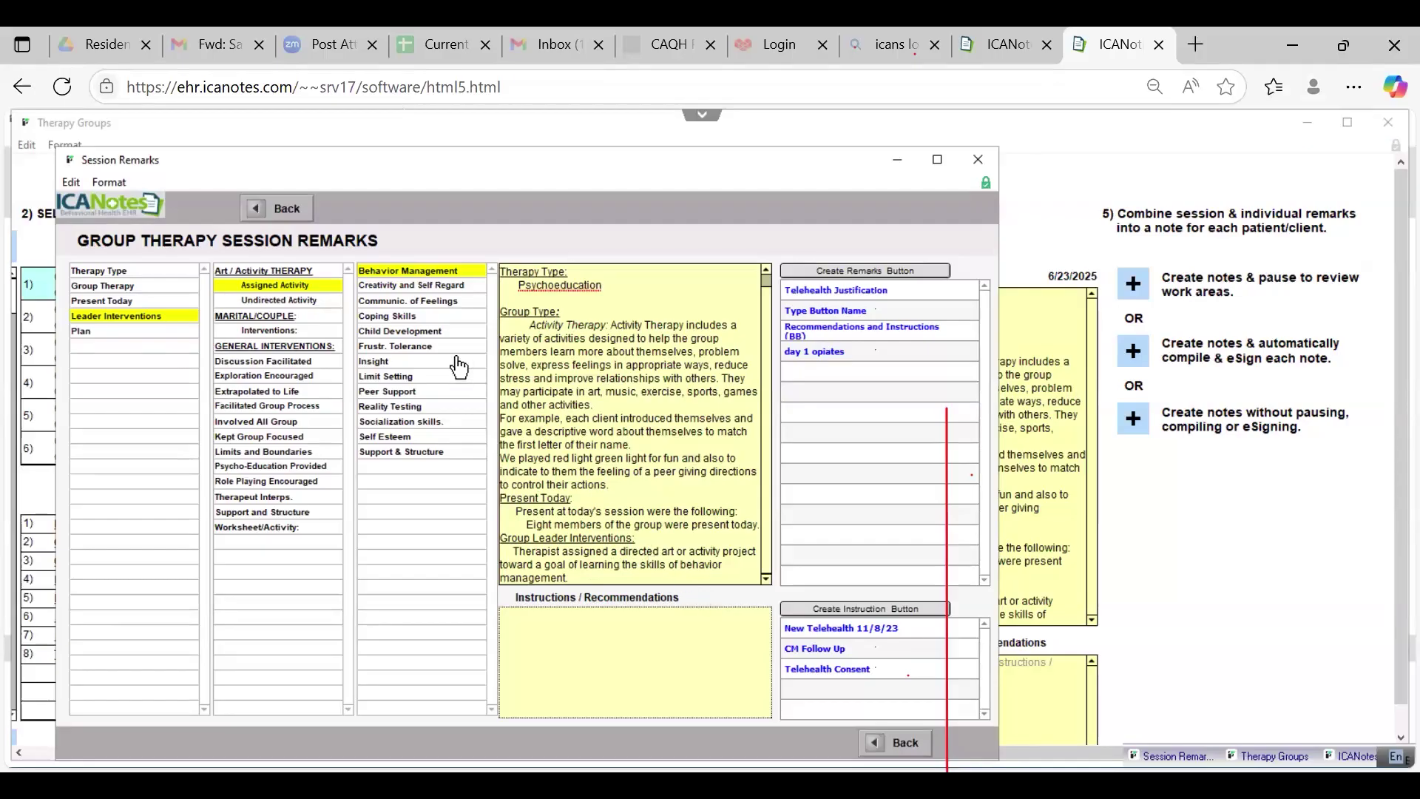
{"action": "left_click", "coordinate": [416, 287]}
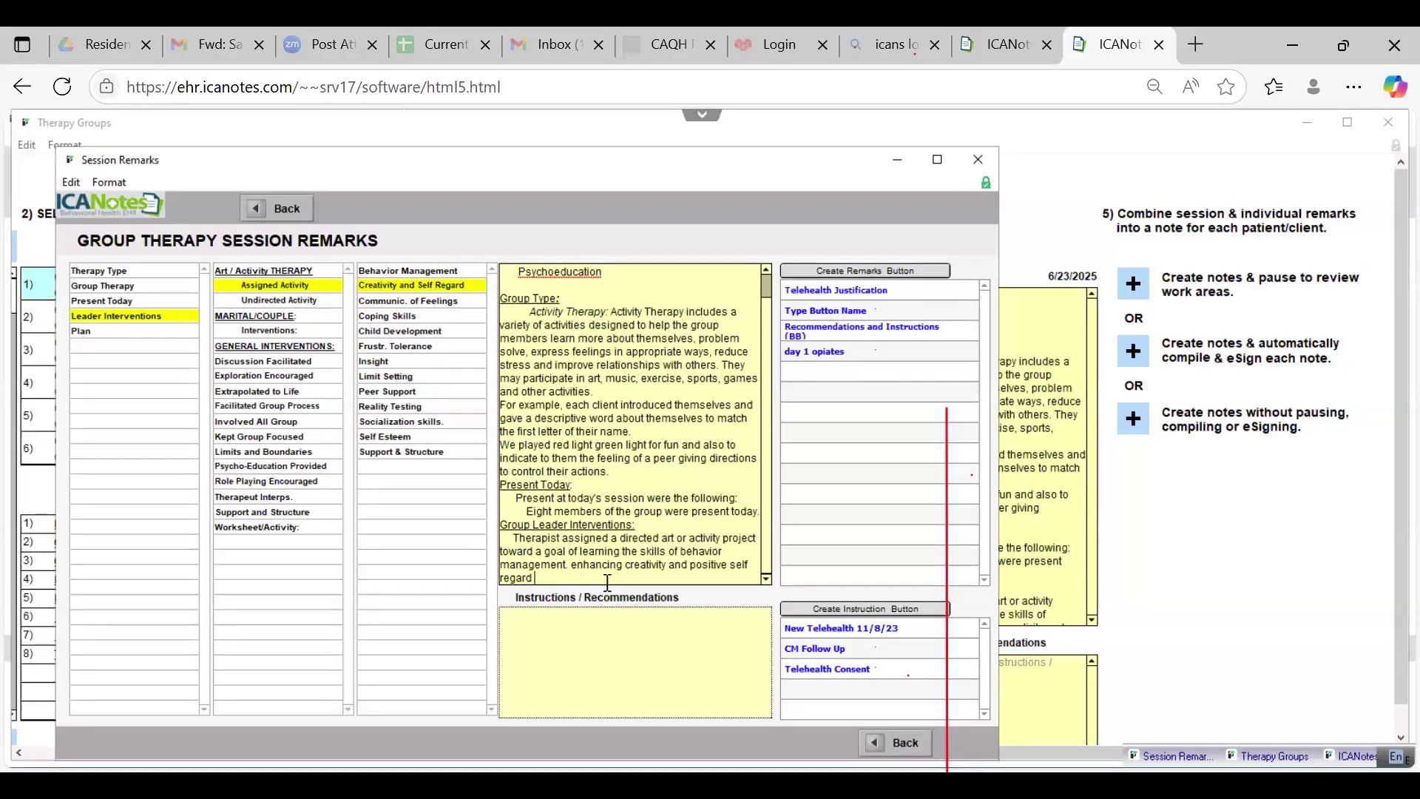
Step: Complete the leader intervention sentence with "by practicing verbal leadership through a game."
{"action": "type", "text": "by practicingverbal leadership"}
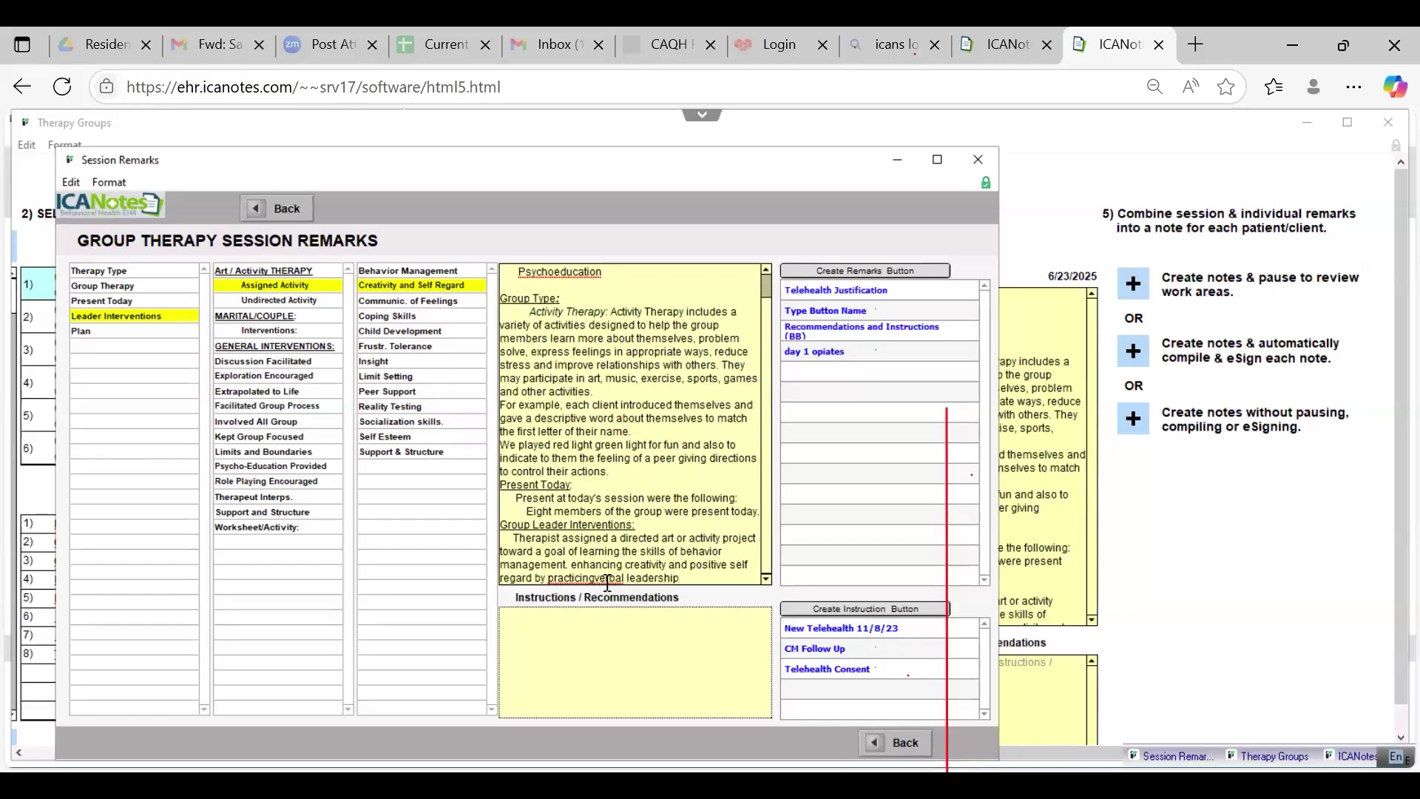
{"action": "type", "text": " through a game."}
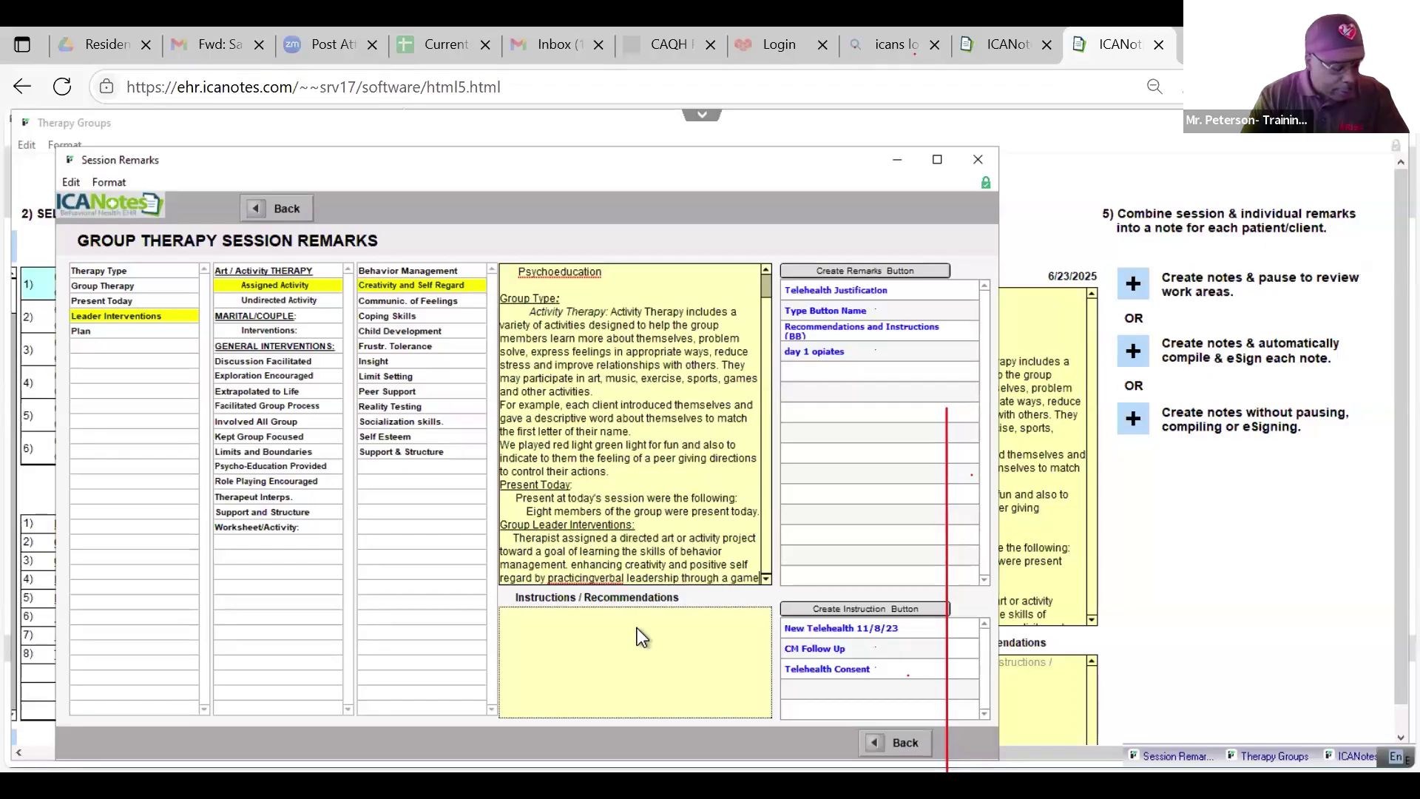
{"action": "left_click", "coordinate": [591, 567]}
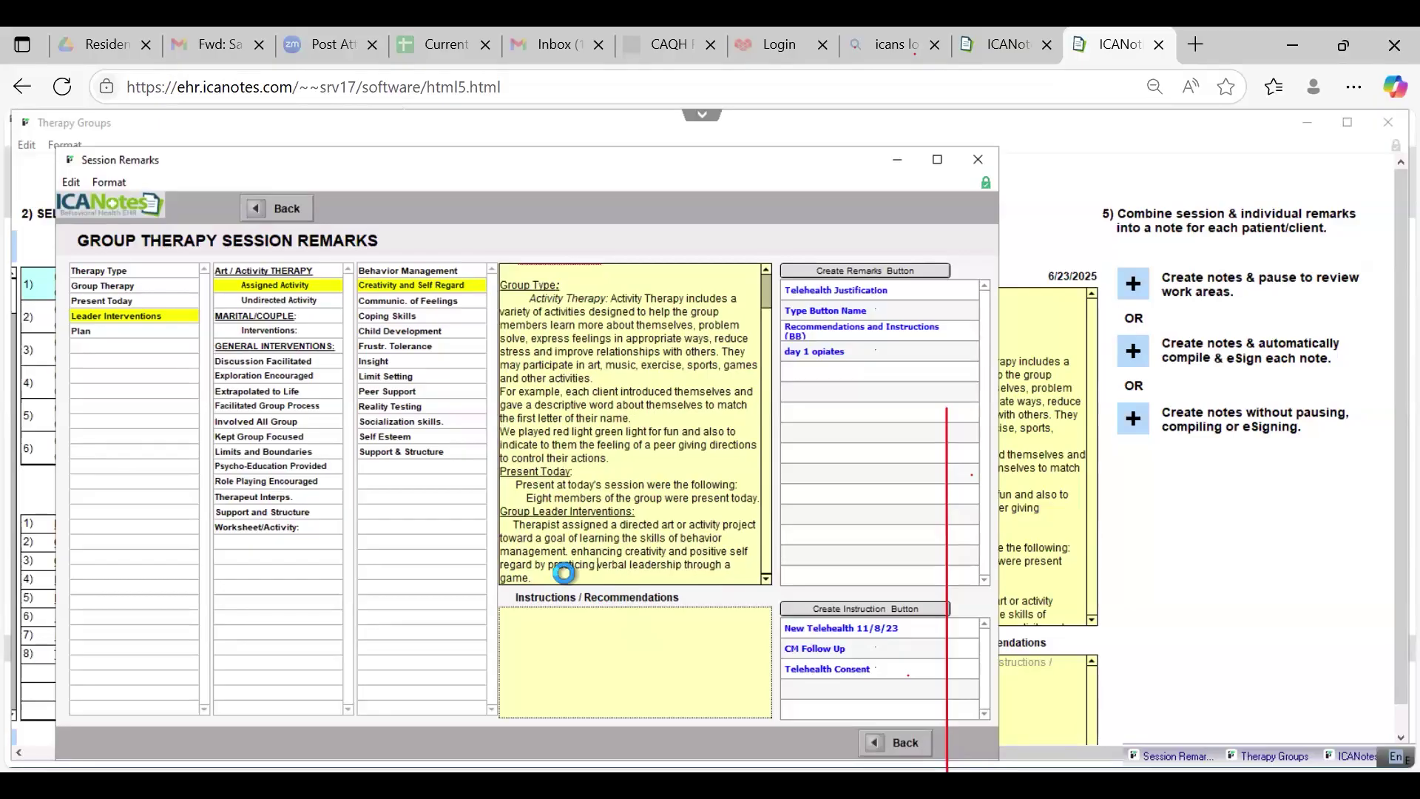
{"action": "scroll", "coordinate": [577, 577], "scroll_direction": "up", "scroll_amount": 1}
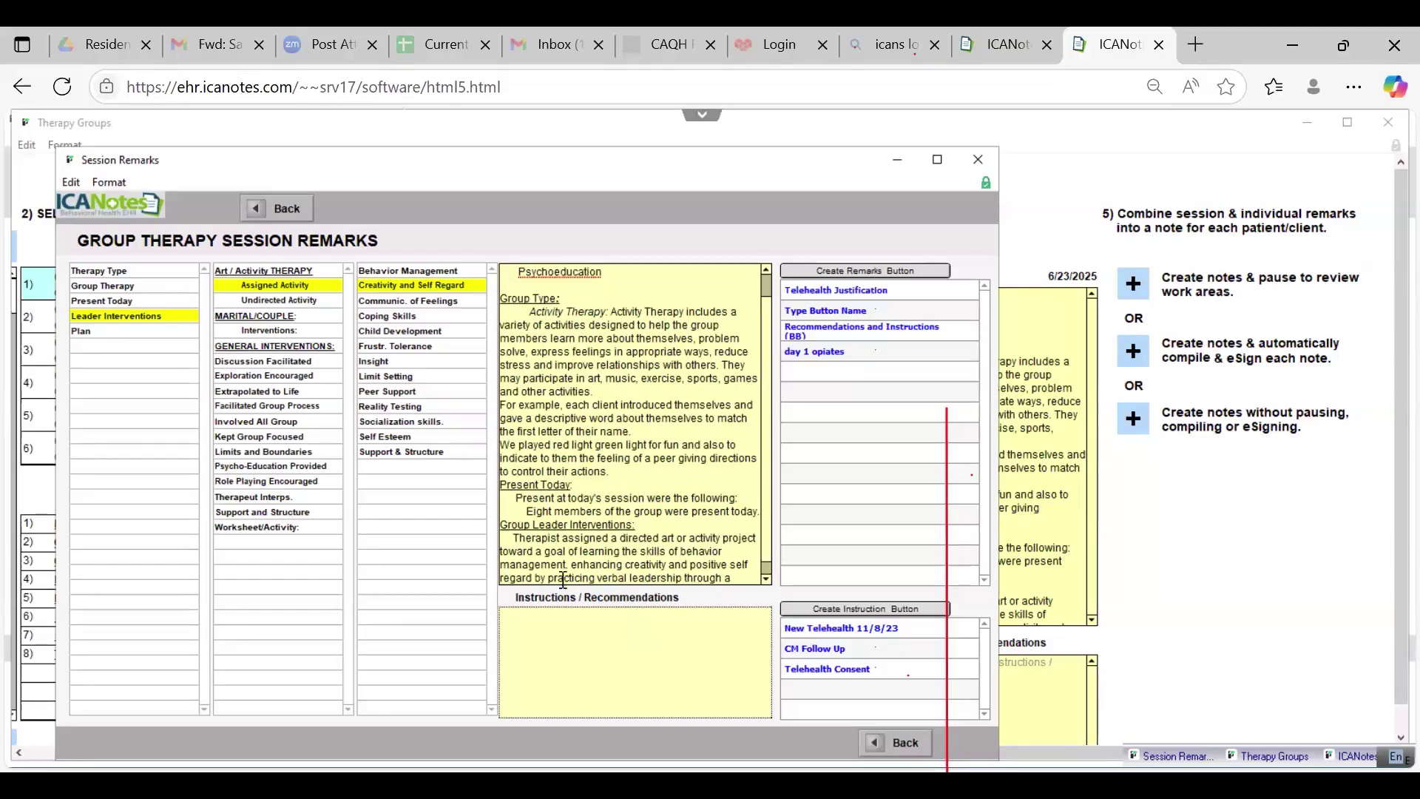
Step: Replace the period after "behavior management" in the leader interventions with a comma
{"action": "left_click", "coordinate": [765, 579]}
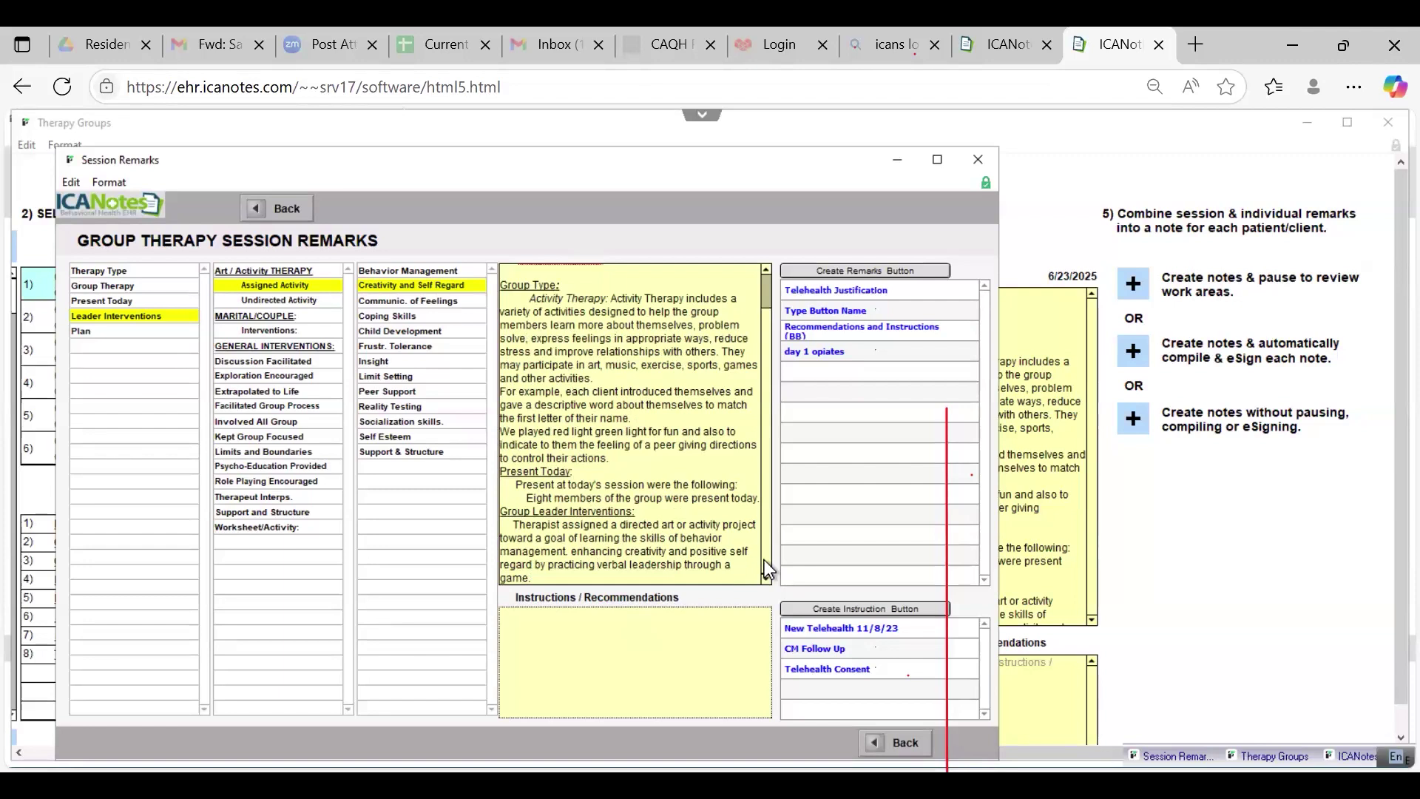
{"action": "scroll", "coordinate": [767, 570], "scroll_direction": "up", "scroll_amount": 1}
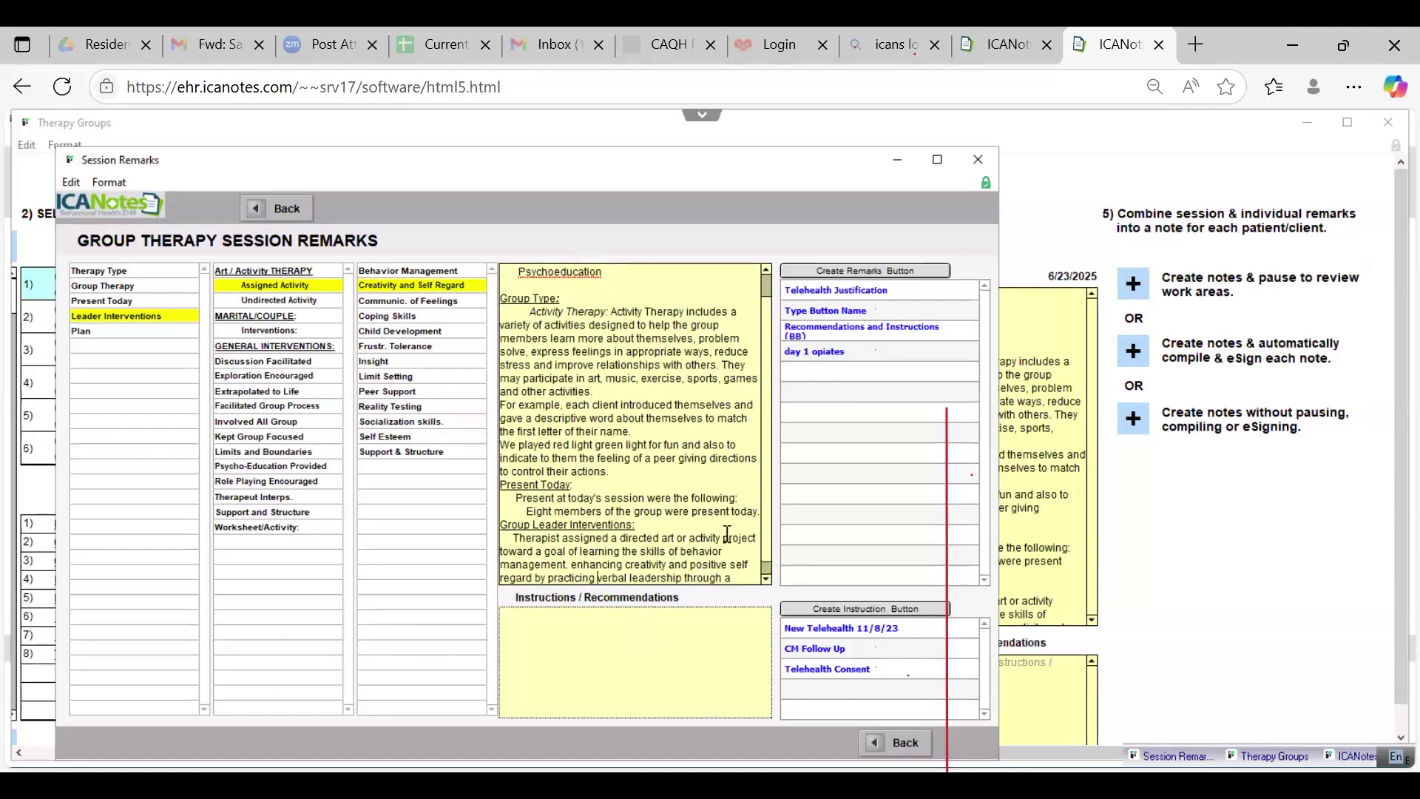
{"action": "left_click", "coordinate": [768, 581]}
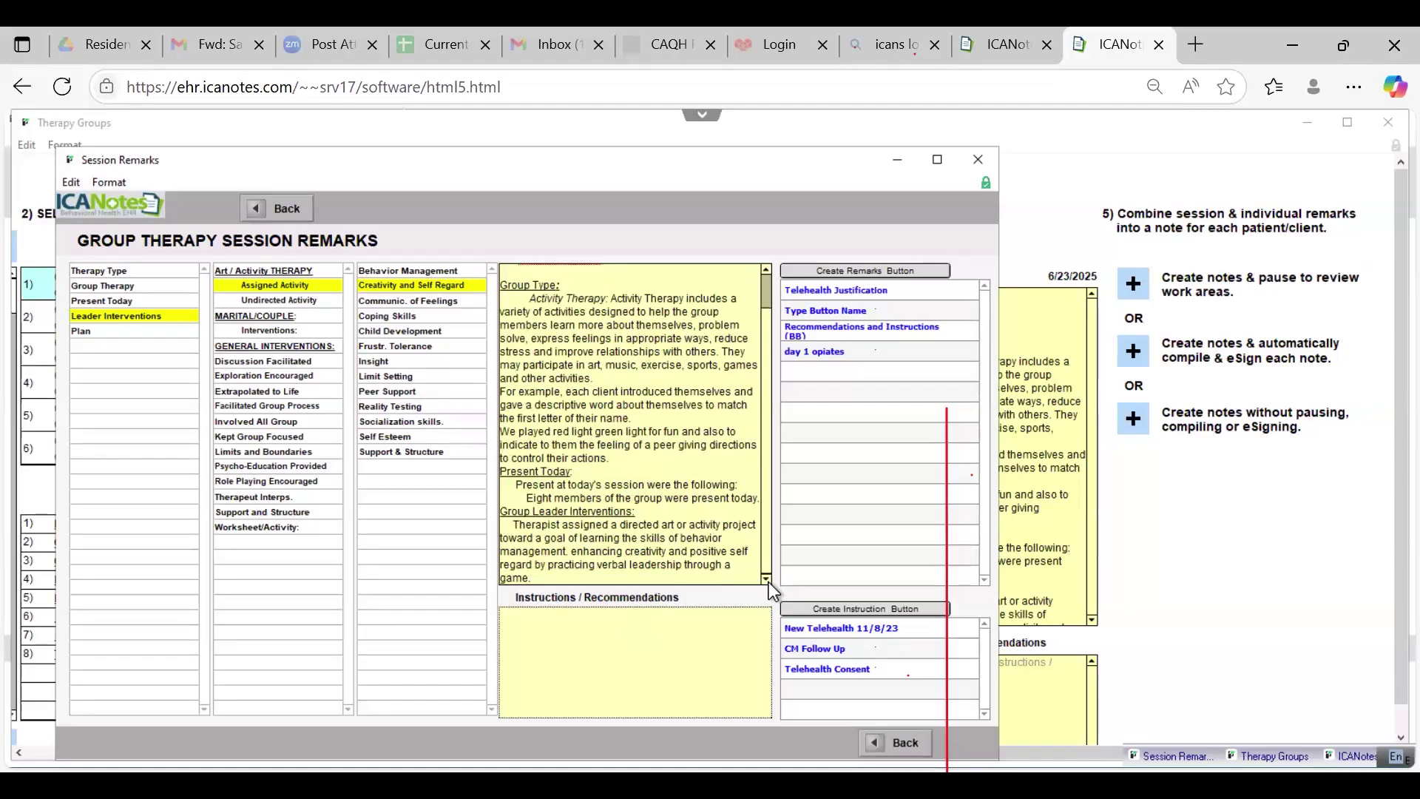
{"action": "scroll", "coordinate": [772, 589], "scroll_direction": "up", "scroll_amount": 1}
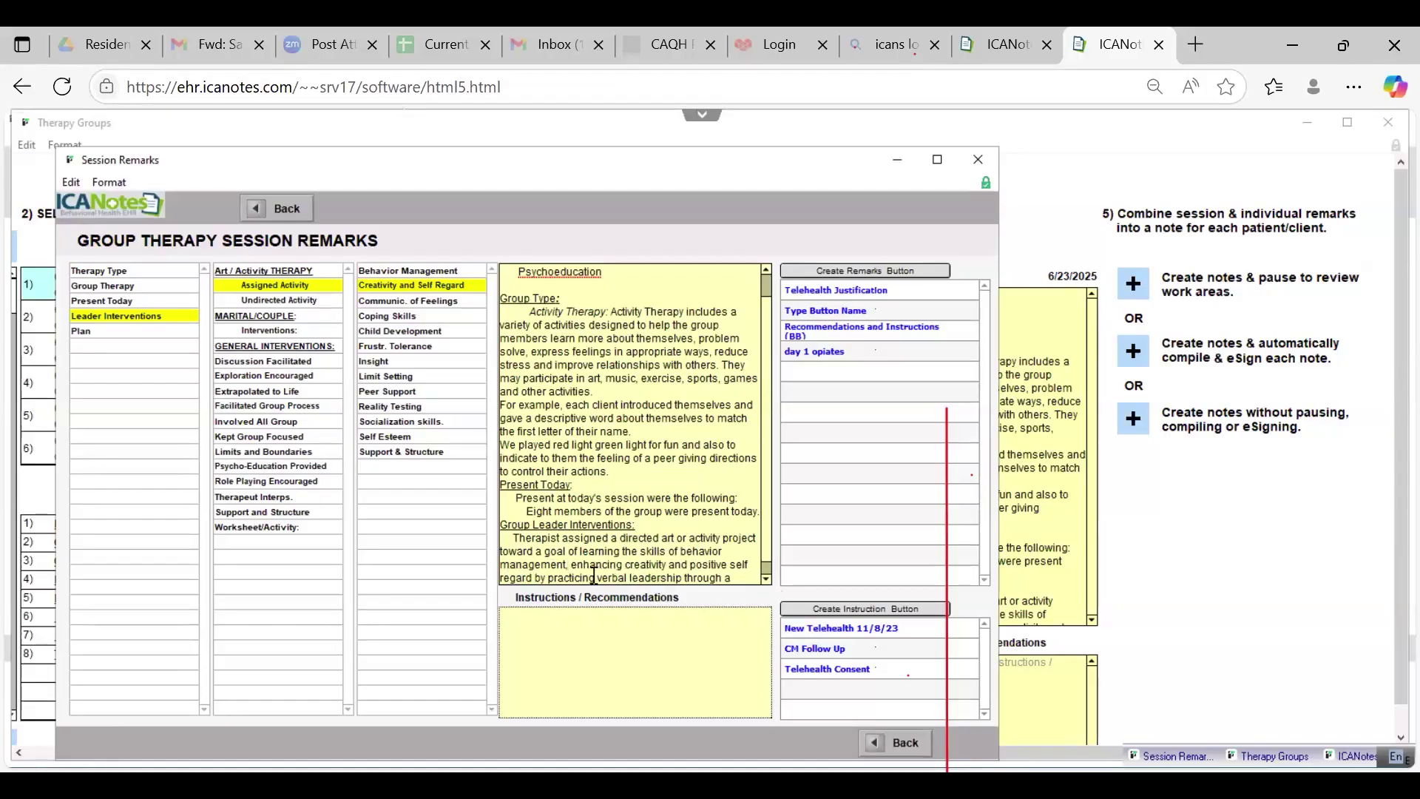
{"action": "scroll", "coordinate": [594, 575], "scroll_direction": "up", "scroll_amount": 1}
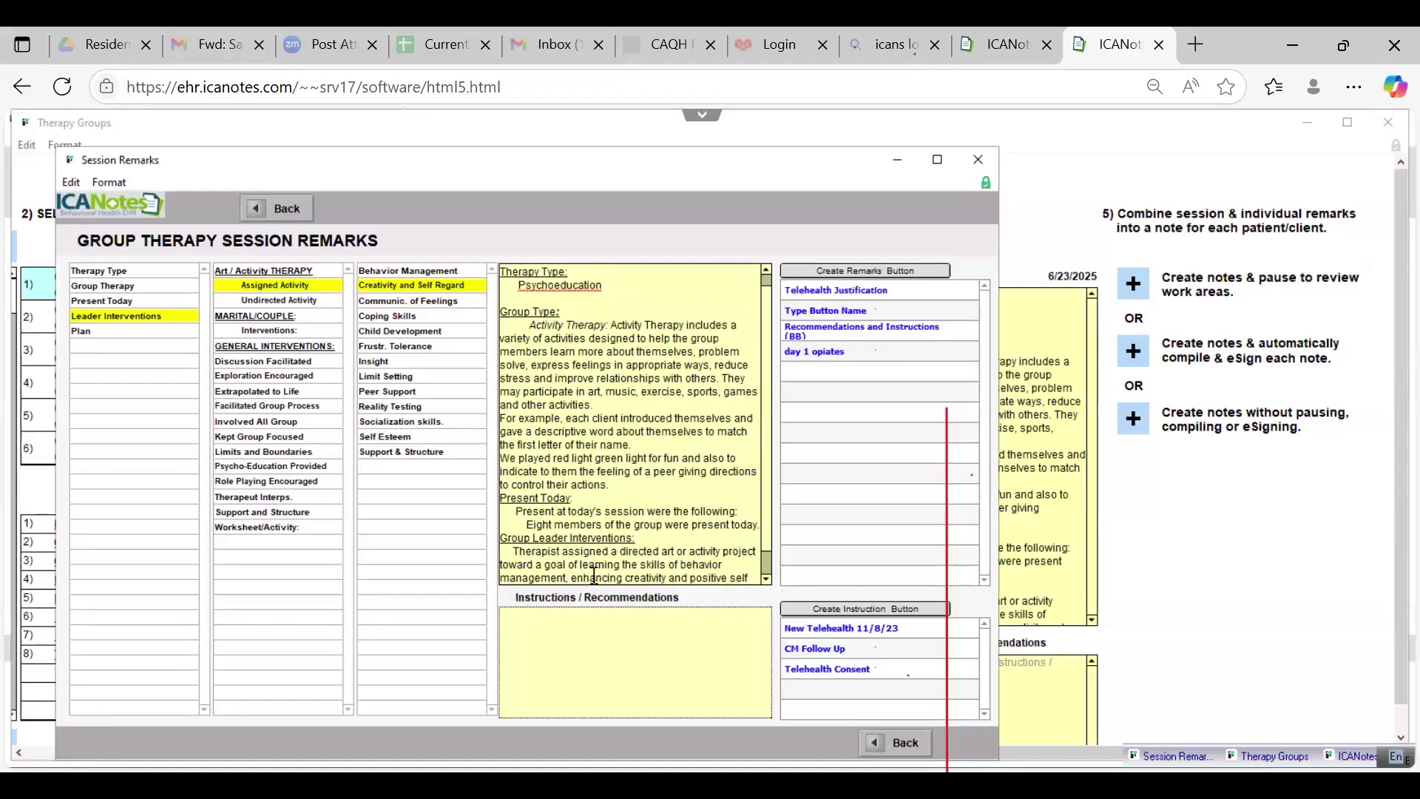
{"action": "left_click", "coordinate": [766, 580]}
{"action": "left_click", "coordinate": [766, 580]}
{"action": "scroll", "coordinate": [766, 585], "scroll_direction": "up", "scroll_amount": 2}
{"action": "left_click", "coordinate": [766, 581]}
{"action": "left_click", "coordinate": [766, 582]}
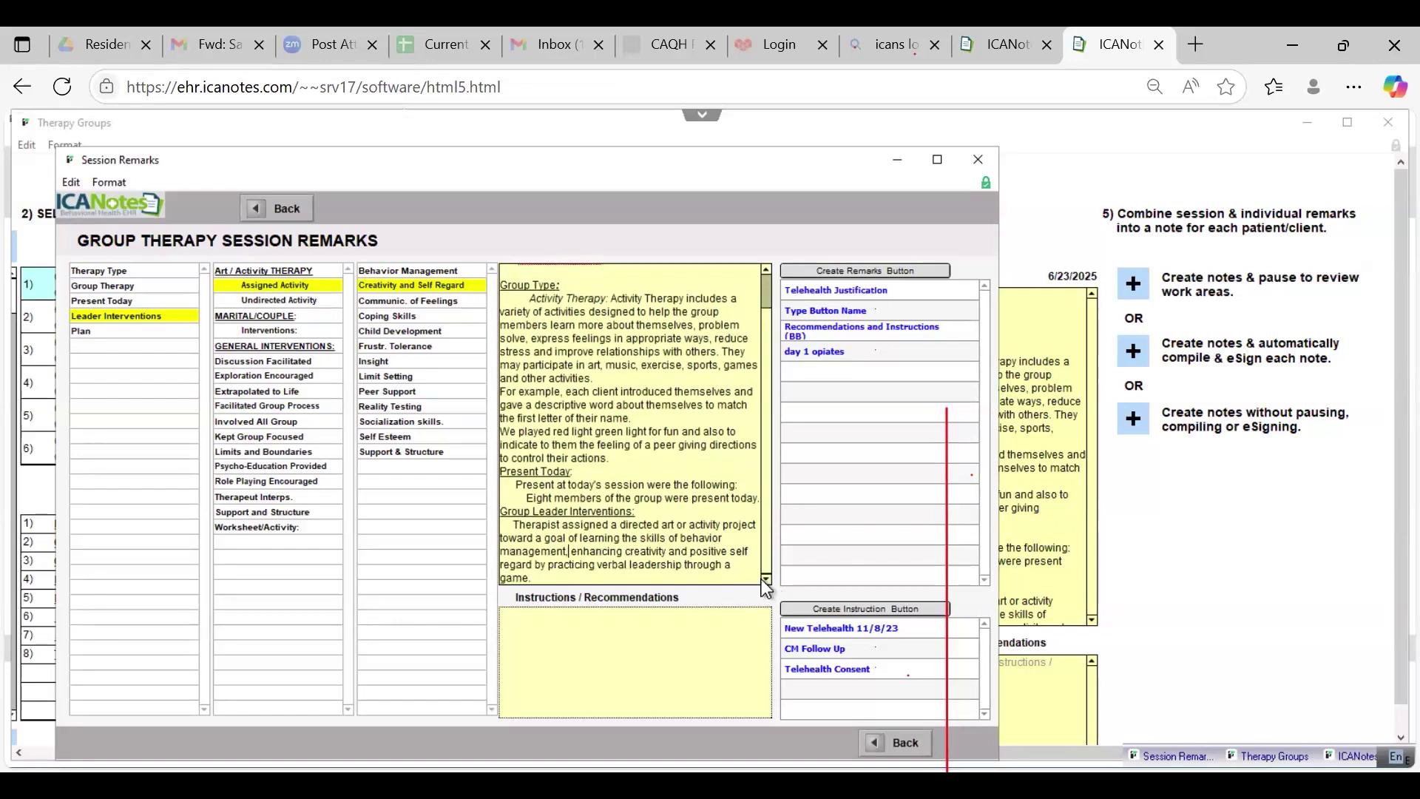
{"action": "scroll", "coordinate": [766, 589], "scroll_direction": "up", "scroll_amount": 2}
{"action": "scroll", "coordinate": [766, 588], "scroll_direction": "down", "scroll_amount": 2}
Step: Review the leader intervention options and read the session remarks through to the end of the Group Leader Interventions section
{"action": "left_click", "coordinate": [180, 317]}
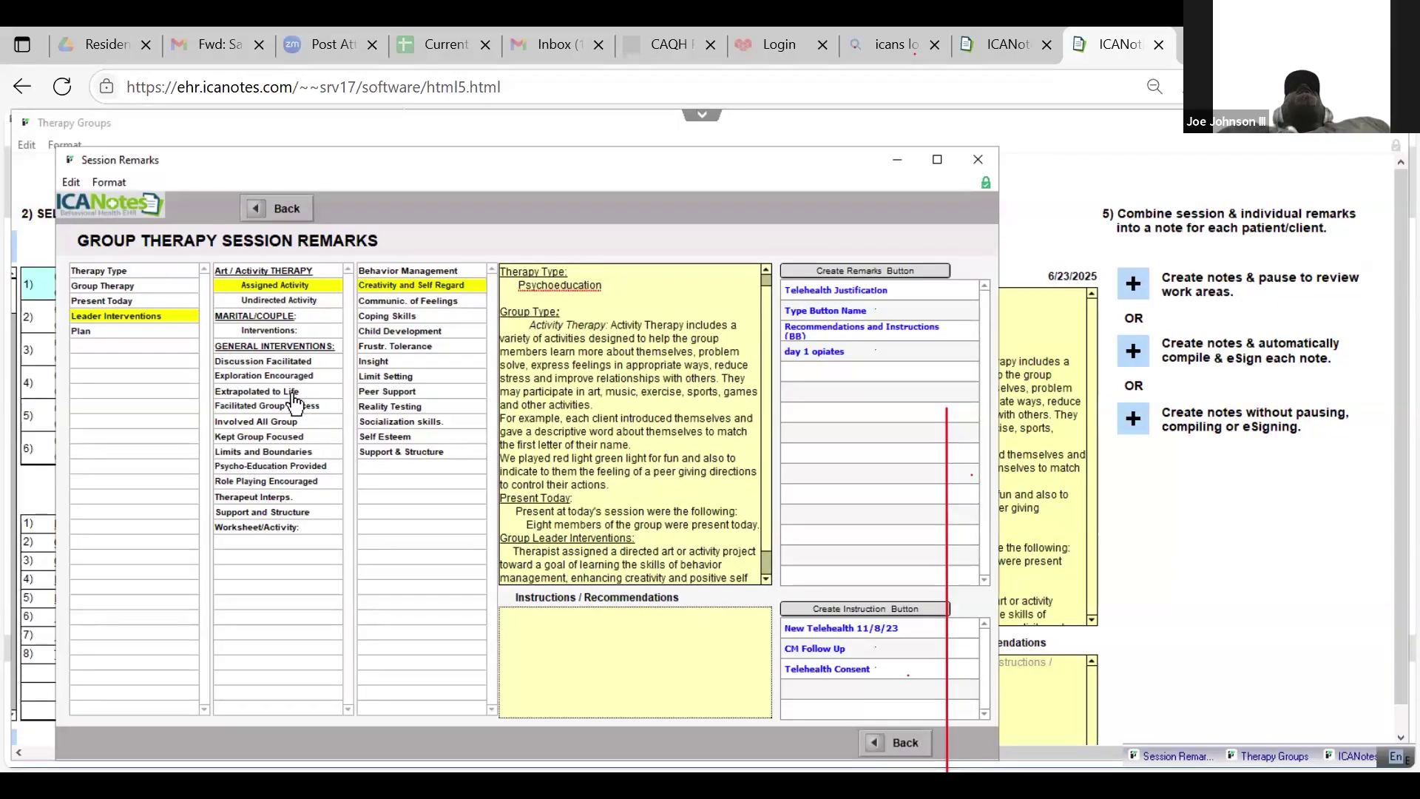
{"action": "left_click", "coordinate": [417, 406]}
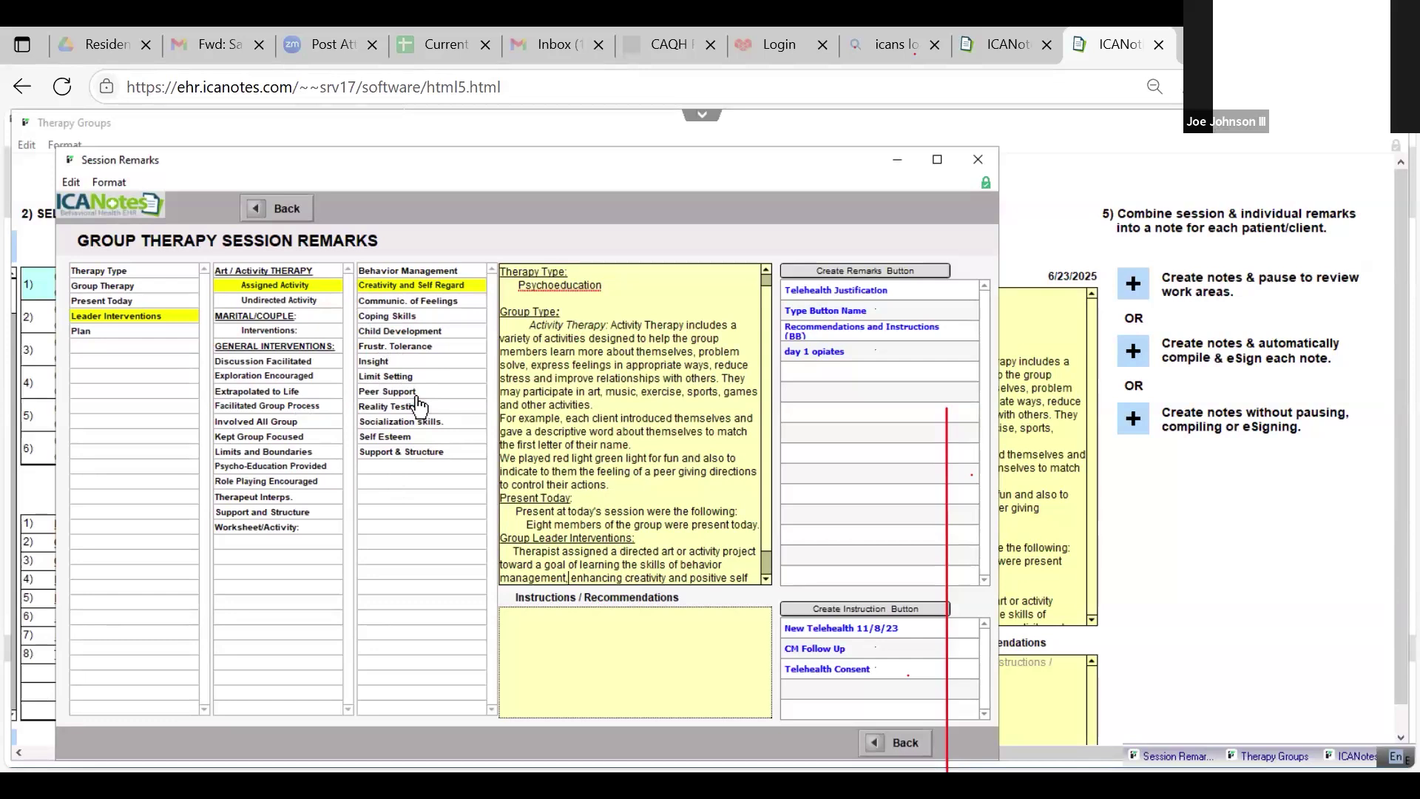
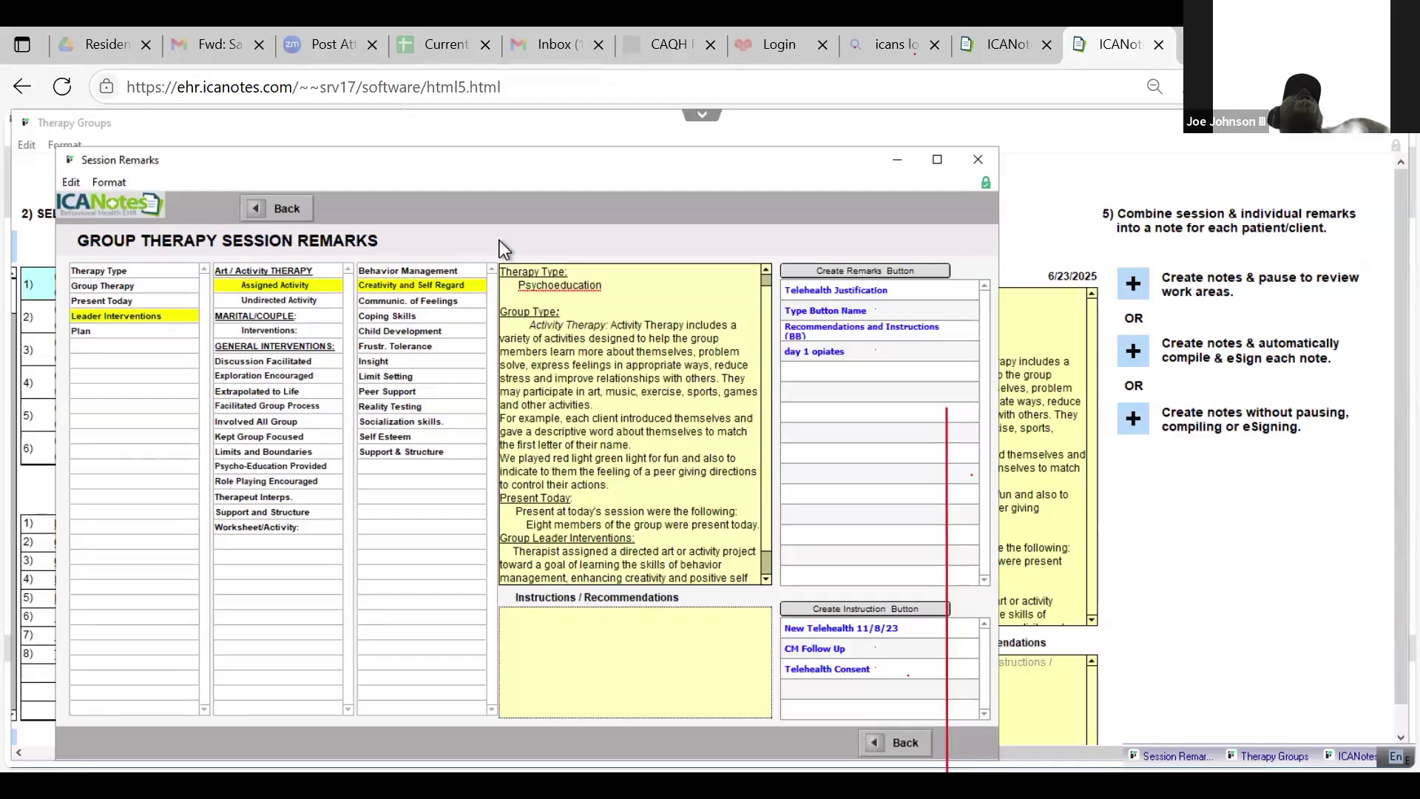
{"action": "left_click", "coordinate": [766, 578]}
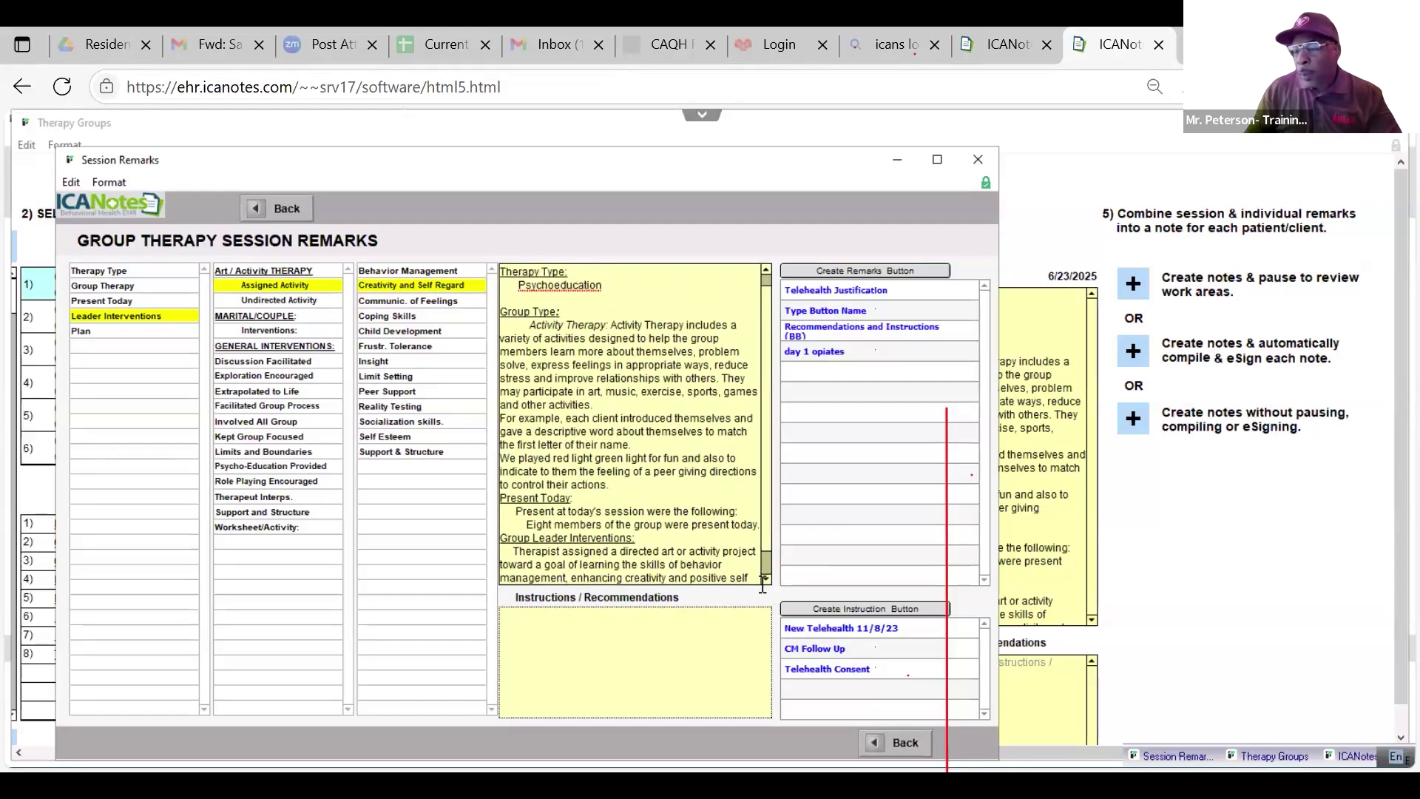
{"action": "left_click", "coordinate": [765, 579]}
{"action": "left_click", "coordinate": [764, 579]}
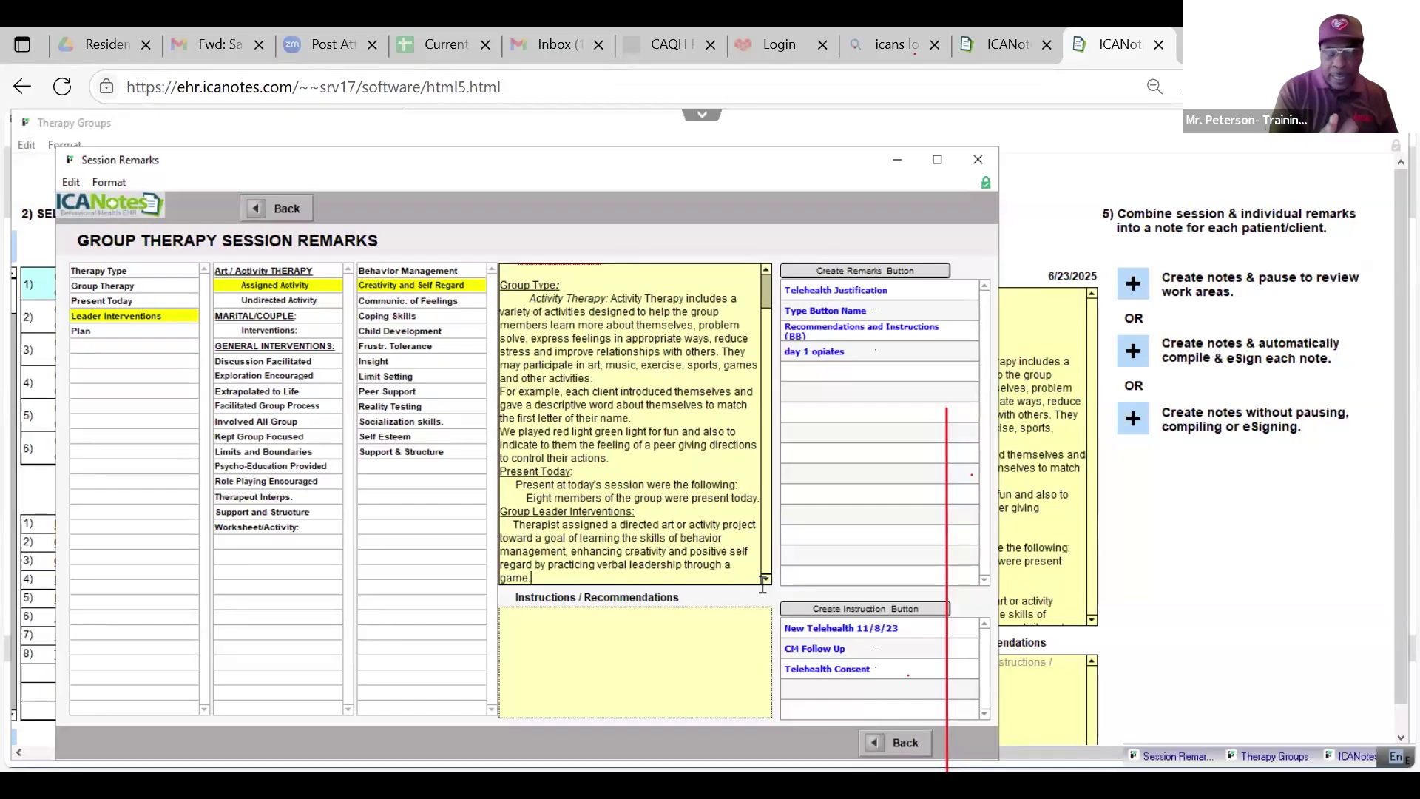
{"action": "left_click", "coordinate": [763, 581]}
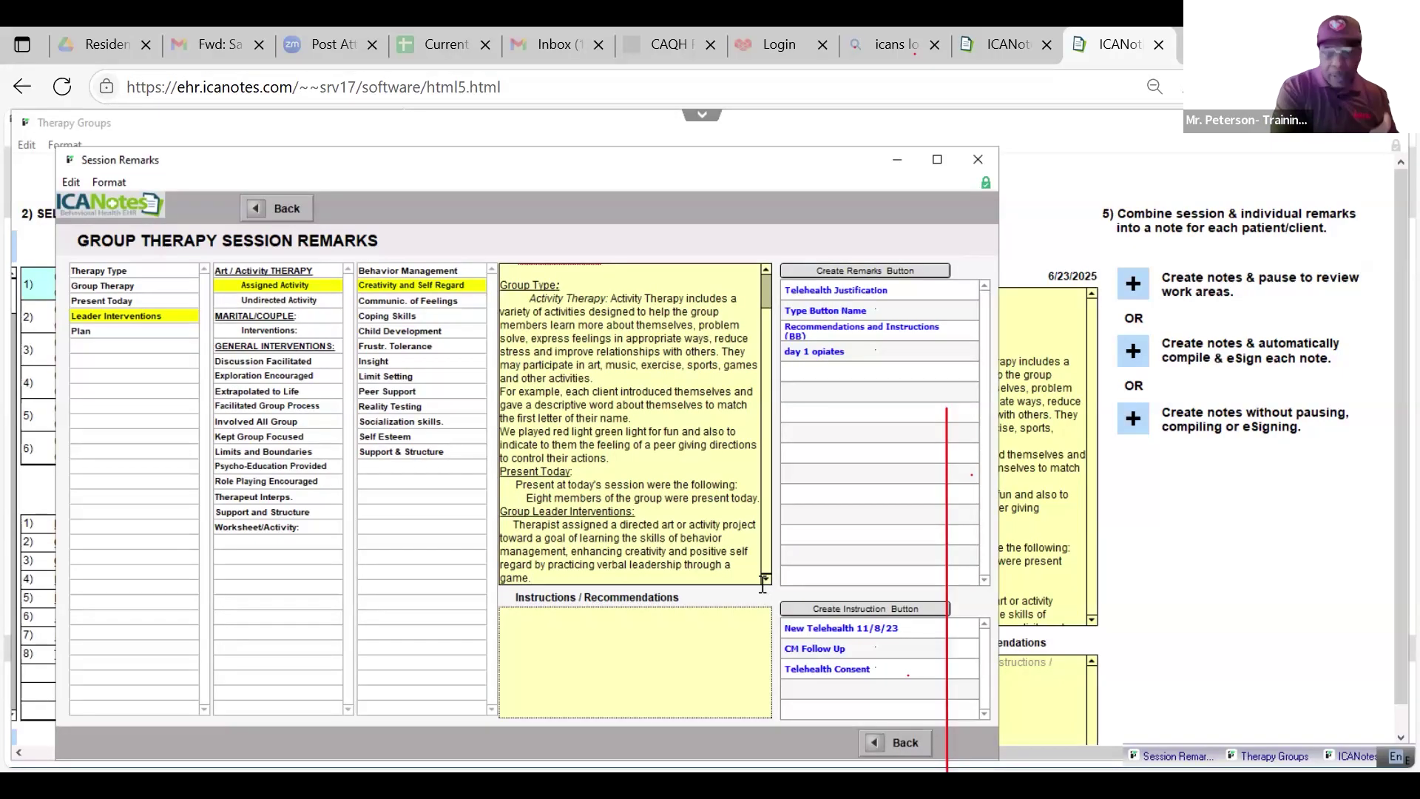
{"action": "left_click", "coordinate": [762, 581]}
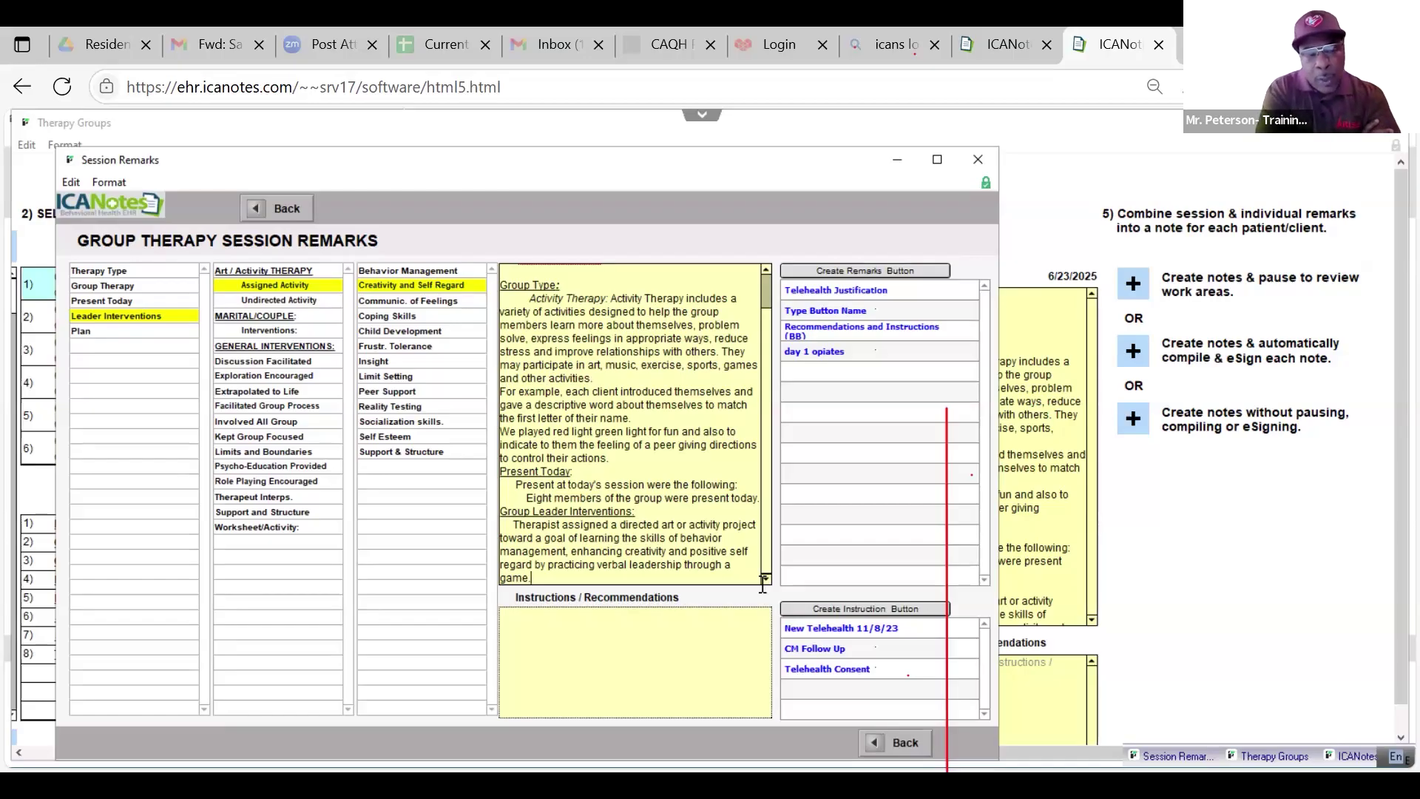
{"action": "left_click", "coordinate": [763, 581]}
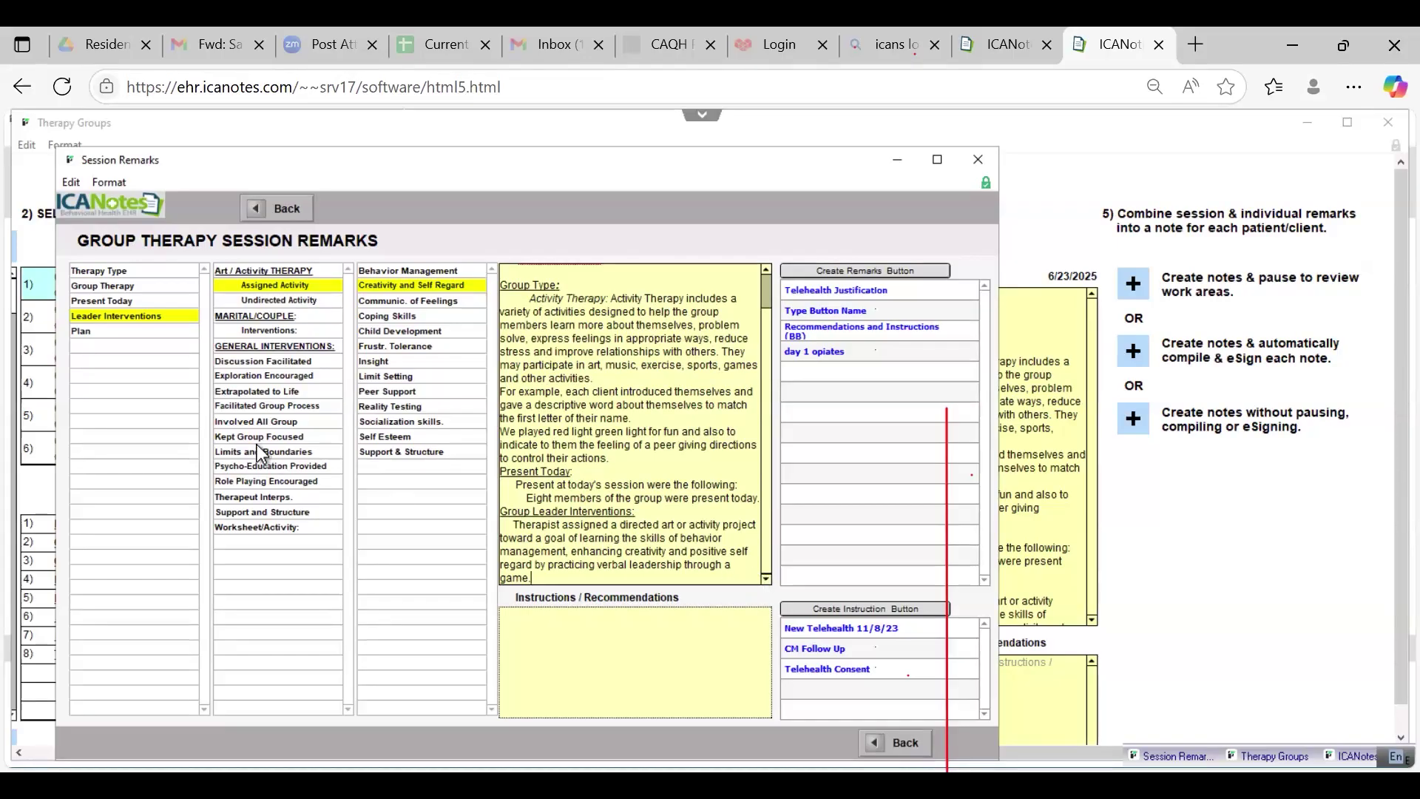
Step: Return to the therapy groups overview, view the remarks of the "What Am I Passionate About?" session, and reselect "Knowing My Triggers"
{"action": "left_click", "coordinate": [248, 212]}
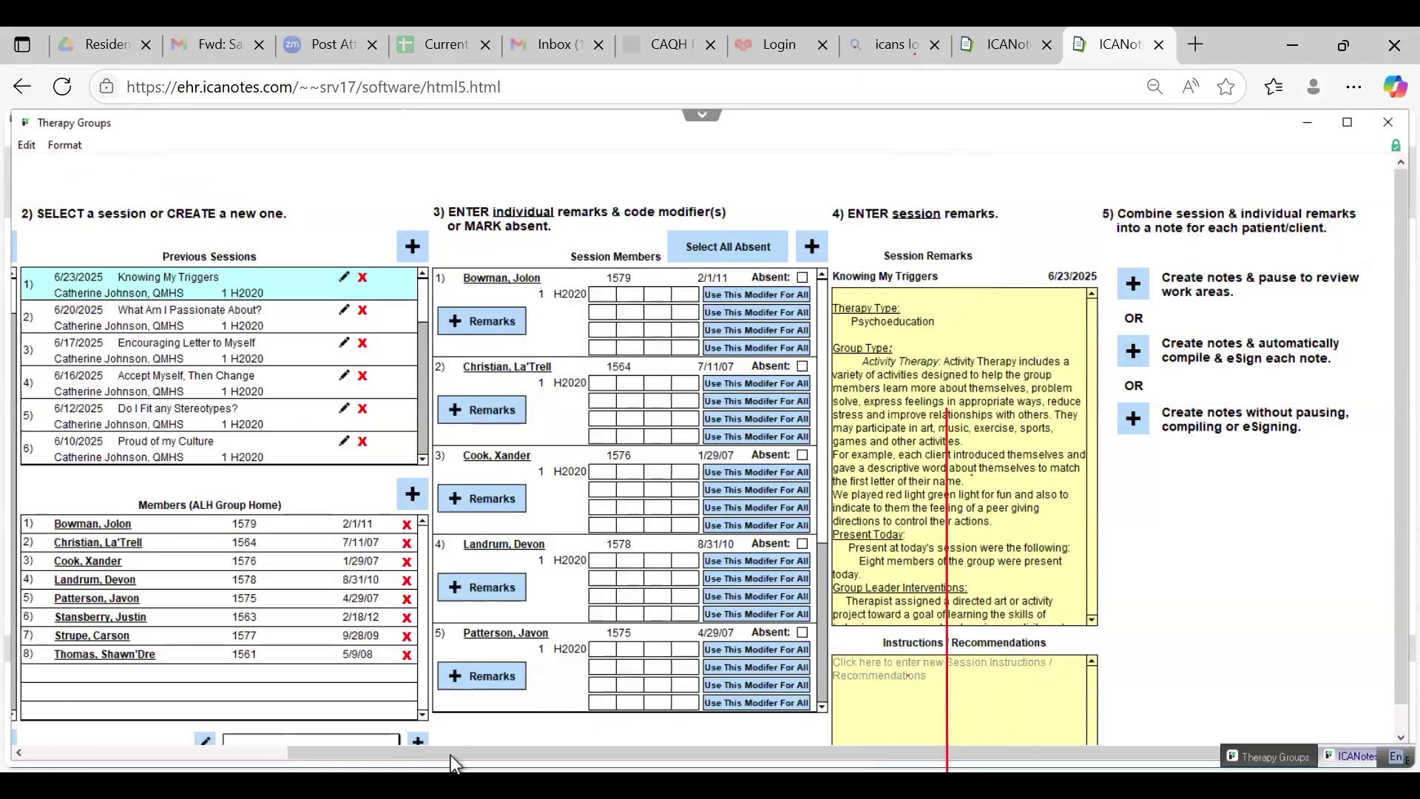
{"action": "left_click_drag", "start_coordinate": [383, 757], "coordinate": [149, 754]}
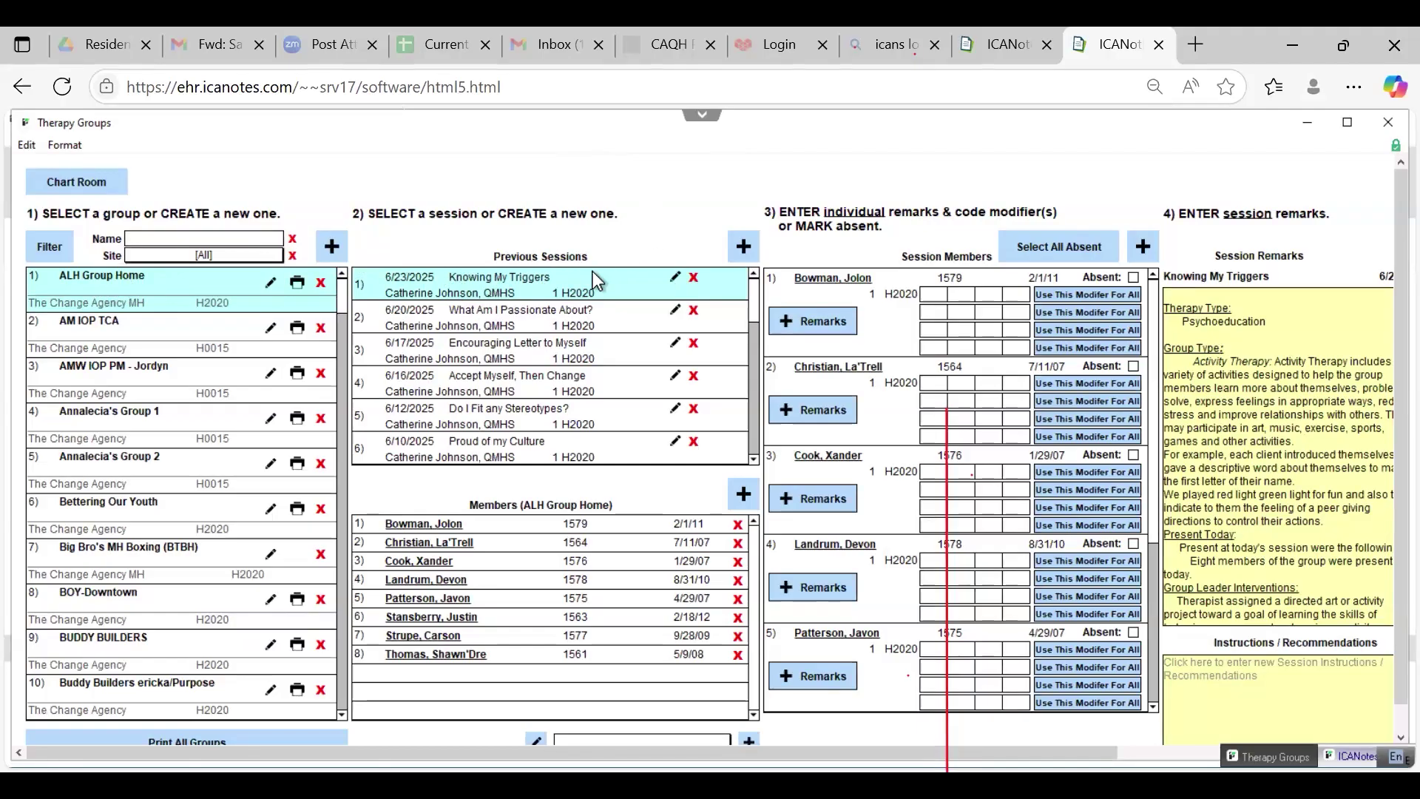
{"action": "left_click", "coordinate": [548, 319]}
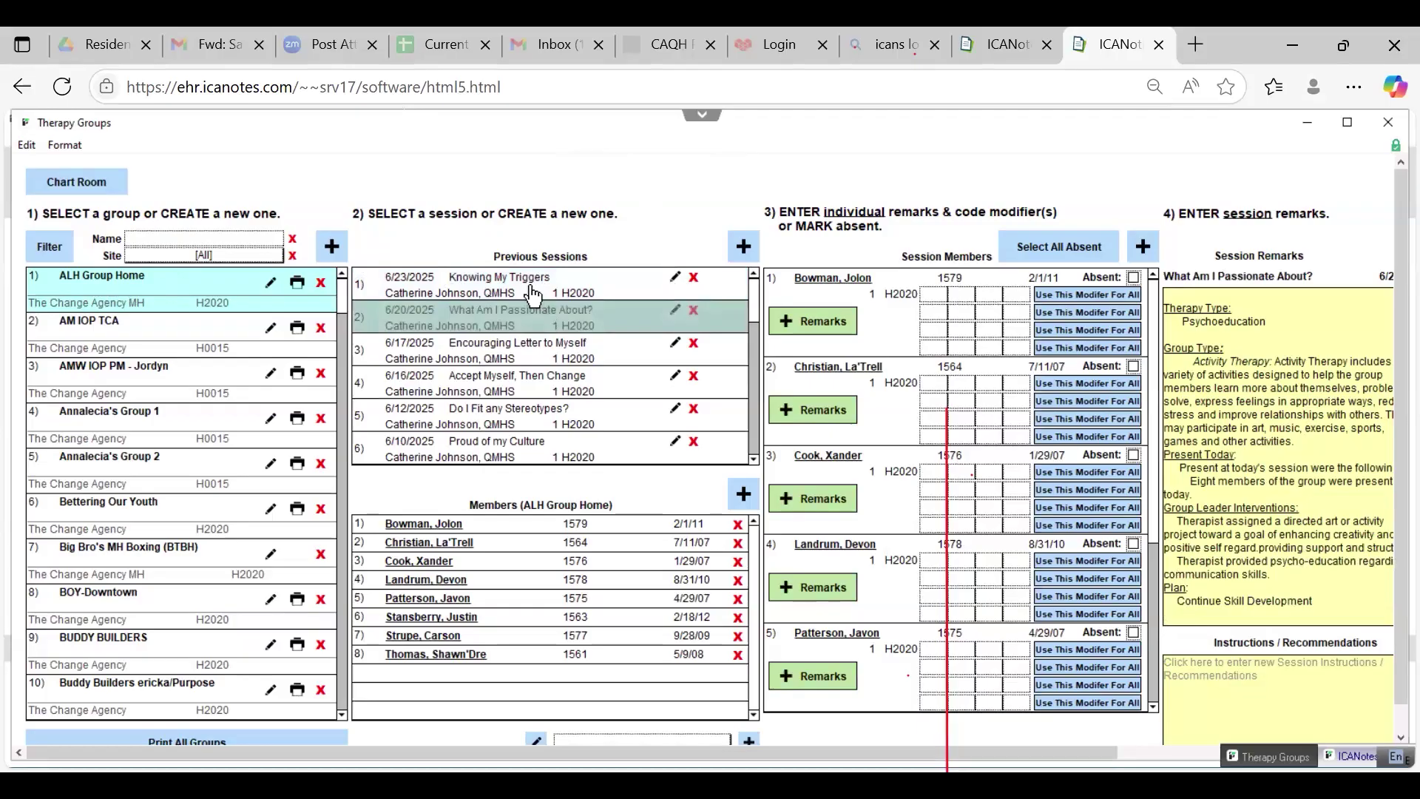
{"action": "left_click", "coordinate": [528, 297]}
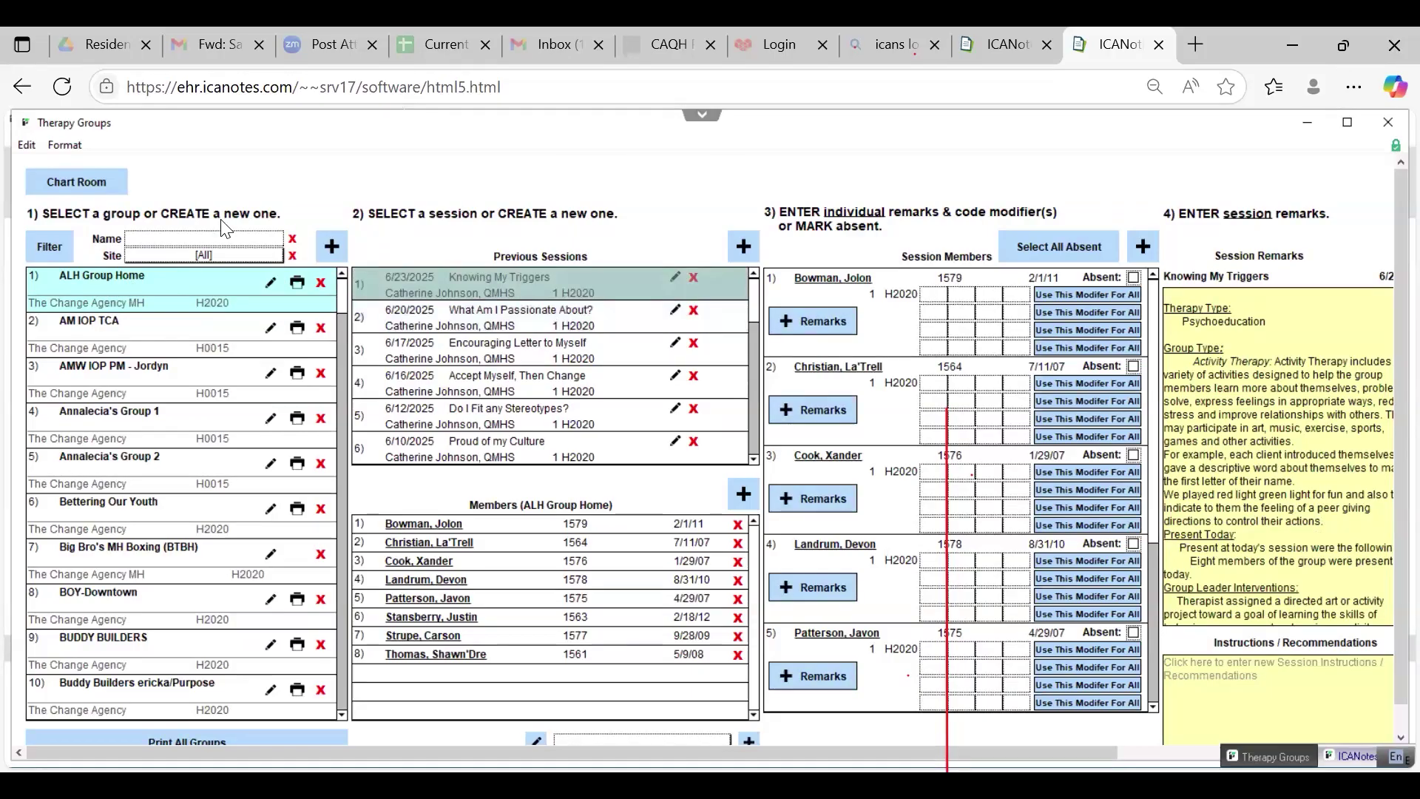
Step: Reopen the "Knowing My Triggers" session remarks and examine the Group Type, attendance and leader intervention sections
{"action": "left_click", "coordinate": [1337, 323]}
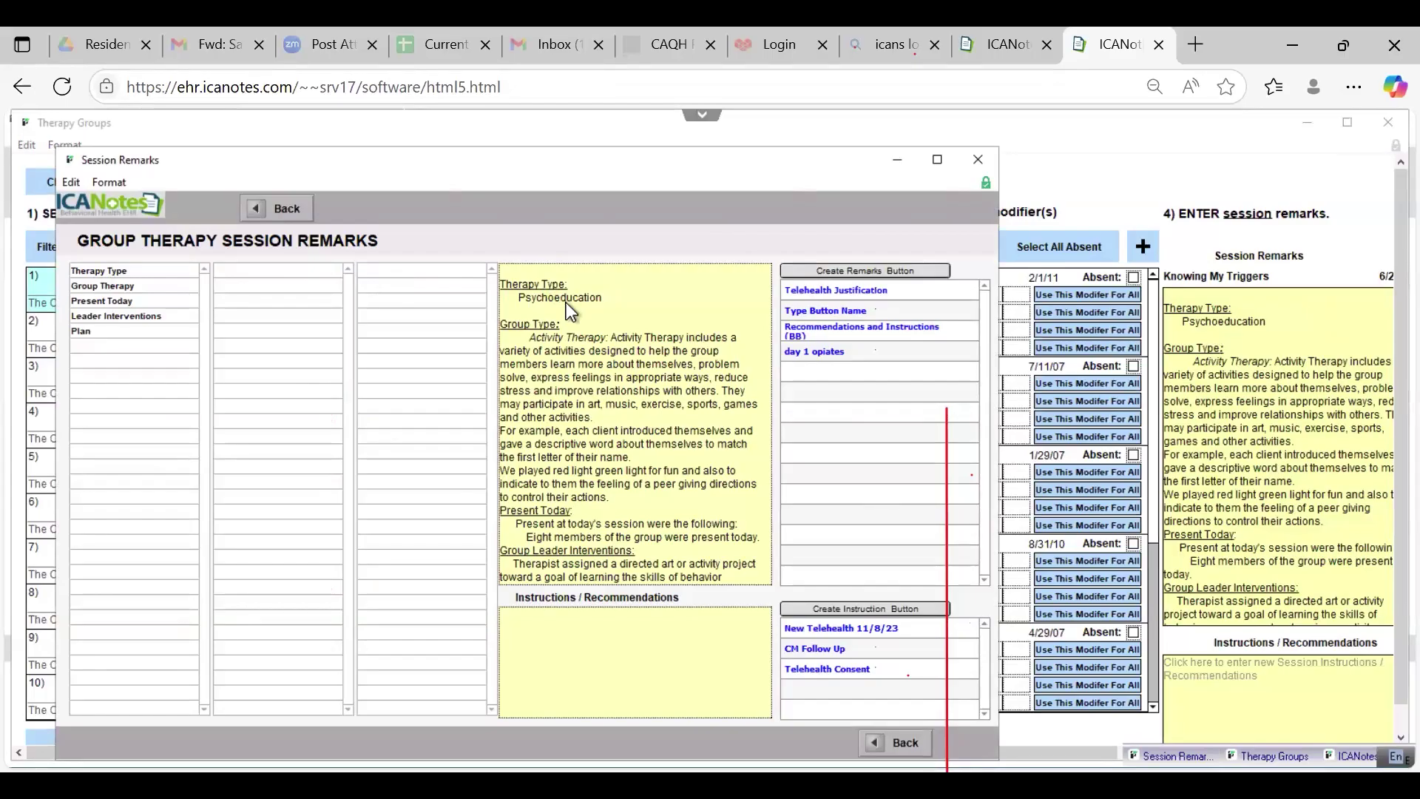
{"action": "left_click", "coordinate": [105, 285]}
{"action": "left_click", "coordinate": [111, 288]}
{"action": "left_click", "coordinate": [750, 445]}
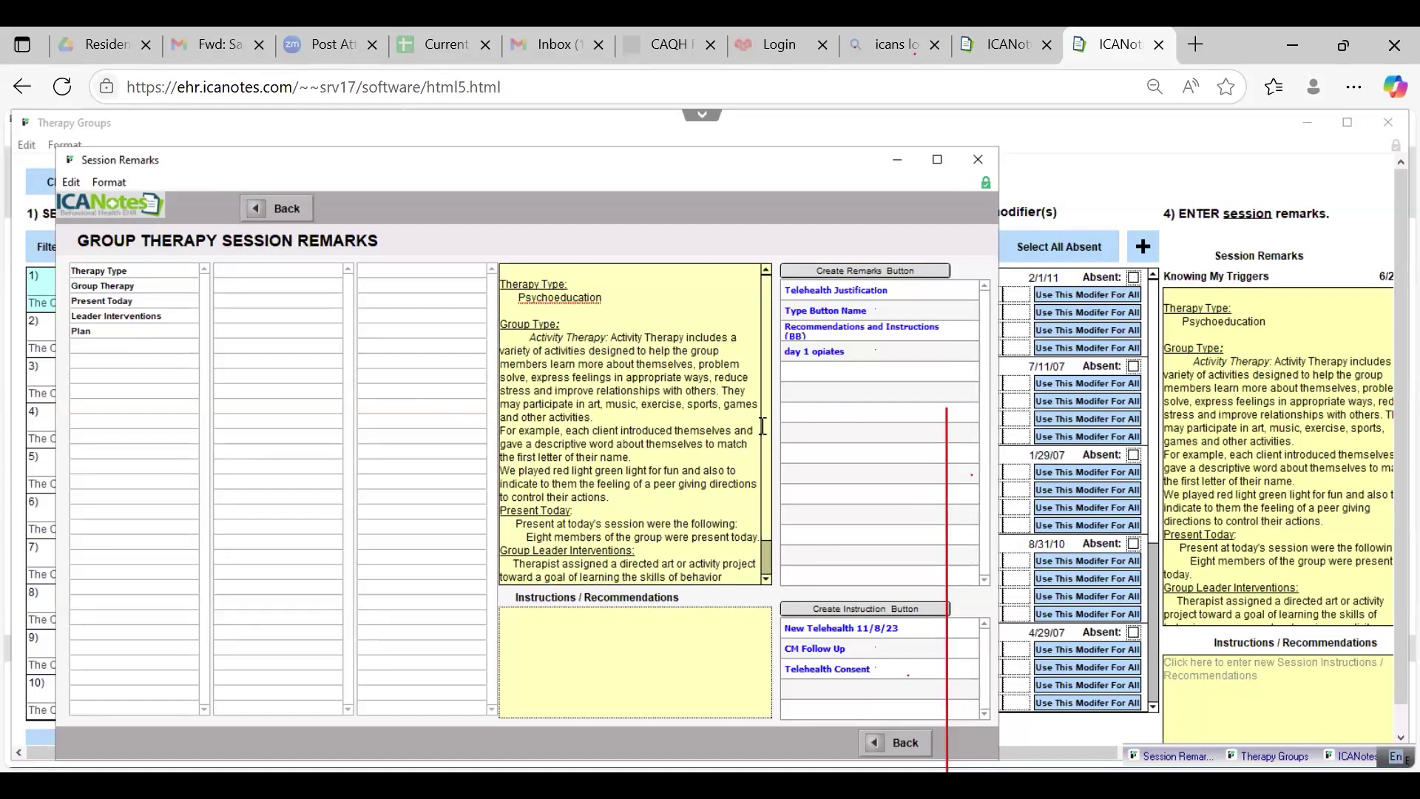
{"action": "scroll", "coordinate": [764, 479], "scroll_direction": "down", "scroll_amount": 1}
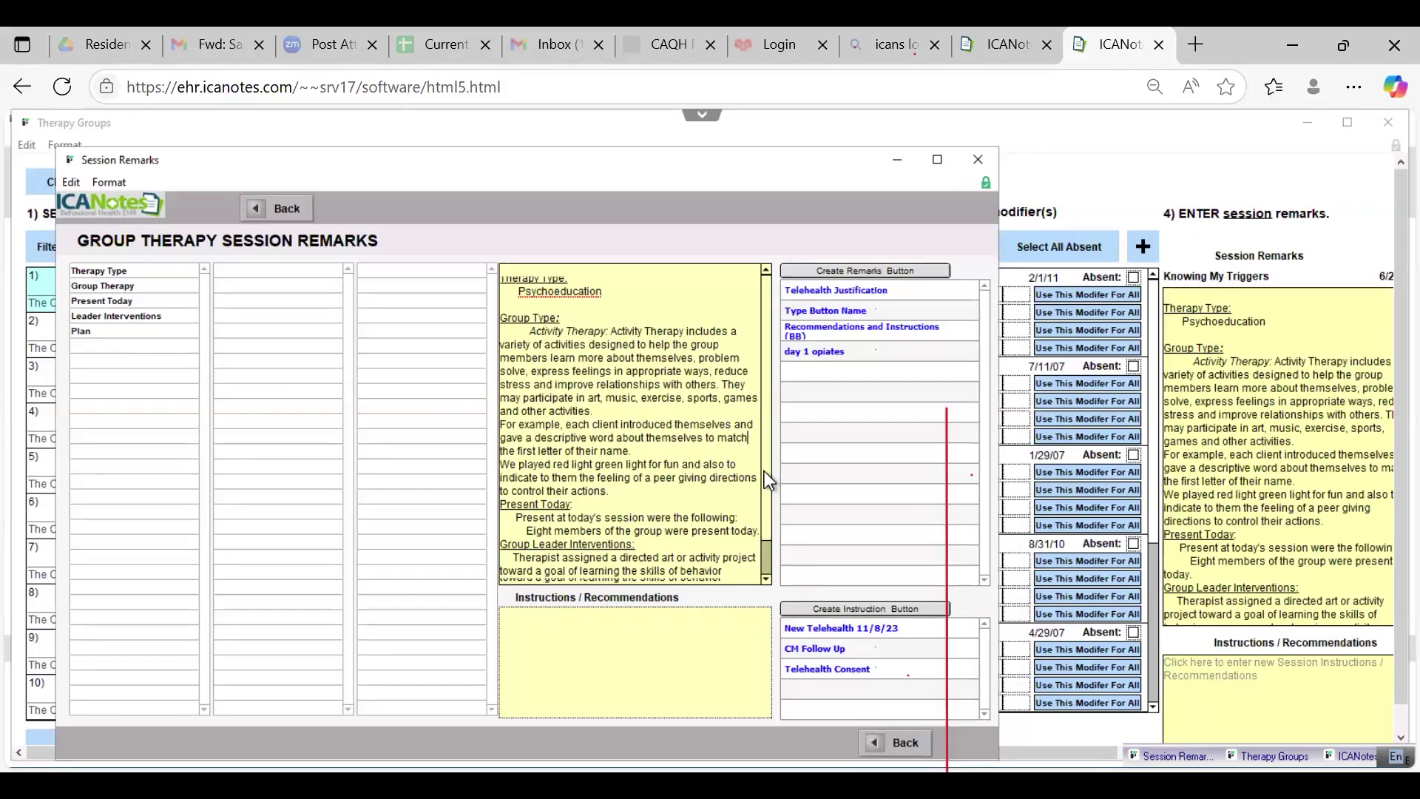
{"action": "scroll", "coordinate": [765, 480], "scroll_direction": "down", "scroll_amount": 1}
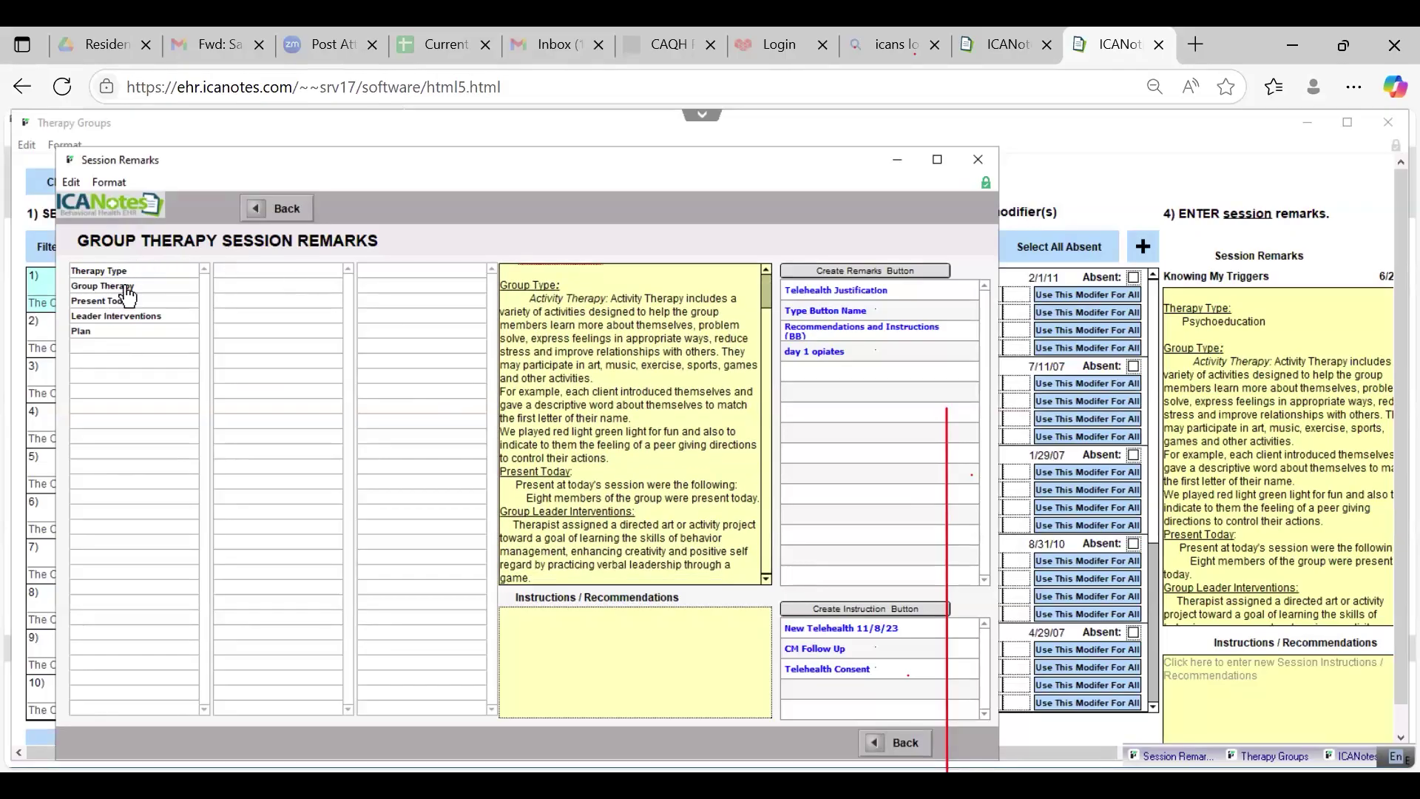
{"action": "scroll", "coordinate": [112, 314], "scroll_direction": "up", "scroll_amount": 1}
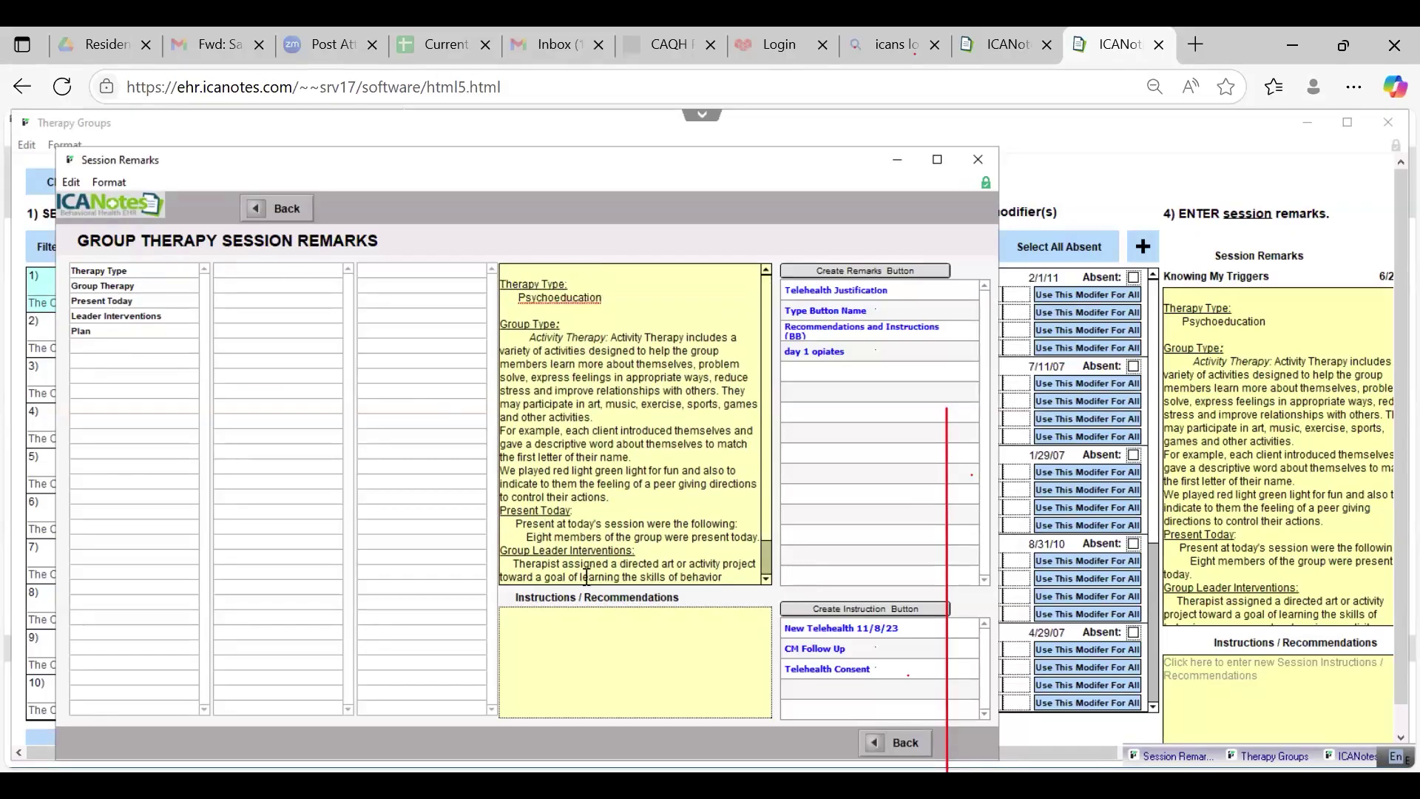
{"action": "left_click", "coordinate": [767, 580]}
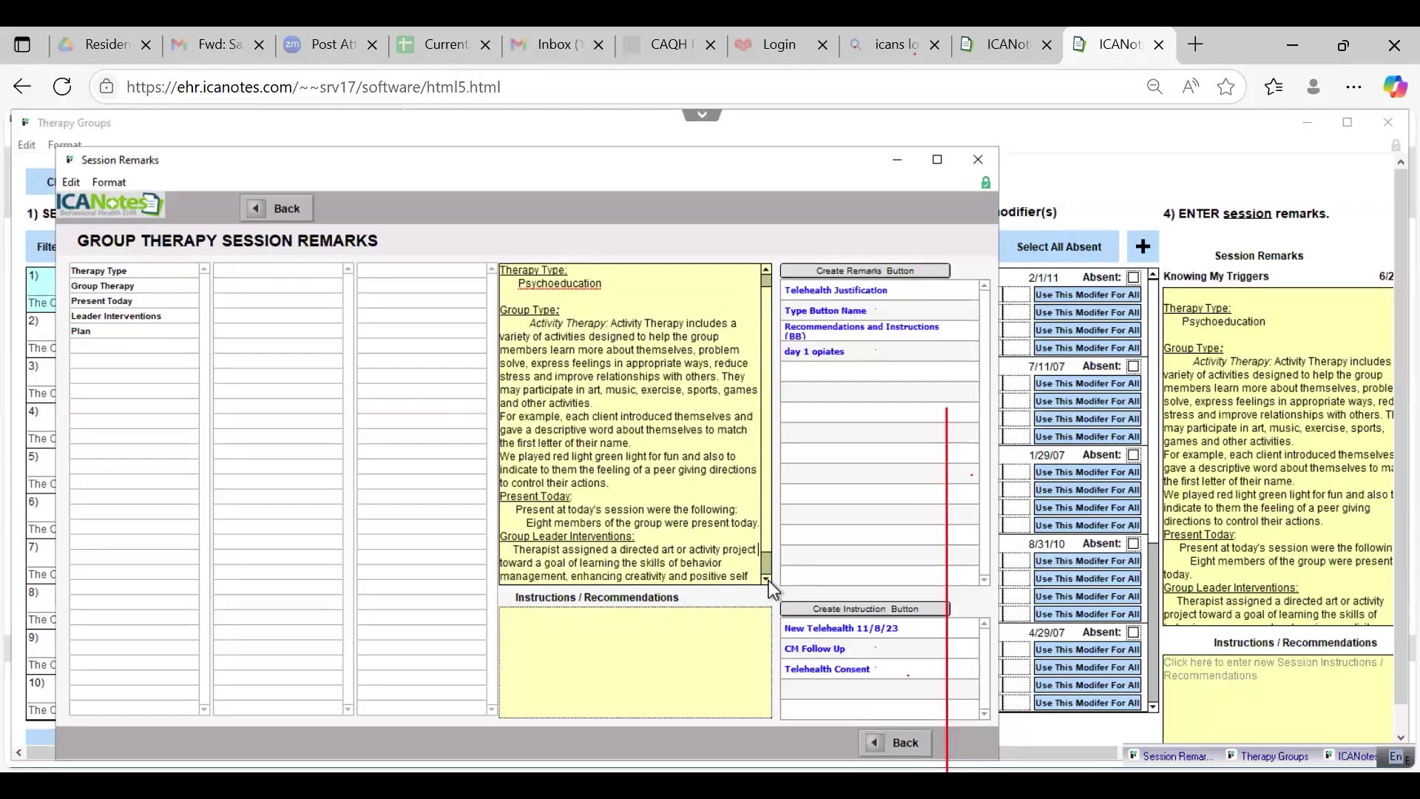
{"action": "scroll", "coordinate": [705, 564], "scroll_direction": "up", "scroll_amount": 1}
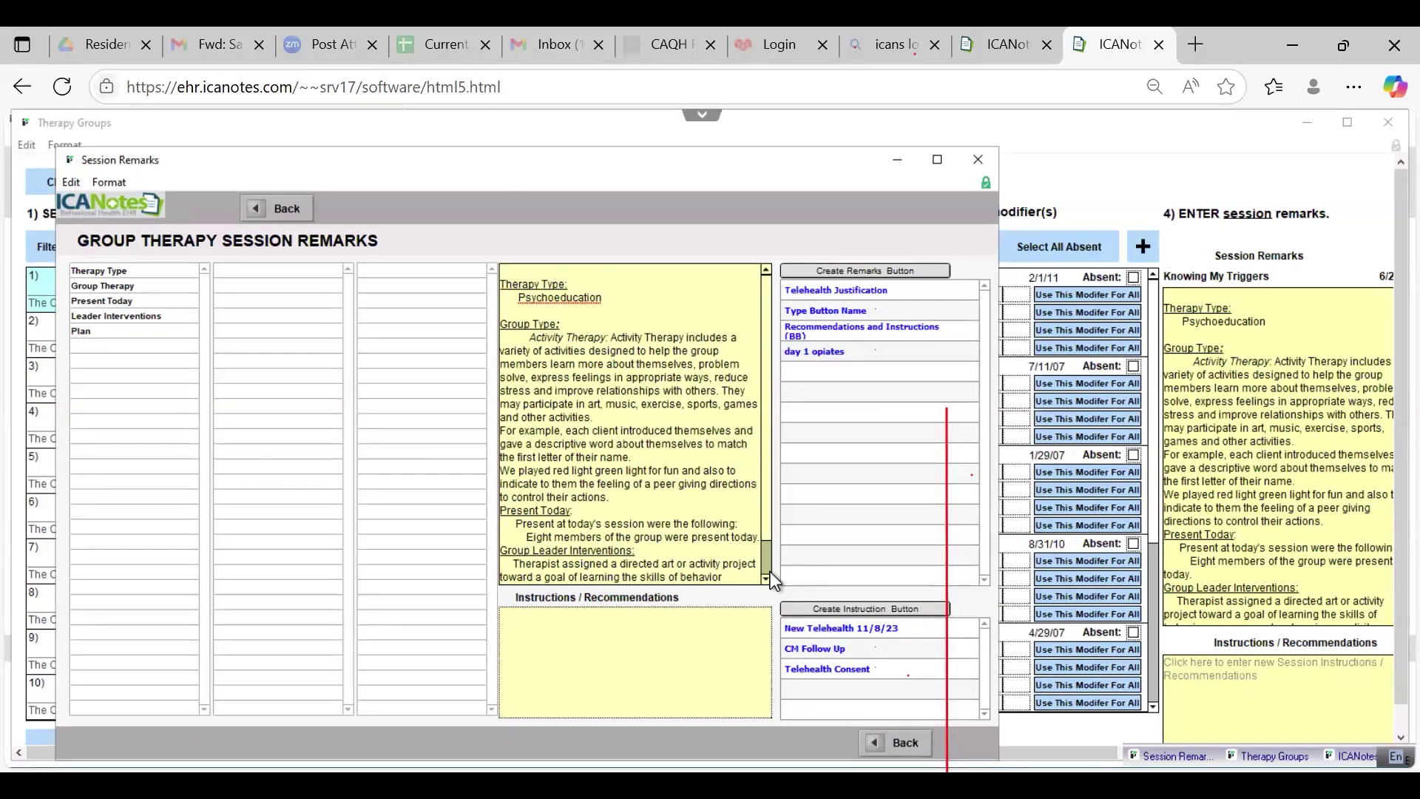
{"action": "scroll", "coordinate": [770, 573], "scroll_direction": "down", "scroll_amount": 1}
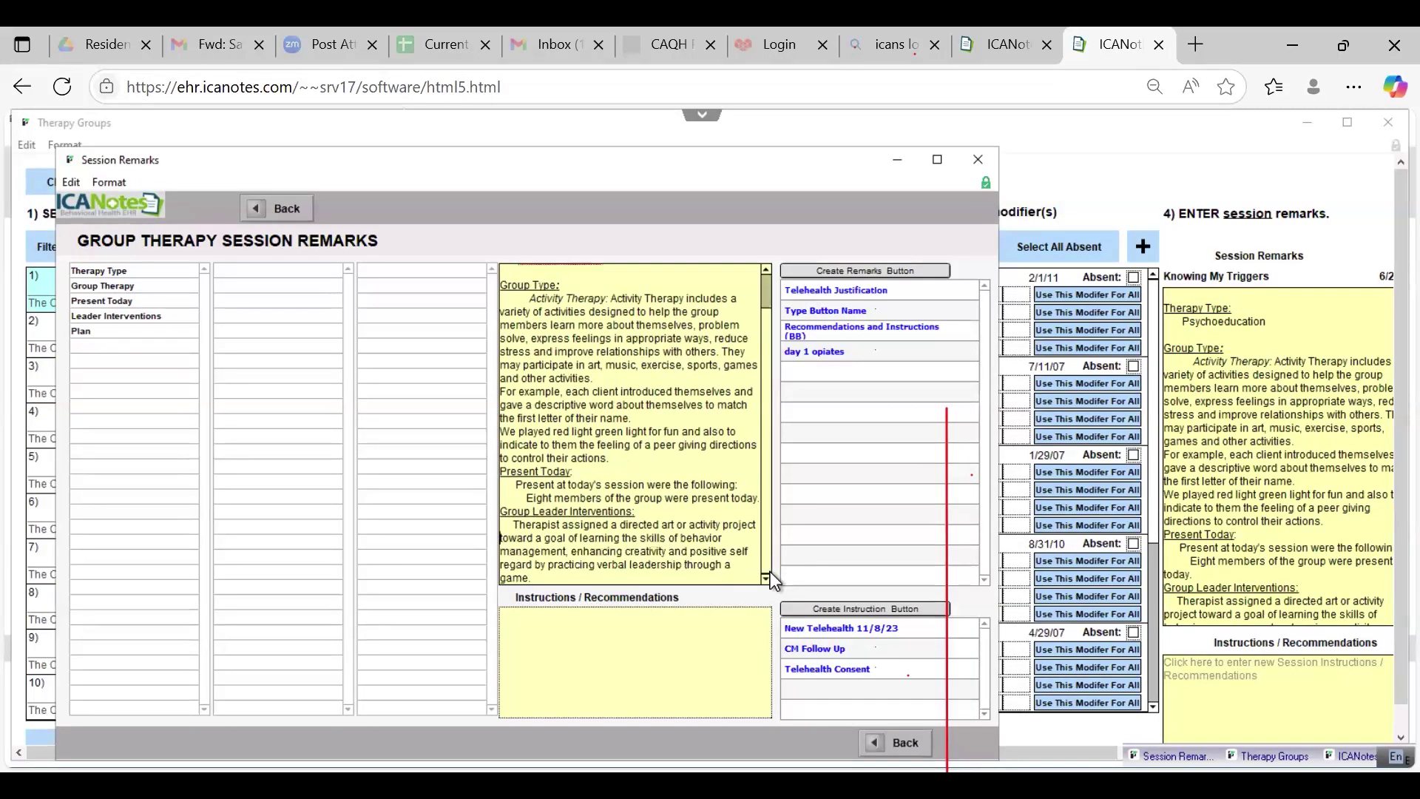
{"action": "scroll", "coordinate": [636, 570], "scroll_direction": "up", "scroll_amount": 1}
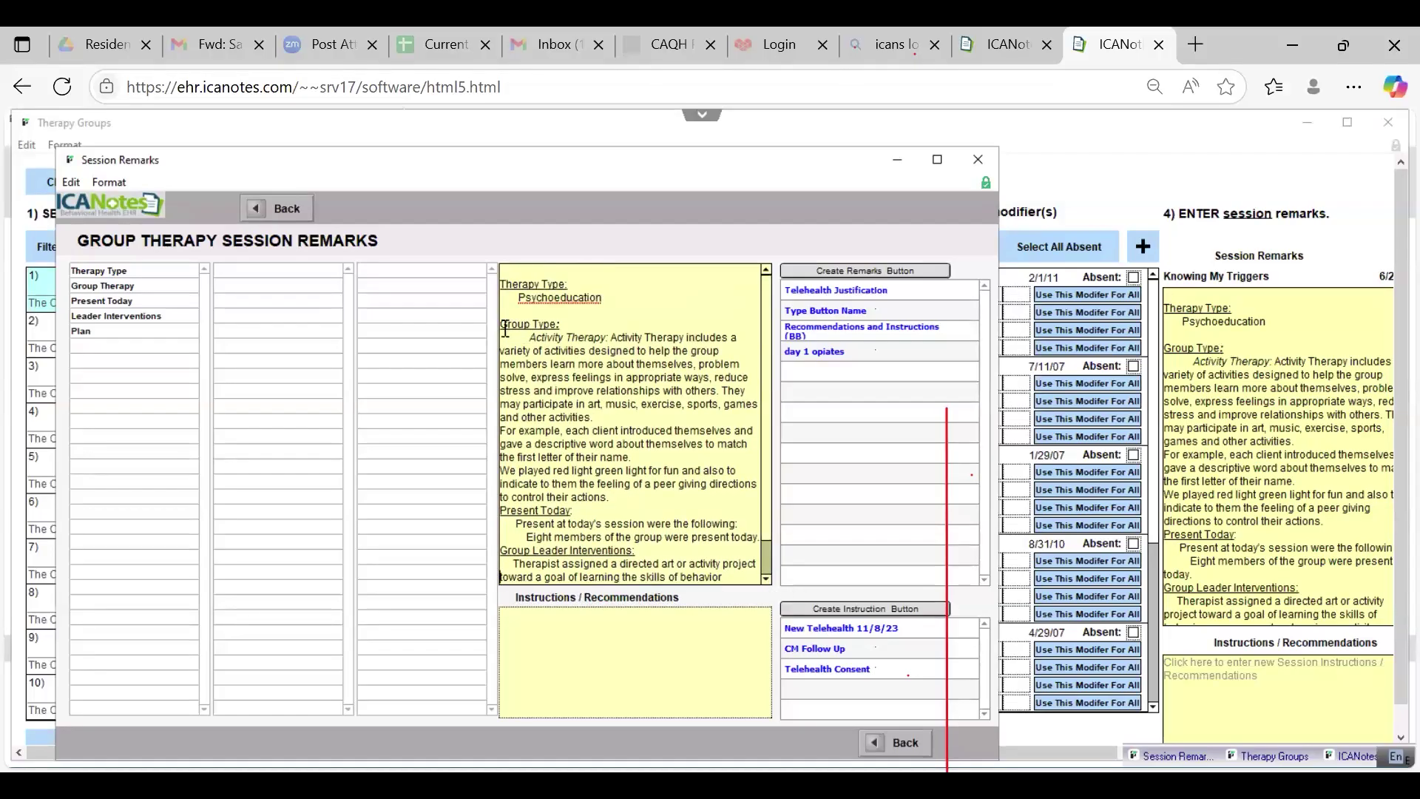
{"action": "left_click_drag", "start_coordinate": [504, 329], "coordinate": [572, 328]}
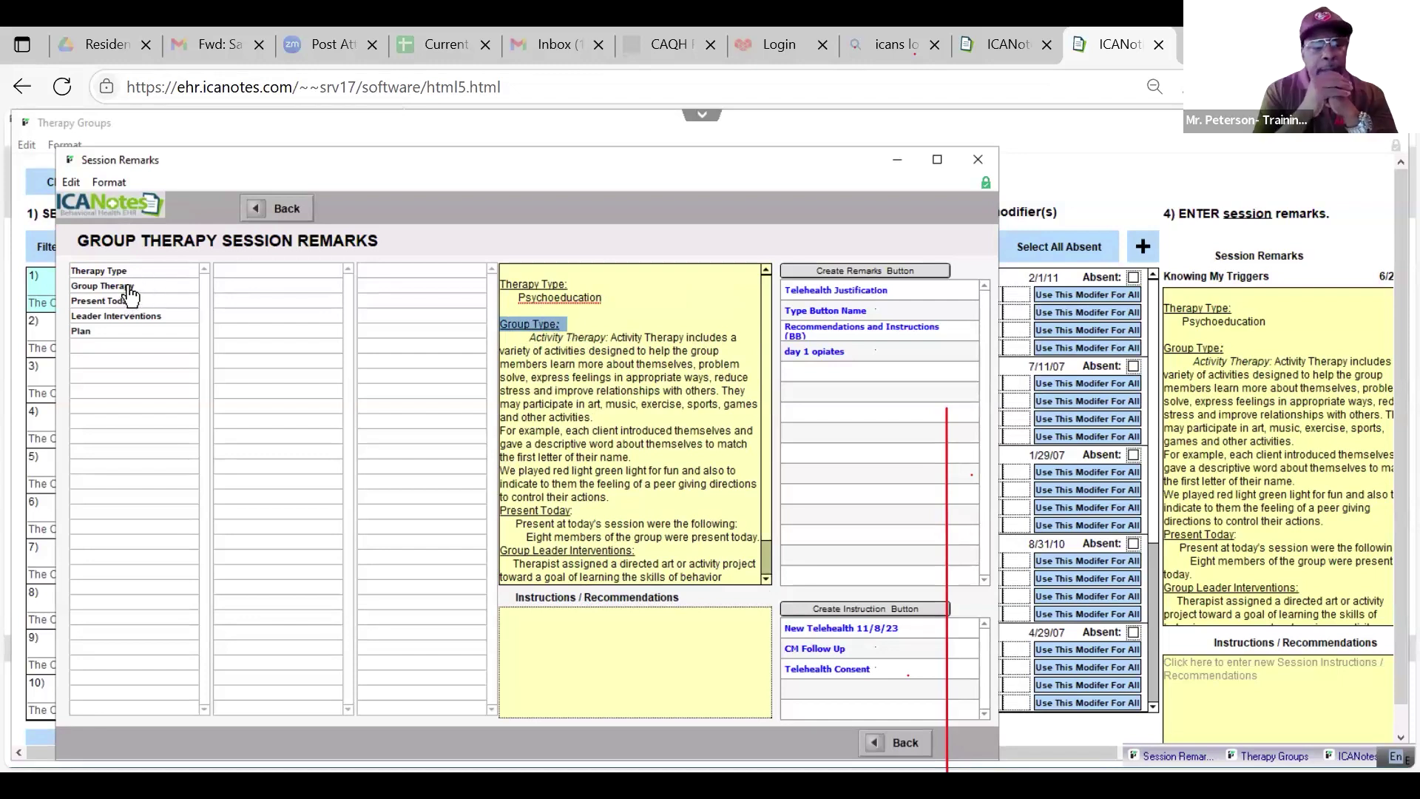
Step: Add a new Leader Interventions entry at the end of the session remarks for facilitated discussion about behavior management techniques
{"action": "double_click", "coordinate": [762, 571]}
{"action": "key", "text": "Down"}
{"action": "key", "text": "Down"}
{"action": "key", "text": "Down"}
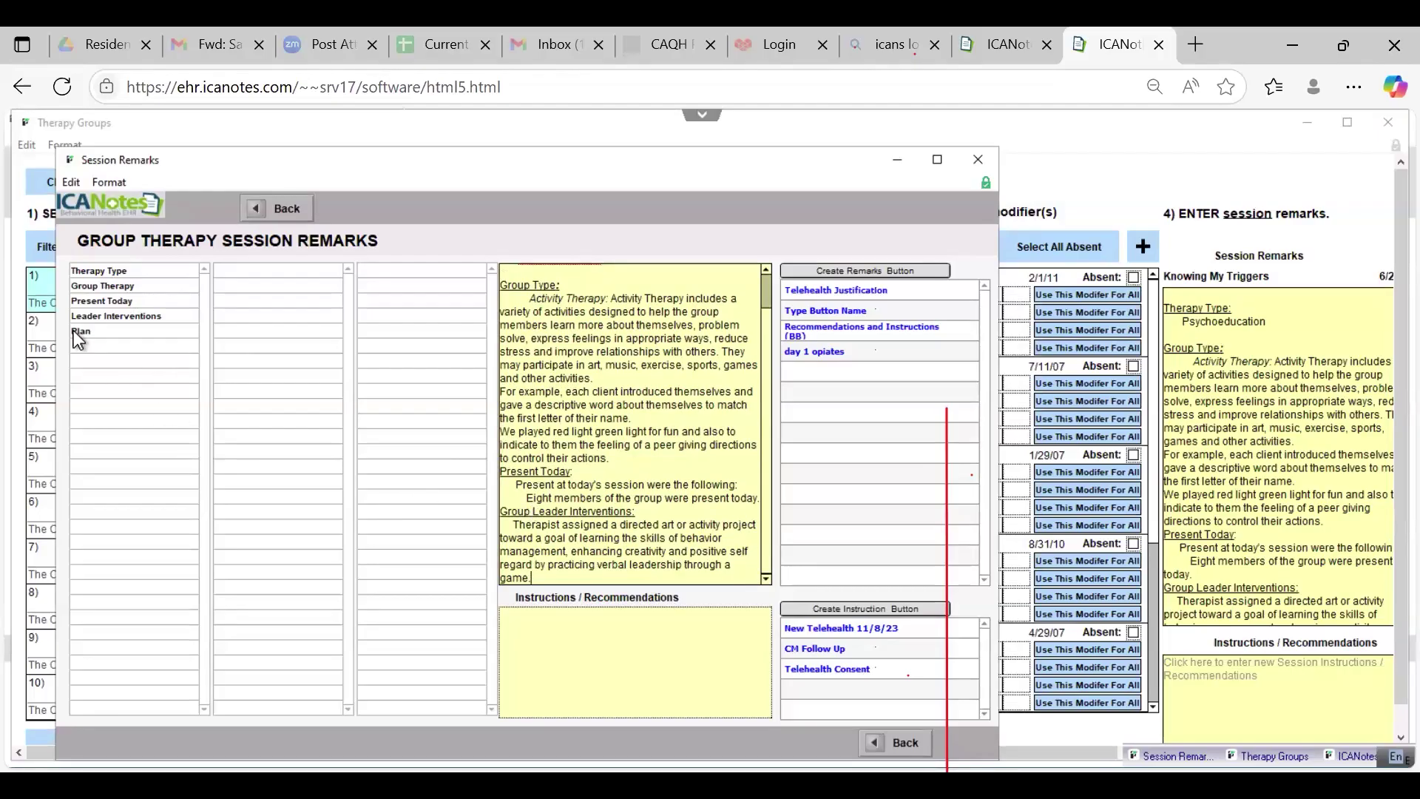
{"action": "left_click", "coordinate": [129, 324]}
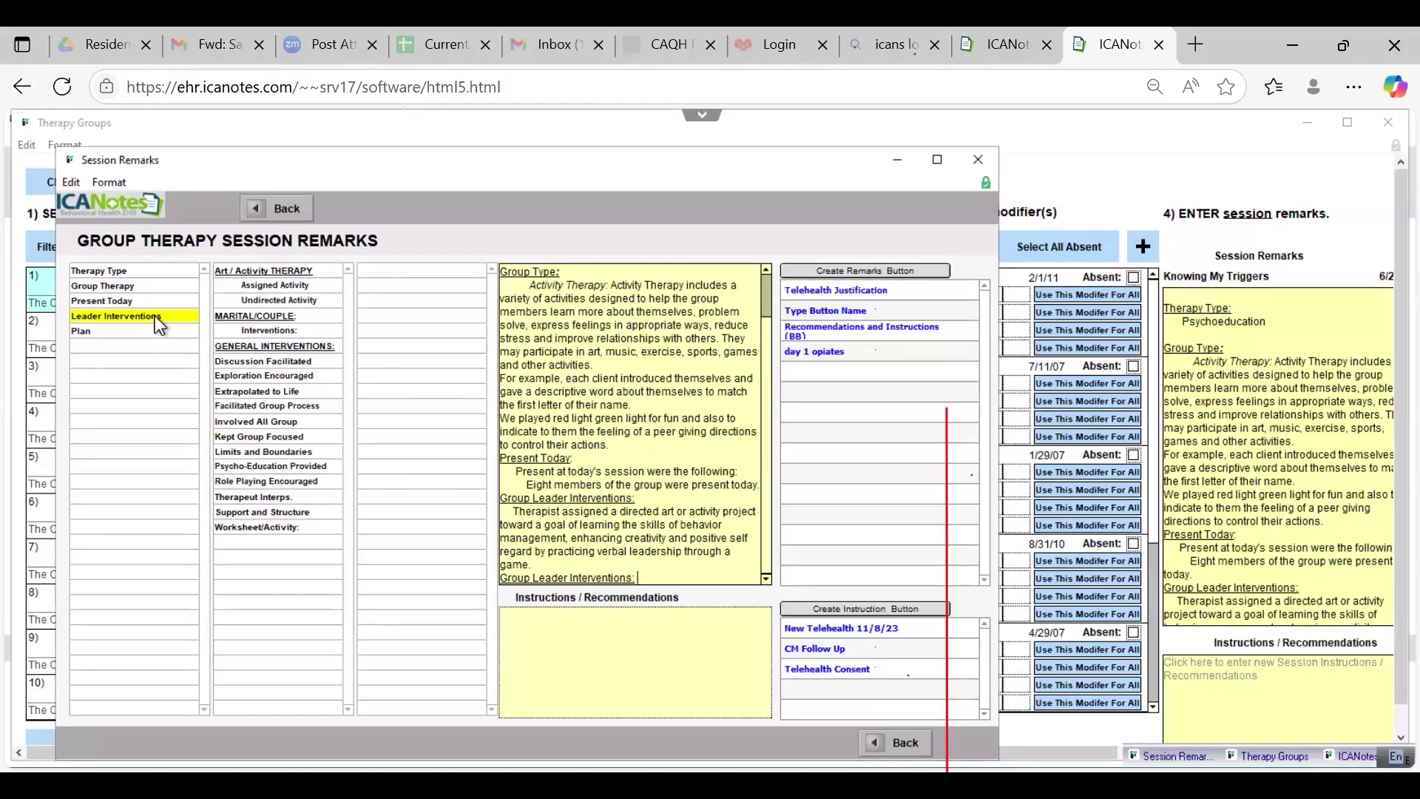
{"action": "left_click", "coordinate": [242, 271]}
{"action": "left_click", "coordinate": [305, 363]}
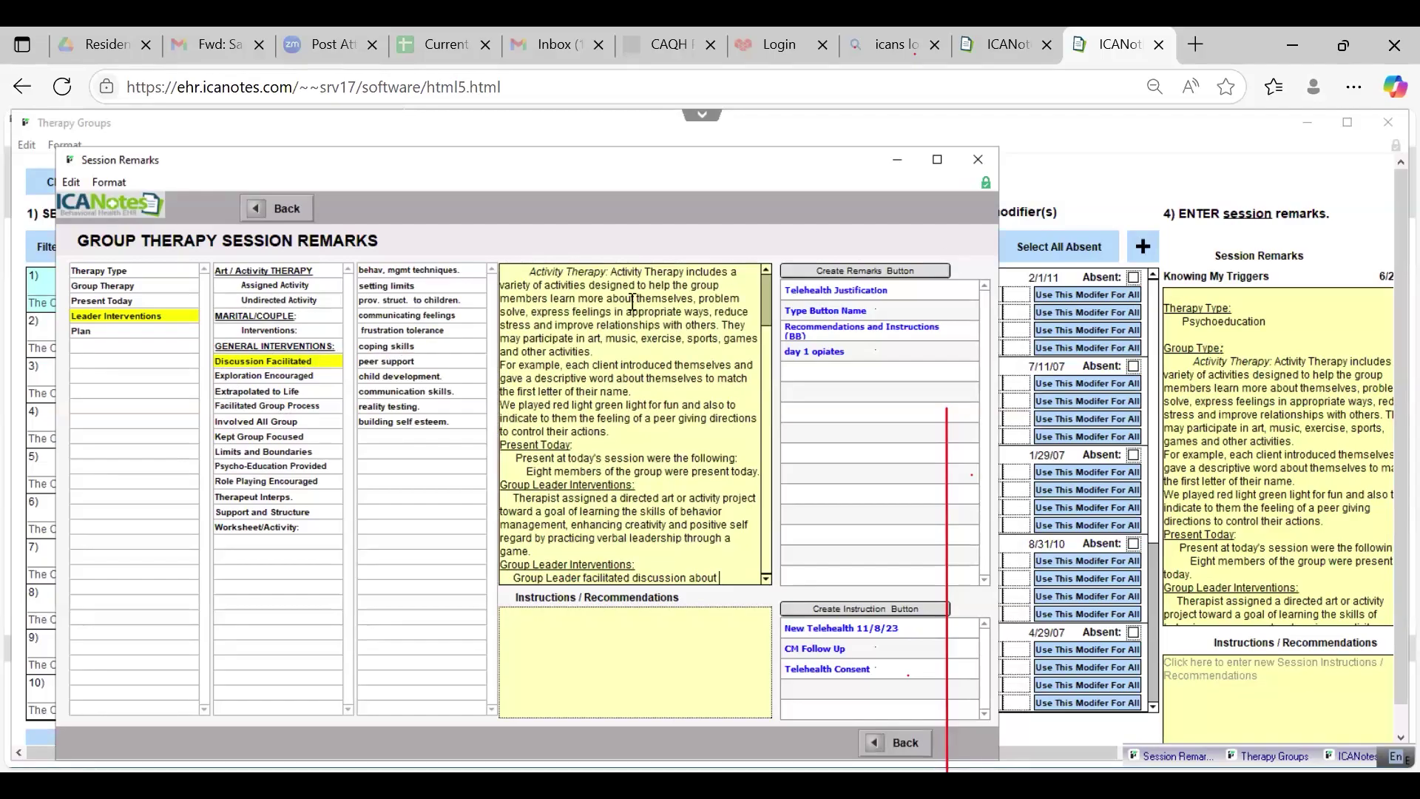
{"action": "left_click", "coordinate": [418, 271]}
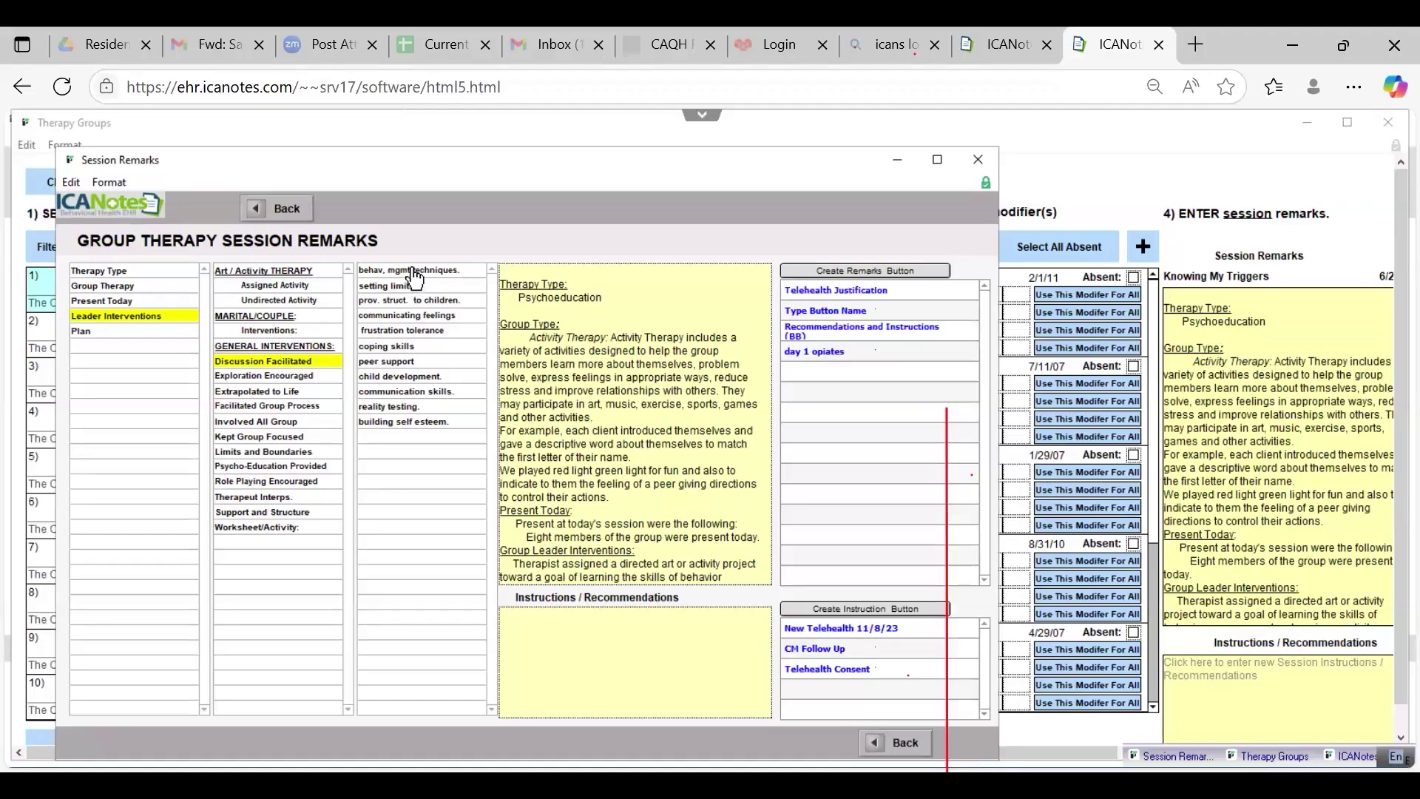
{"action": "left_click", "coordinate": [414, 271]}
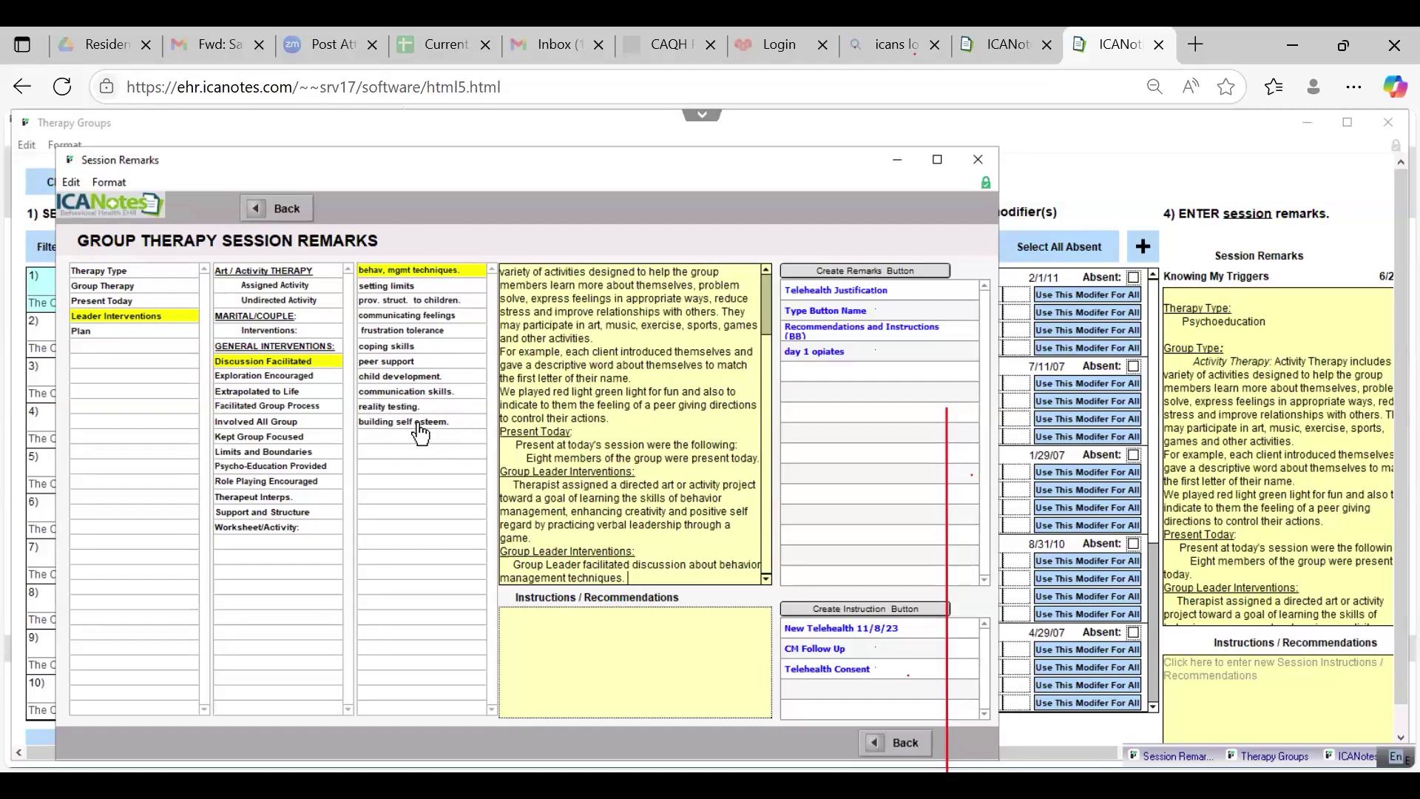
Step: Add providing structure and support to children to the facilitated discussion, replacing the period after "management techniques" with a comma
{"action": "left_click", "coordinate": [418, 307]}
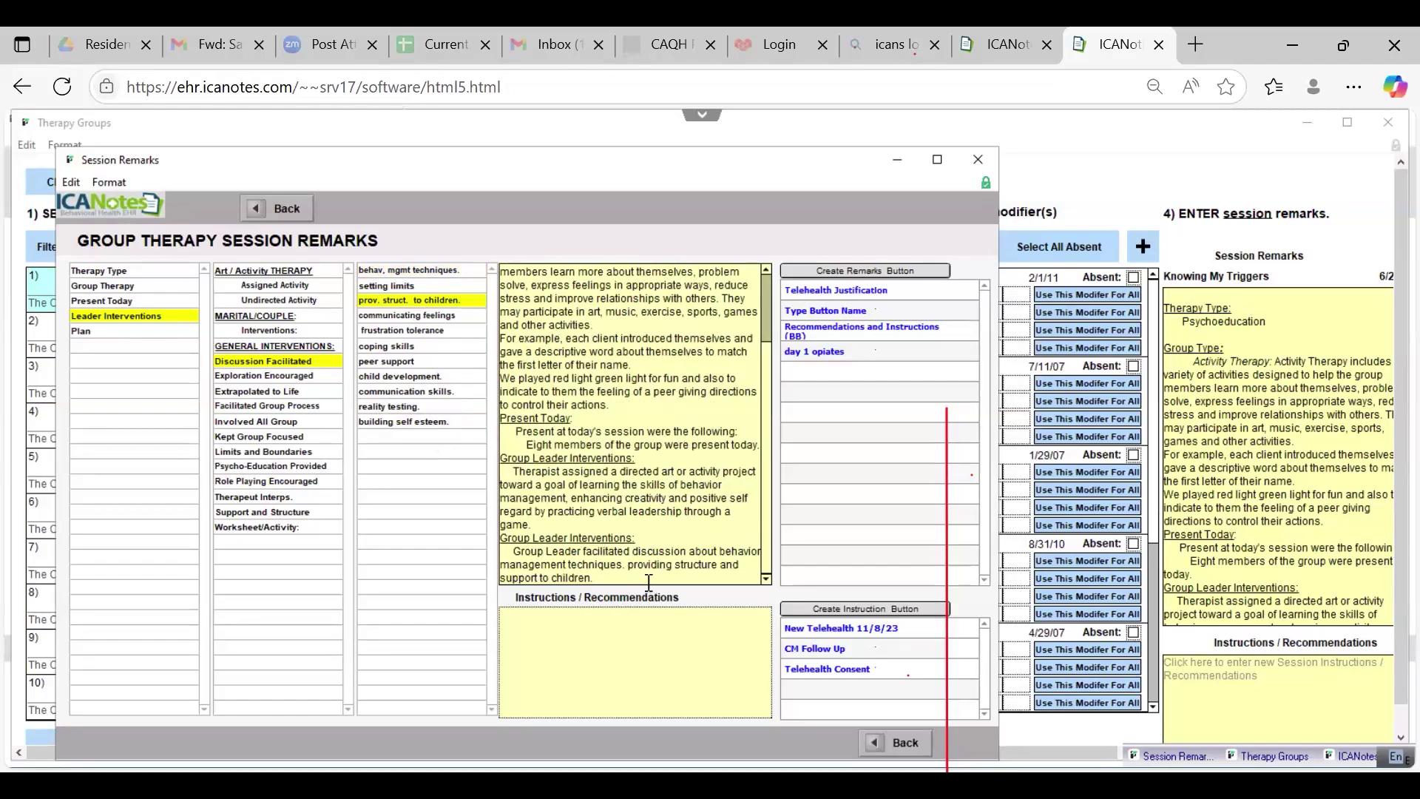
{"action": "scroll", "coordinate": [649, 584], "scroll_direction": "up", "scroll_amount": 1}
{"action": "key", "text": "BackSpace"}
{"action": "type", "text": ","}
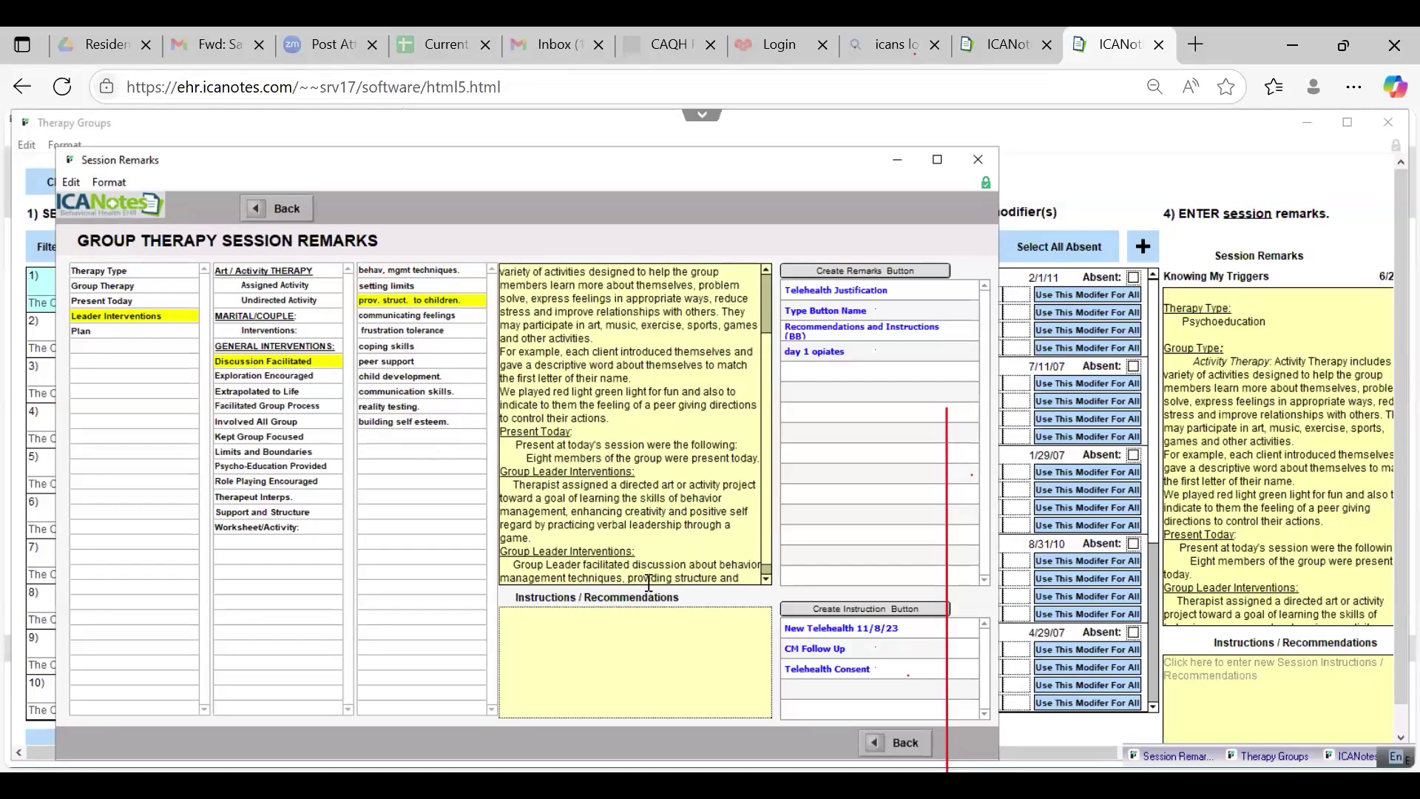
{"action": "scroll", "coordinate": [648, 585], "scroll_direction": "down", "scroll_amount": 1}
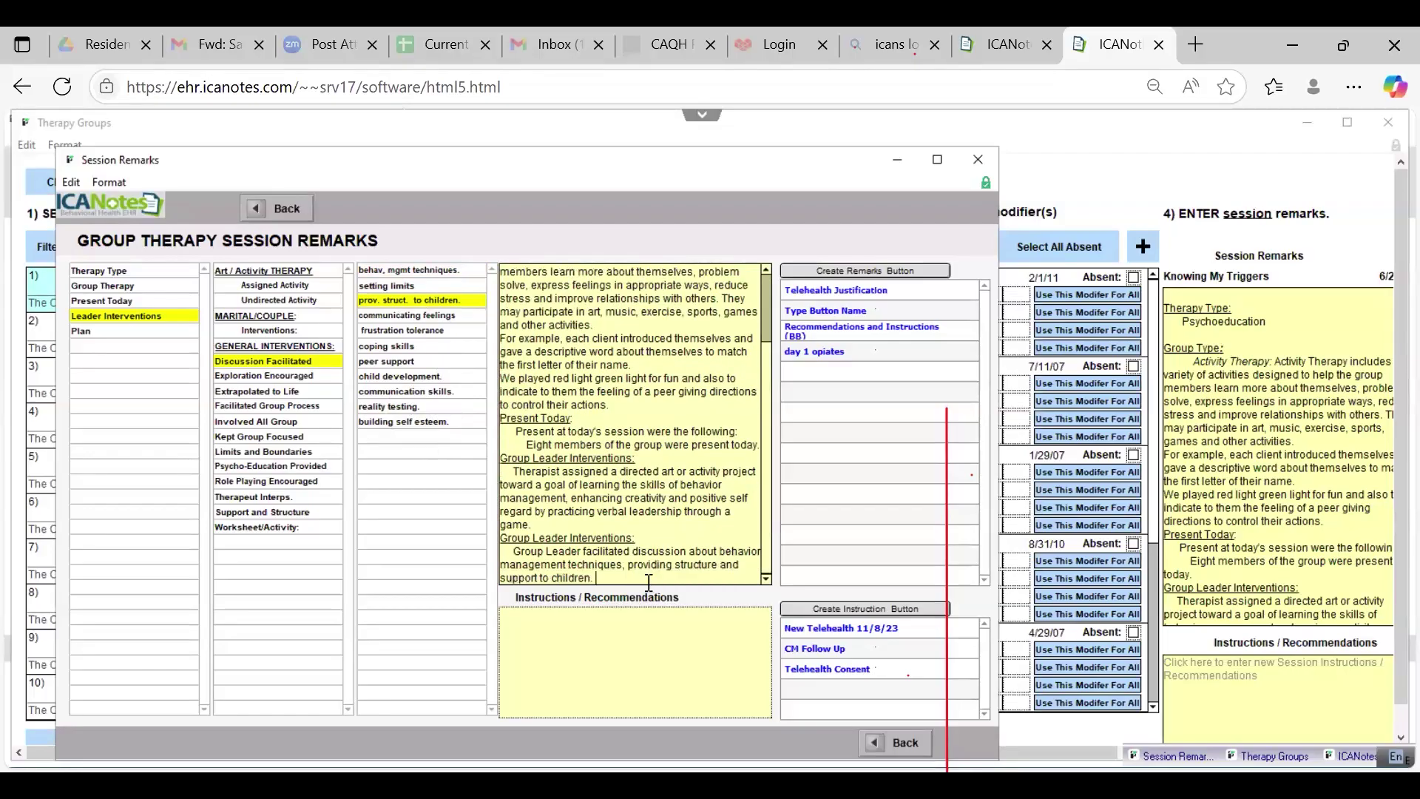
Step: Replace the period after "support to children" with a comma and add the coping skills and communication skills discussion topics
{"action": "left_click", "coordinate": [649, 584]}
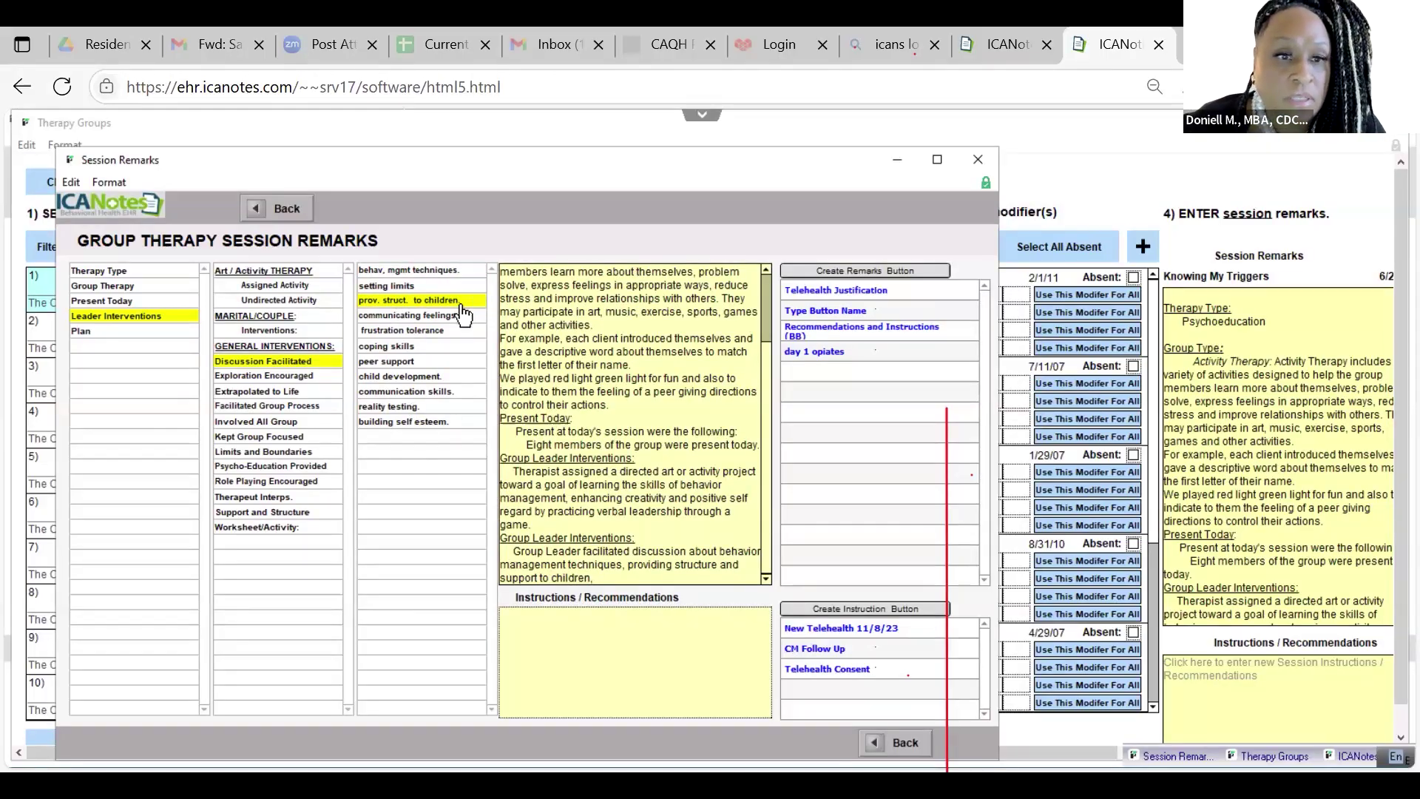
{"action": "left_click", "coordinate": [411, 350]}
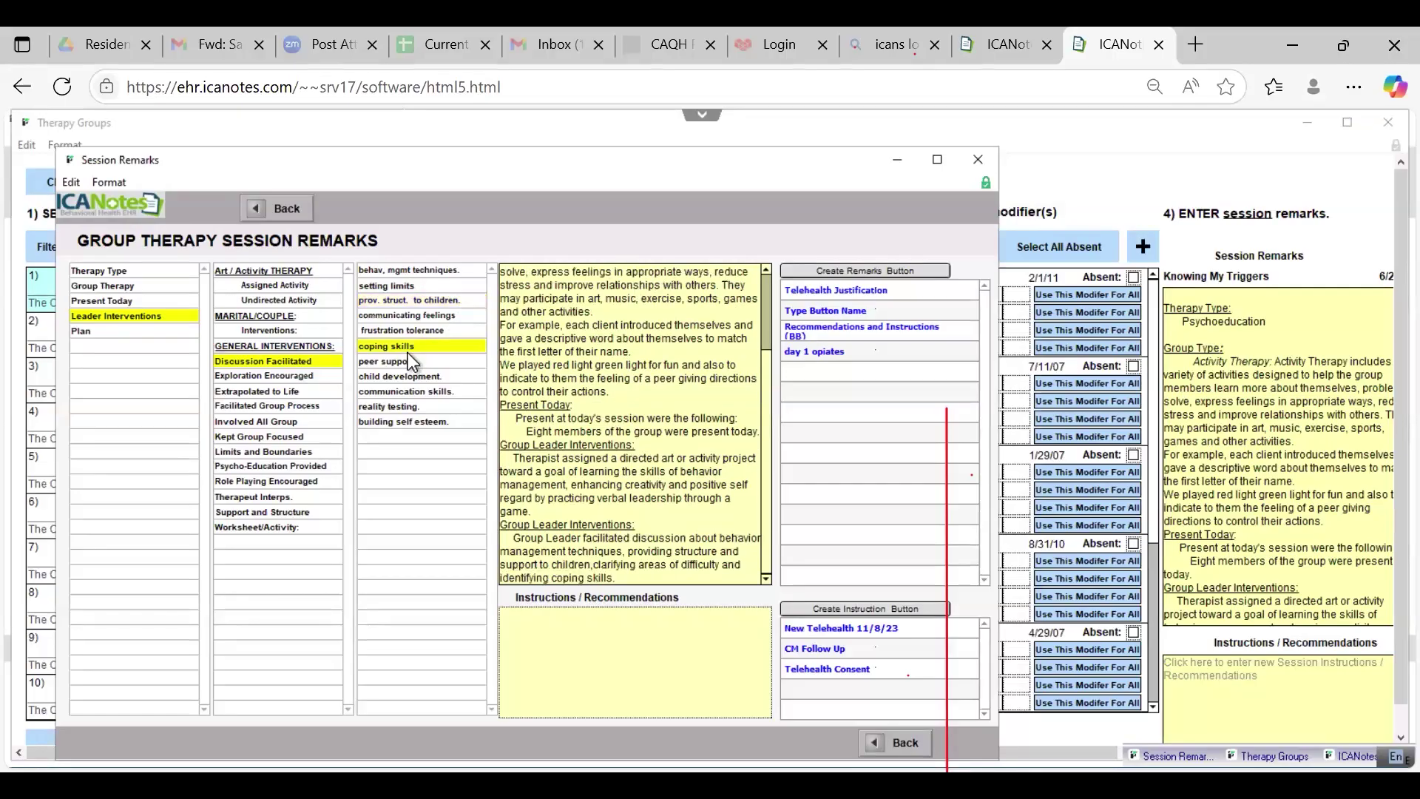
{"action": "left_click", "coordinate": [414, 400]}
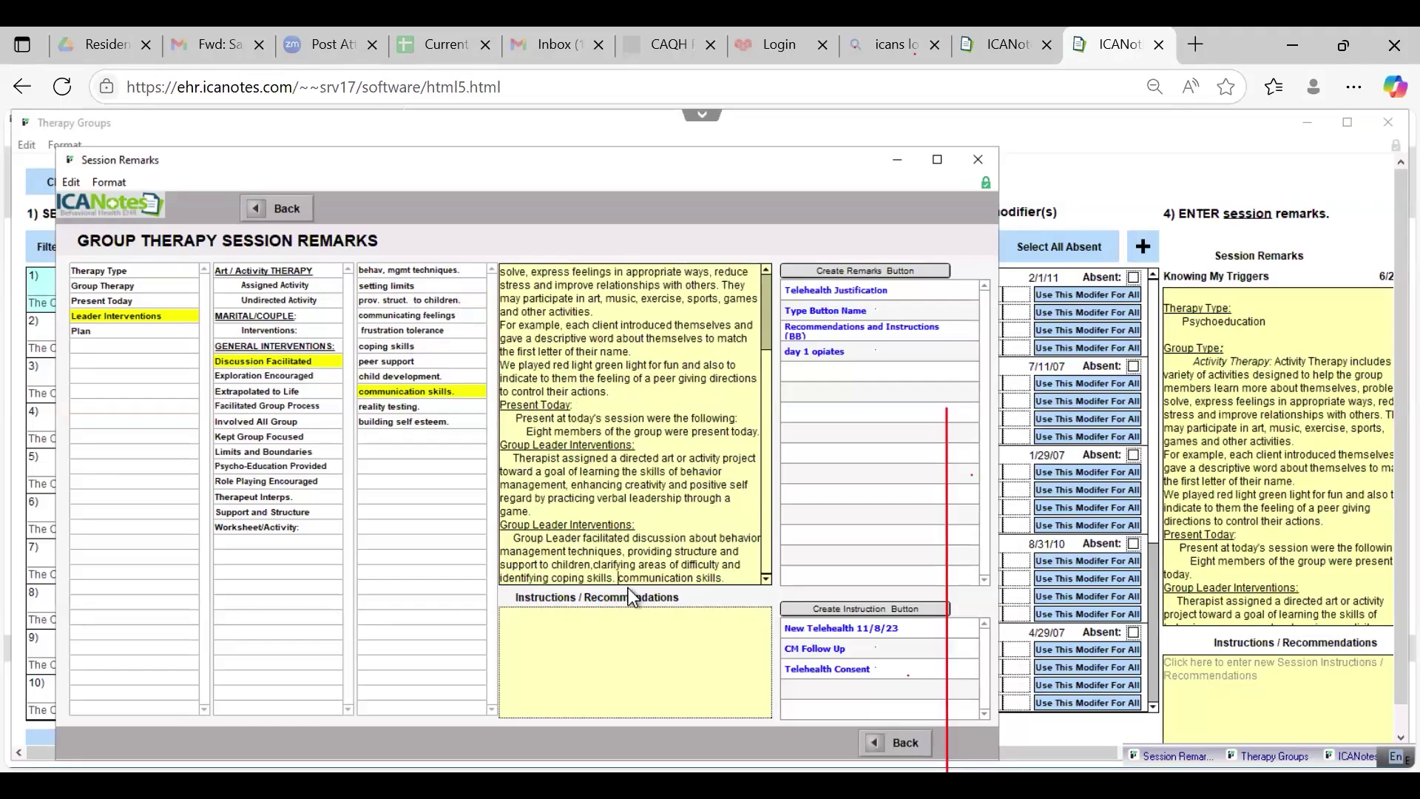
Step: Join the last two discussion topics so the remarks read "coping skills as well as communication skills."
{"action": "key", "text": "BackSpace"}
{"action": "key", "text": "BackSpace"}
{"action": "type", "text": ","}
{"action": "left_click", "coordinate": [619, 581]}
{"action": "key", "text": "BackSpace"}
{"action": "key", "text": "BackSpace"}
{"action": "type", "text": "as wwwwwwweell"}
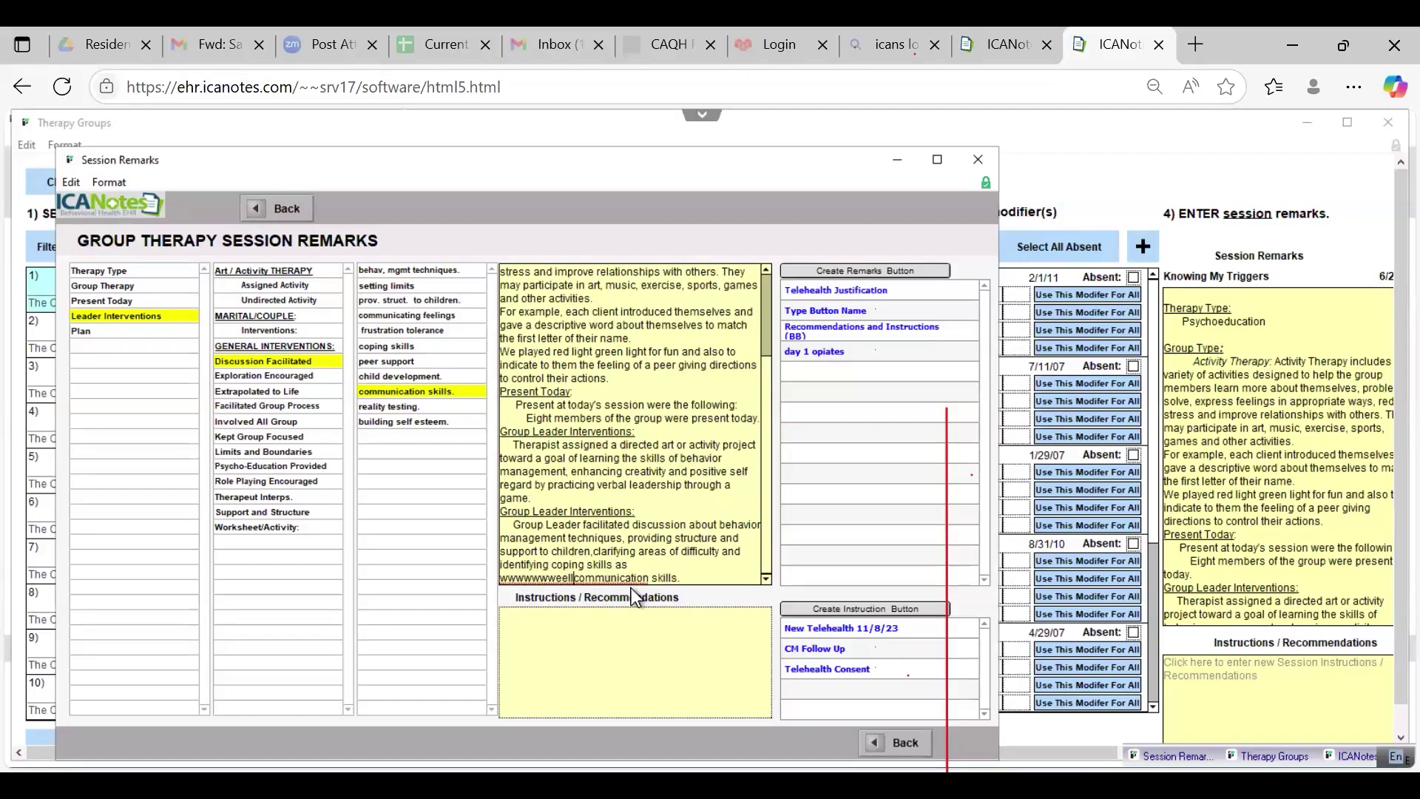
{"action": "left_click", "coordinate": [700, 574]}
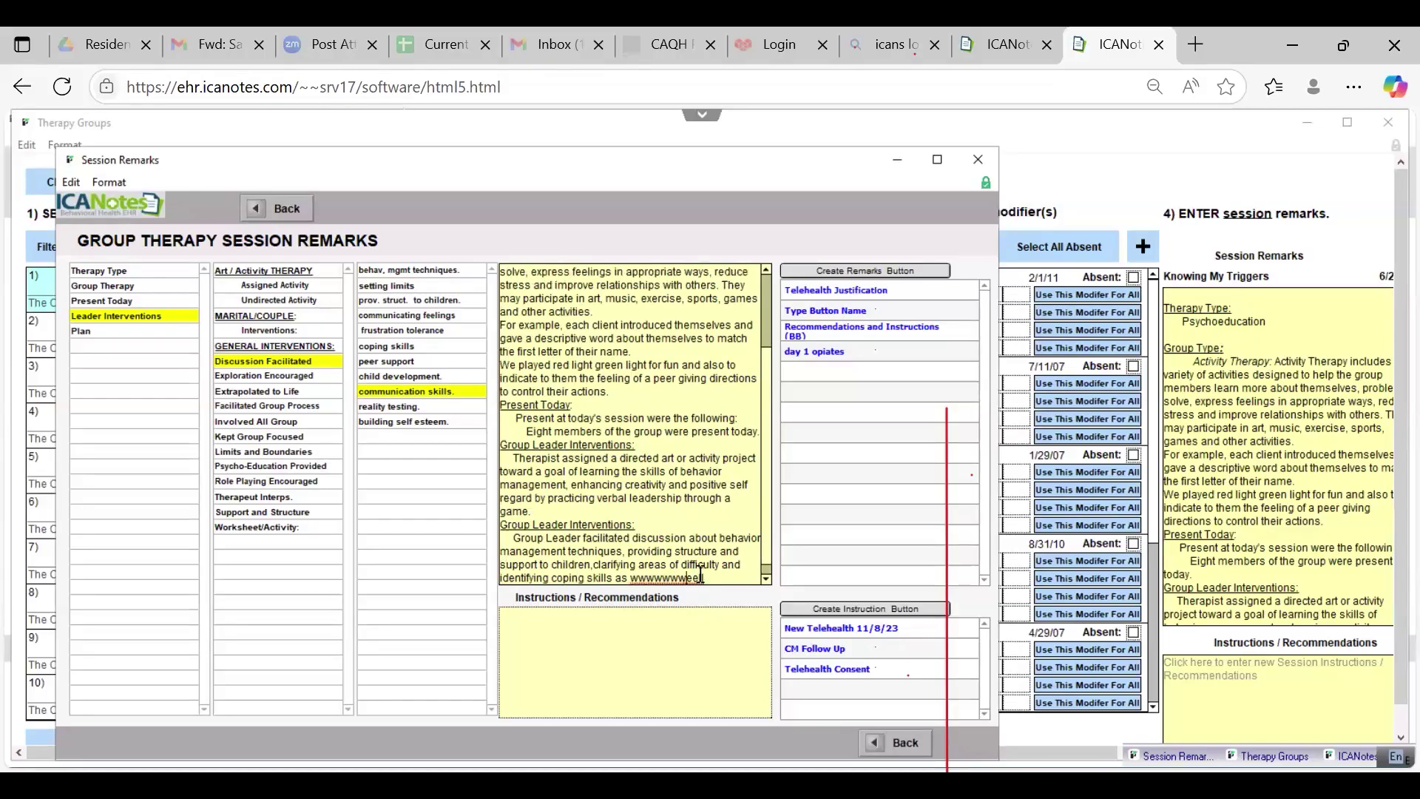
{"action": "key", "text": "BackSpace"}
{"action": "key", "text": "BackSpace"}
{"action": "key", "text": "BackSpace"}
{"action": "key", "text": "BackSpace"}
{"action": "key", "text": "BackSpace"}
{"action": "key", "text": "BackSpace"}
{"action": "key", "text": "BackSpace"}
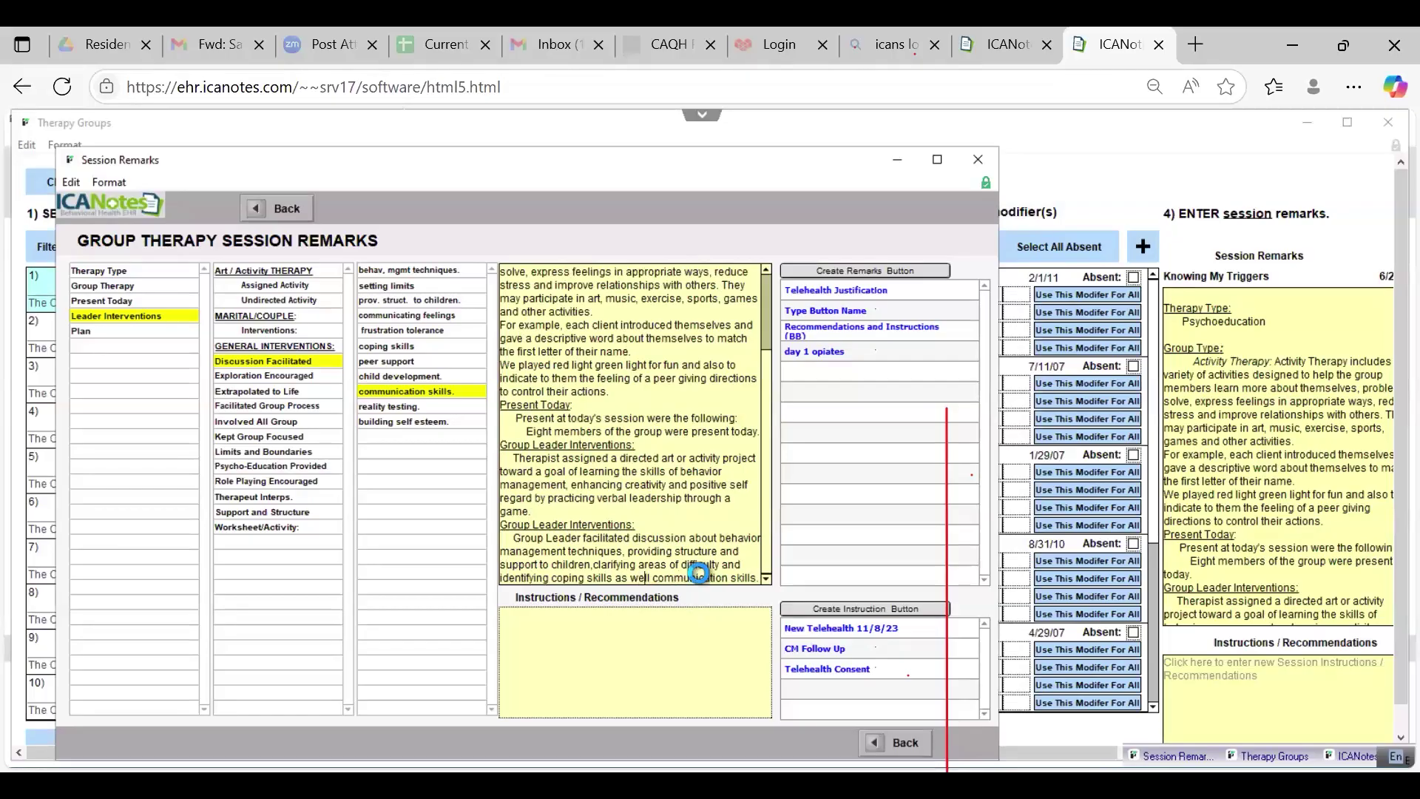
{"action": "type", "text": "as"}
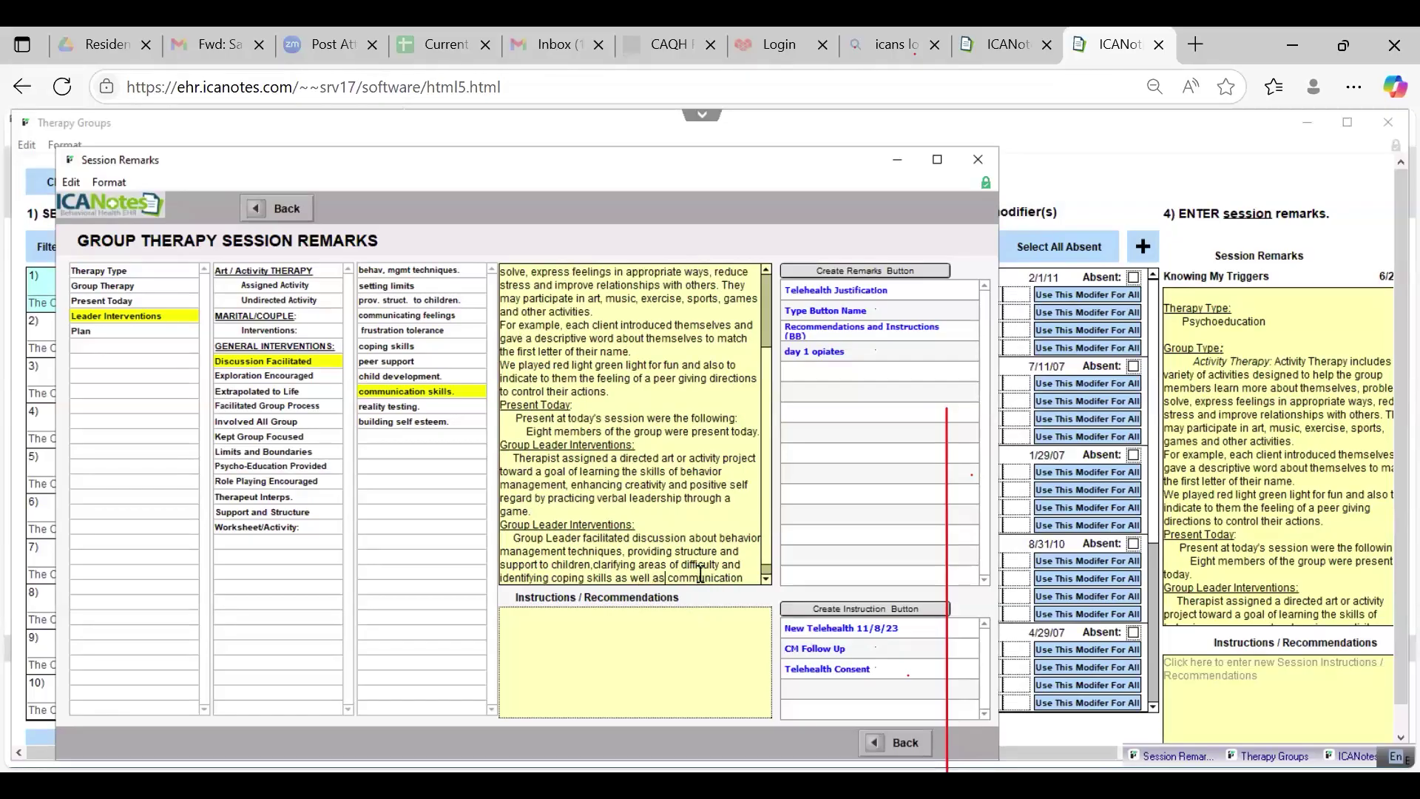
{"action": "key", "text": "Down"}
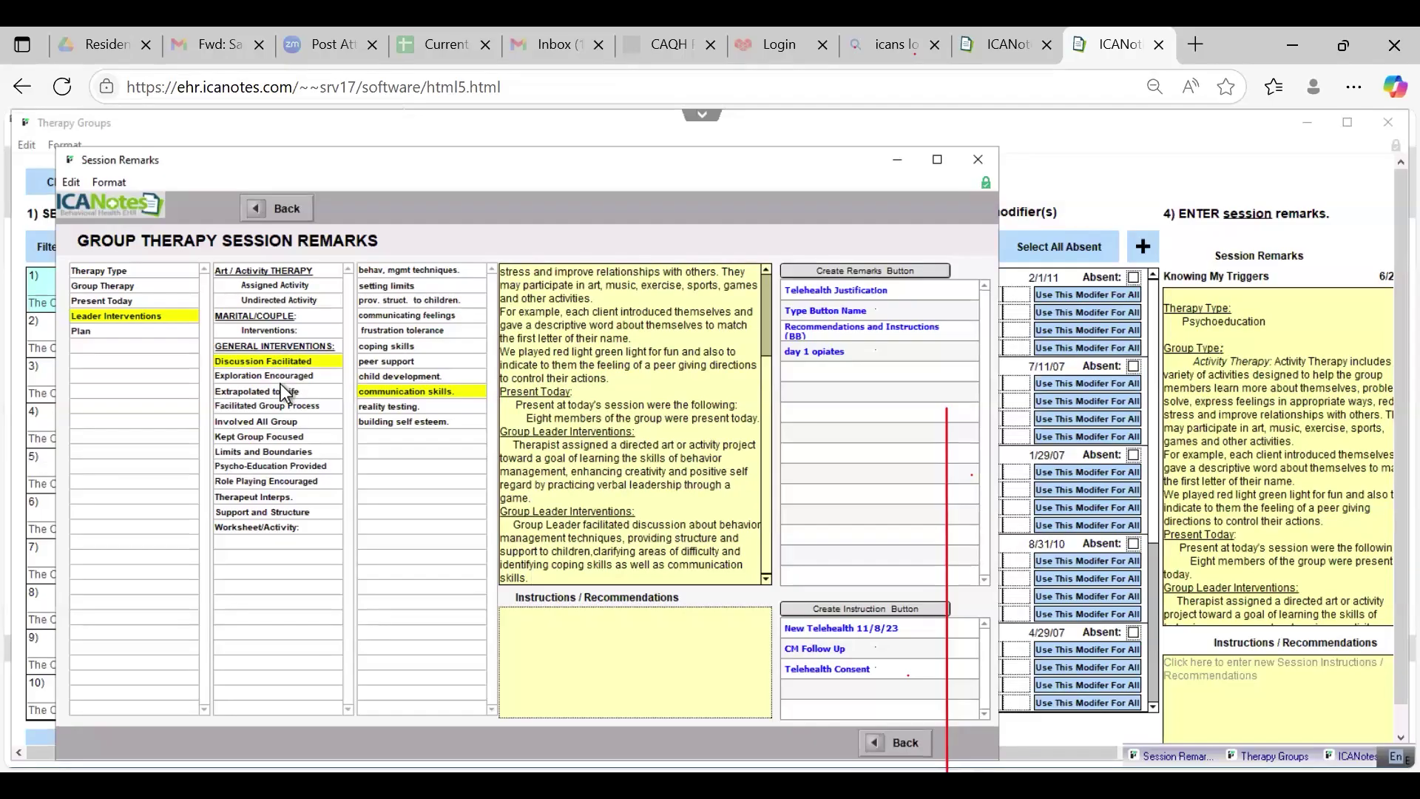
Step: Add the Kept Group Focused intervention and Psycho-Education Provided regarding setting limits to the leader interventions
{"action": "left_click", "coordinate": [293, 437]}
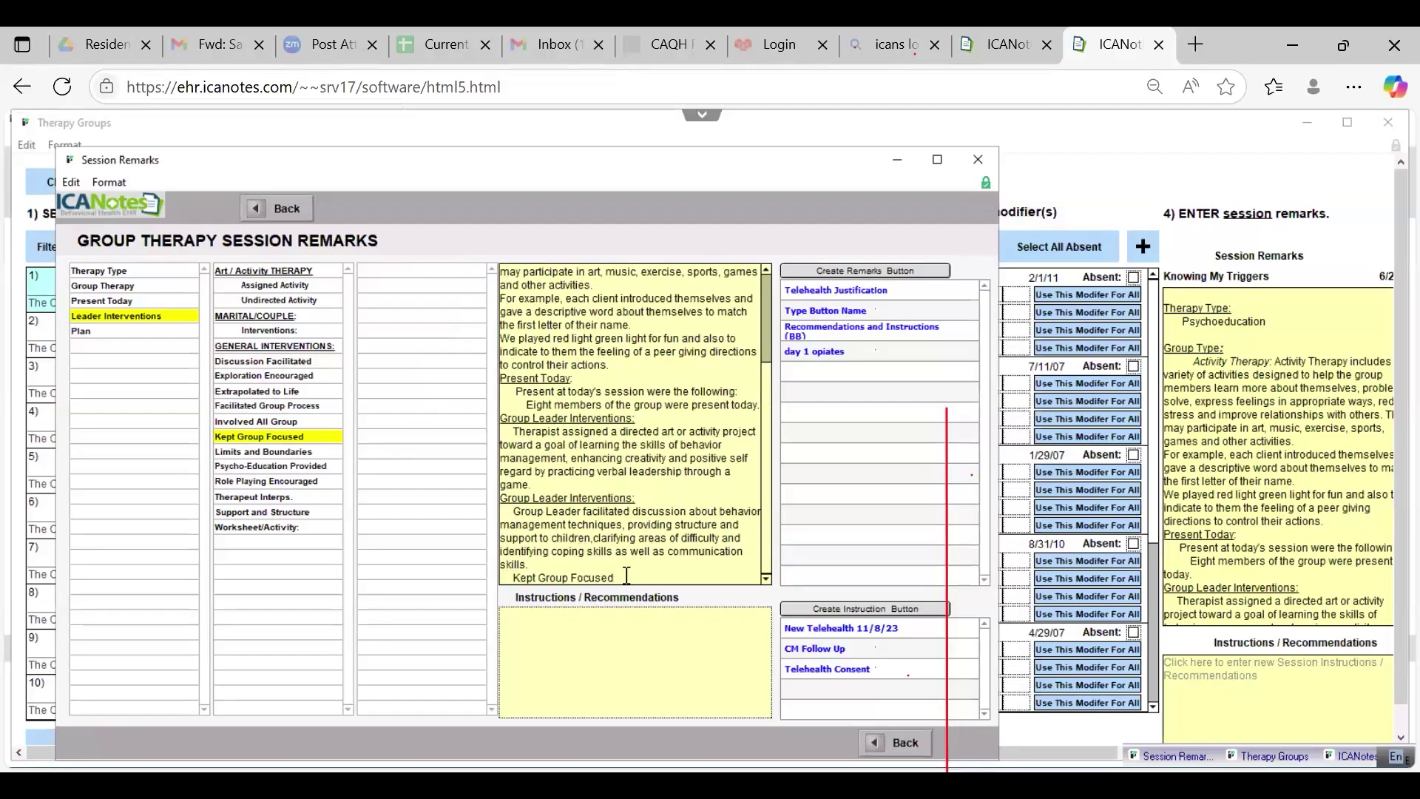
{"action": "left_click", "coordinate": [272, 467]}
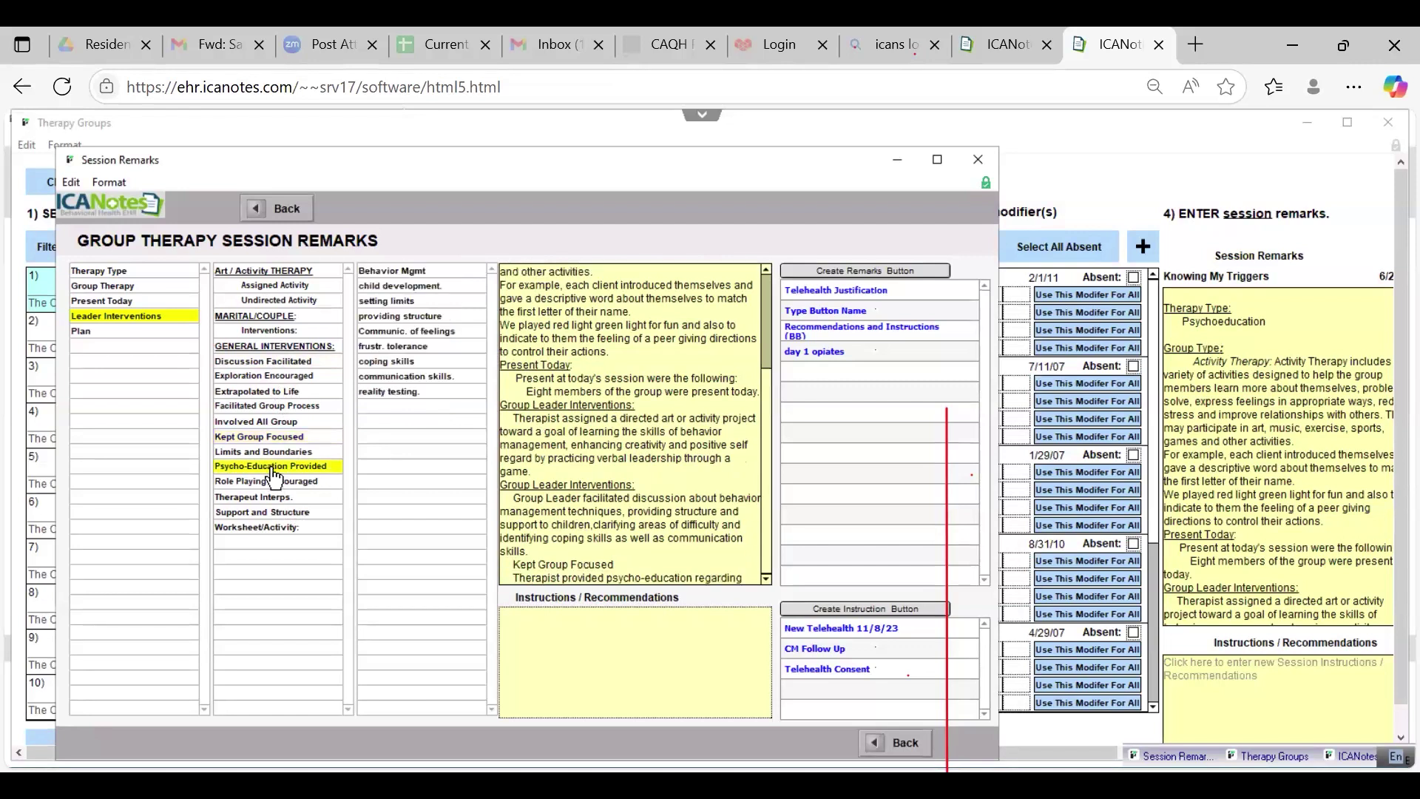
{"action": "left_click", "coordinate": [398, 302]}
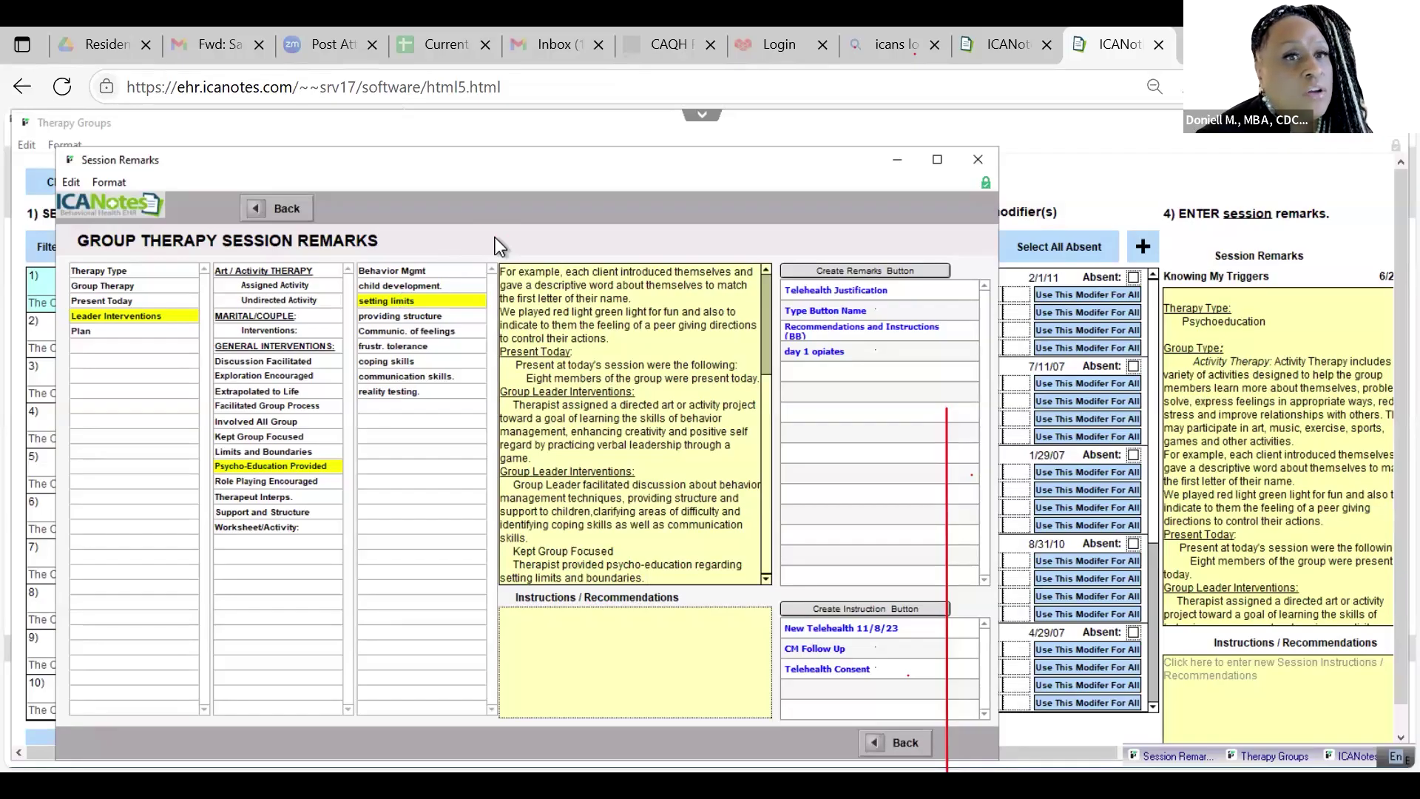
Step: Review the session remarks and add a Plan section at their end with Continue Groups and Continue Skill Development
{"action": "left_click", "coordinate": [549, 630]}
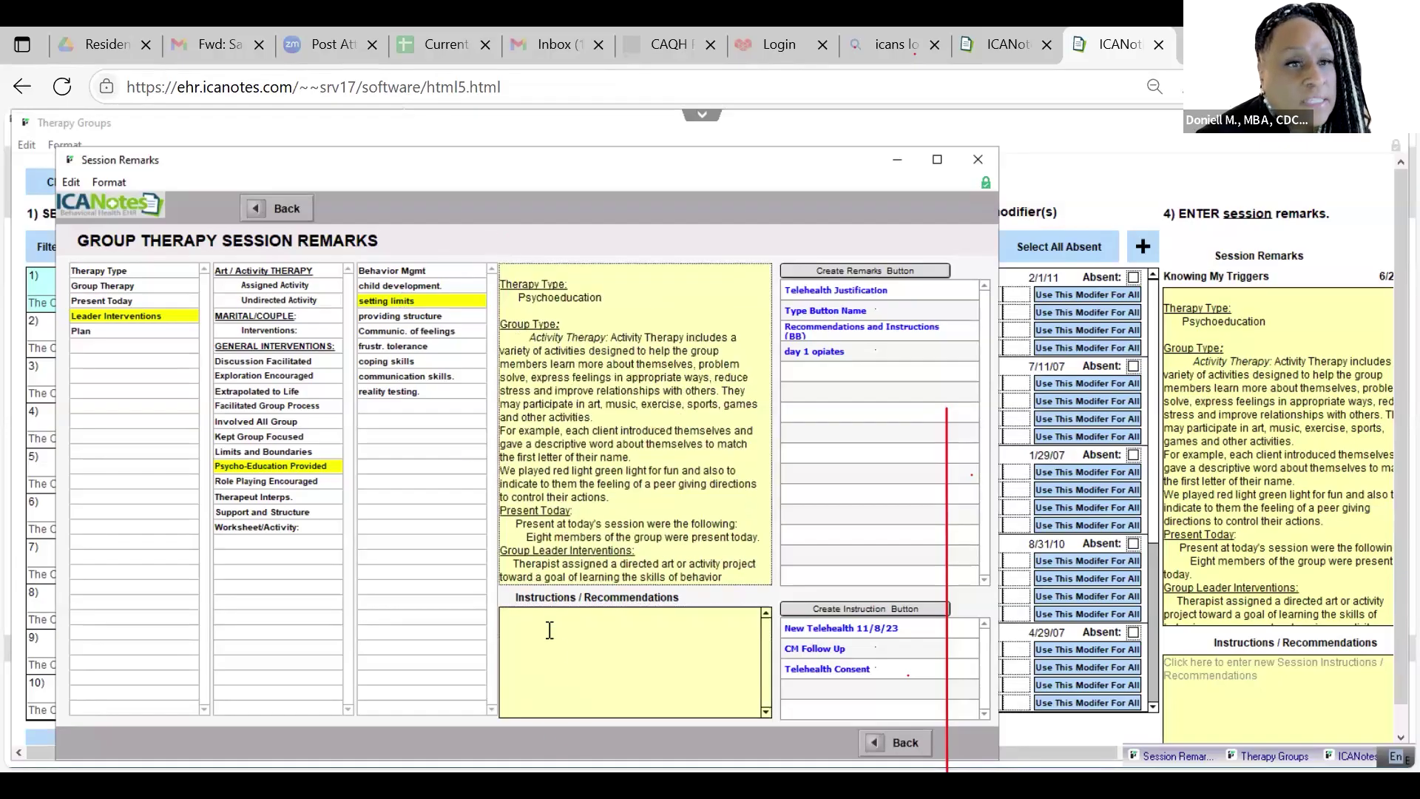
{"action": "left_click", "coordinate": [753, 524]}
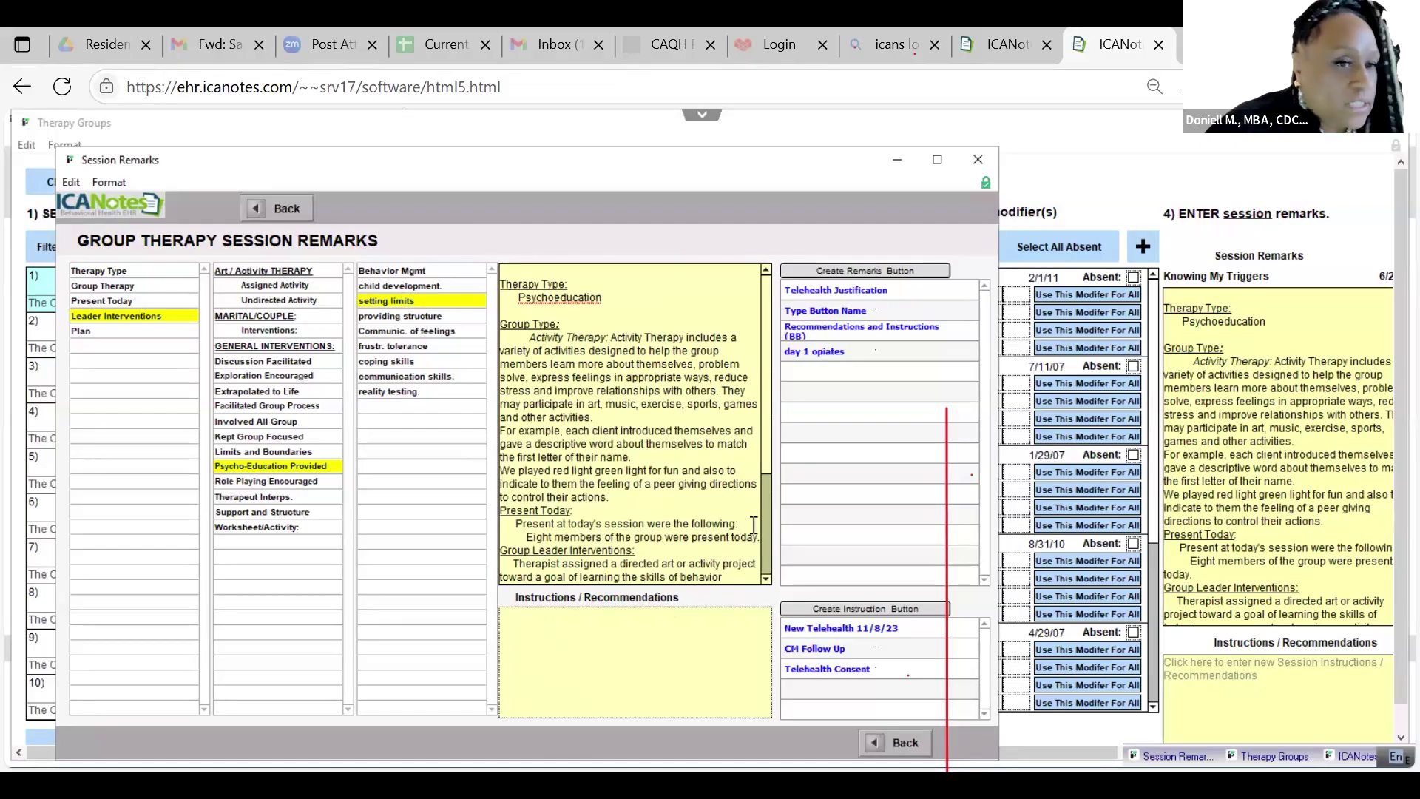
{"action": "left_click", "coordinate": [767, 580]}
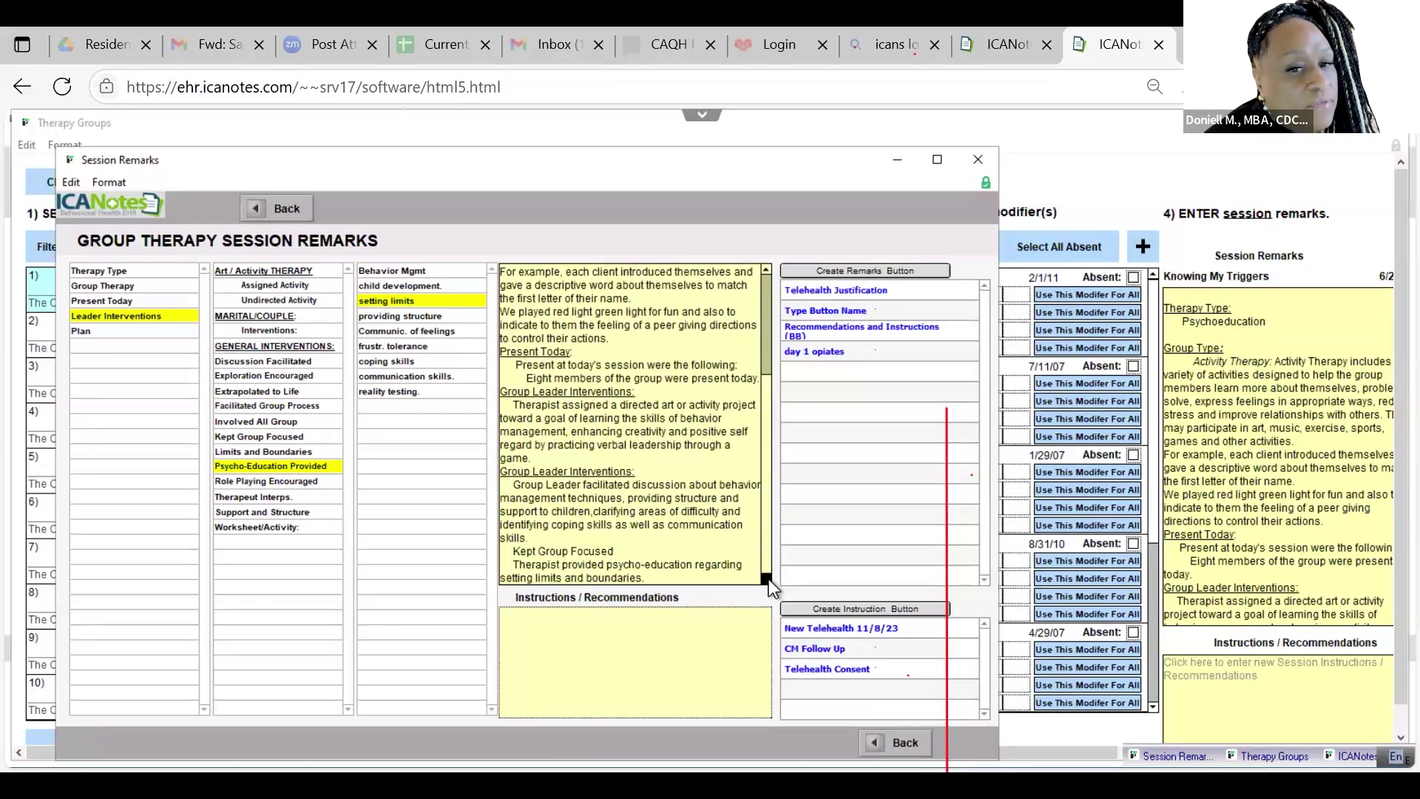
{"action": "scroll", "coordinate": [769, 585], "scroll_direction": "up", "scroll_amount": 4}
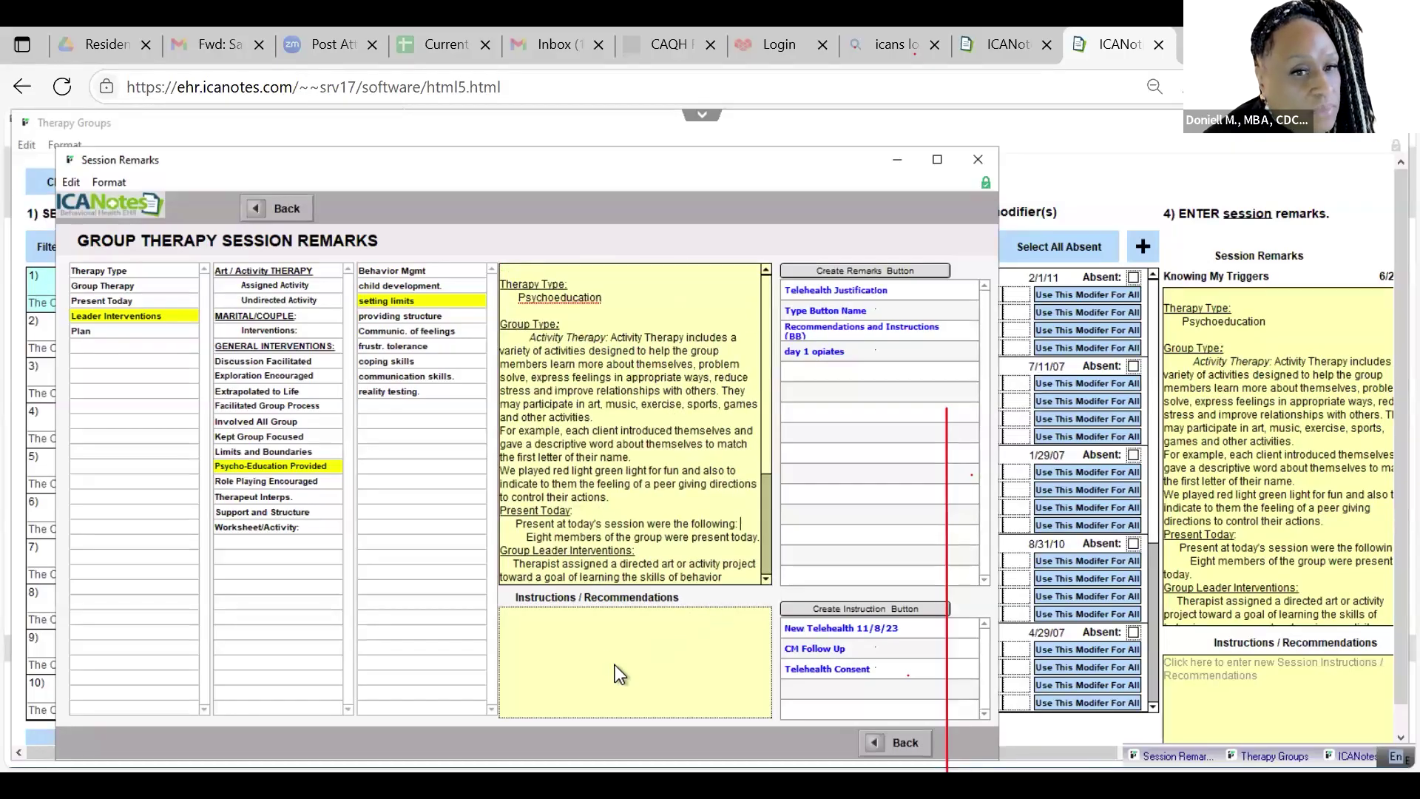
{"action": "scroll", "coordinate": [620, 674], "scroll_direction": "down", "scroll_amount": 4}
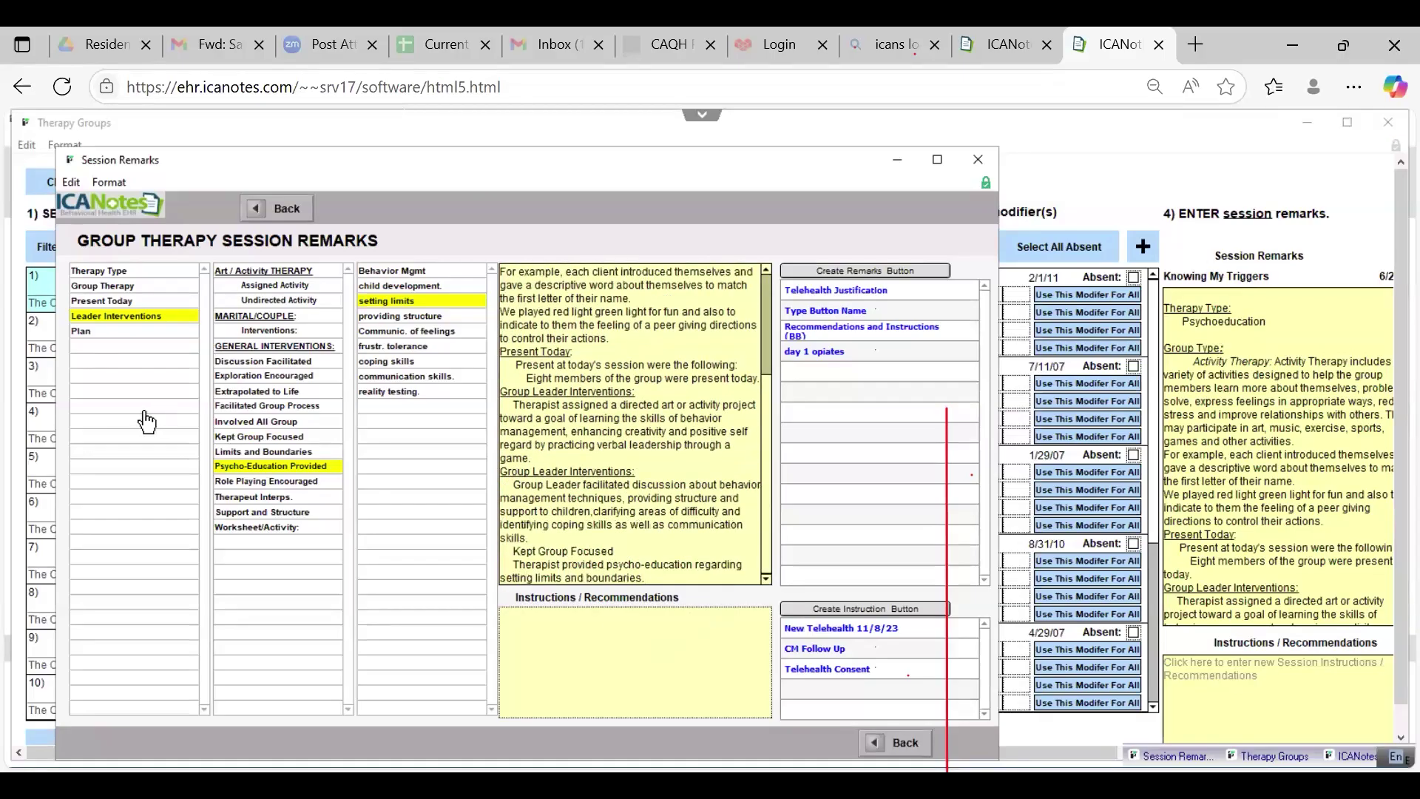
{"action": "left_click", "coordinate": [87, 334]}
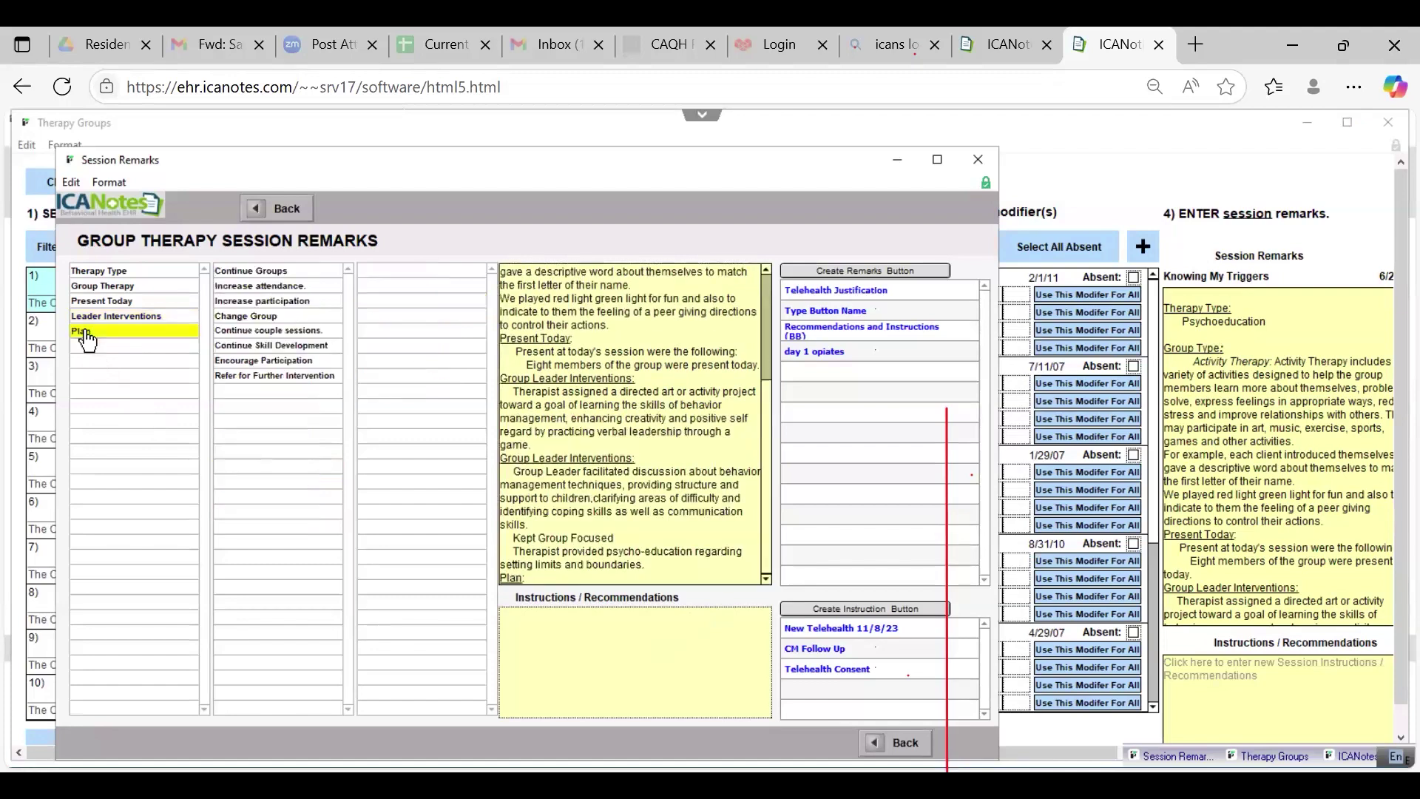
{"action": "left_click", "coordinate": [254, 274]}
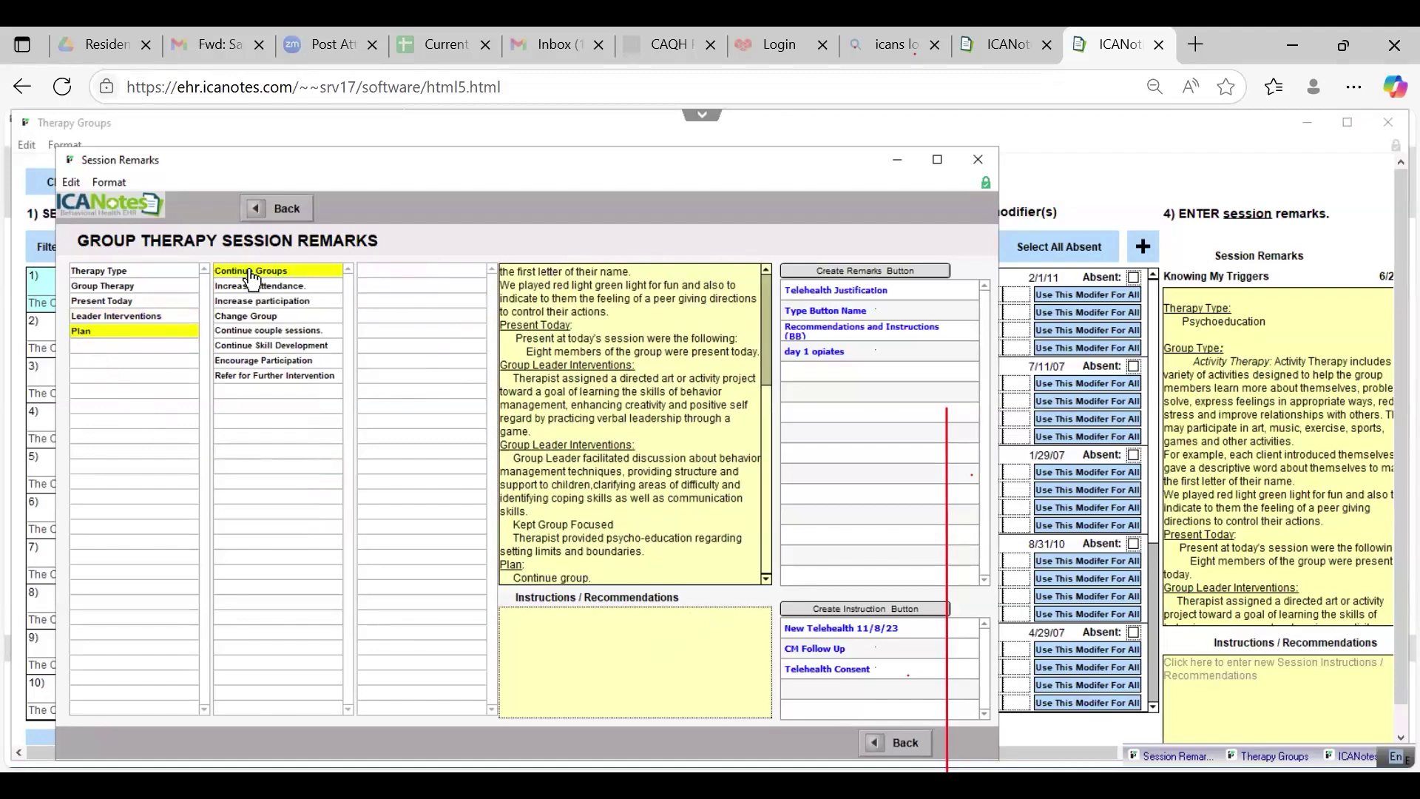
{"action": "left_click", "coordinate": [285, 346]}
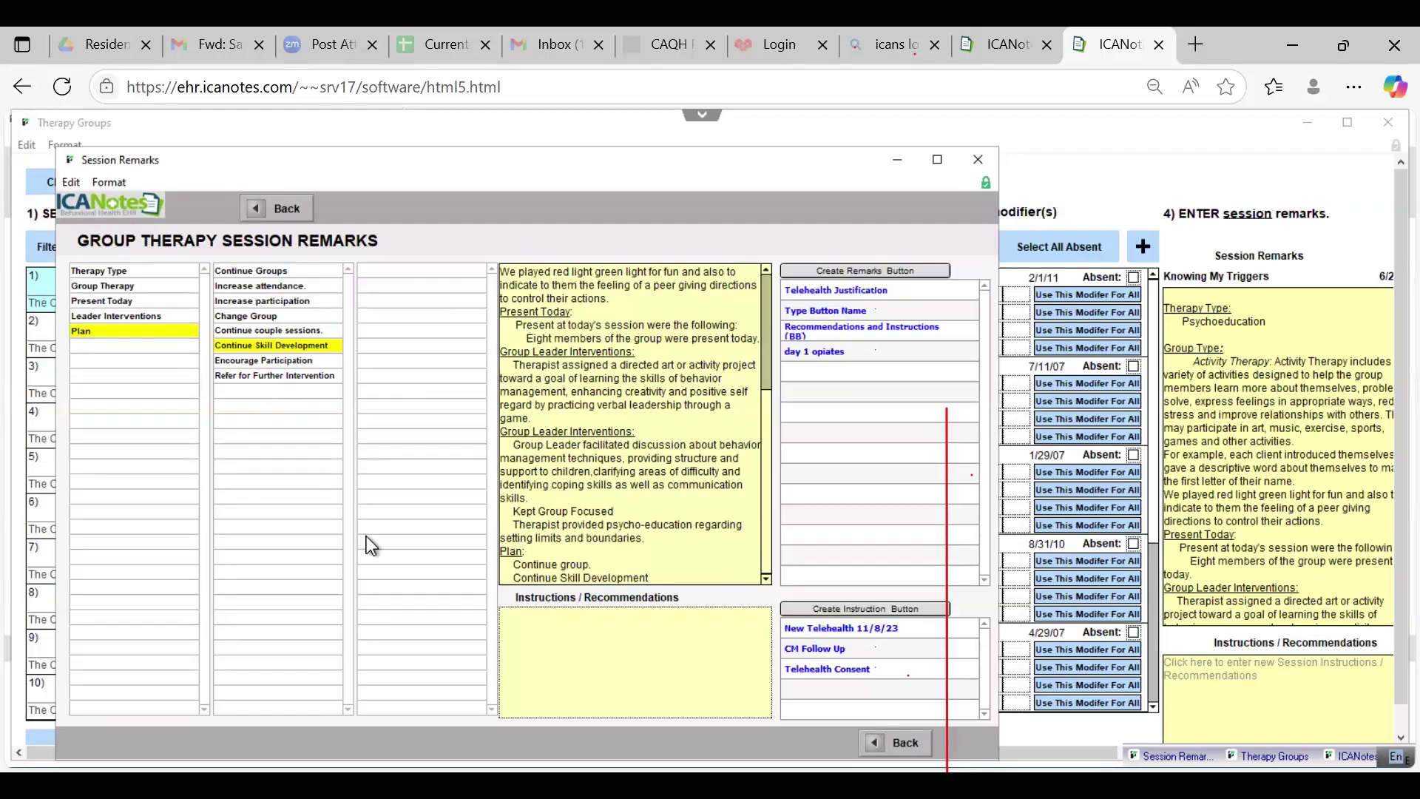
Step: Begin the session's Instructions / Recommendations with "It is recommended that al clients keep a journal"
{"action": "left_click", "coordinate": [551, 627]}
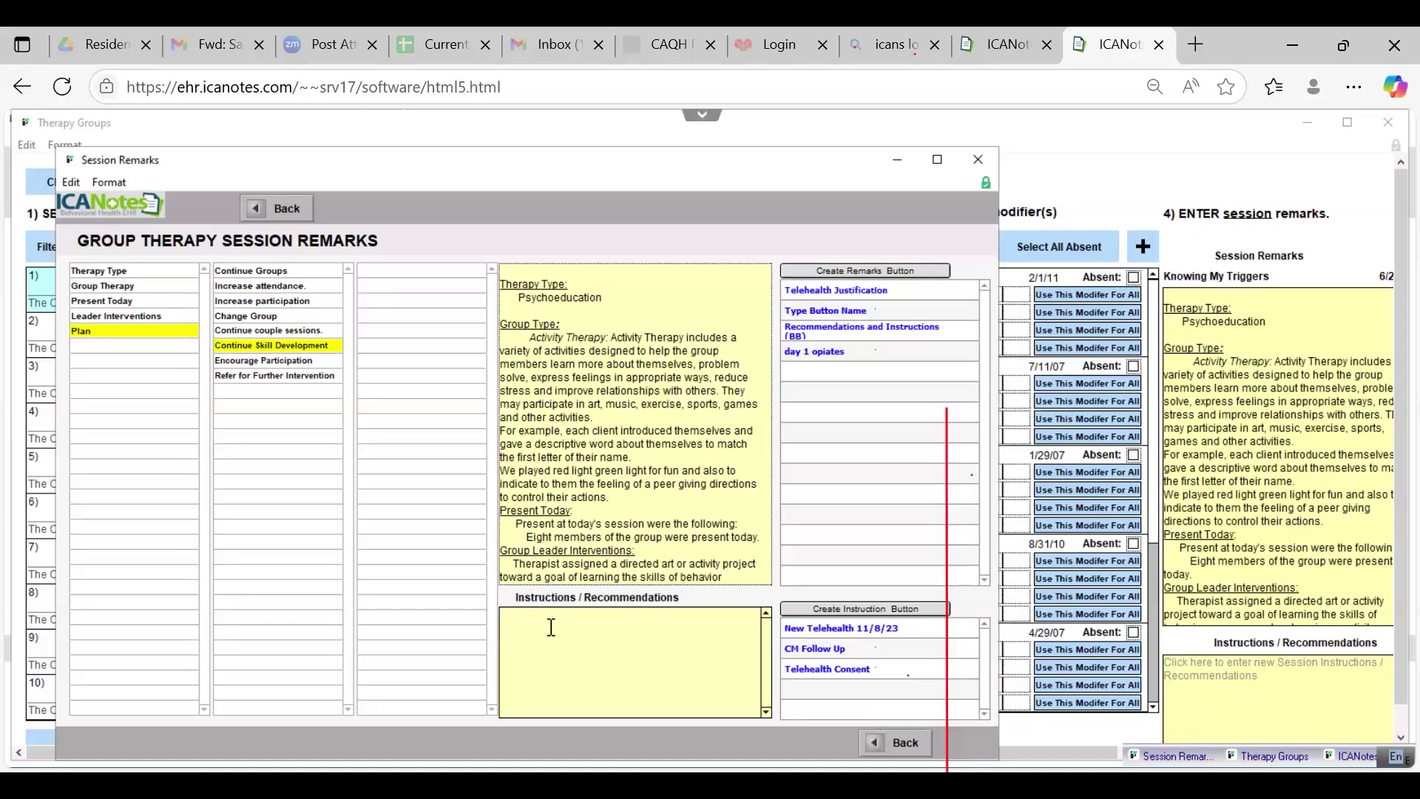
{"action": "type", "text": "It is"}
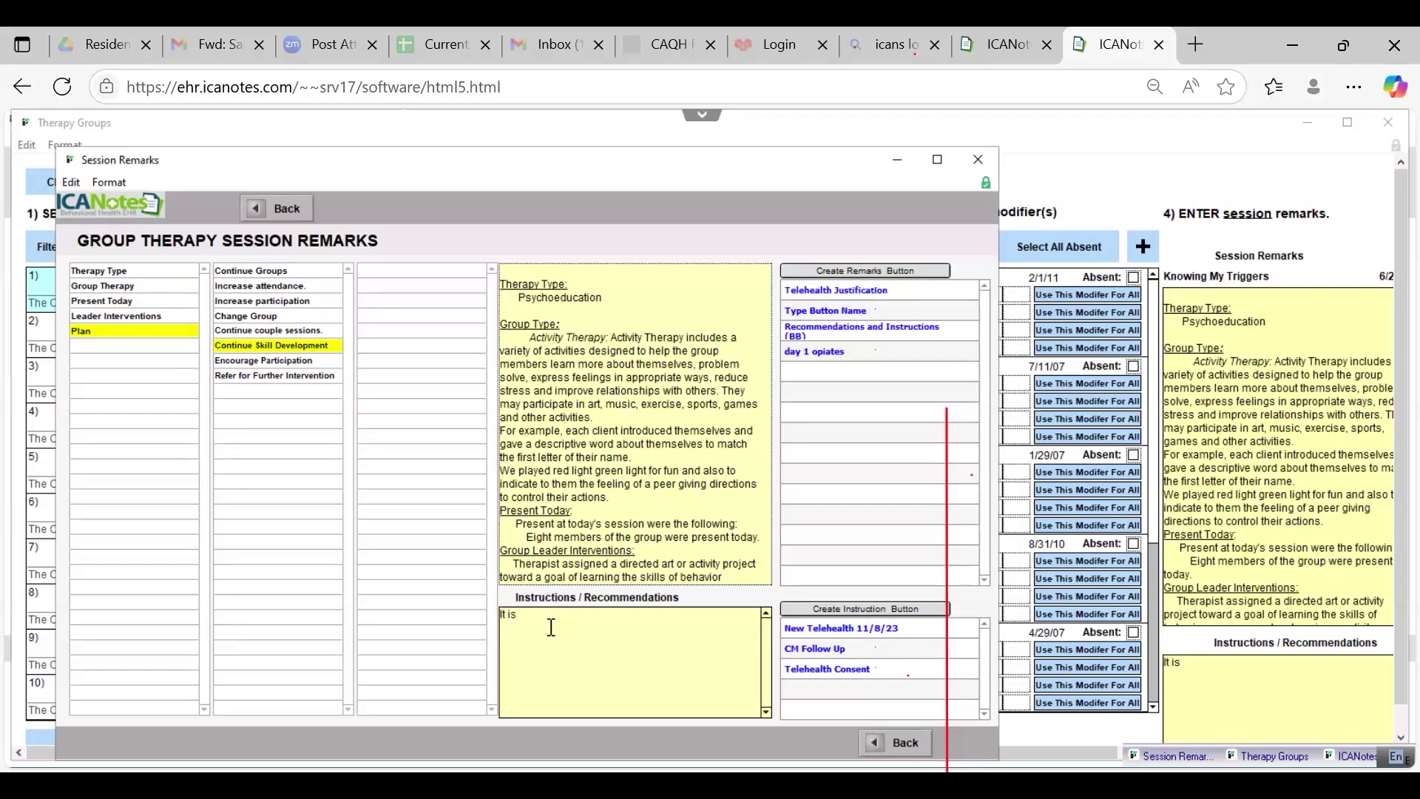
{"action": "type", "text": " redommend"}
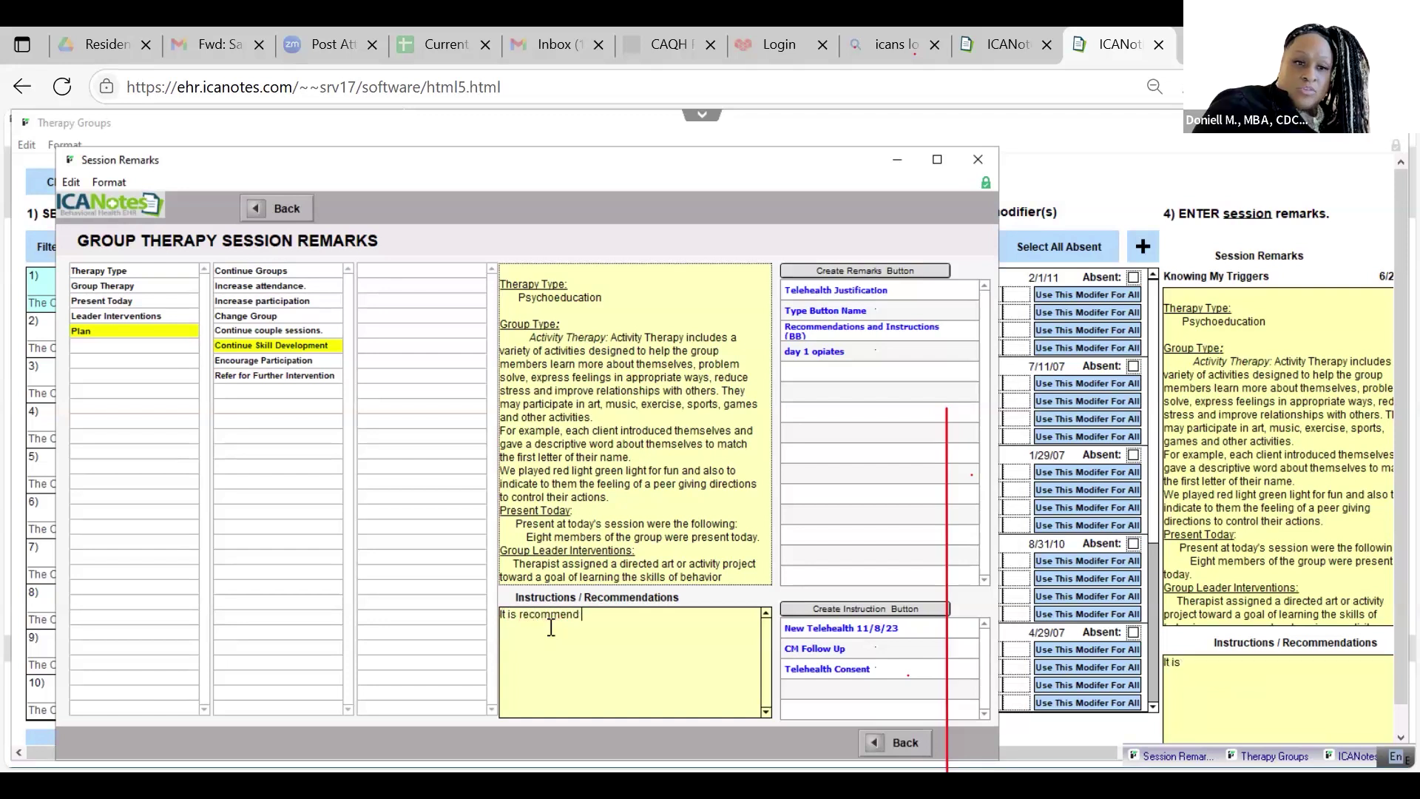
{"action": "type", "text": "ed that"}
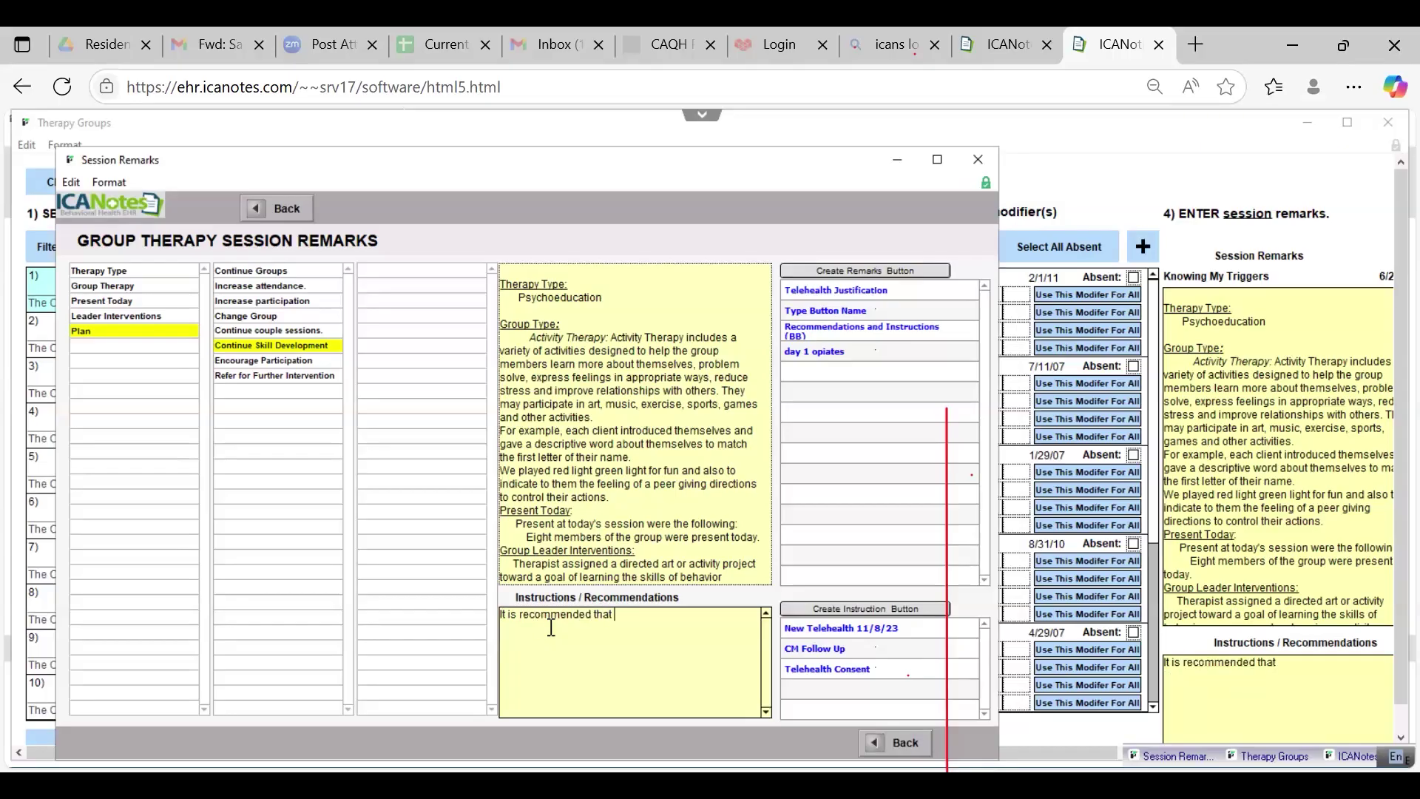
{"action": "type", "text": "a"}
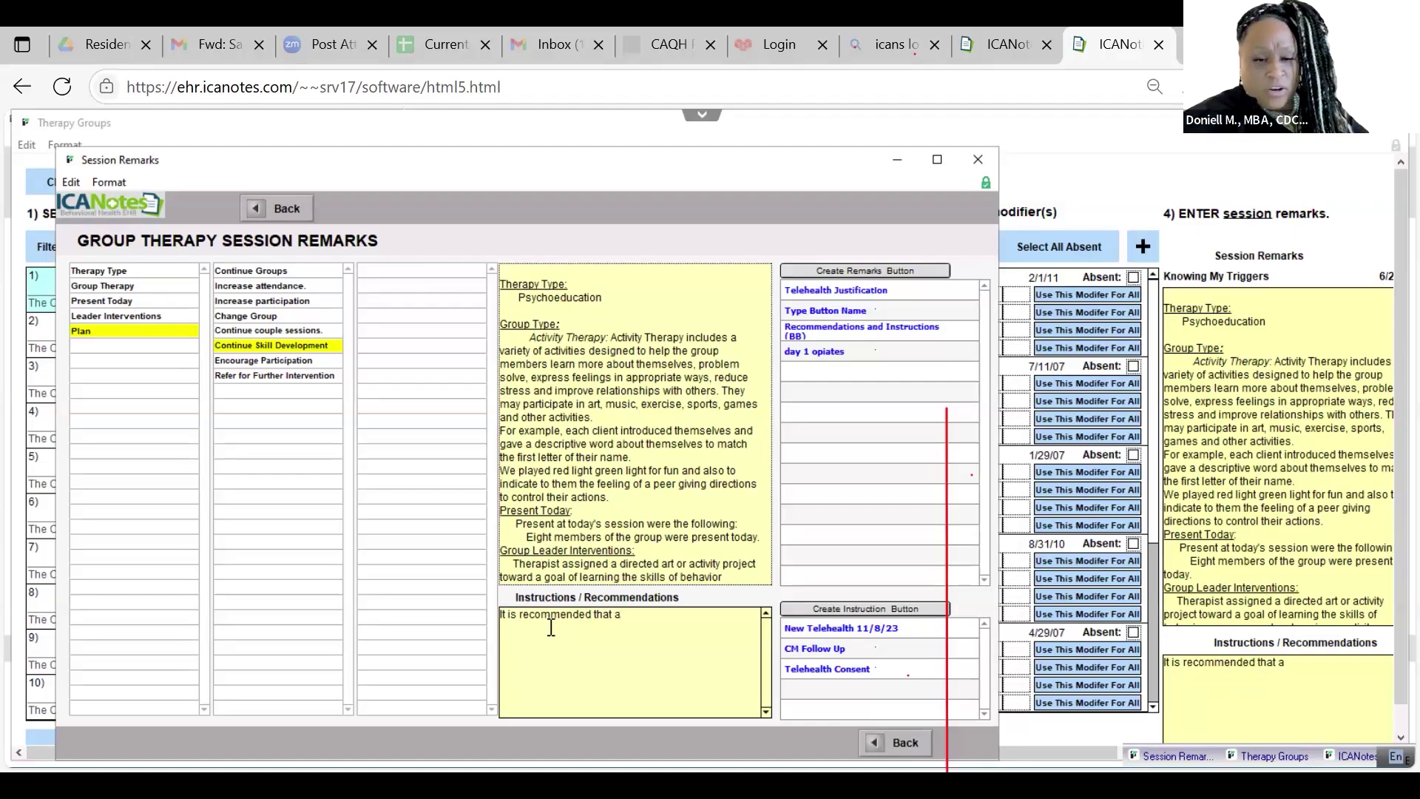
{"action": "type", "text": "l client"}
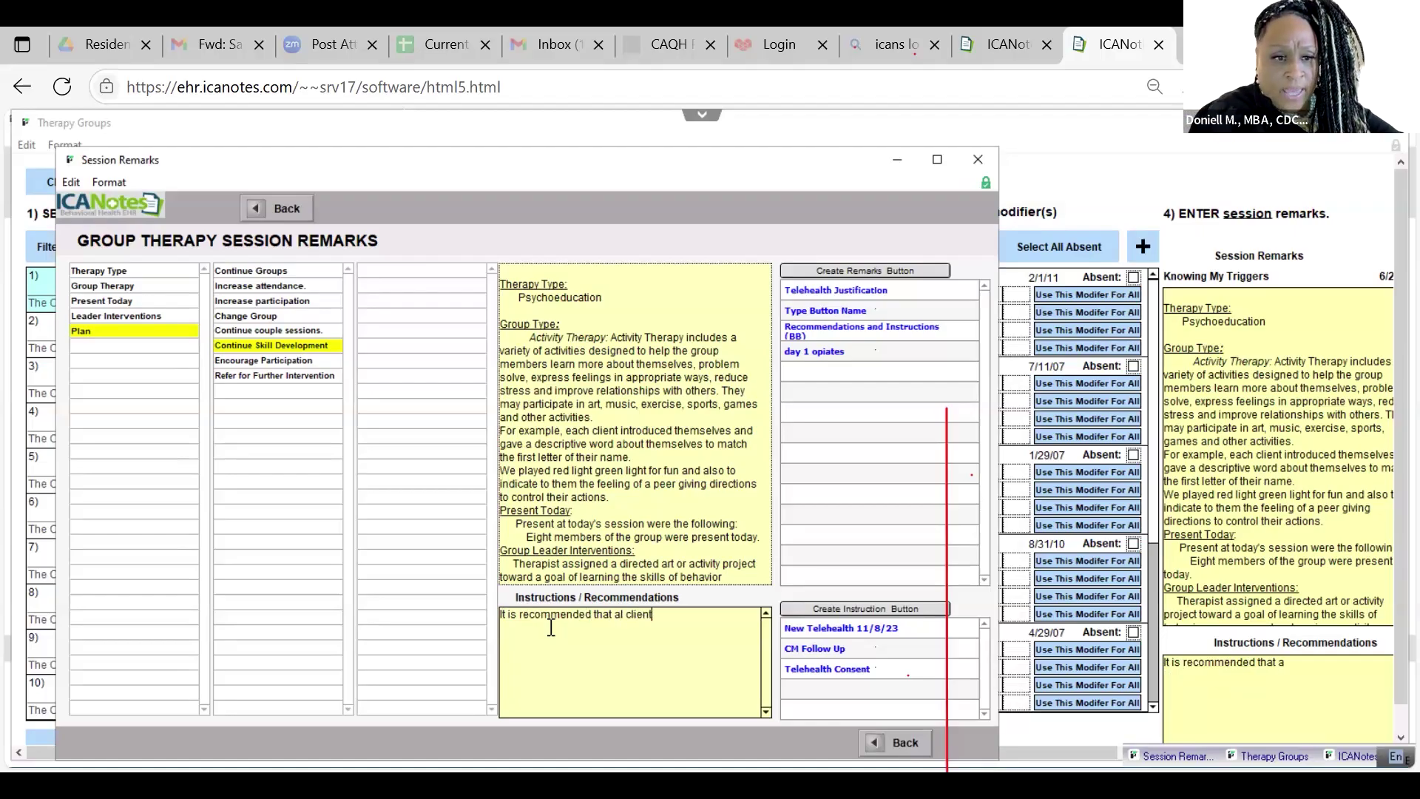
{"action": "type", "text": "s keep a "}
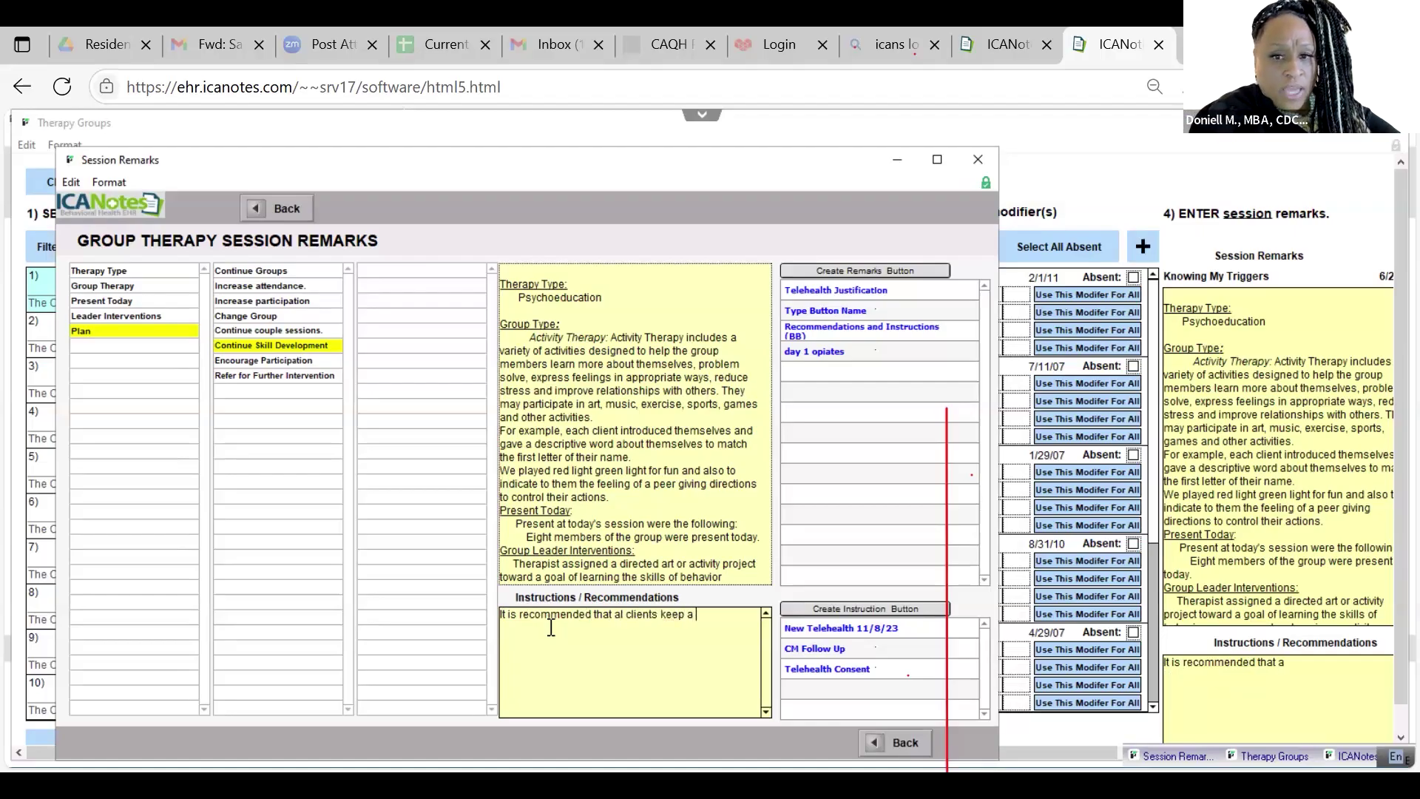
{"action": "type", "text": "journal "}
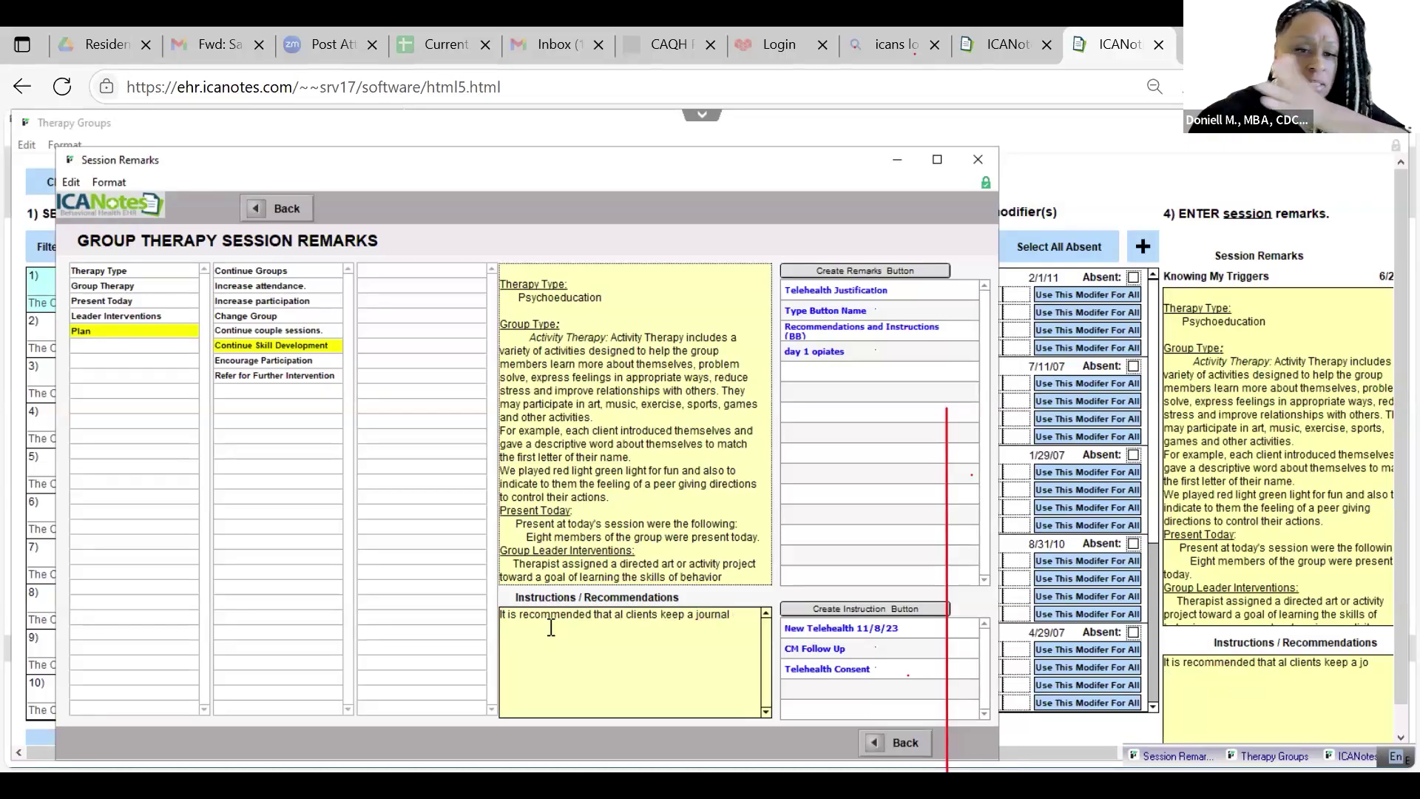
Step: Continue the journal recommendation with "so that they are constantly aware of their progress"
{"action": "type", "text": "so tha"}
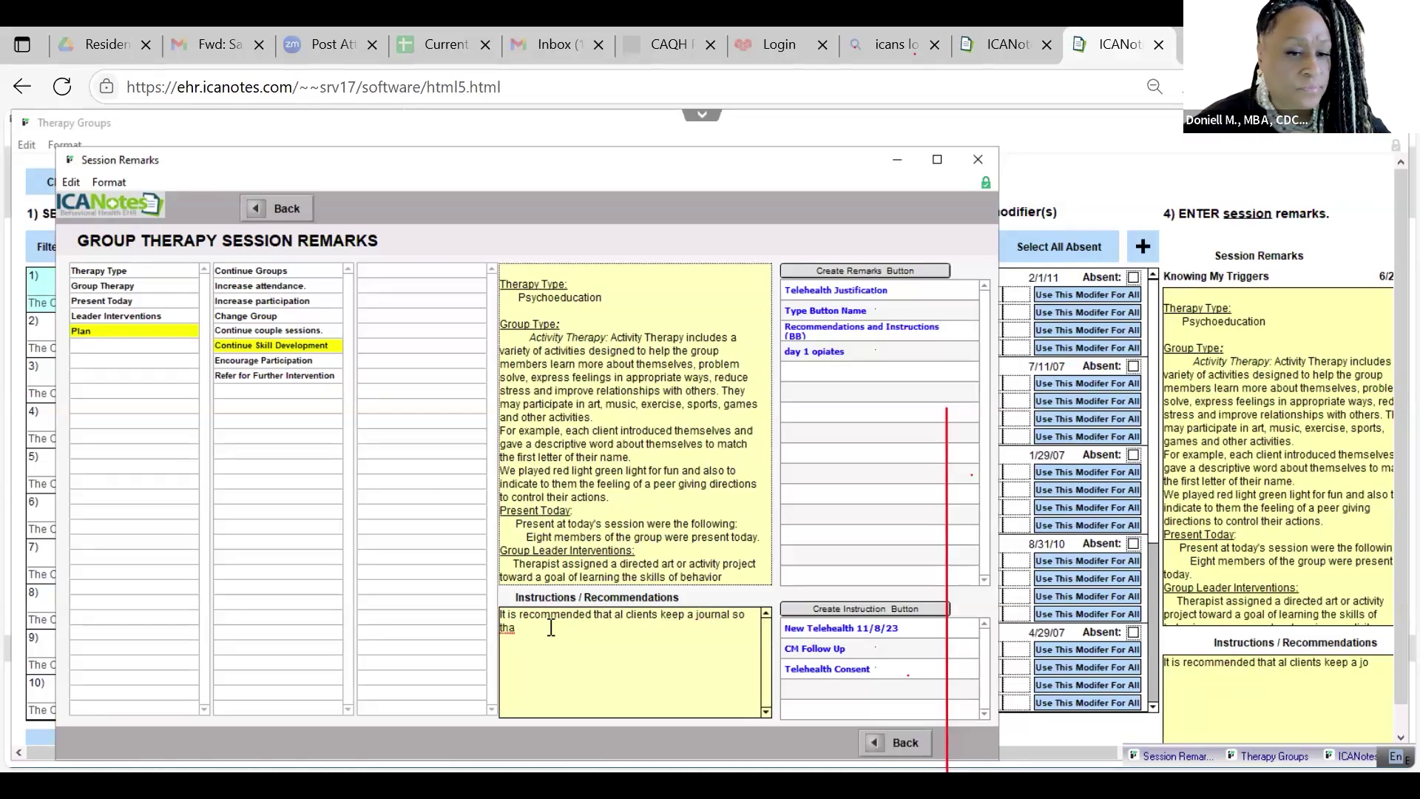
{"action": "type", "text": "t t"}
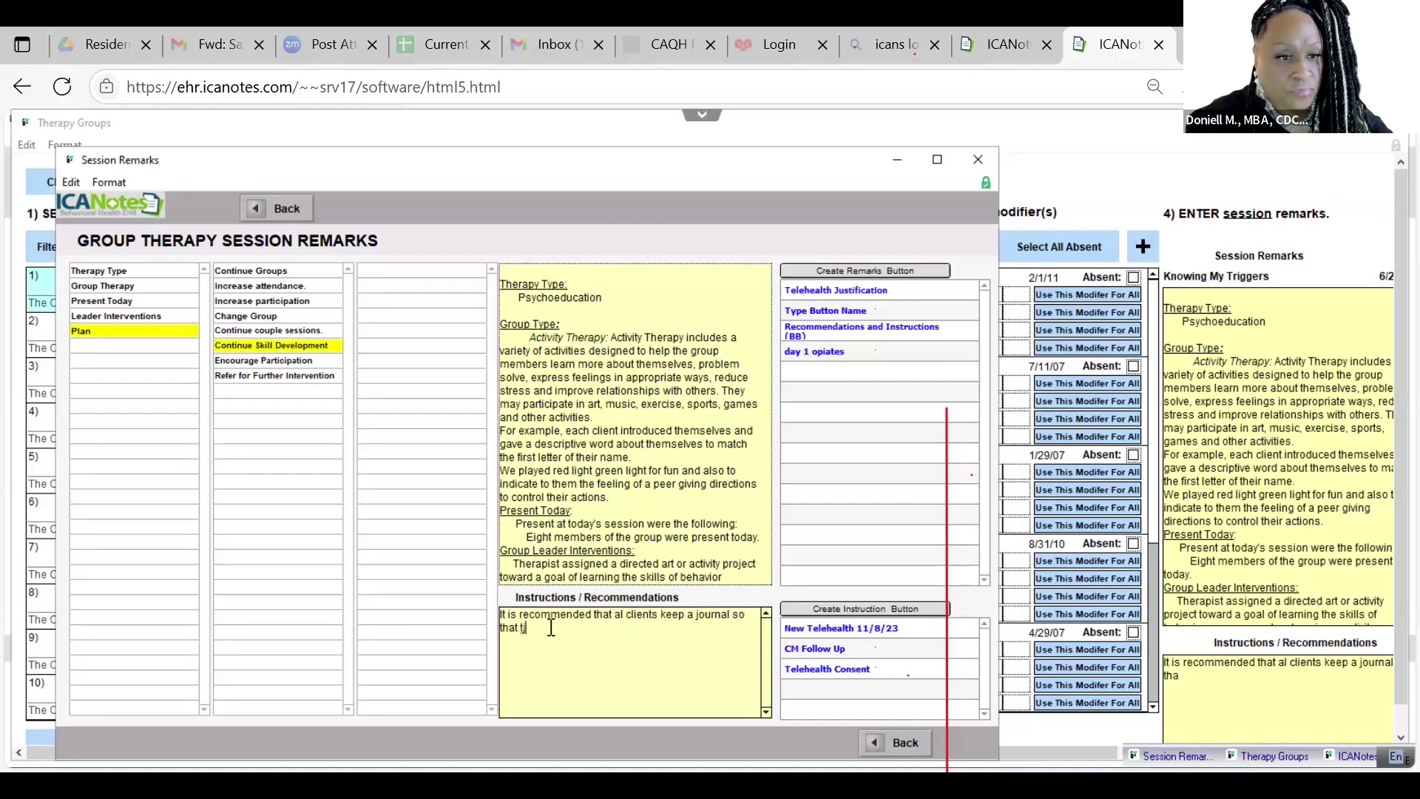
{"action": "type", "text": "hey"}
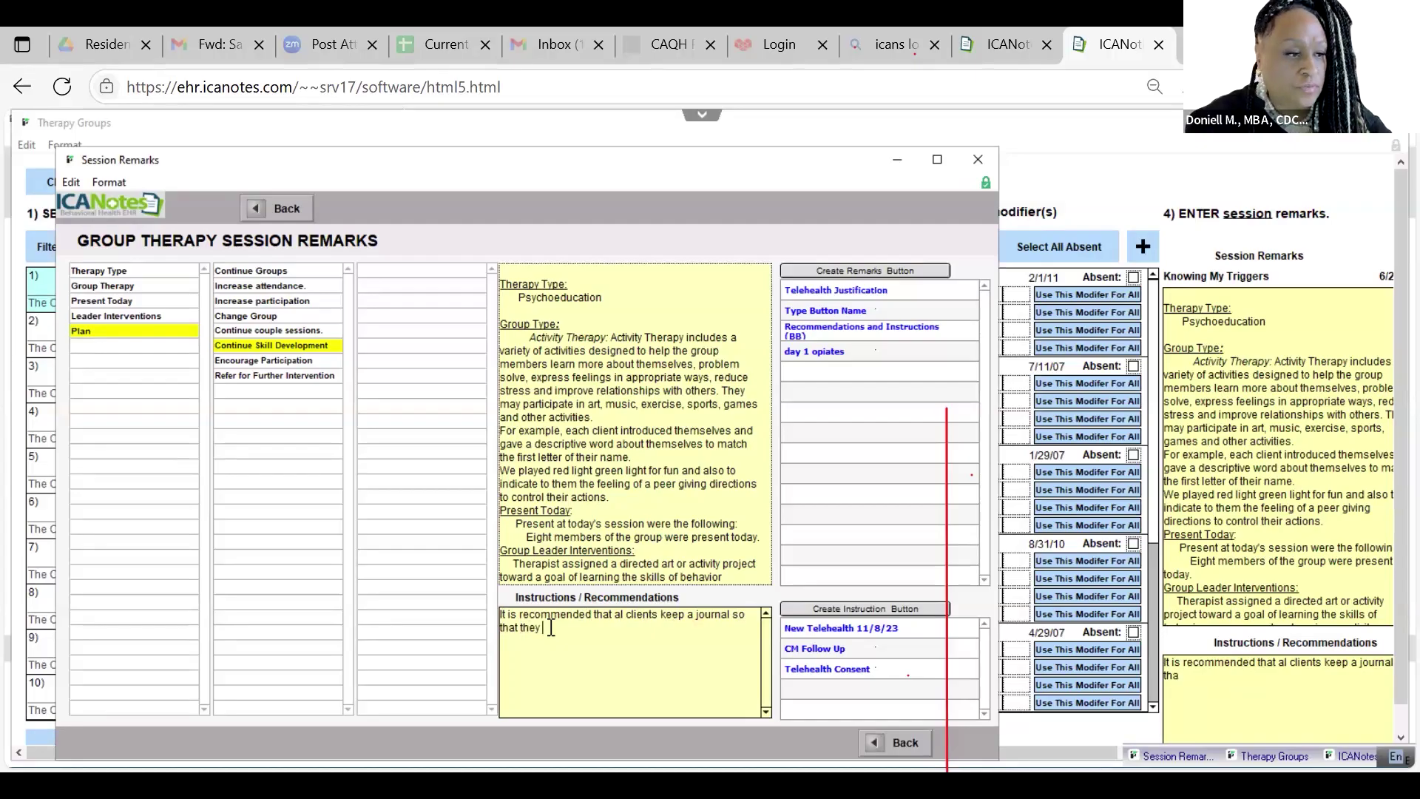
{"action": "type", "text": " areconst"}
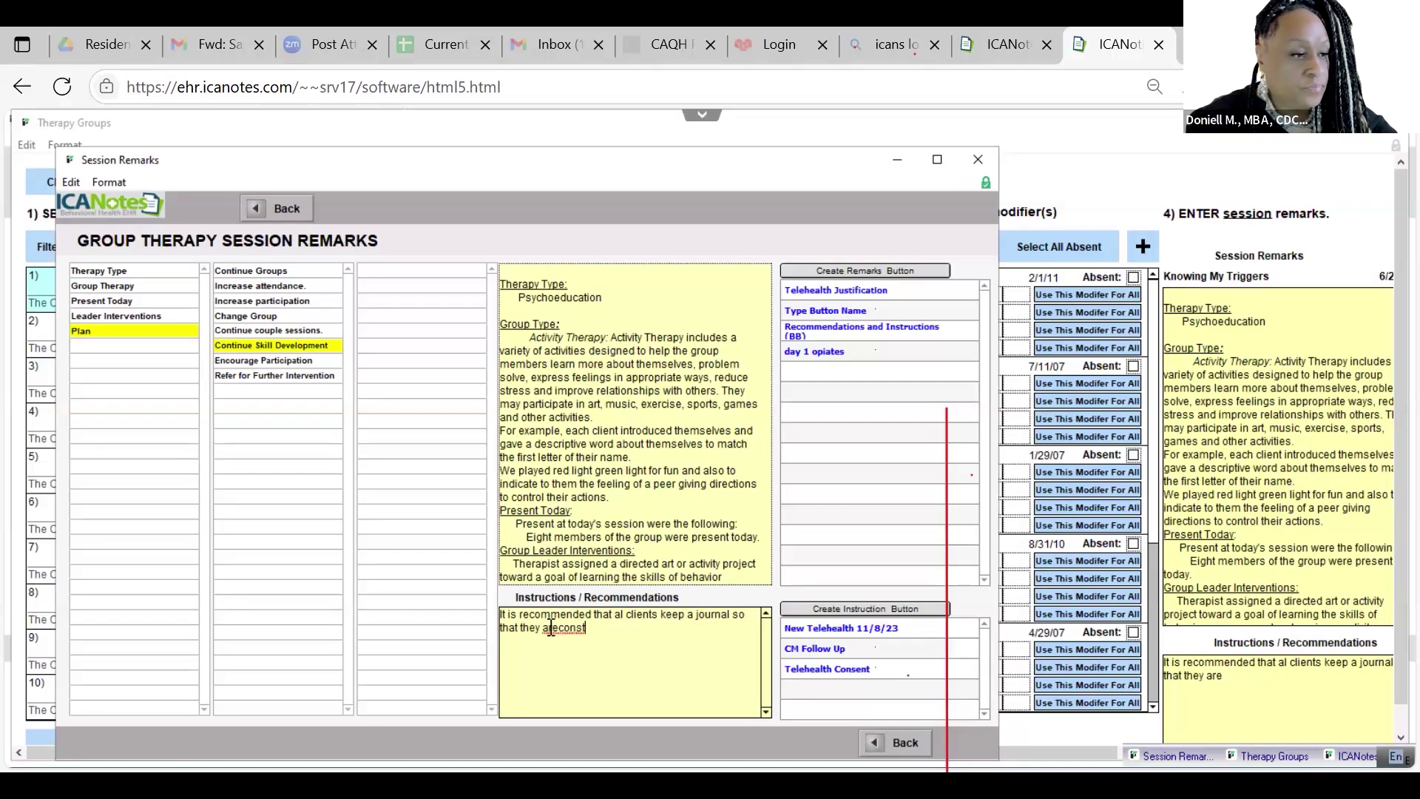
{"action": "type", "text": "antly awar"}
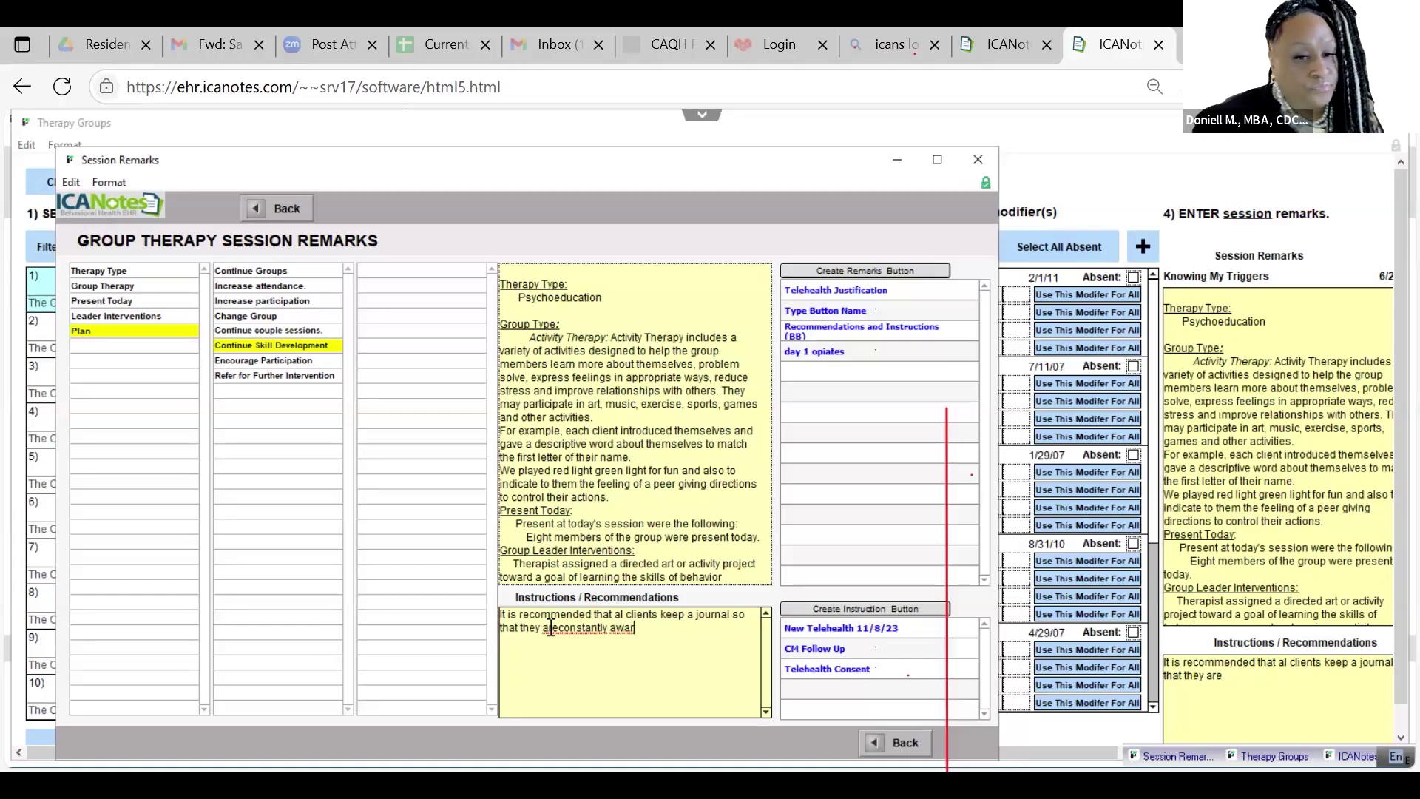
{"action": "type", "text": "e of th"}
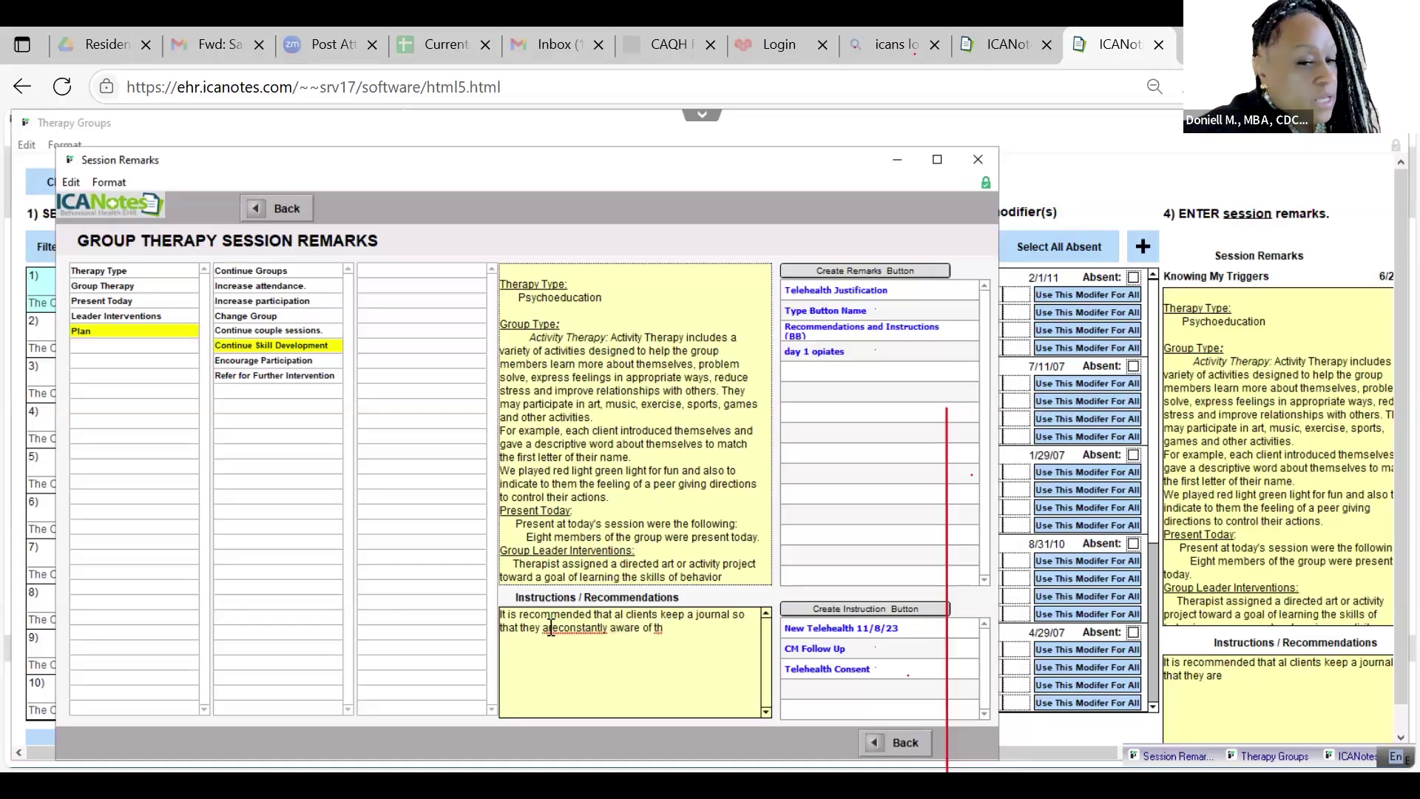
{"action": "type", "text": "eir progress"}
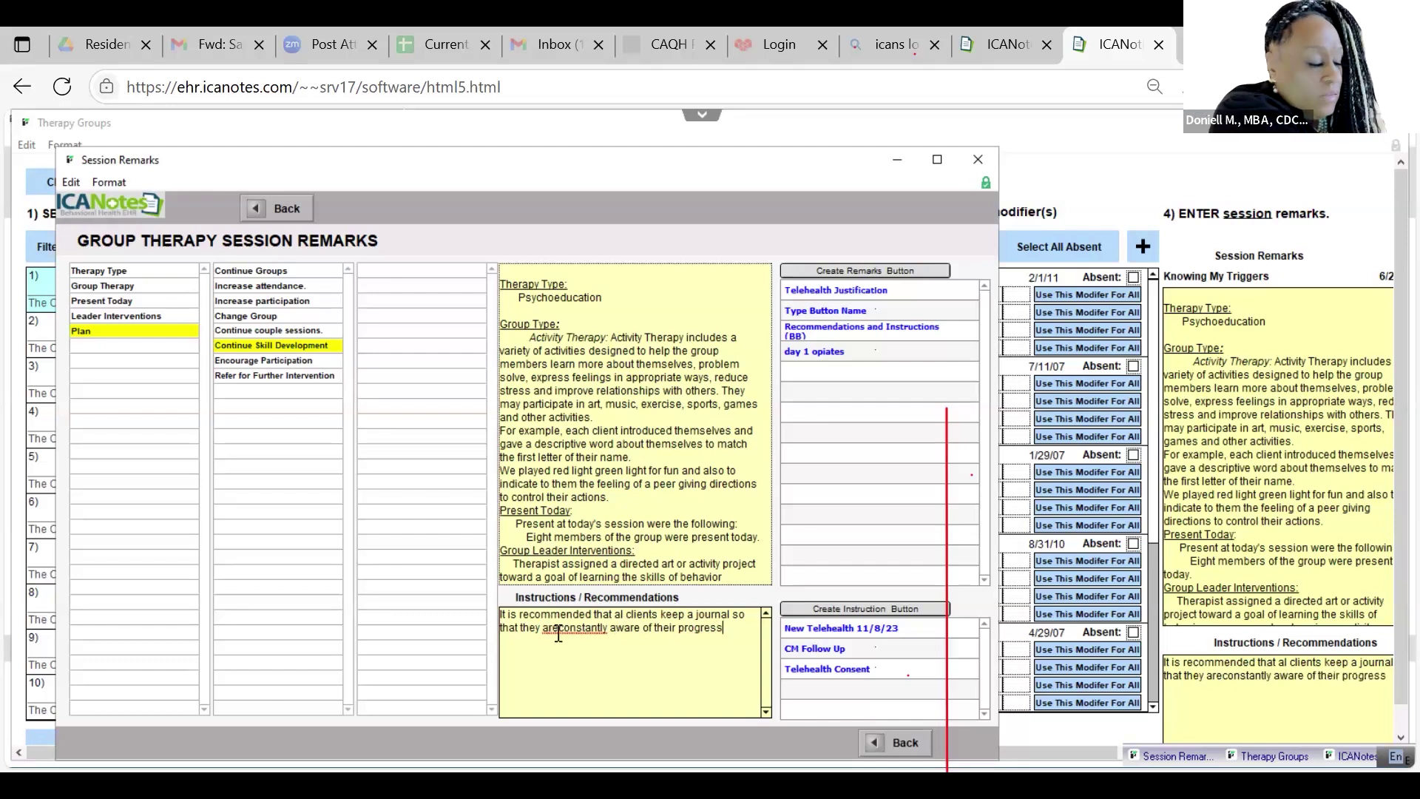
{"action": "left_click", "coordinate": [558, 628]}
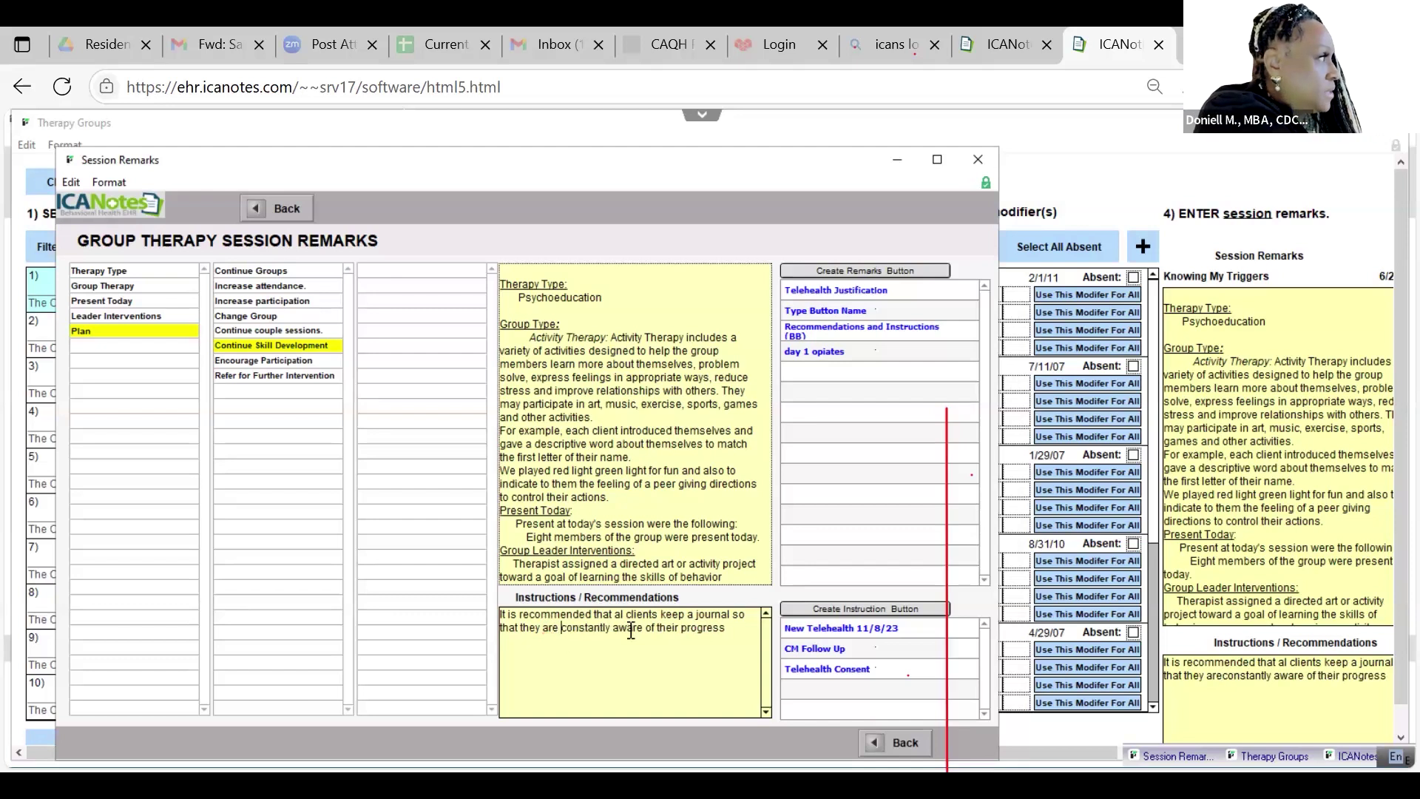
Step: End the recommendation with a period, add "This has helped with their motivation during group sessions." and close the session remarks
{"action": "left_click", "coordinate": [735, 632]}
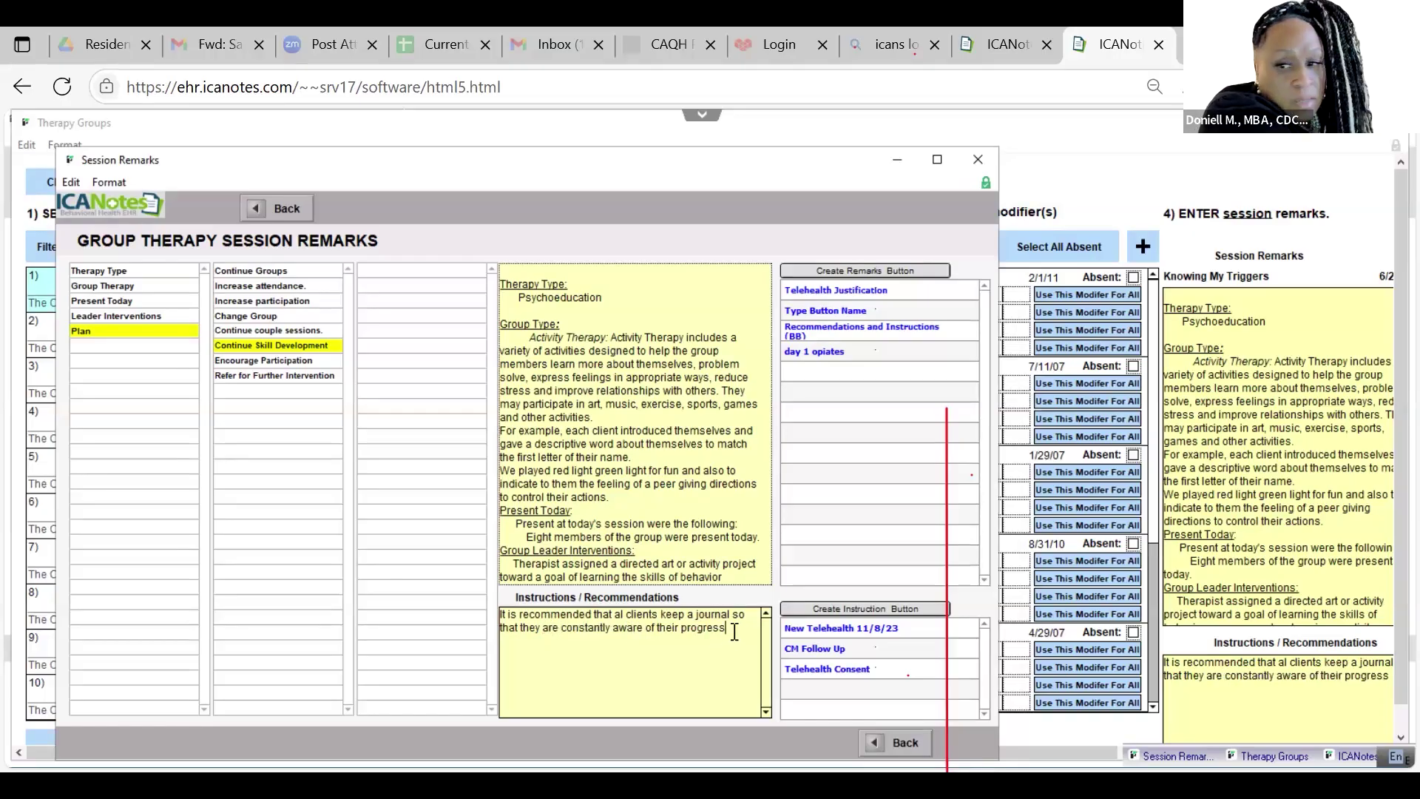
{"action": "type", "text": "This hel"}
{"action": "key", "text": "BackSpace"}
{"action": "key", "text": "BackSpace"}
{"action": "key", "text": "BackSpace"}
{"action": "type", "text": "ha"}
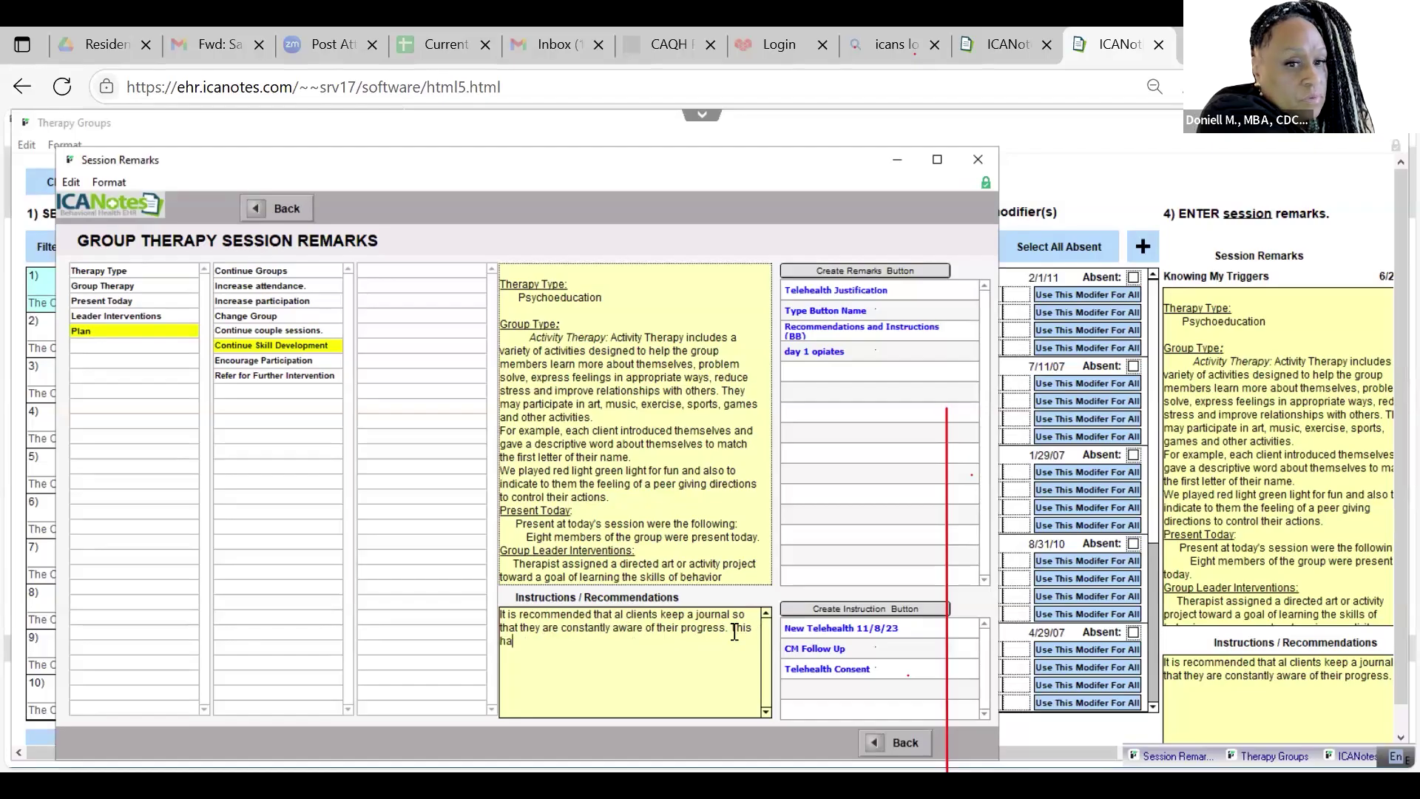
{"action": "type", "text": "s helpe"}
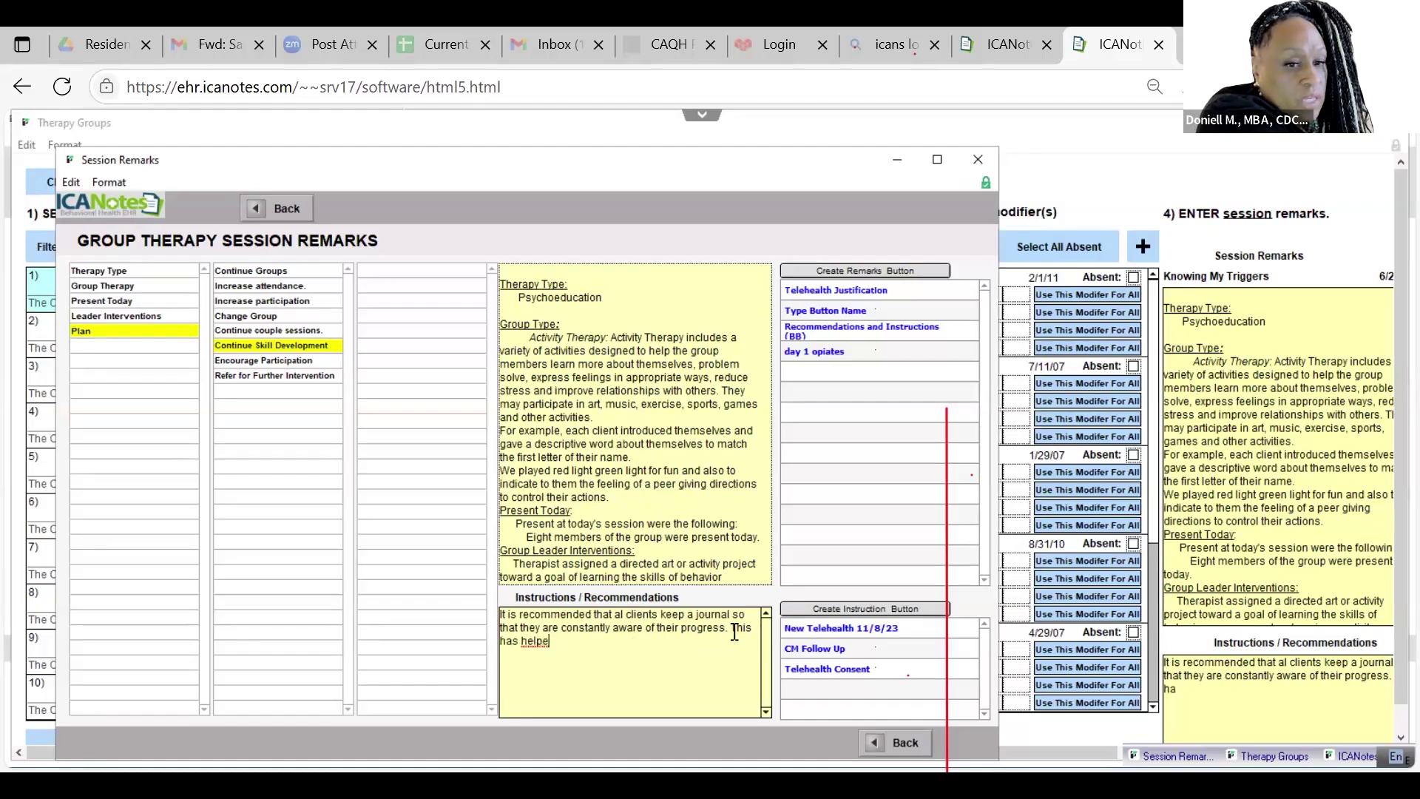
{"action": "type", "text": "d with t"}
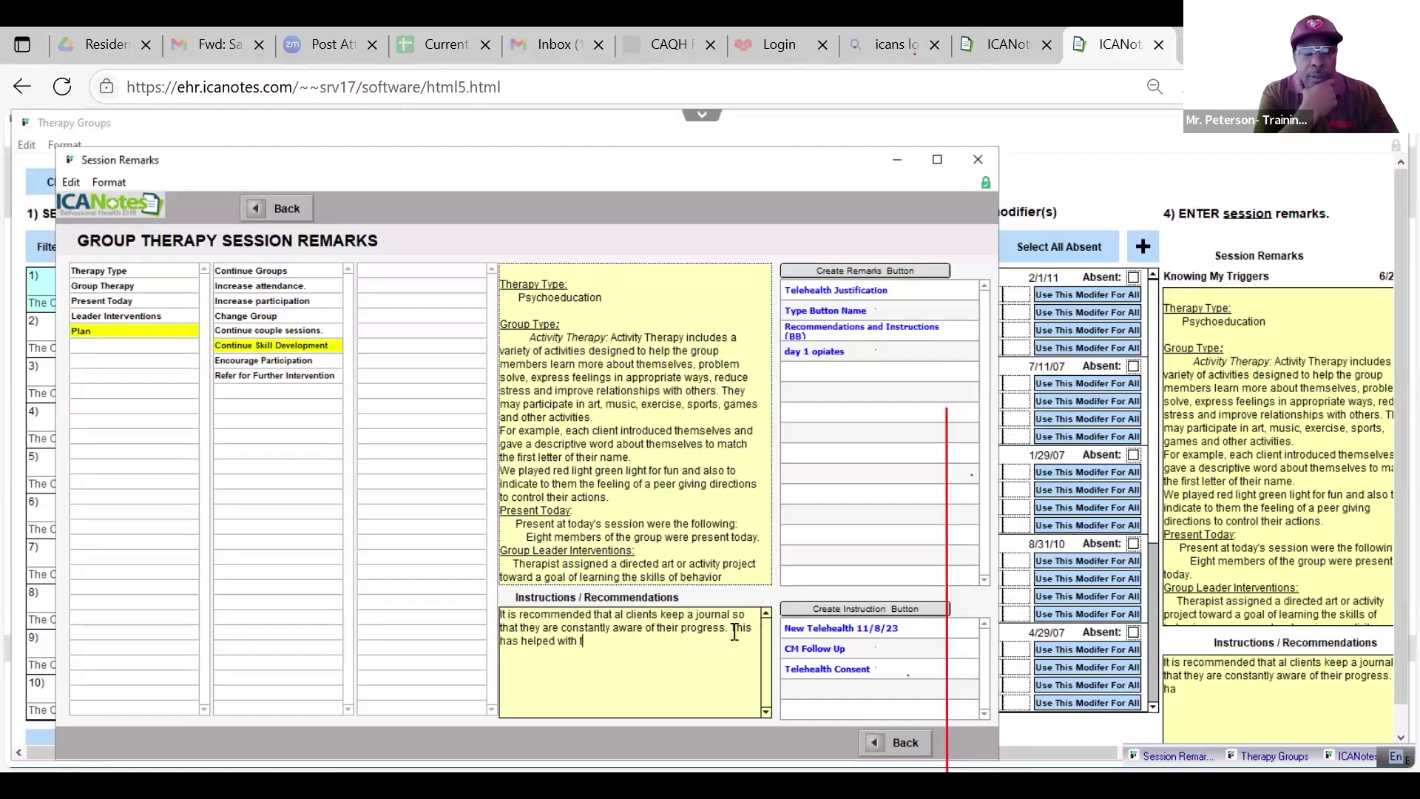
{"action": "type", "text": "heir motivatu"}
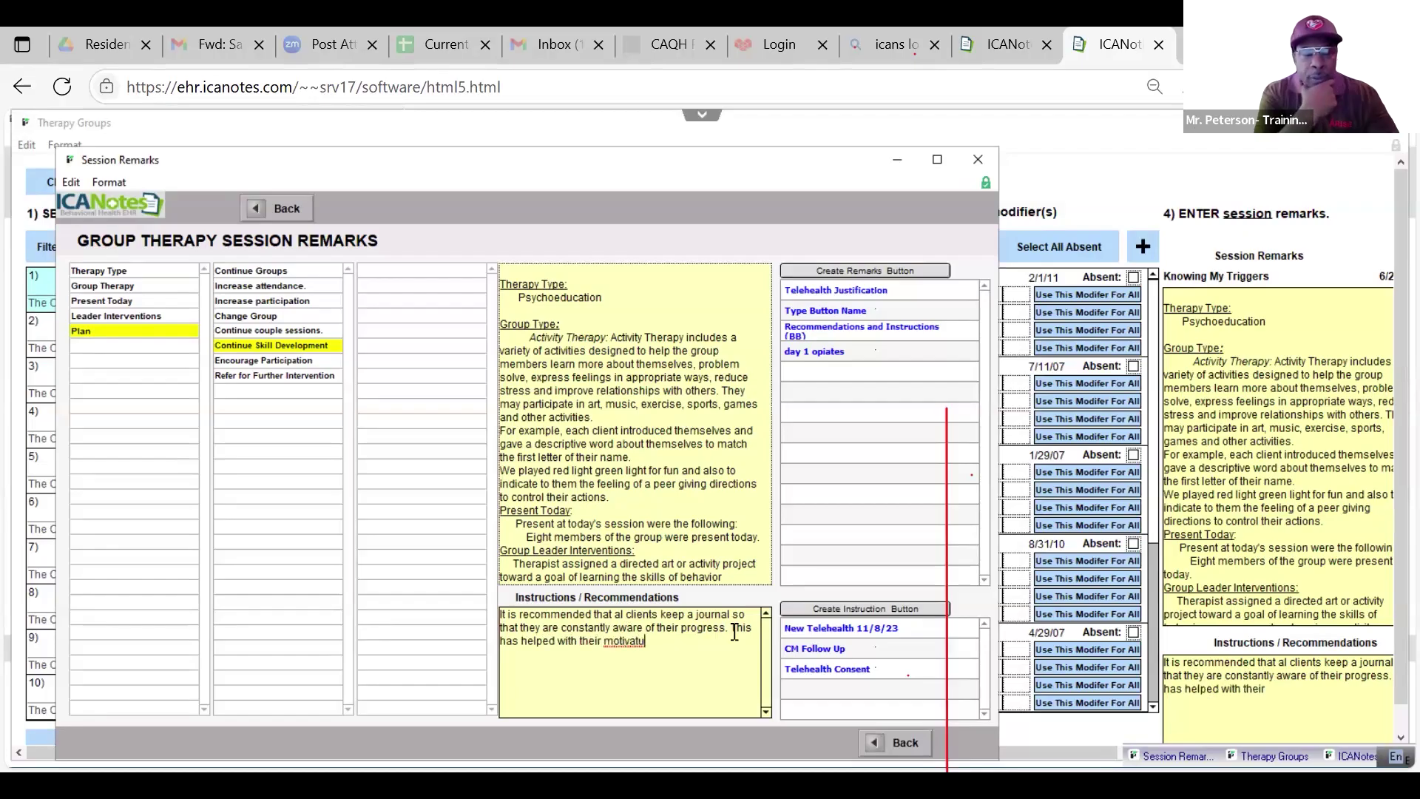
{"action": "key", "text": "BackSpace"}
{"action": "type", "text": "ion"}
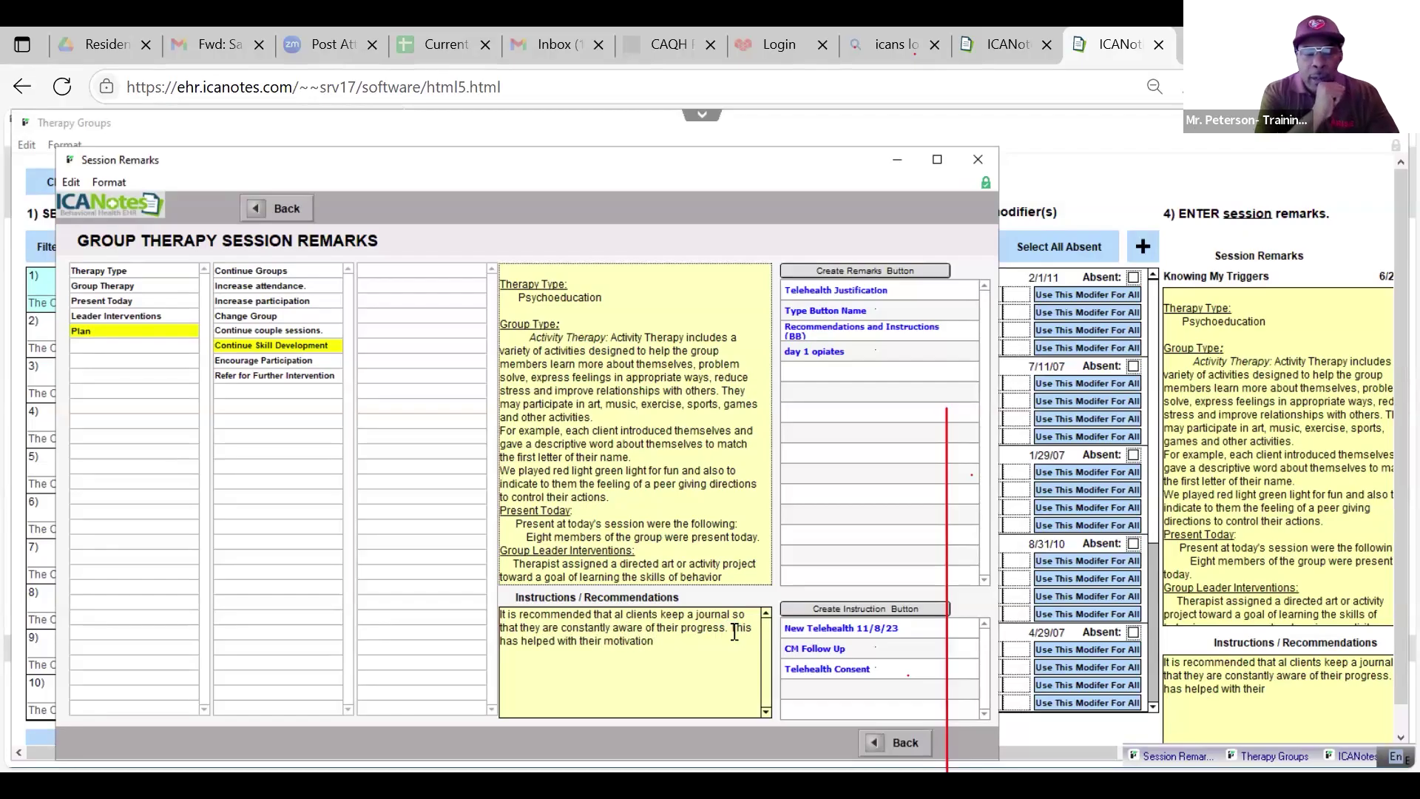
{"action": "type", "text": " during"}
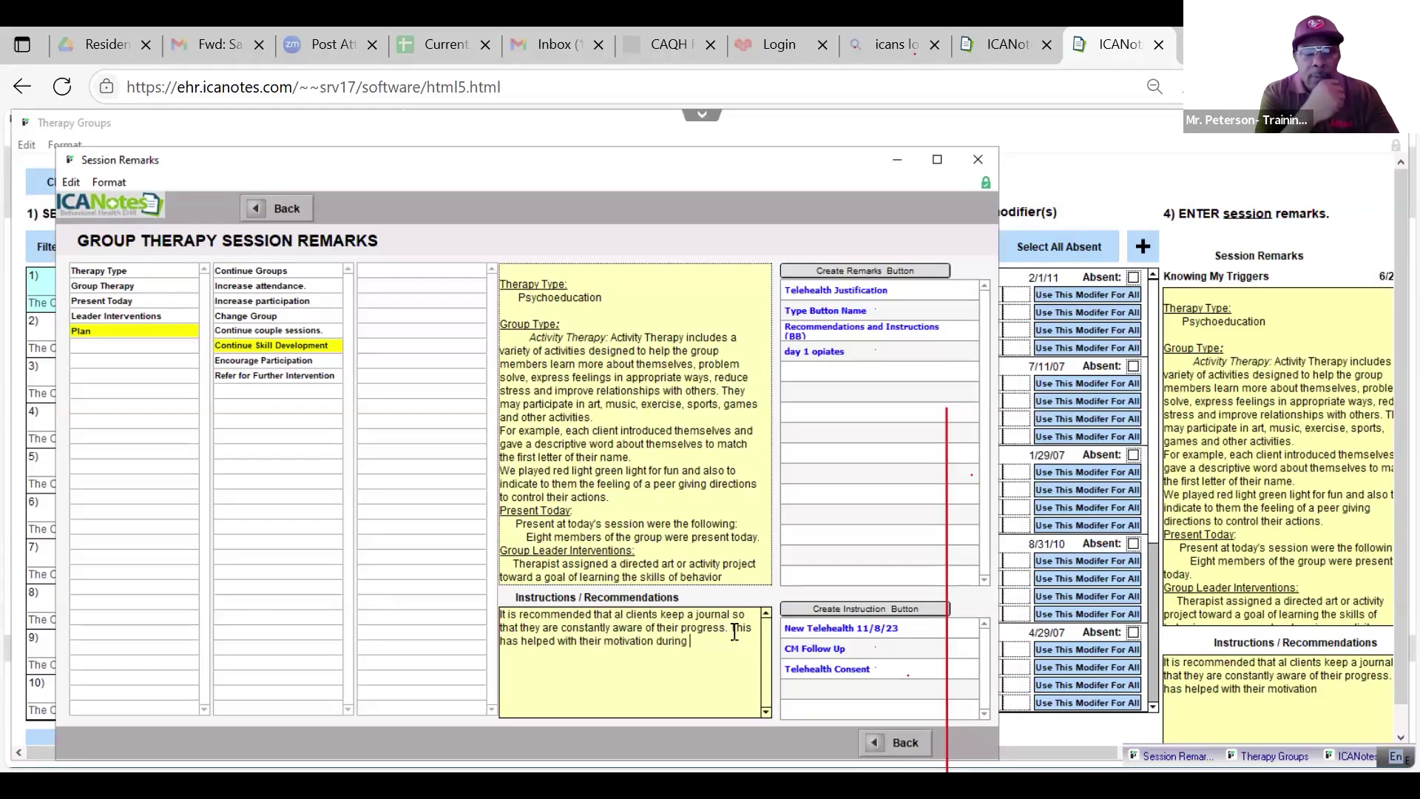
{"action": "type", "text": " gr"}
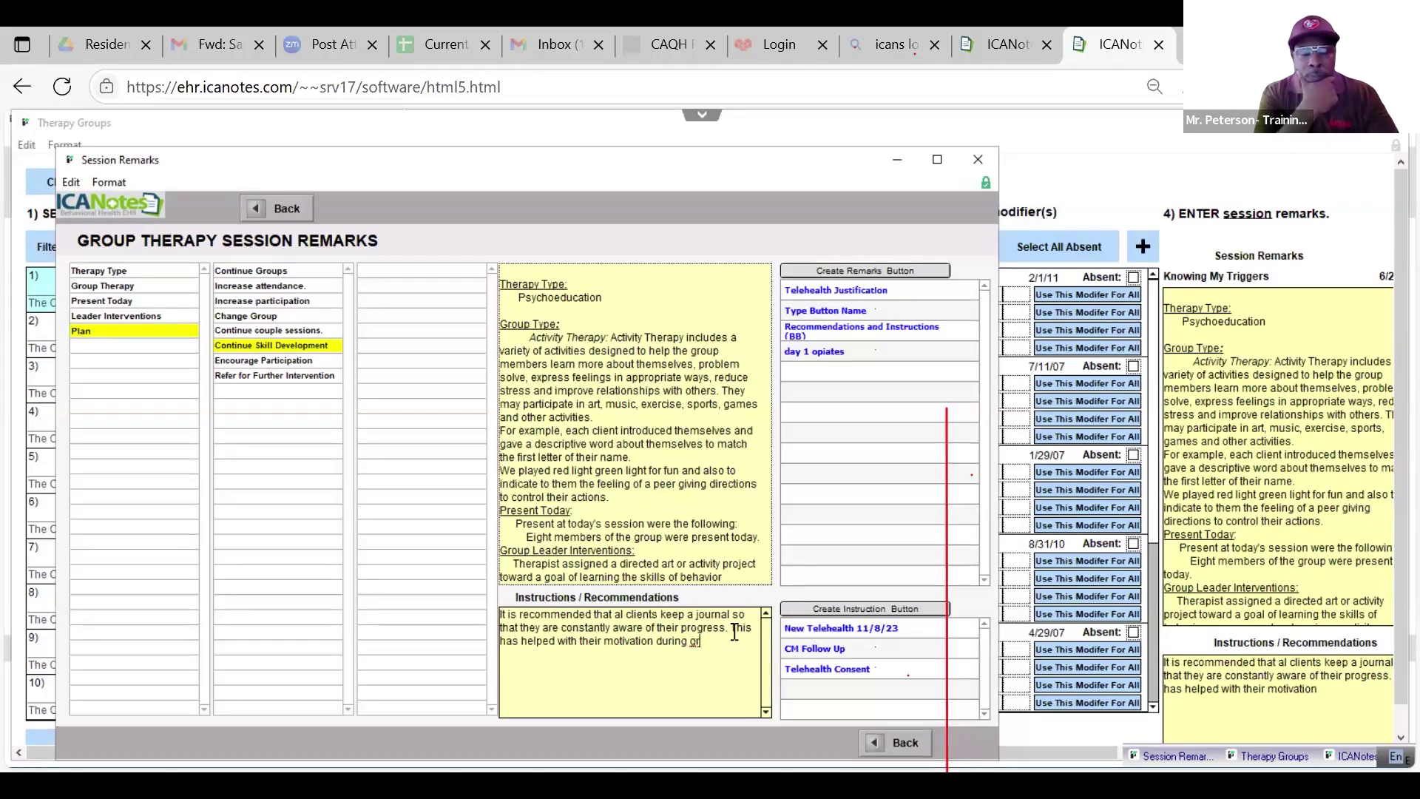
{"action": "type", "text": "oup sess"}
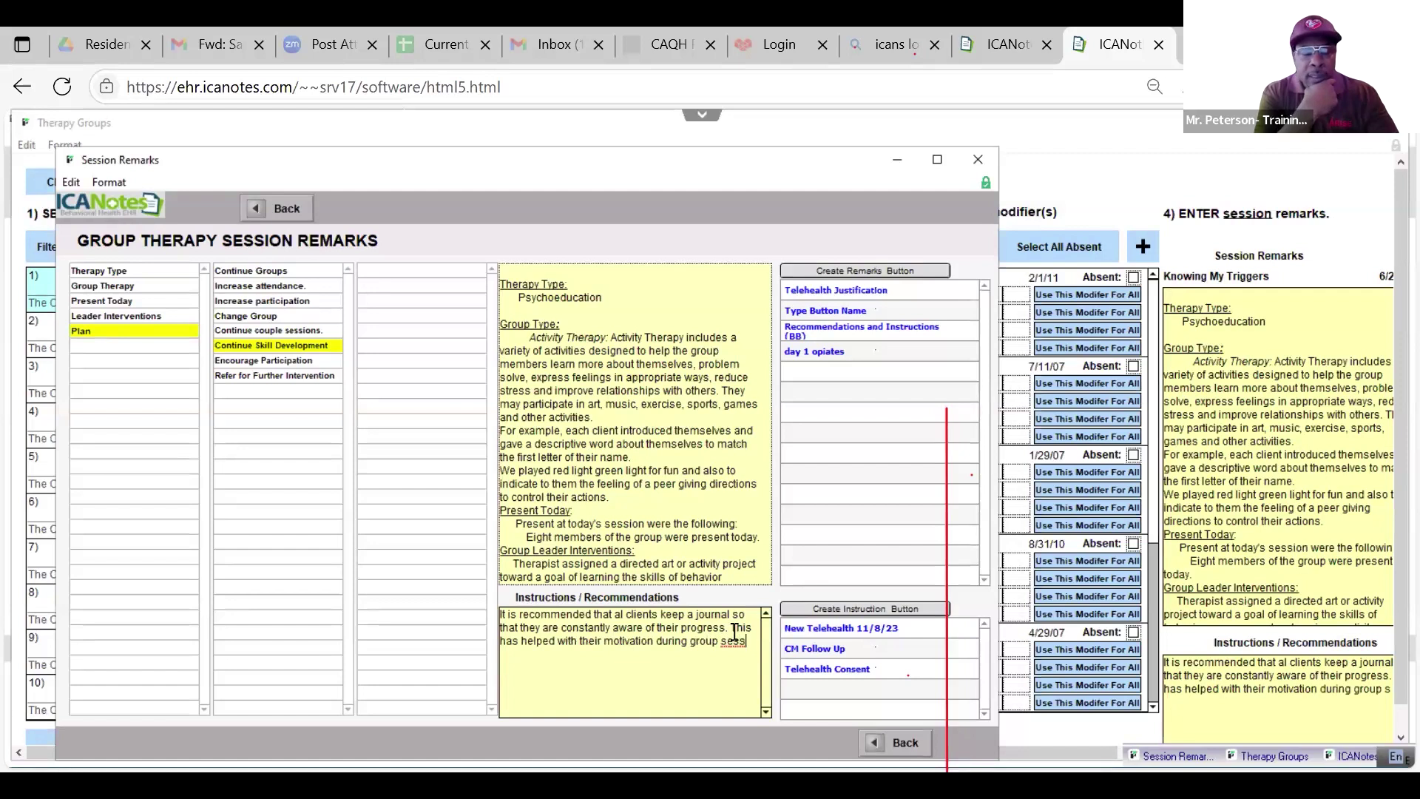
{"action": "type", "text": "ions."}
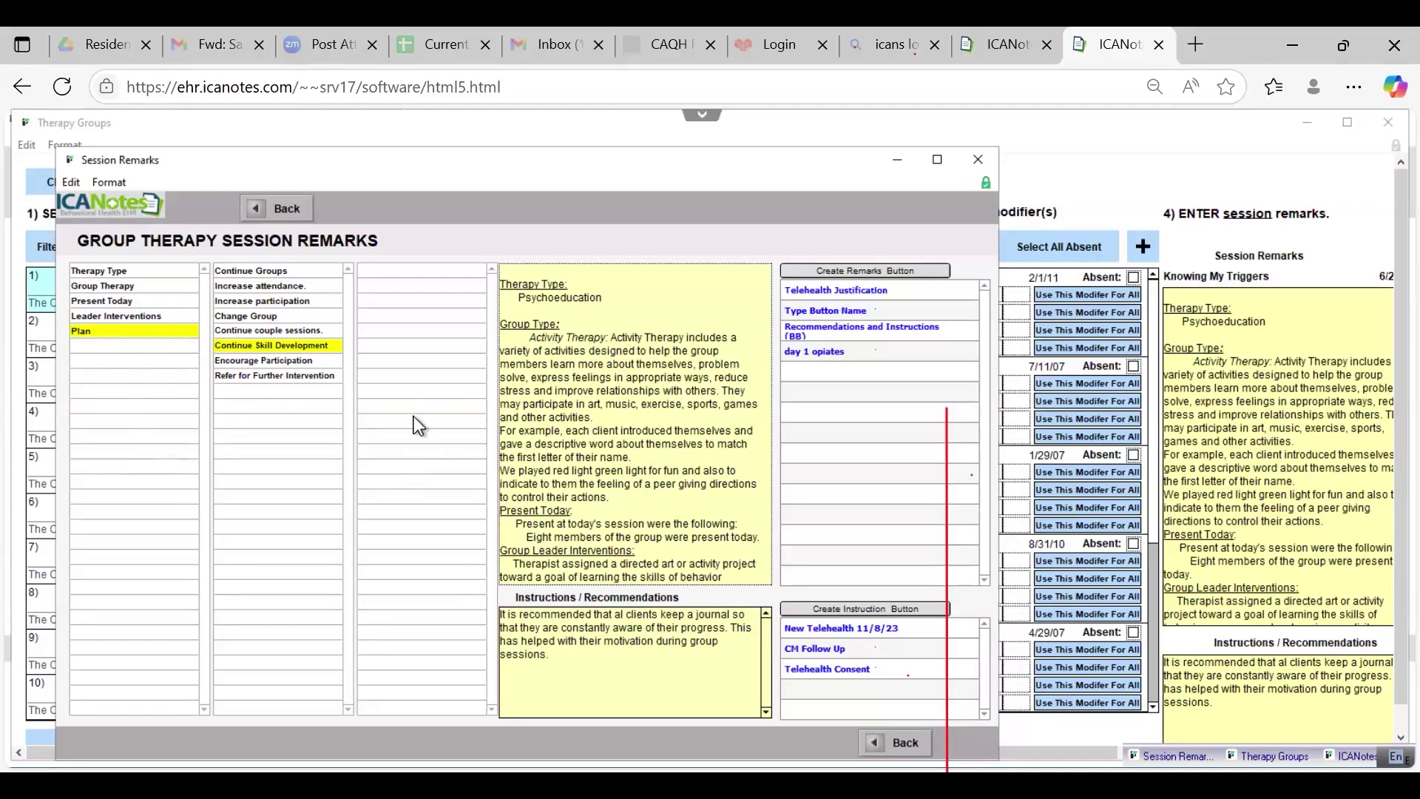
{"action": "left_click", "coordinate": [260, 212]}
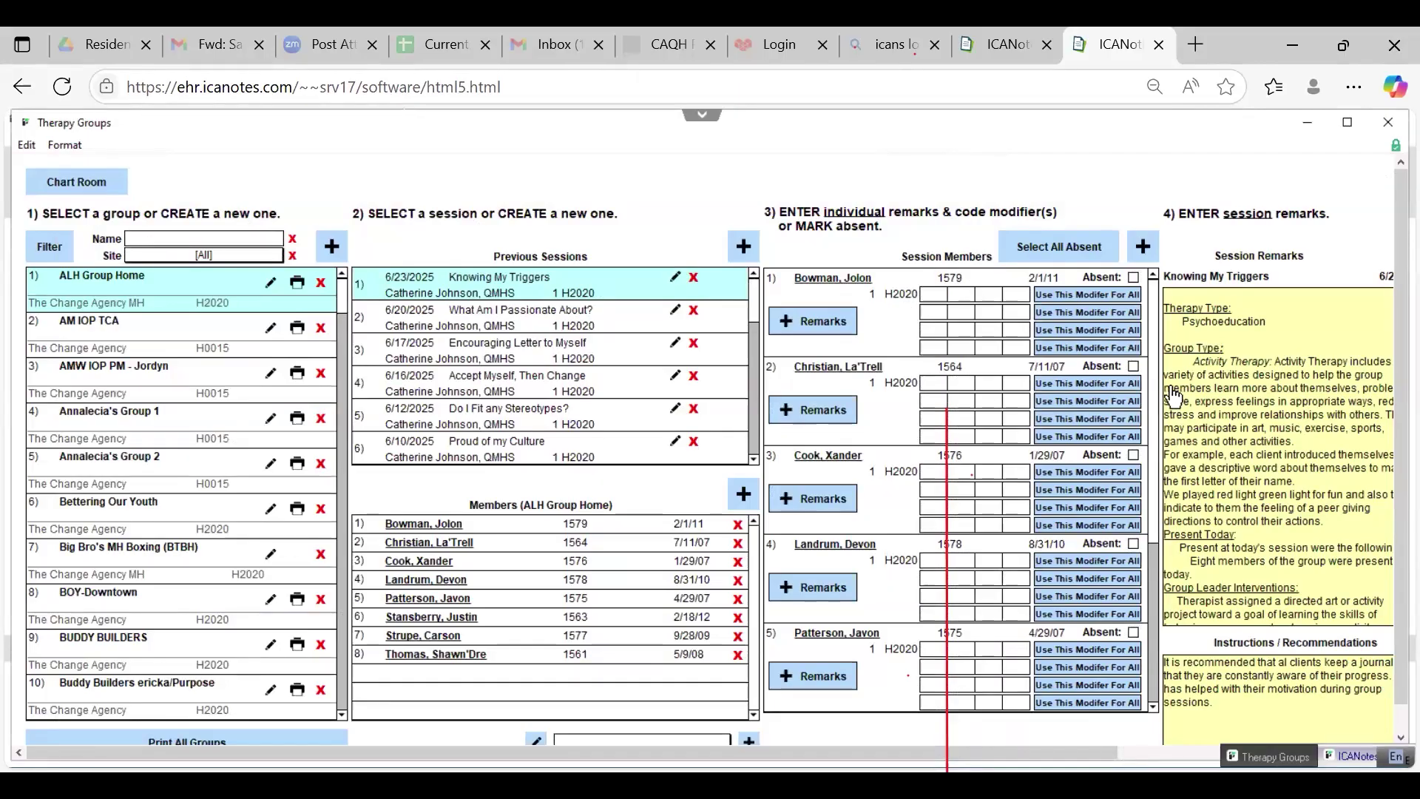
Step: Describe the first session member's appearance as calm, moderately communicative, and relaxed in that member's individual remarks
{"action": "scroll", "coordinate": [1159, 395], "scroll_direction": "down", "scroll_amount": 2}
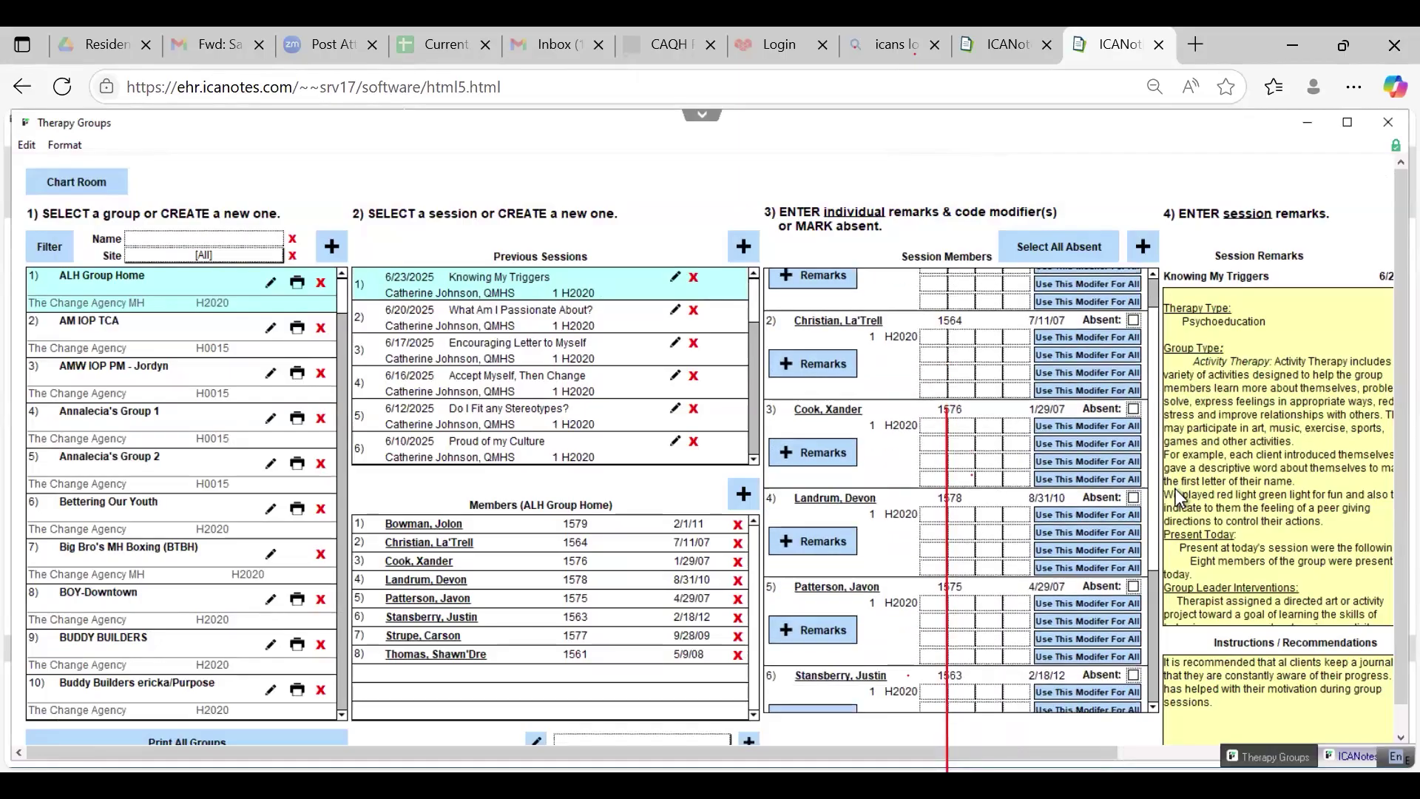
{"action": "scroll", "coordinate": [1119, 273], "scroll_direction": "up", "scroll_amount": 2}
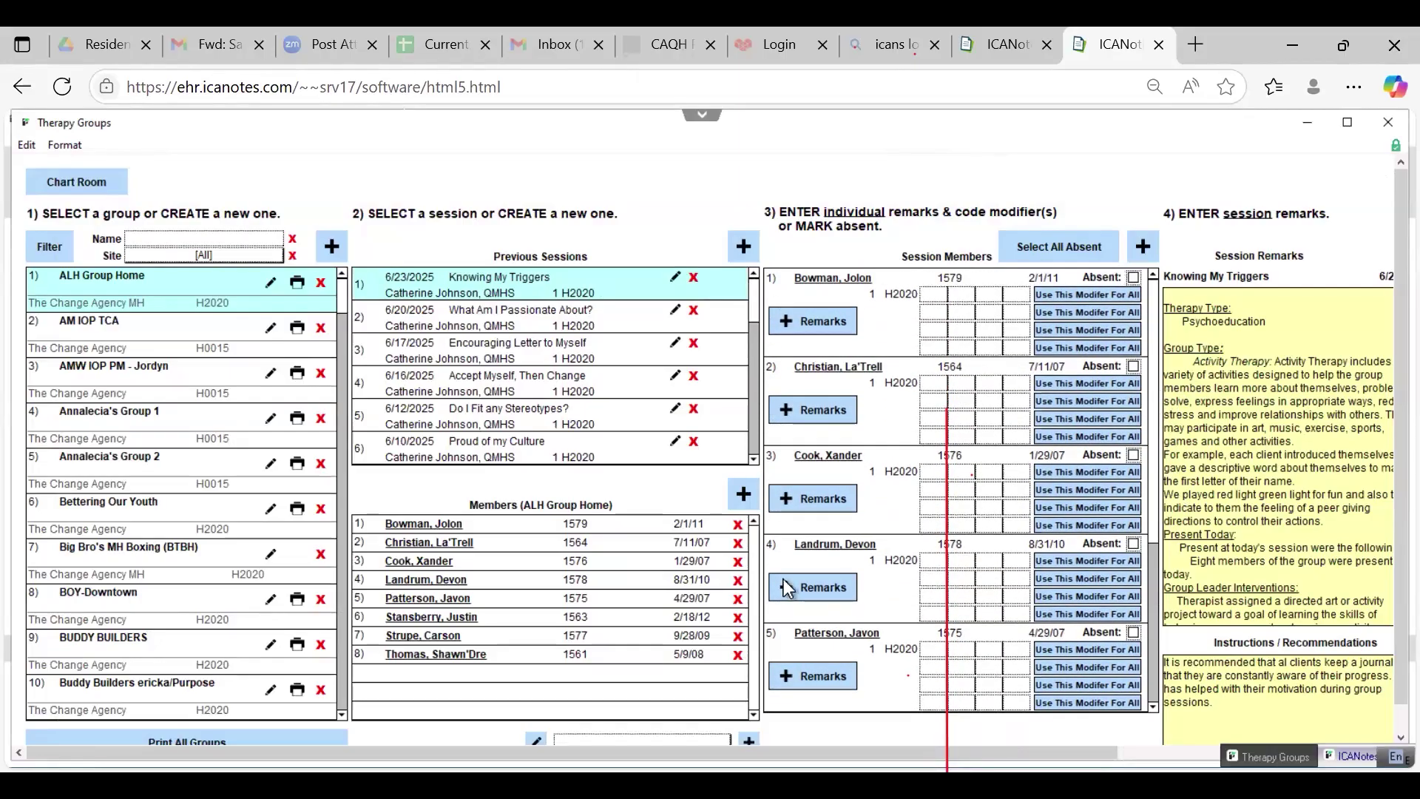
{"action": "left_click", "coordinate": [800, 327]}
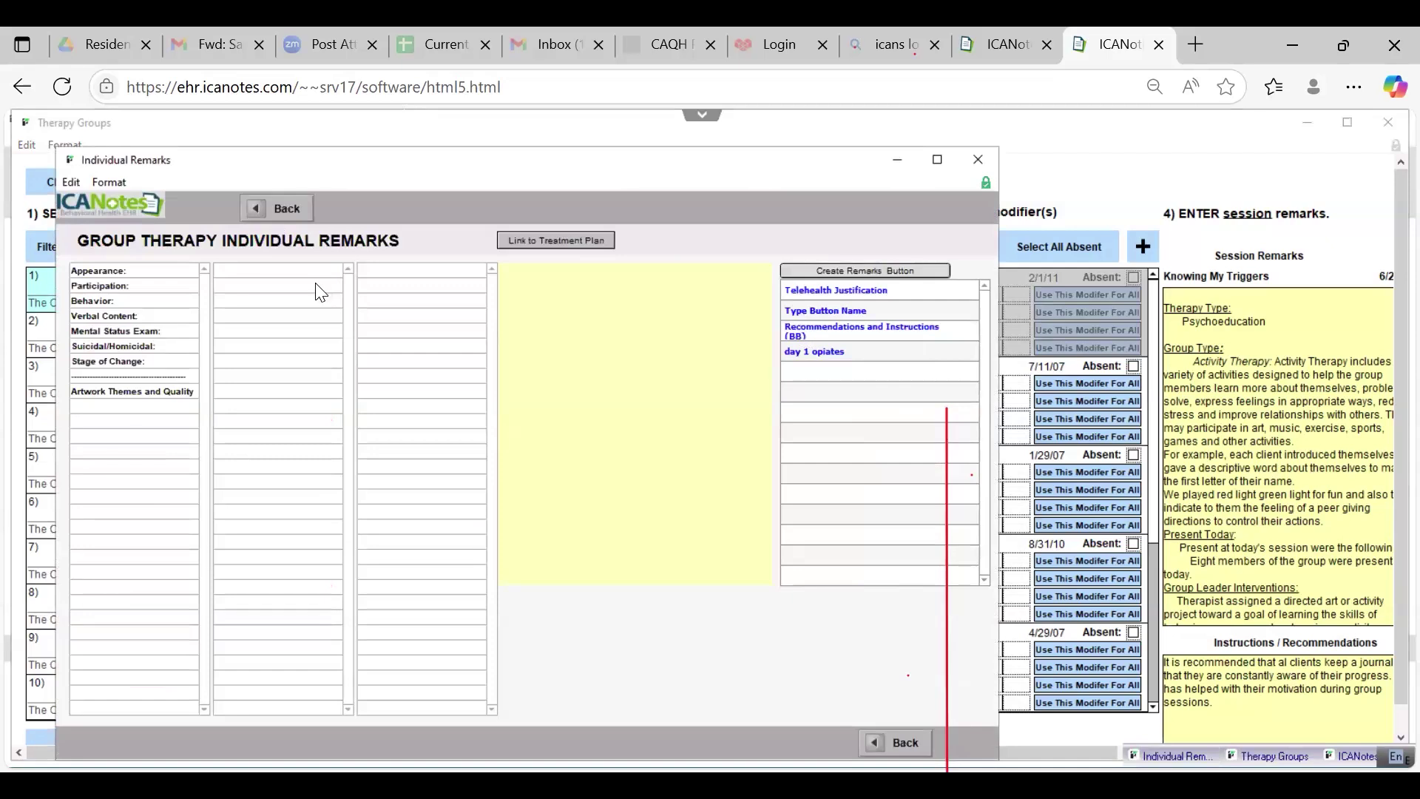
{"action": "left_click", "coordinate": [111, 278]}
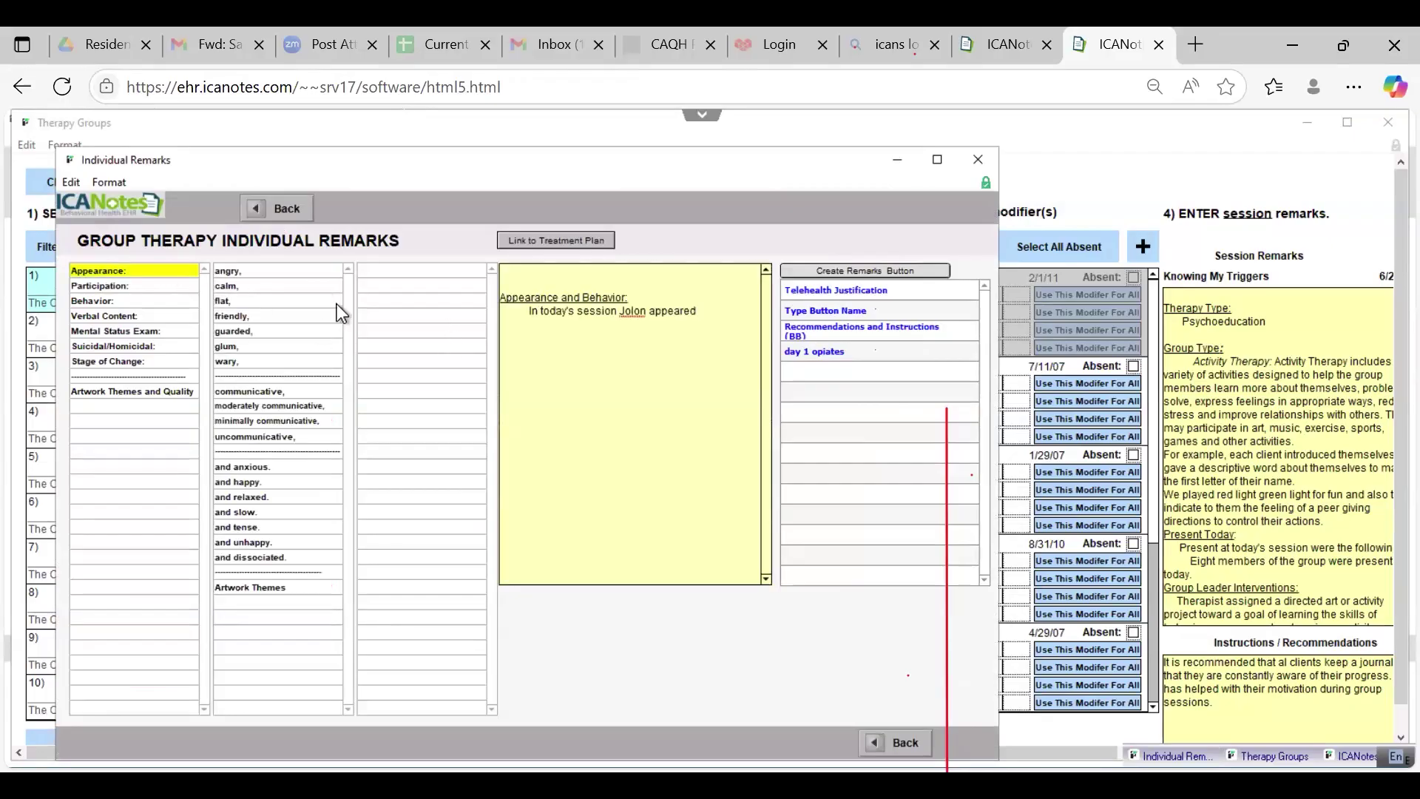
{"action": "left_click", "coordinate": [261, 288]}
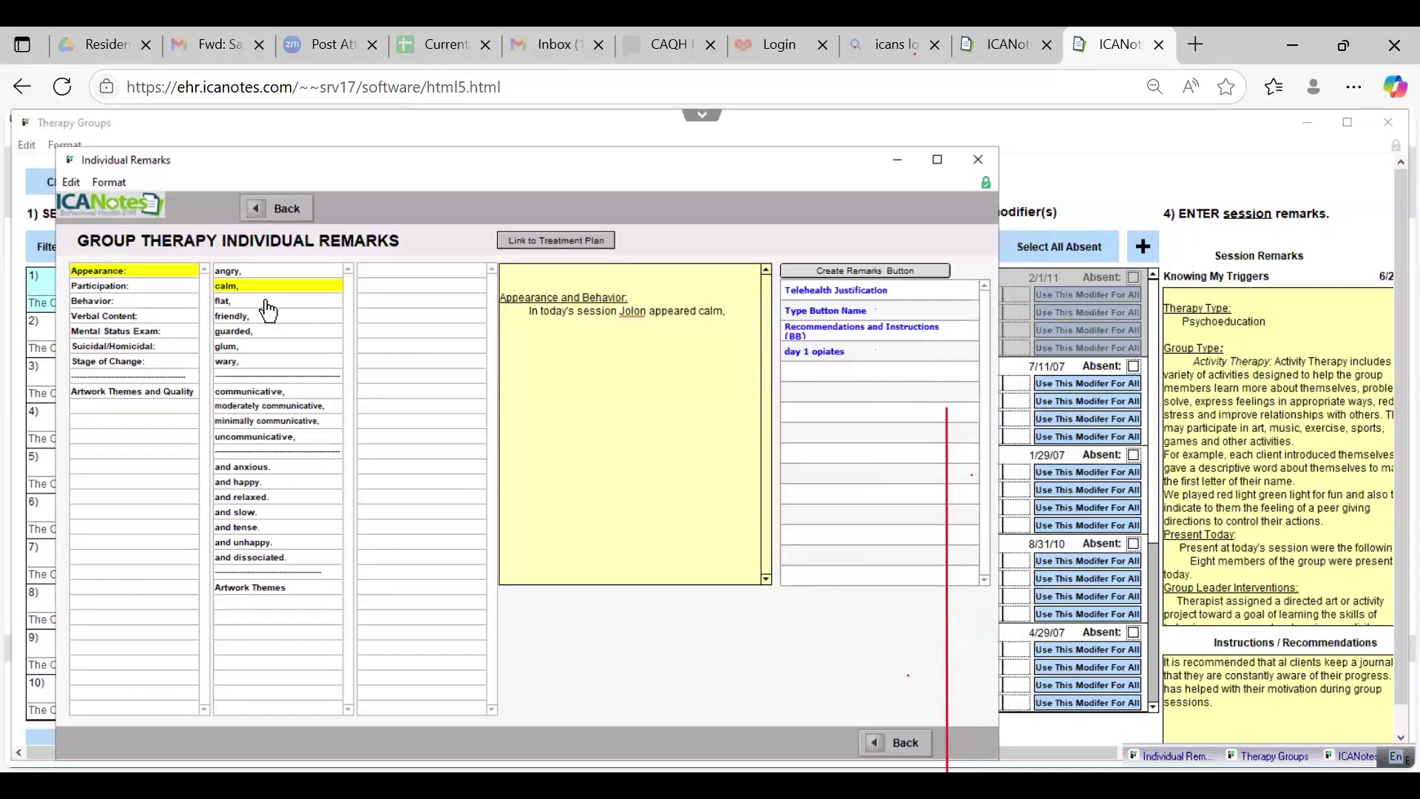
{"action": "left_click", "coordinate": [259, 316]}
{"action": "left_click", "coordinate": [270, 406]}
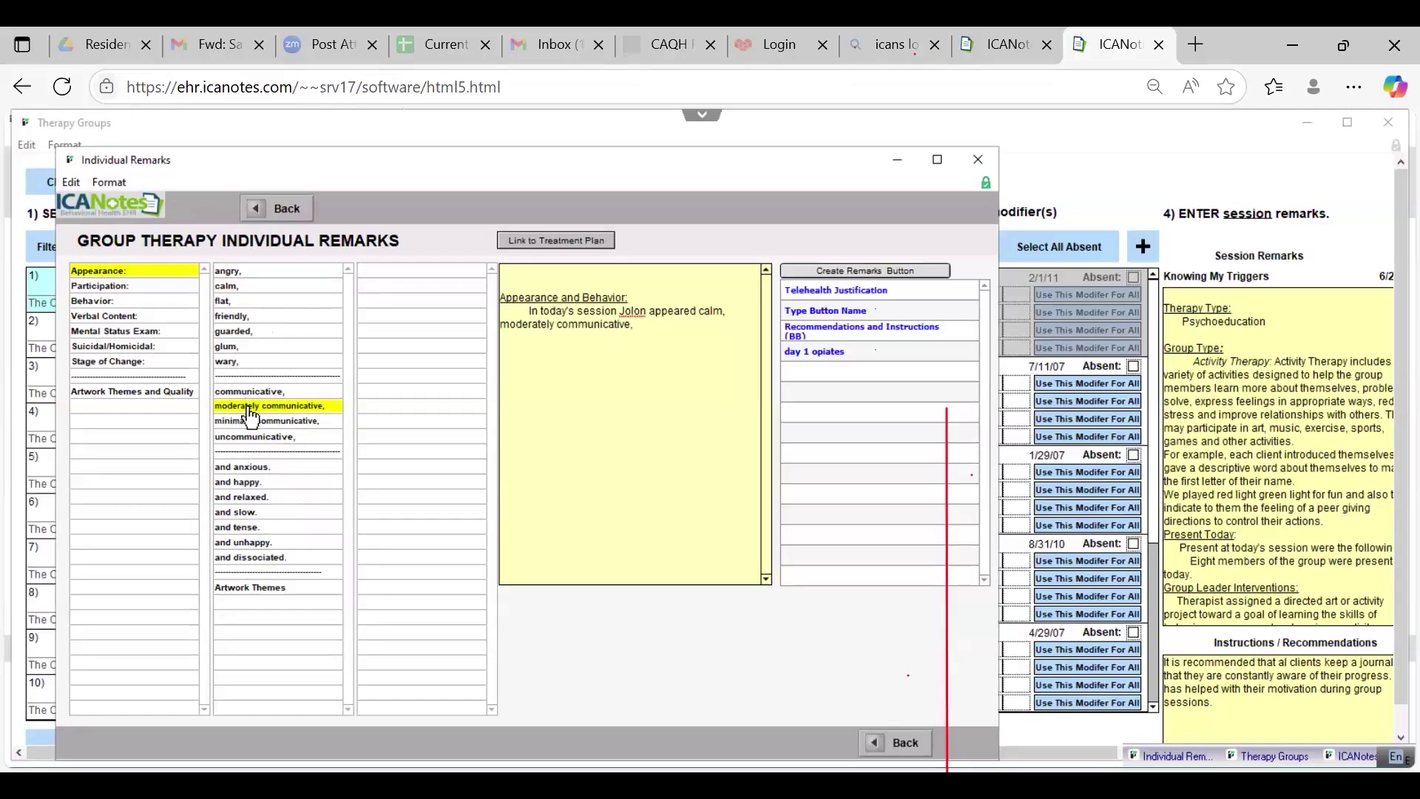
{"action": "left_click", "coordinate": [271, 500]}
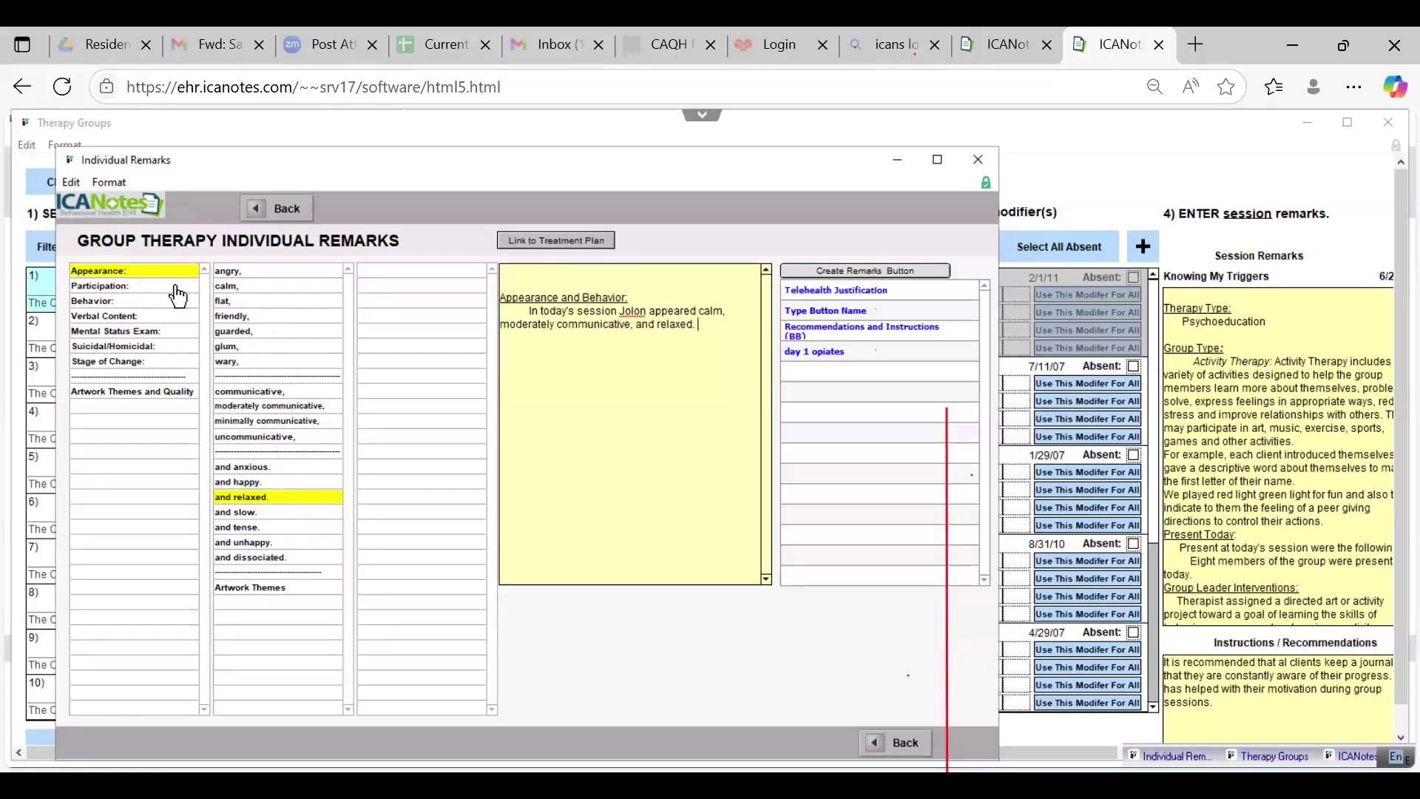
Step: Document the member's participation as normal/appropriate, stayed the entire session, with good comprehension and a cooperative approach to the activity
{"action": "left_click", "coordinate": [126, 289]}
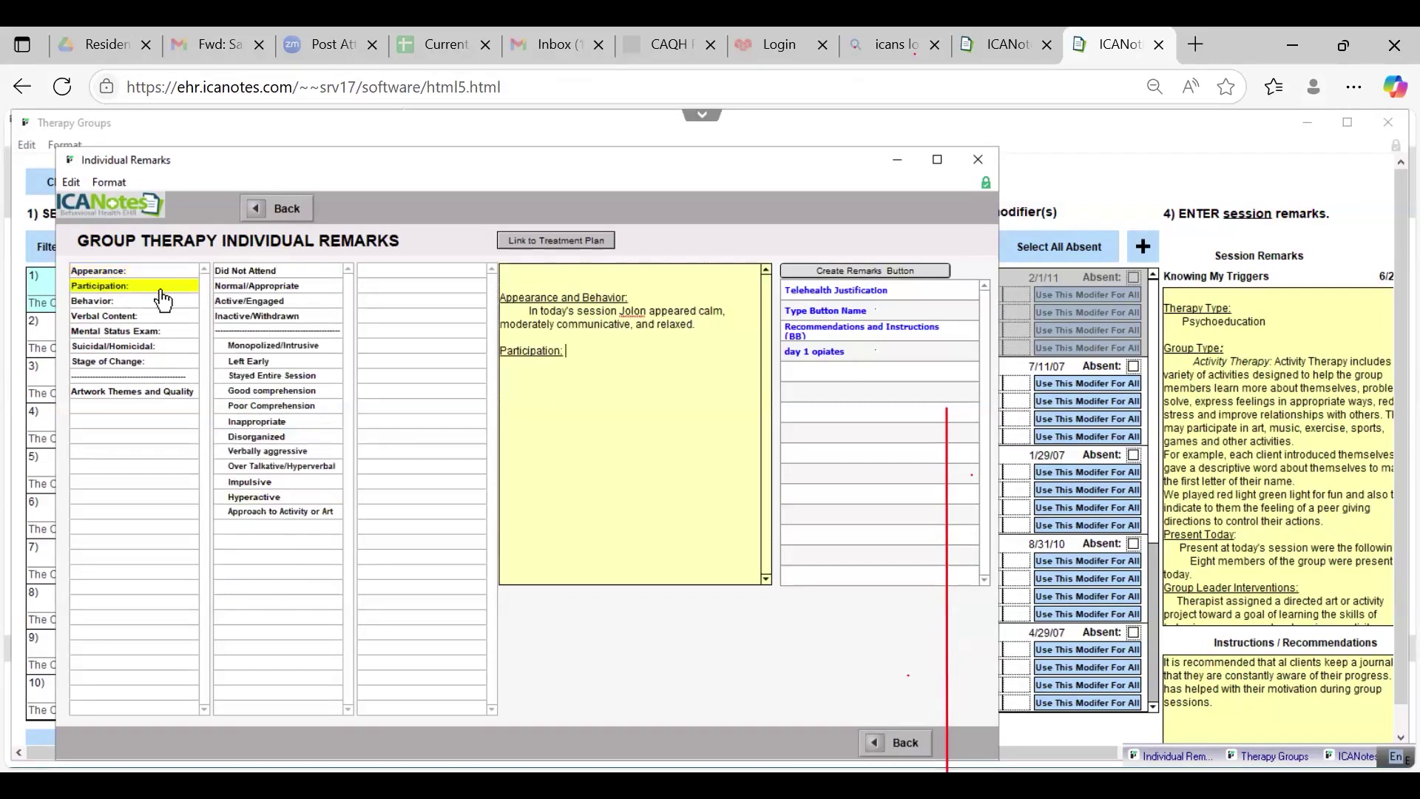
{"action": "left_click", "coordinate": [275, 286]}
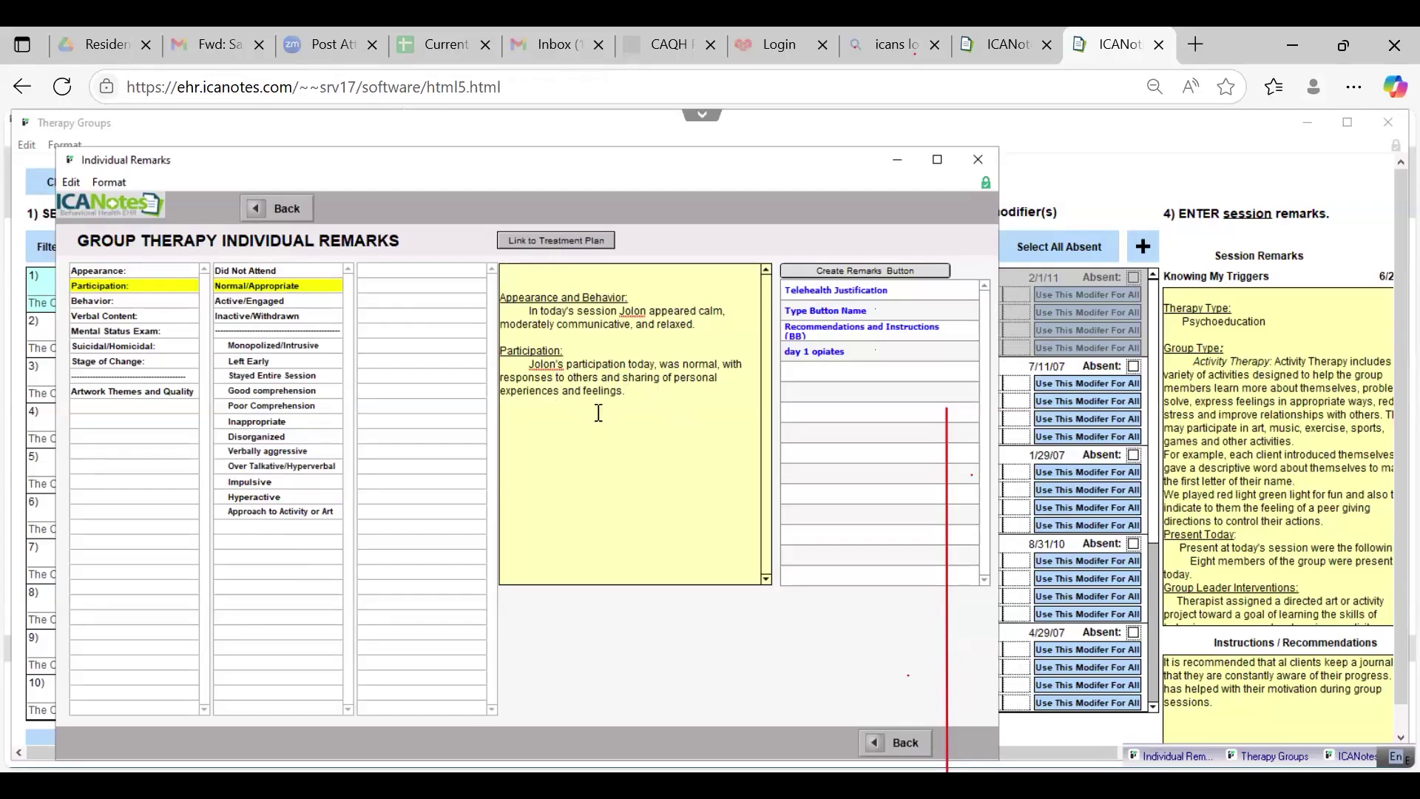
{"action": "left_click", "coordinate": [260, 378]}
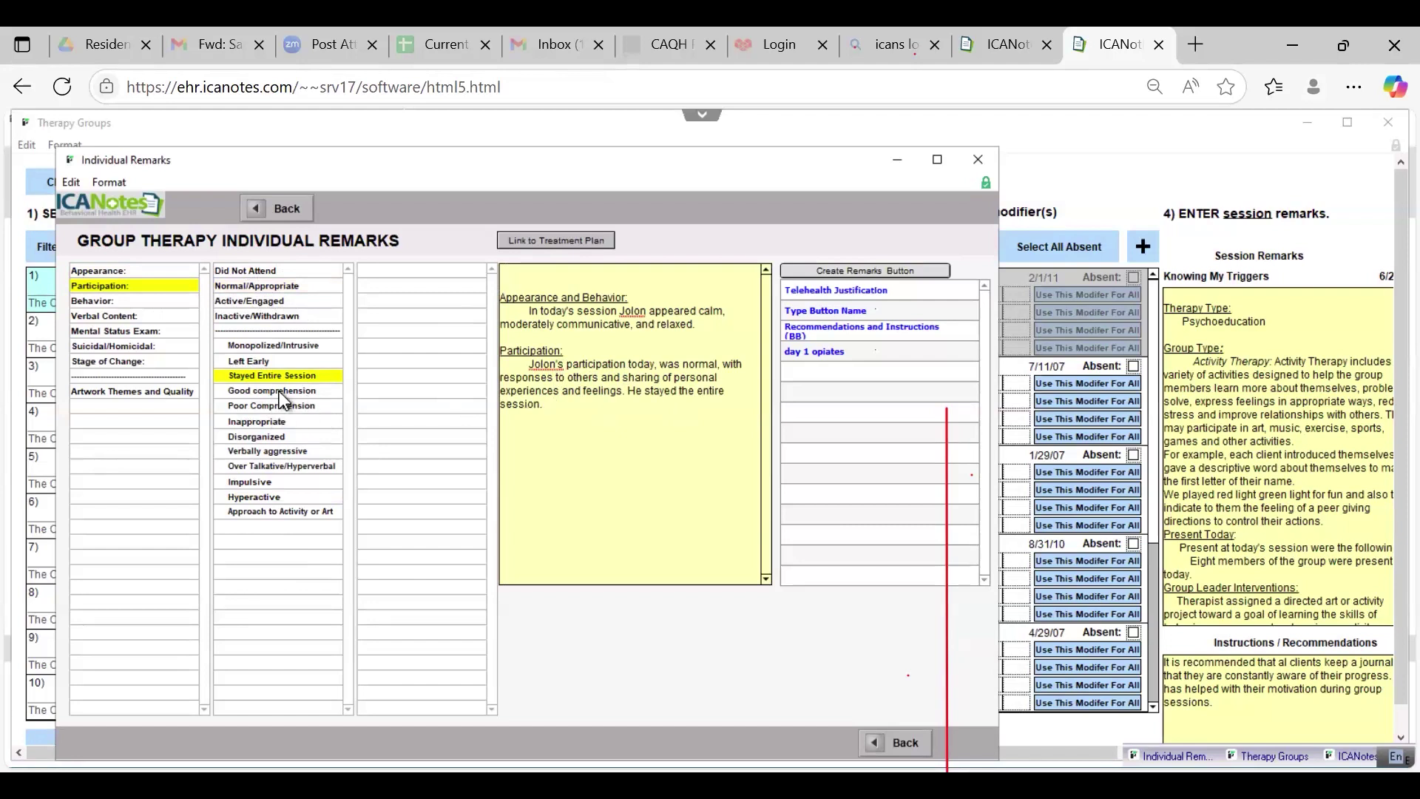
{"action": "left_click", "coordinate": [281, 392]}
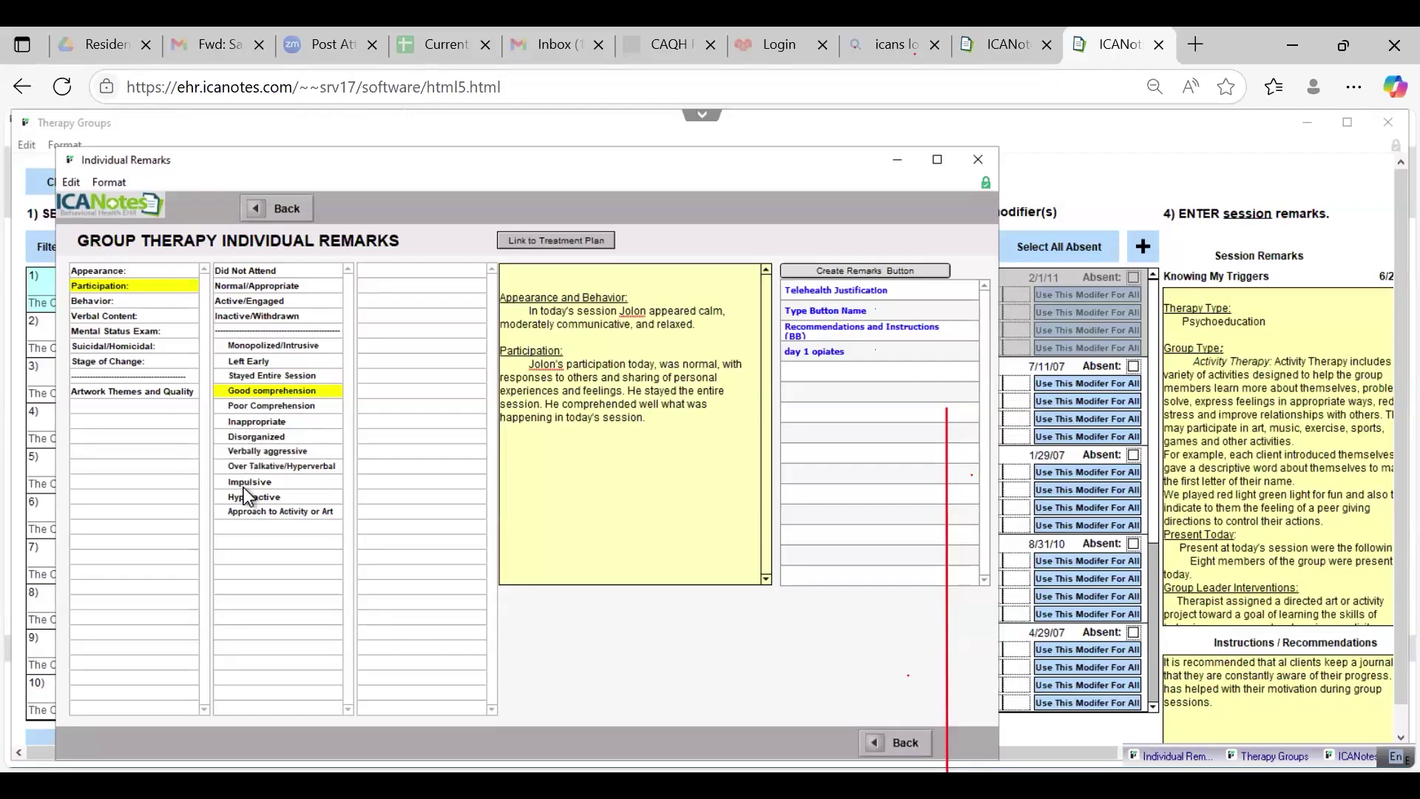
{"action": "left_click", "coordinate": [294, 516]}
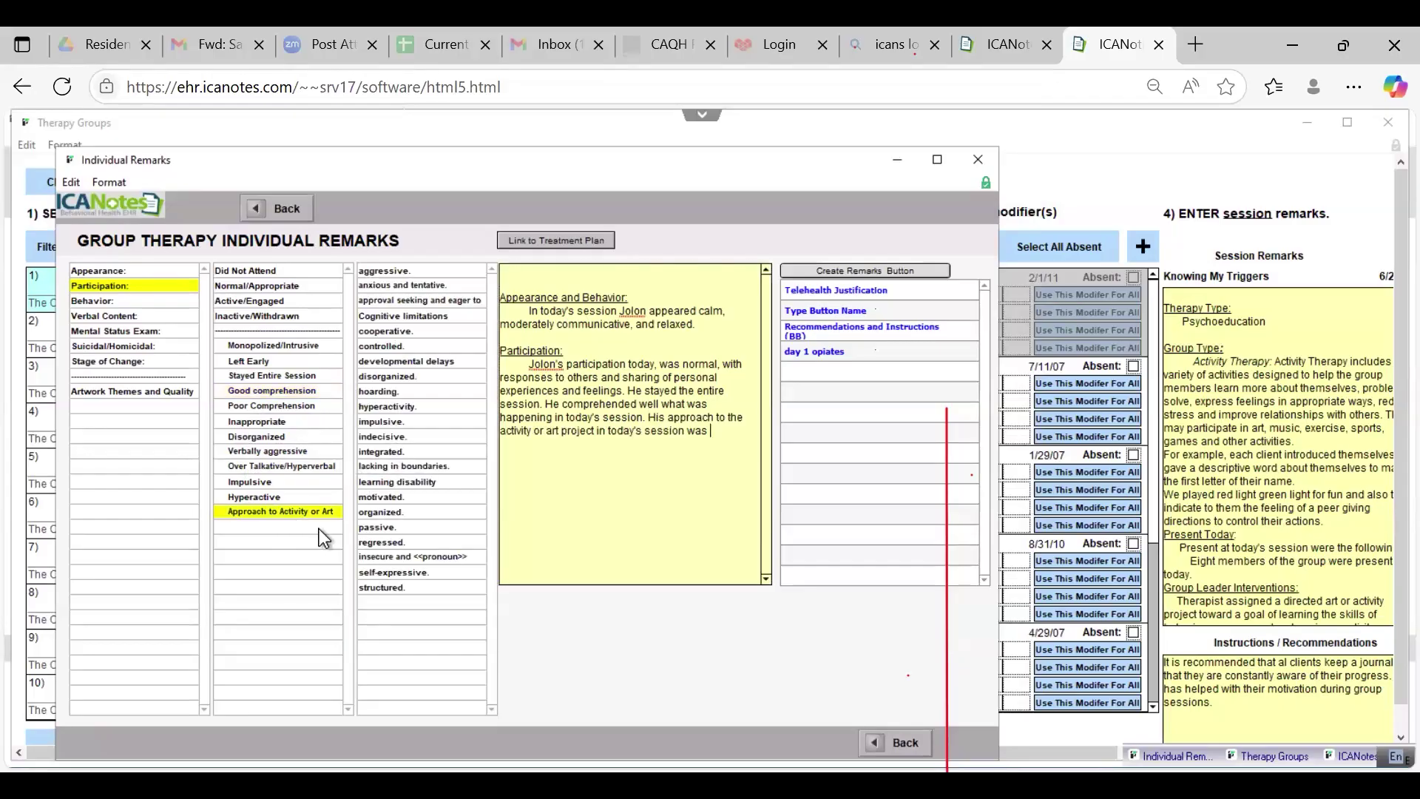
{"action": "left_click", "coordinate": [414, 340]}
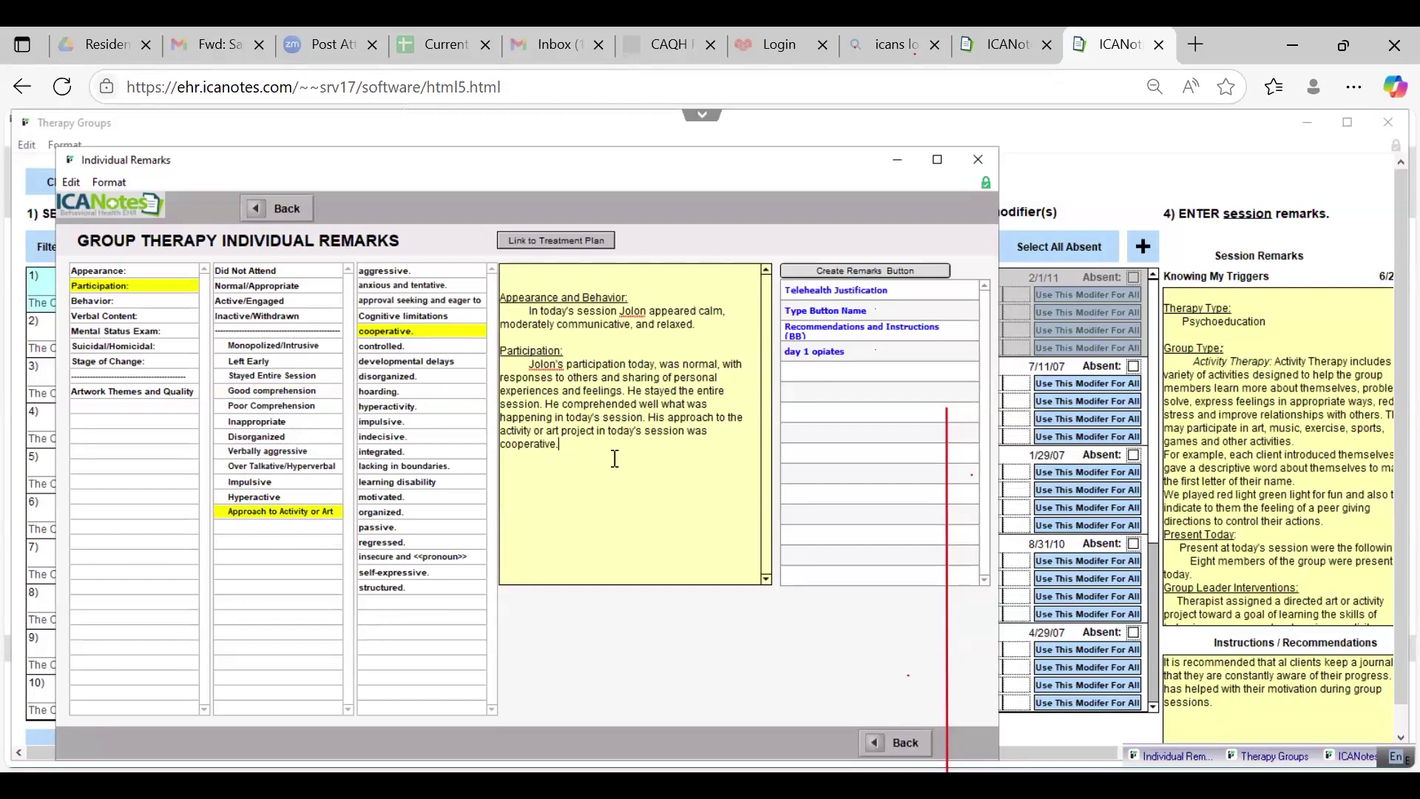
Step: Begin a new participation sentence after "cooperative." with "He showed good sportsmanship by giving"
{"action": "type", "text": "\"He showed good sportsmanshop"}
{"action": "key", "text": "BackSpace"}
{"action": "key", "text": "BackSpace"}
{"action": "key", "text": "BackSpace"}
{"action": "key", "text": "BackSpace"}
{"action": "key", "text": "BackSpace"}
{"action": "key", "text": "BackSpace"}
{"action": "key", "text": "BackSpace"}
{"action": "type", "text": "manship by giving hi"}
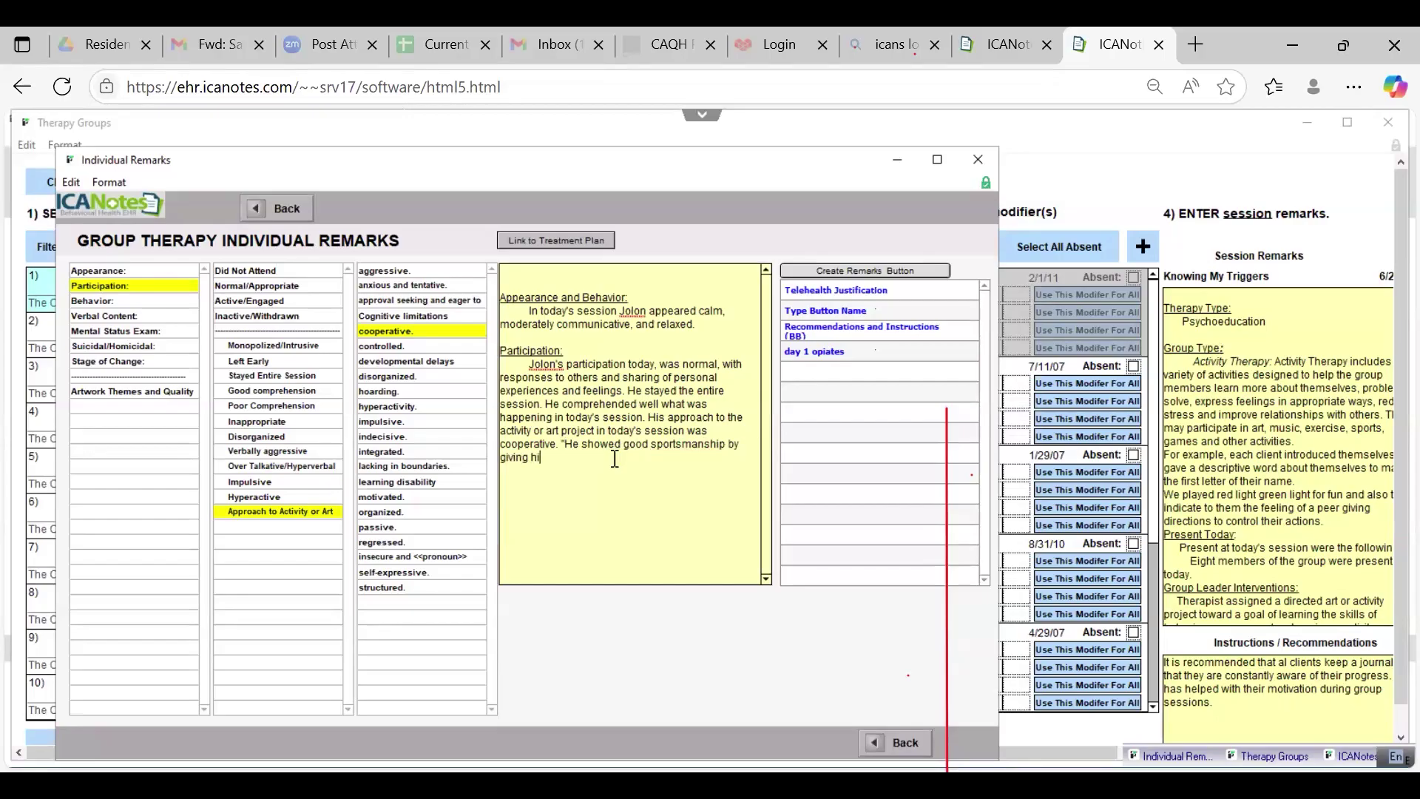
Step: Continue the sportsmanship sentence with "a group member a high five when they made it to the end of the red light green light course"
{"action": "key", "text": "BackSpace"}
{"action": "type", "text": "a group mem"}
{"action": "type", "text": "ber a high "}
{"action": "type", "text": "five "}
{"action": "type", "text": "when they ma"}
{"action": "type", "text": "de it"}
{"action": "type", "text": " to the end "}
{"action": "type", "text": "of the red "}
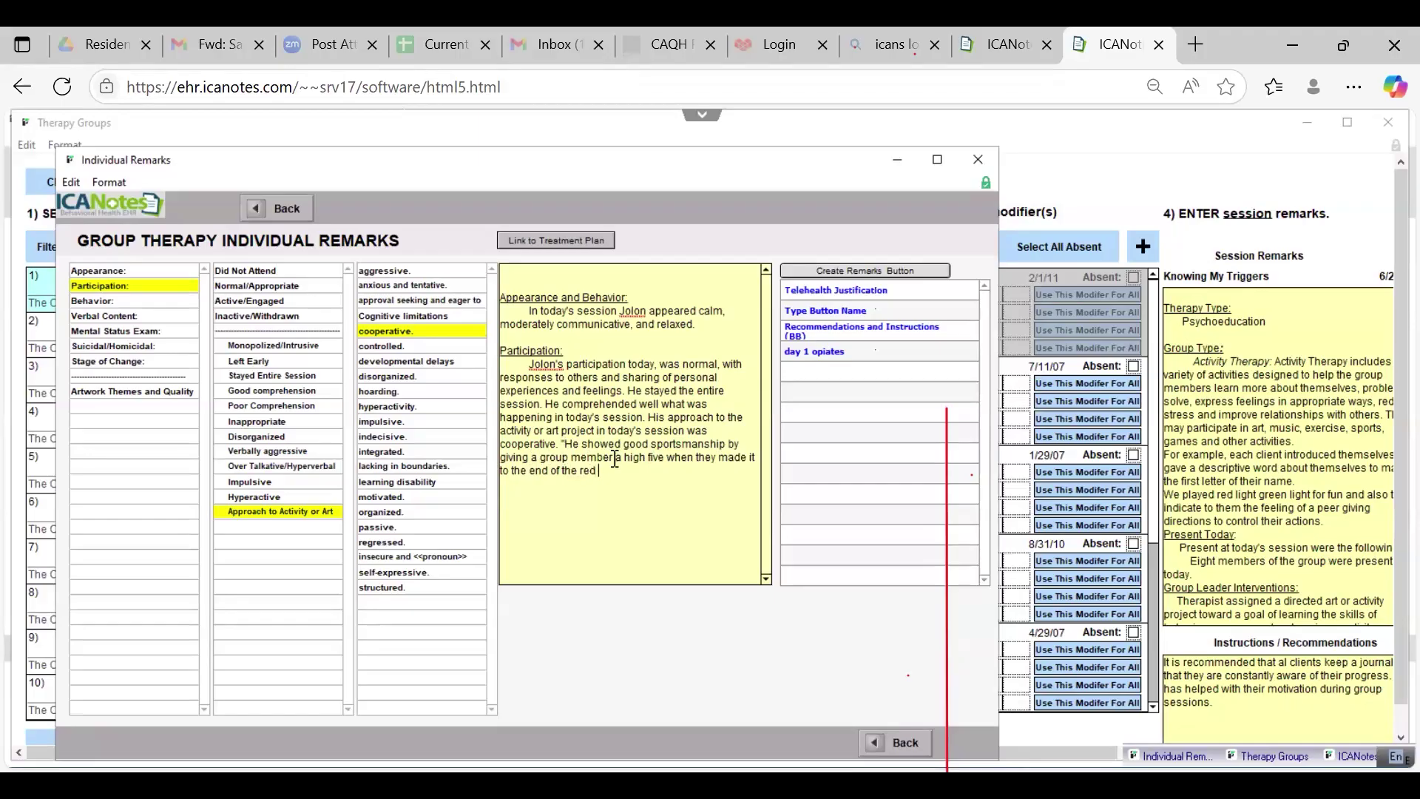
{"action": "type", "text": "light green light course"}
Step: Remove the stray opening quotation mark before "He showed good sportsmanship"
{"action": "left_click", "coordinate": [564, 444]}
{"action": "type", "text": "\""}
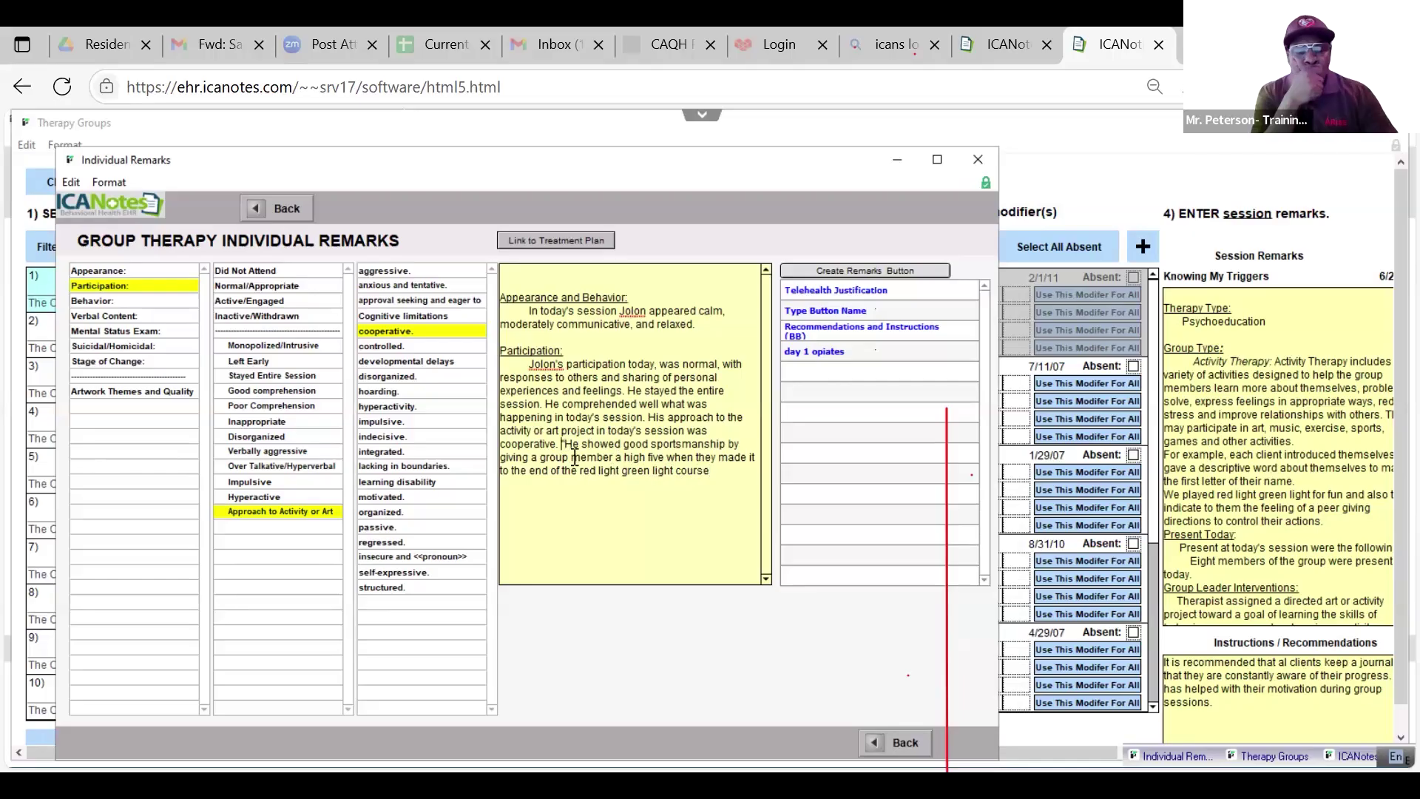
{"action": "key", "text": "BackSpace"}
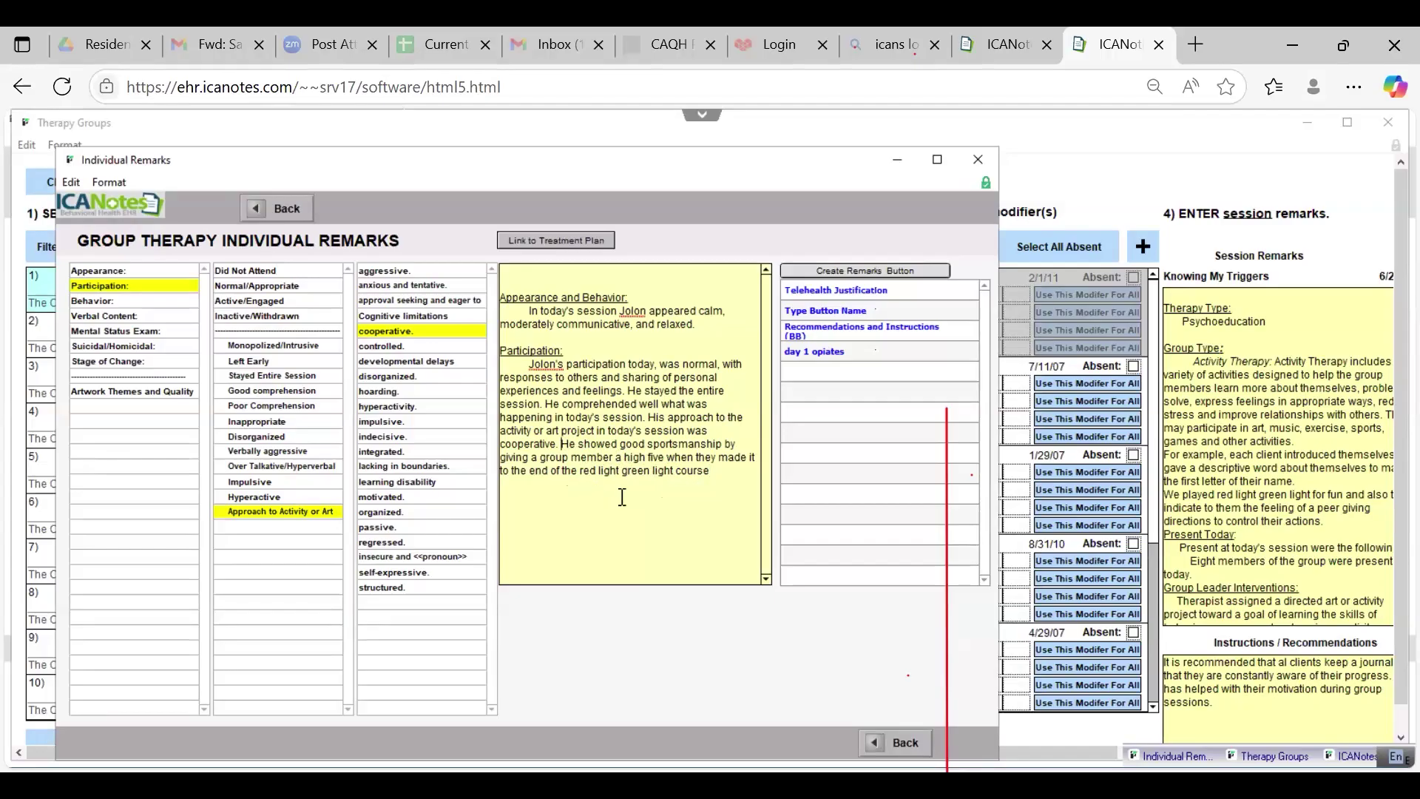
Step: Close the sportsmanship sentence with a period, add the self-expressive descriptor and introduce it with "He was also"
{"action": "left_click", "coordinate": [326, 498]}
{"action": "left_click", "coordinate": [601, 405]}
{"action": "left_click", "coordinate": [385, 573]}
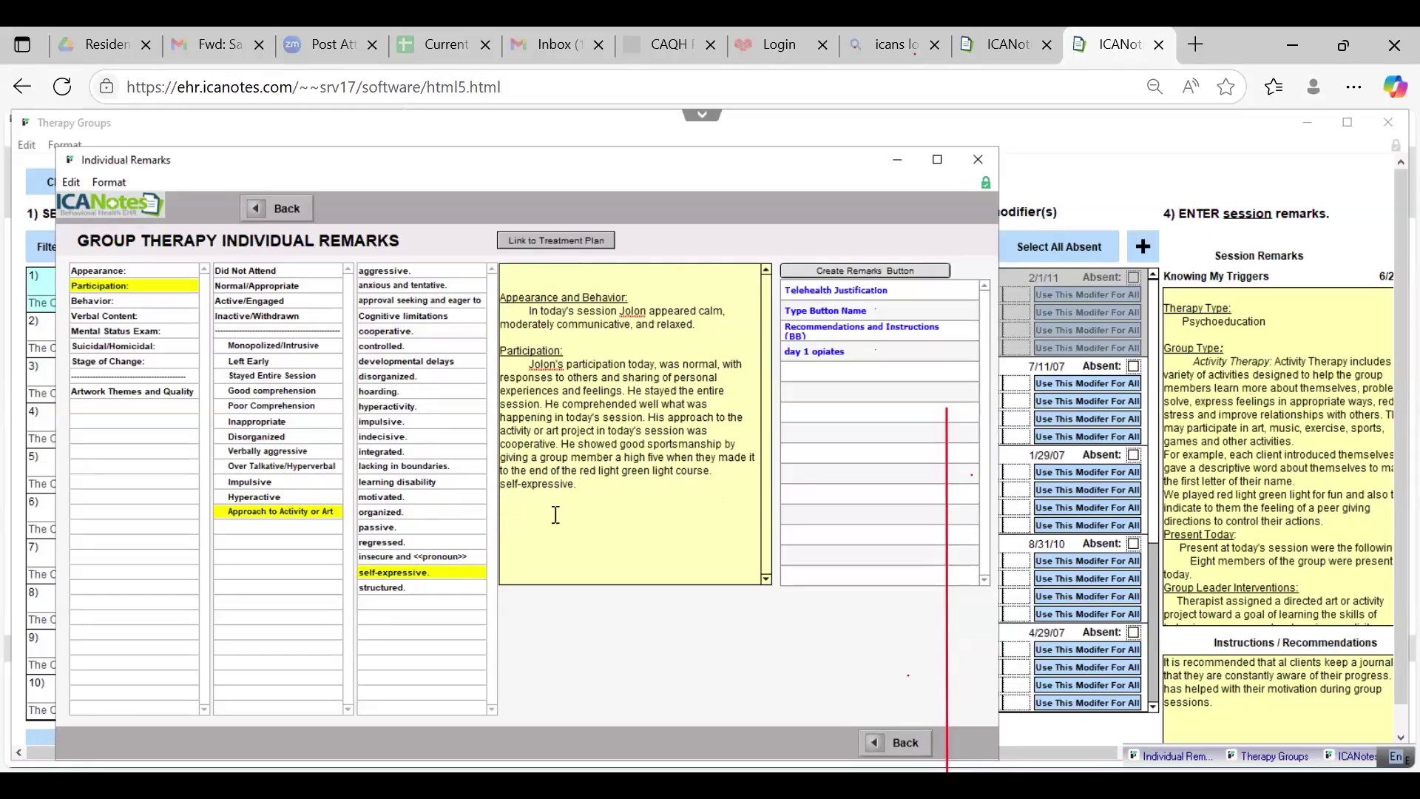
{"action": "type", "text": "He"}
{"action": "type", "text": " was "}
{"action": "type", "text": "ala"}
{"action": "key", "text": "BackSpace"}
{"action": "type", "text": "s"}
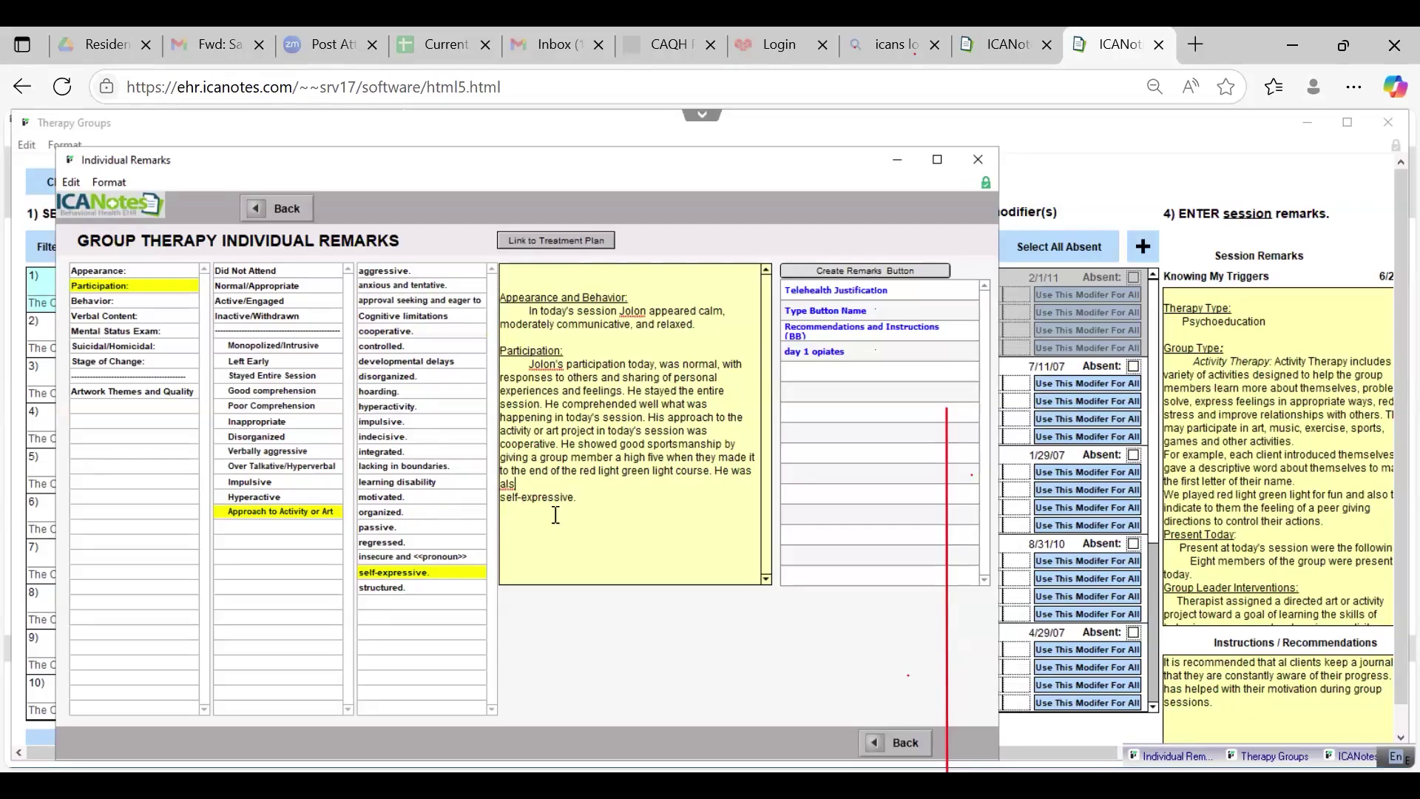
{"action": "type", "text": "o"}
{"action": "key", "text": "BackSpace"}
{"action": "key", "text": "BackSpace"}
{"action": "key", "text": "BackSpace"}
Step: Complete the self-expressive sentence with "during discussion."
{"action": "key", "text": "Right"}
{"action": "key", "text": "Right"}
{"action": "type", "text": "duri"}
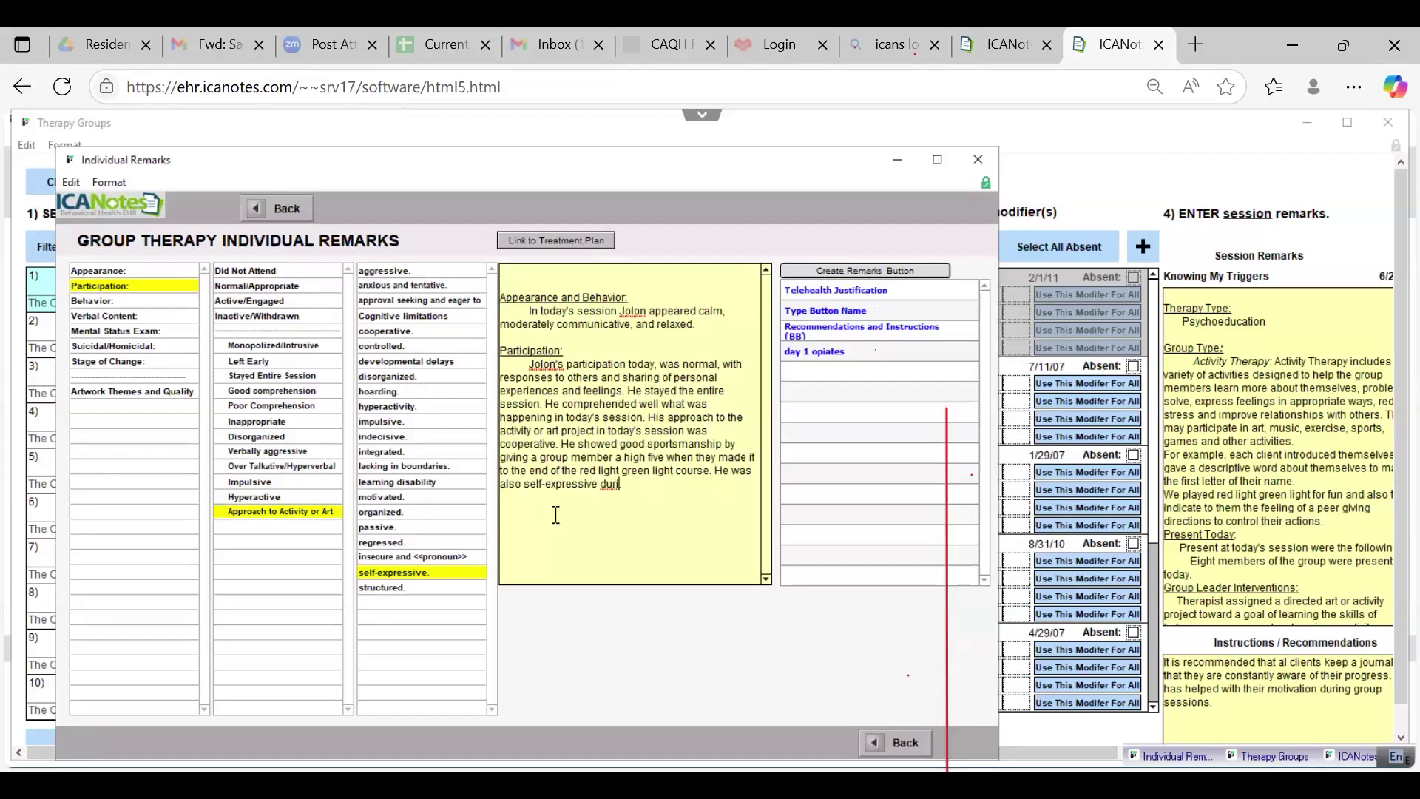
{"action": "type", "text": "ng discussion."}
Step: Document the member's behavior in group as attentive, insightful and sharing
{"action": "left_click", "coordinate": [104, 302]}
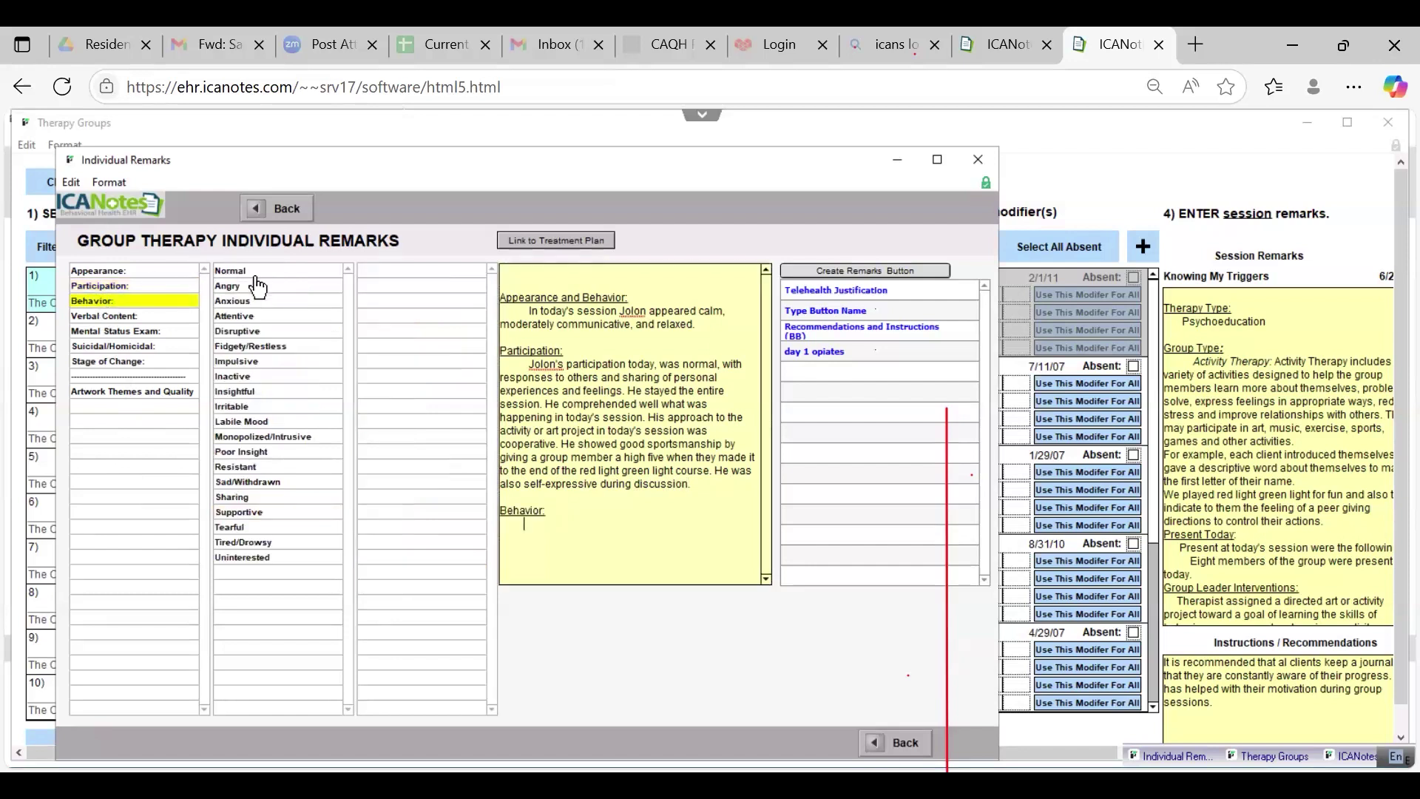
{"action": "left_click", "coordinate": [251, 318]}
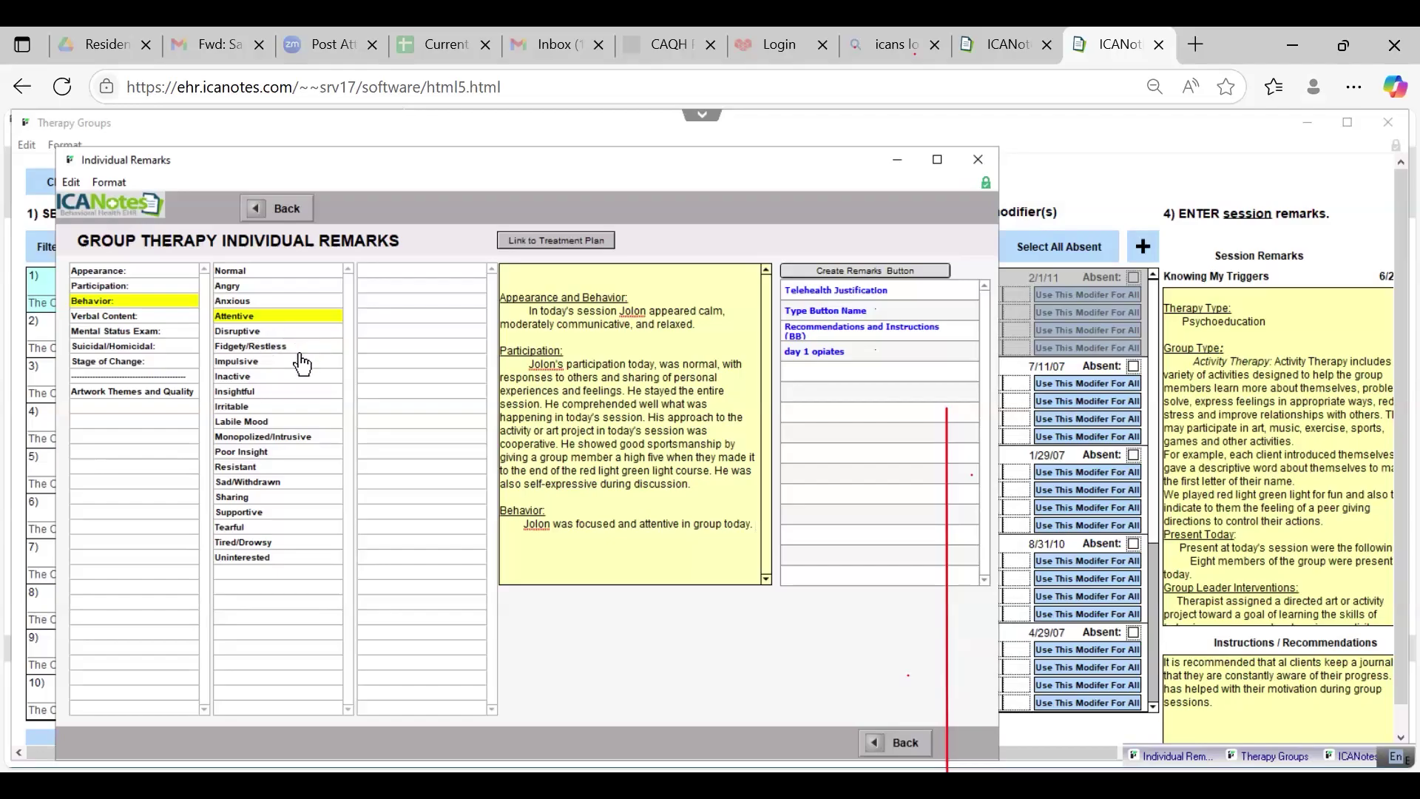
{"action": "left_click", "coordinate": [248, 392]}
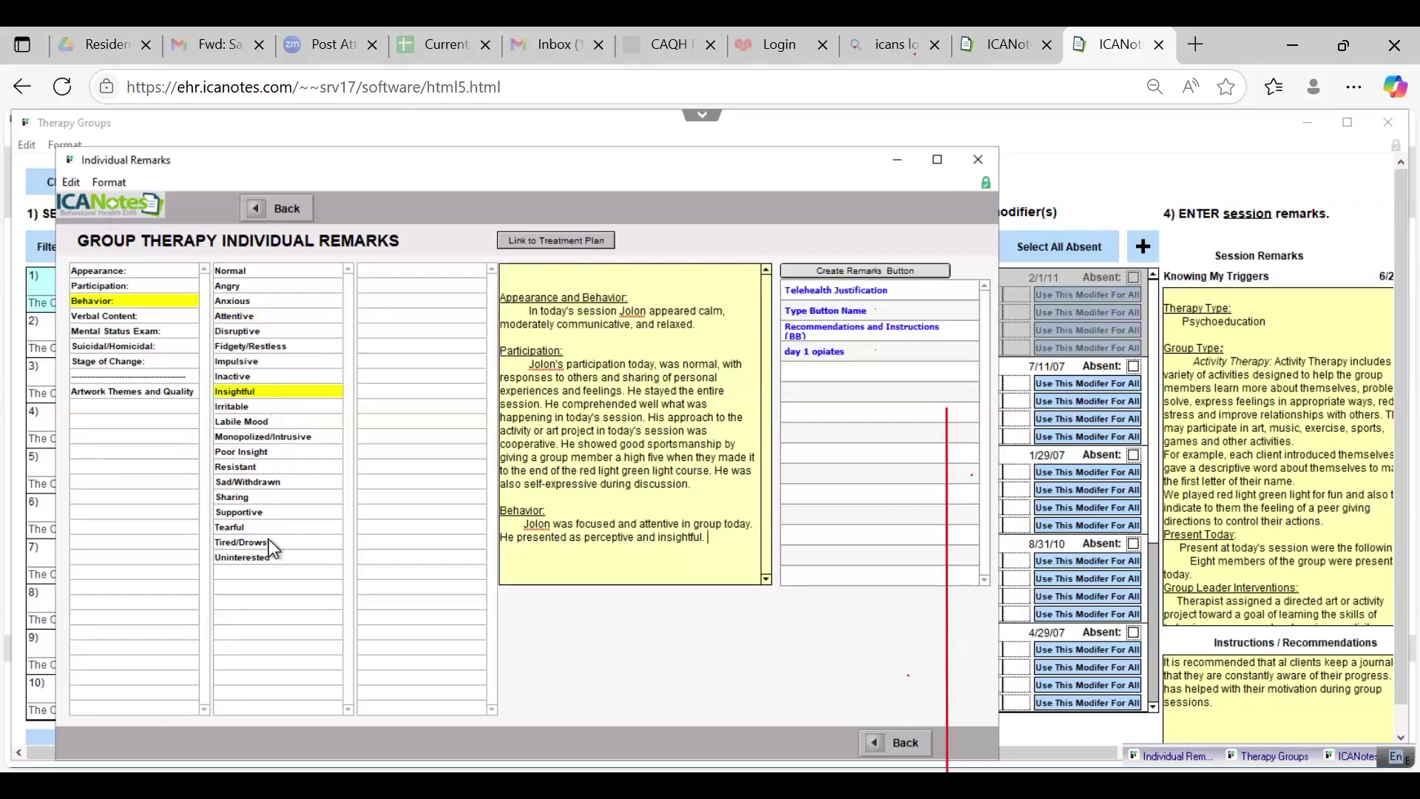
{"action": "left_click", "coordinate": [241, 506]}
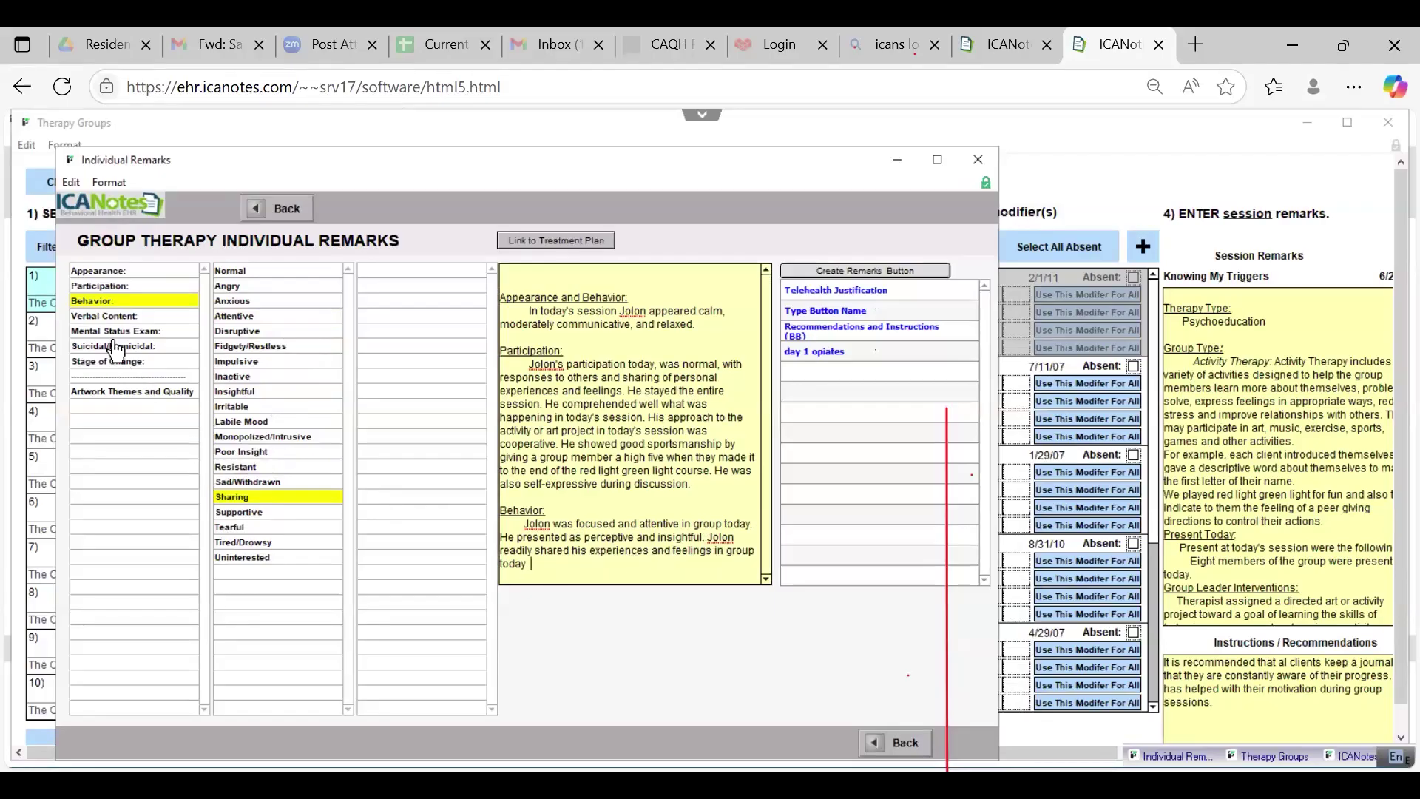
Step: Record low frustration tolerance as verbal content and add "He stated that "Kids not listening really bothers me, I can't handle the nonsense"."
{"action": "left_click", "coordinate": [100, 320]}
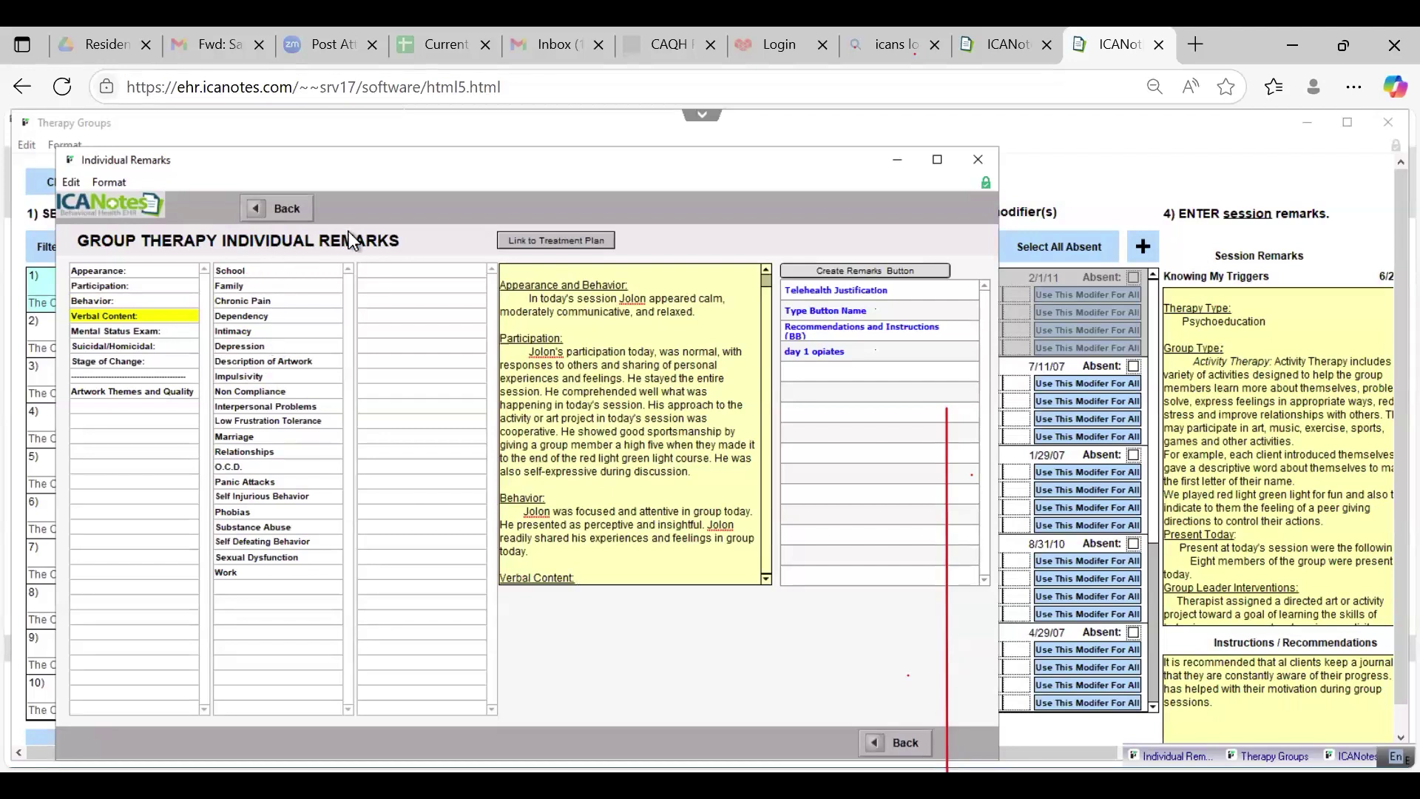
{"action": "left_click", "coordinate": [283, 423]}
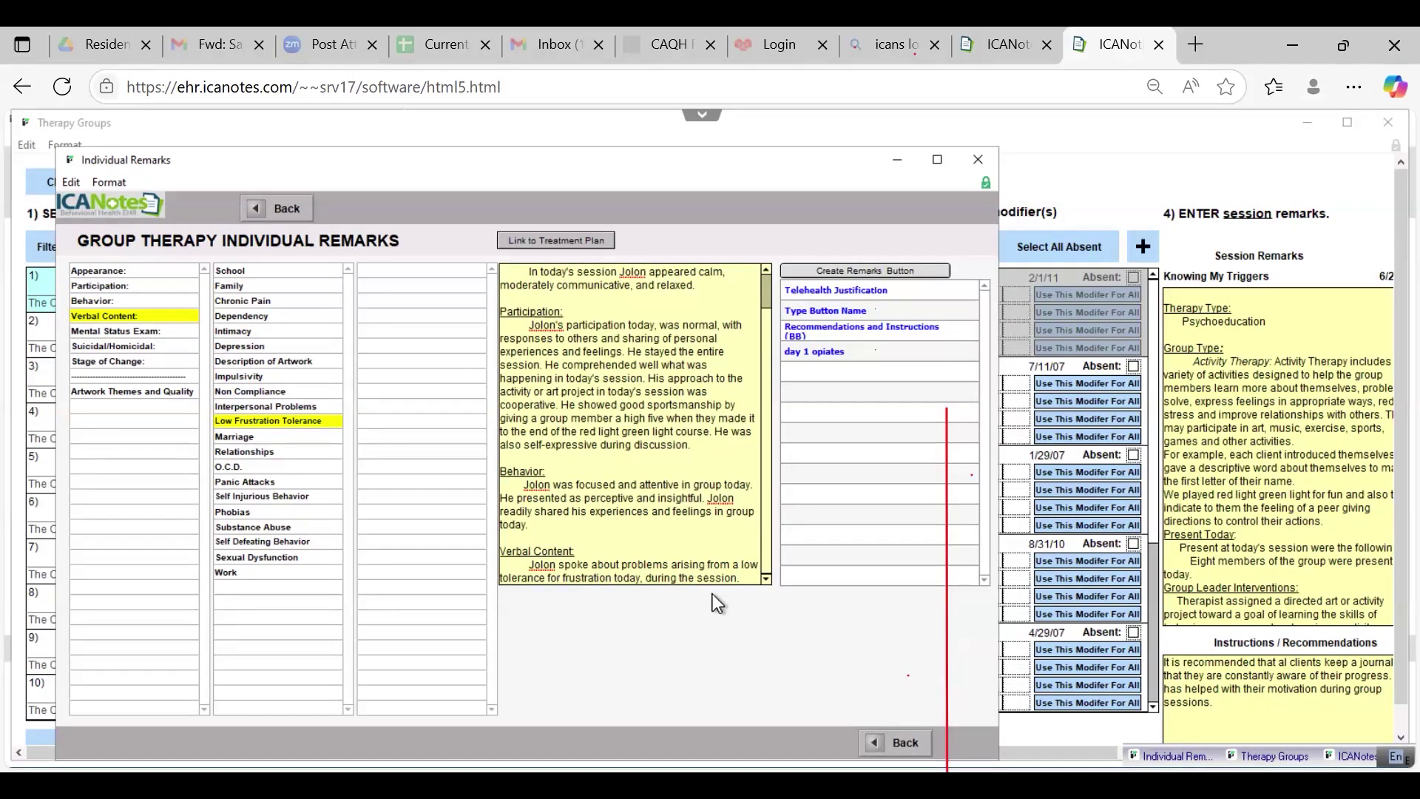
{"action": "type", "text": "He sta"}
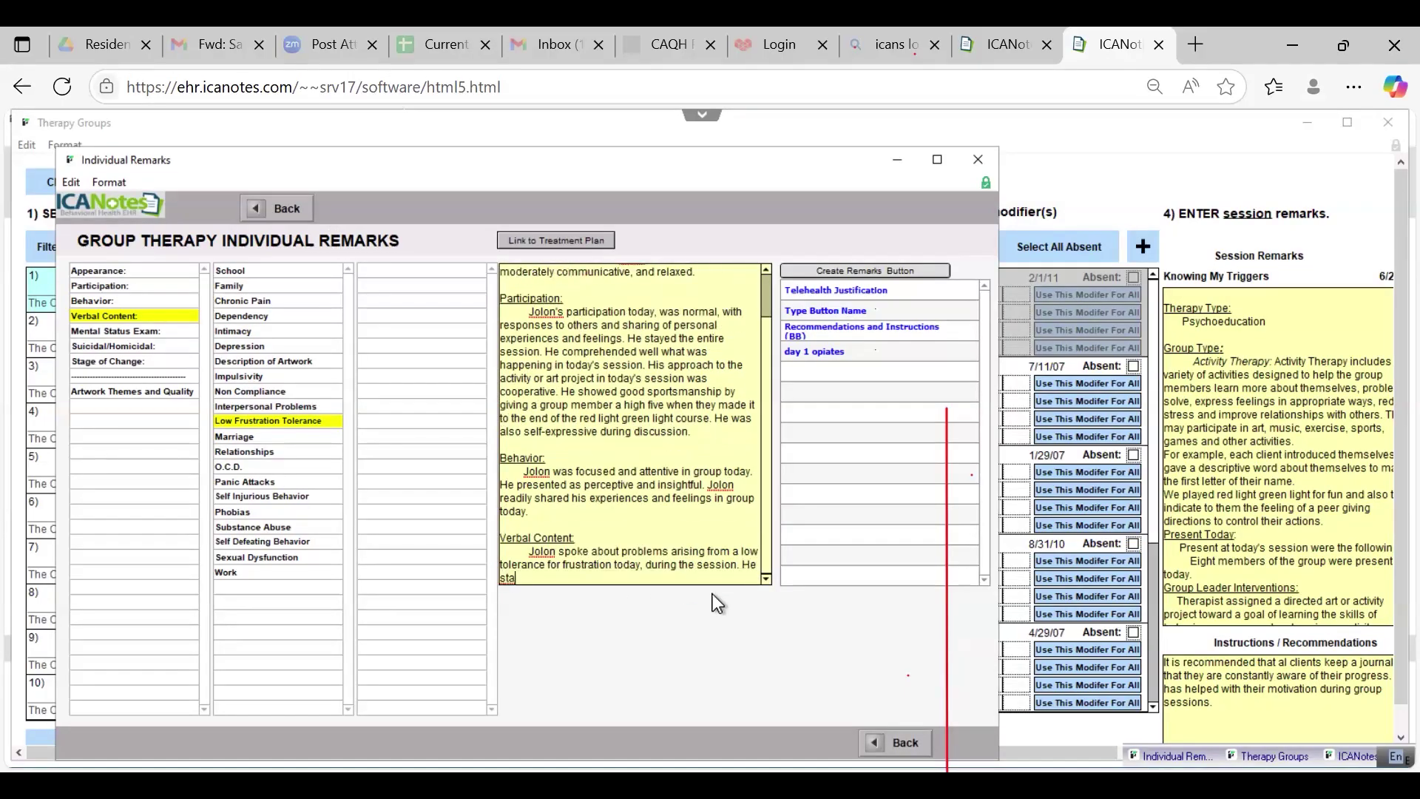
{"action": "type", "text": "ted that \"Kids not listening really bothe"}
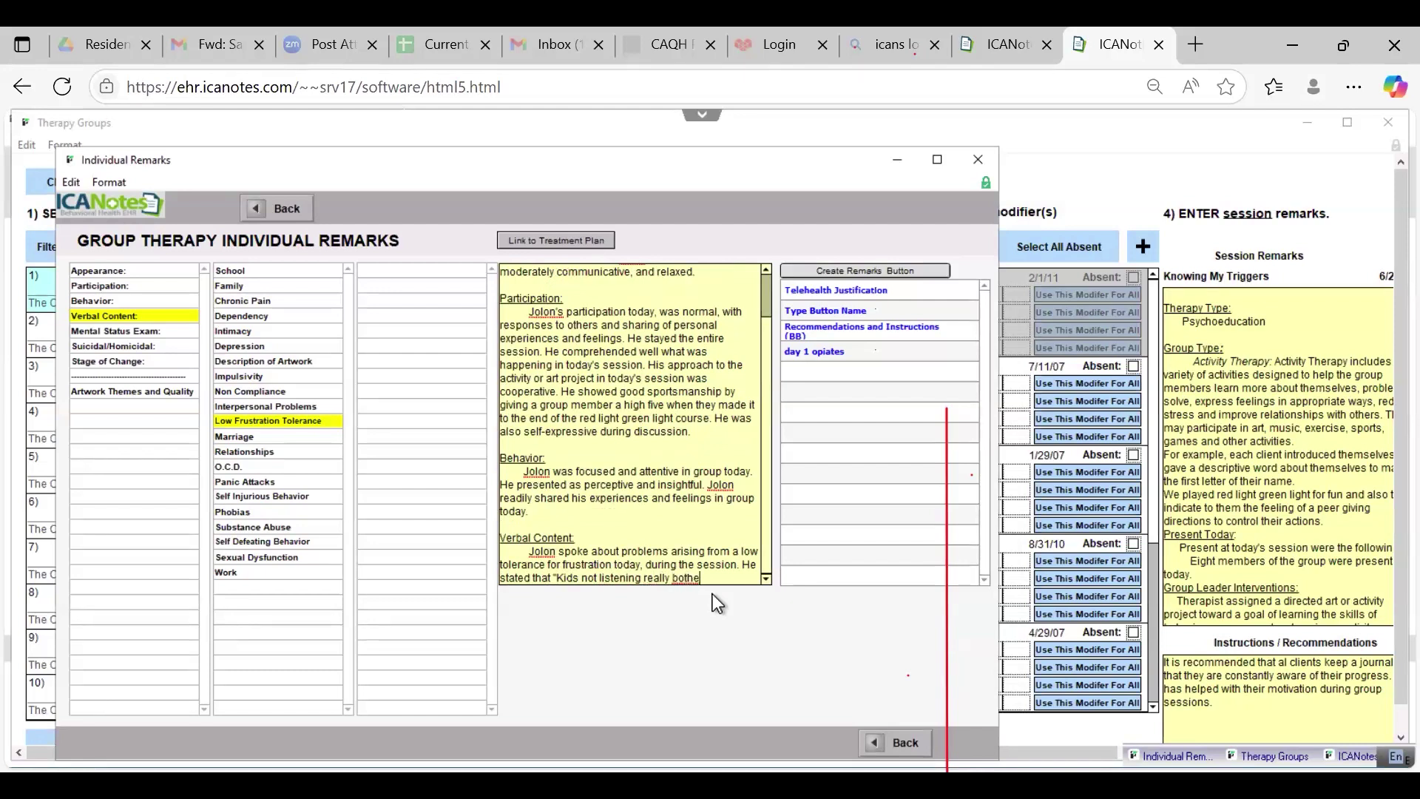
{"action": "type", "text": "rs ne"}
{"action": "key", "text": "BackSpace"}
{"action": "key", "text": "BackSpace"}
{"action": "type", "text": "me, I can't hand"}
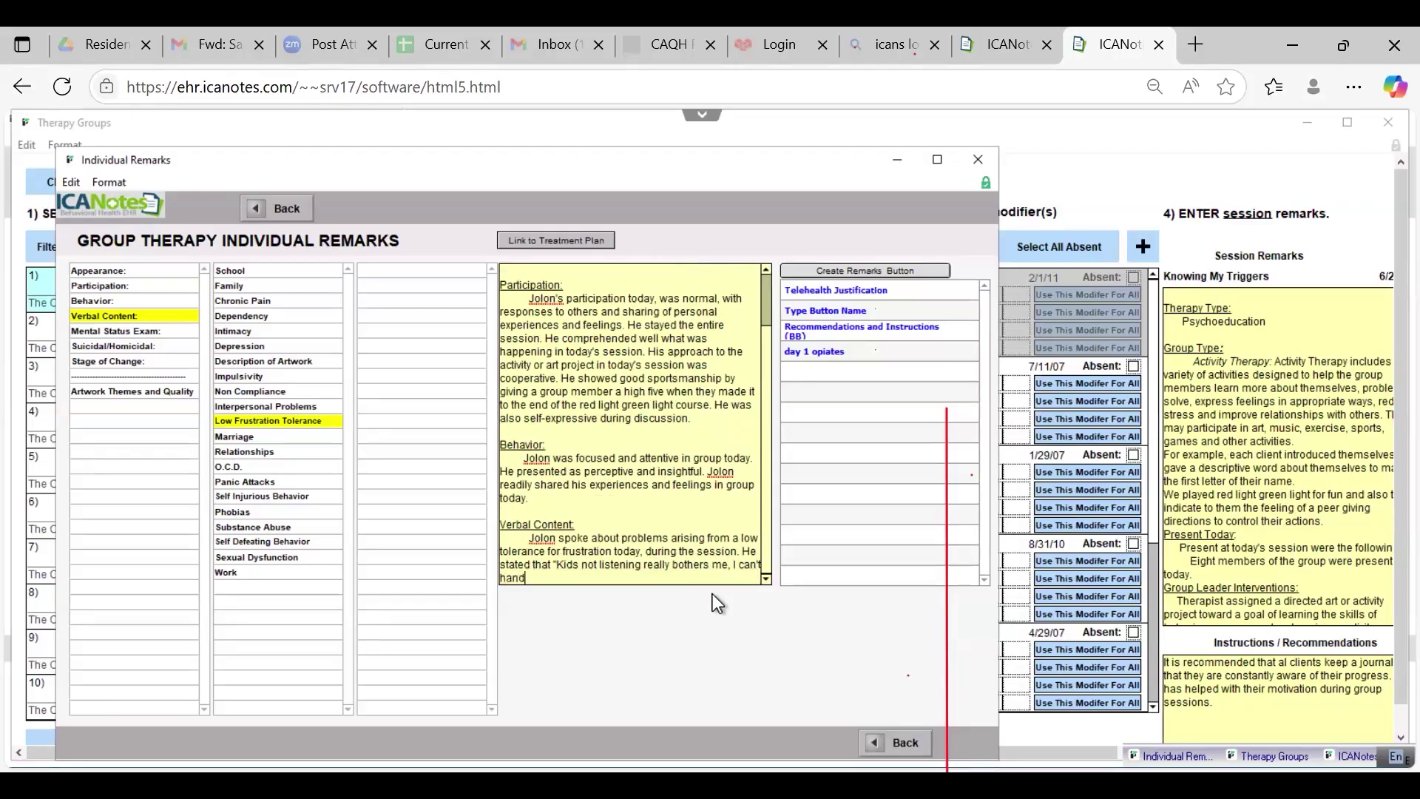
{"action": "type", "text": "le the nonsense\"."}
Step: Start the Mental Status Exam with normal mood, no anxiety and no psychotic symptoms
{"action": "left_click", "coordinate": [104, 331]}
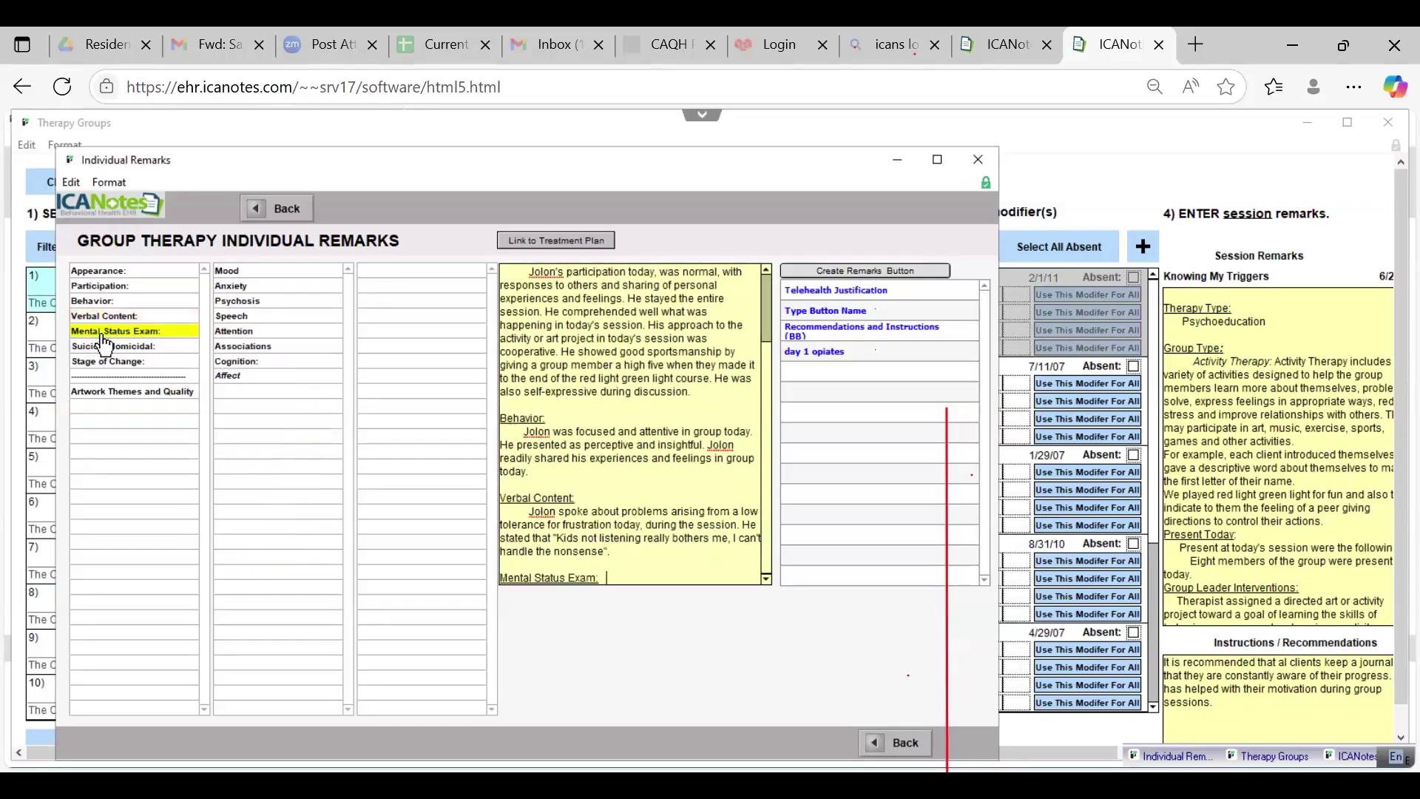
{"action": "left_click", "coordinate": [242, 277]}
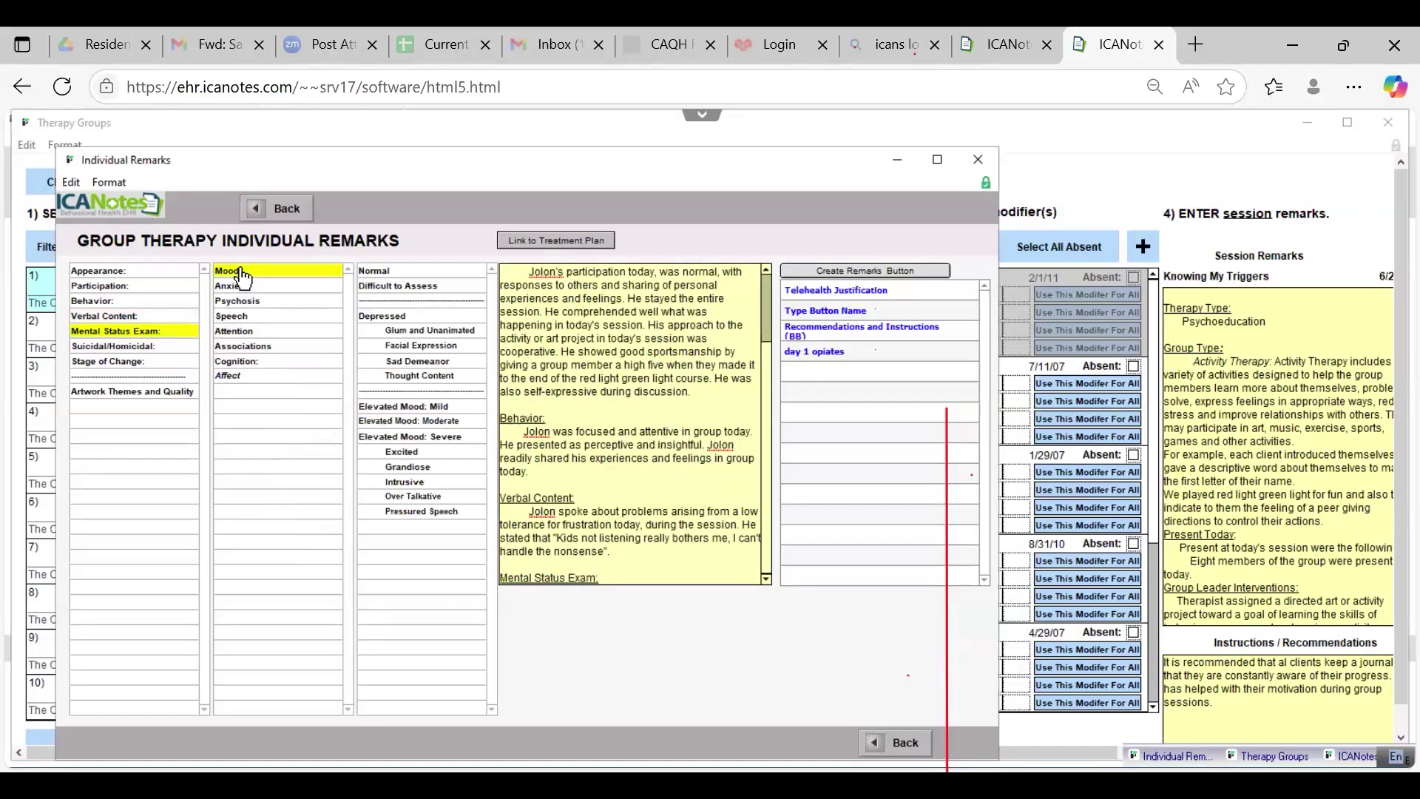
{"action": "left_click", "coordinate": [400, 276]}
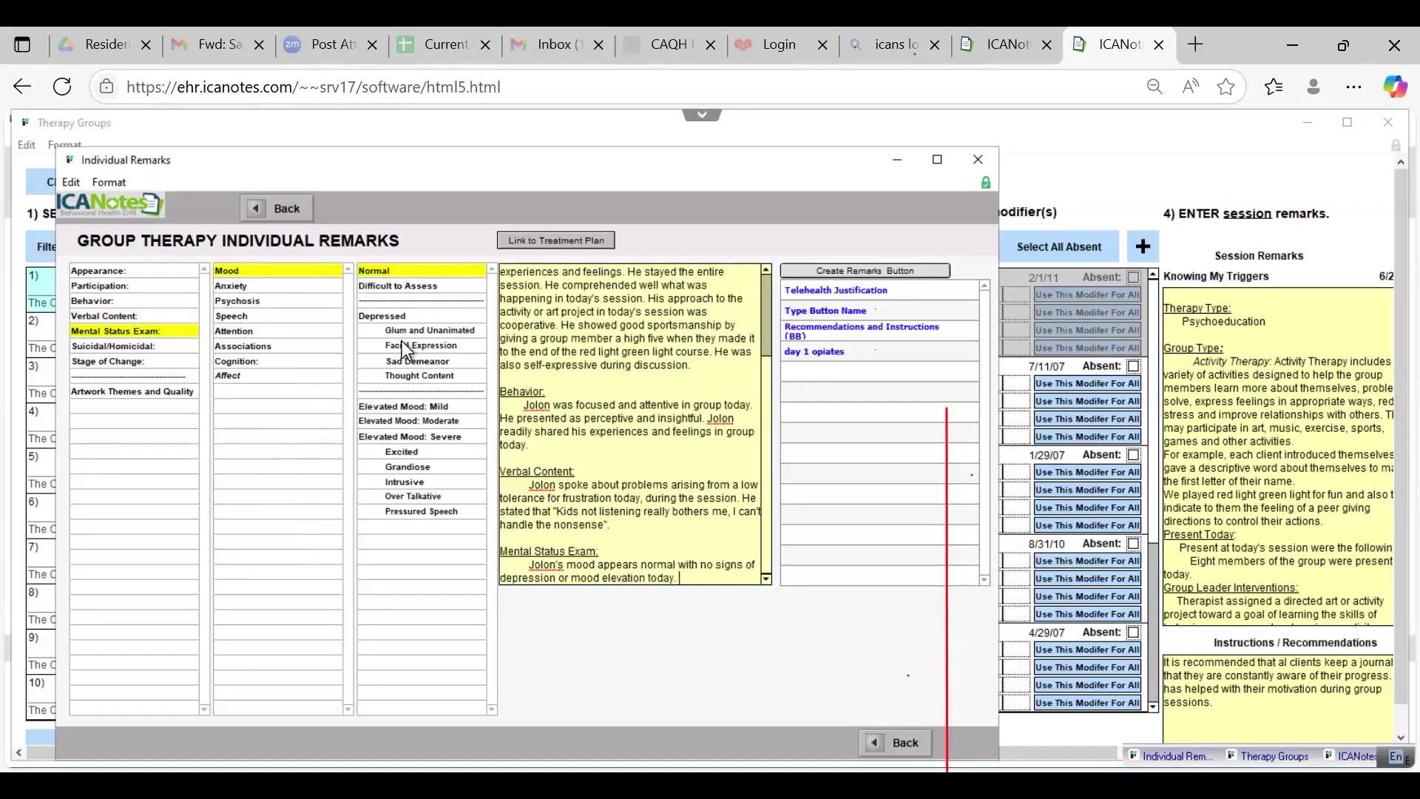
{"action": "left_click", "coordinate": [235, 288]}
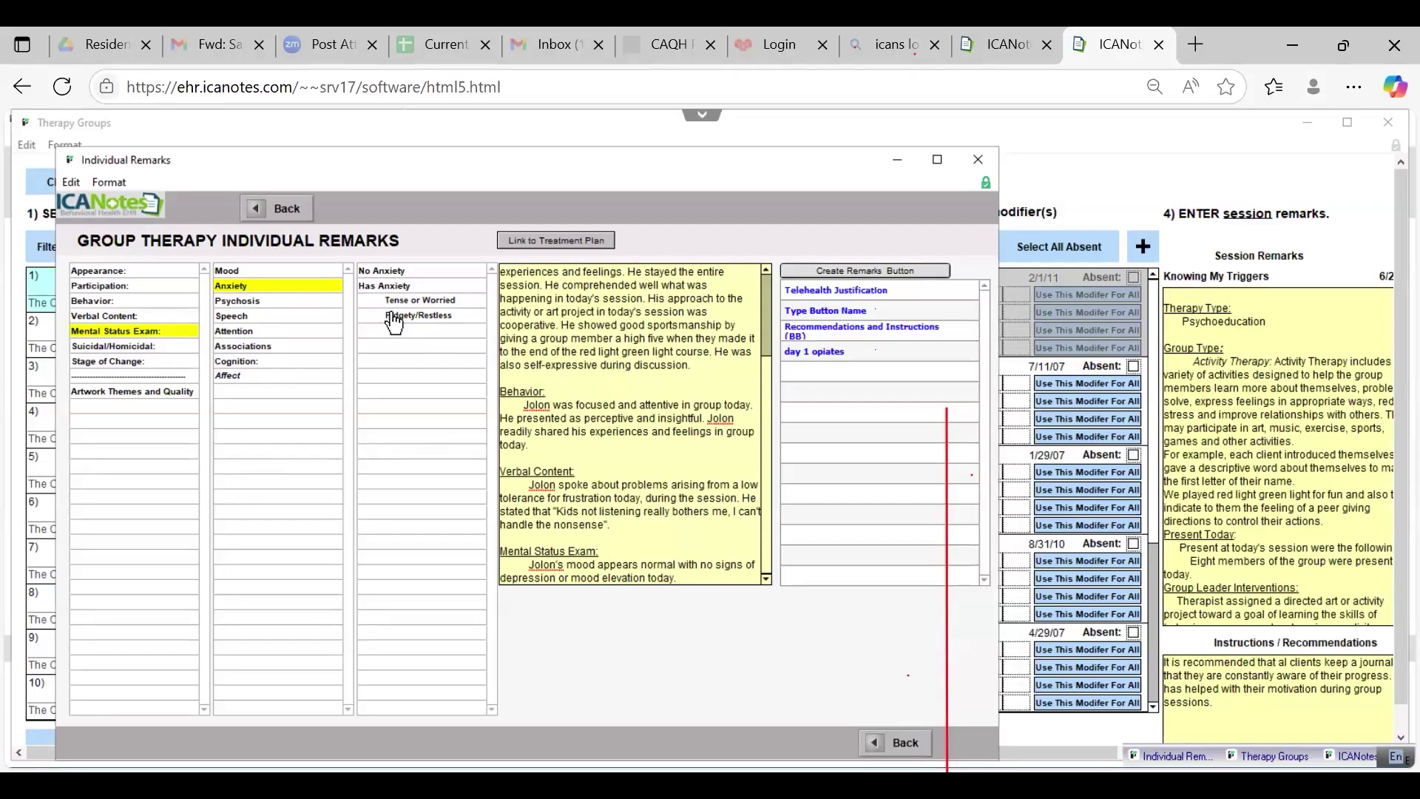
{"action": "left_click", "coordinate": [376, 272]}
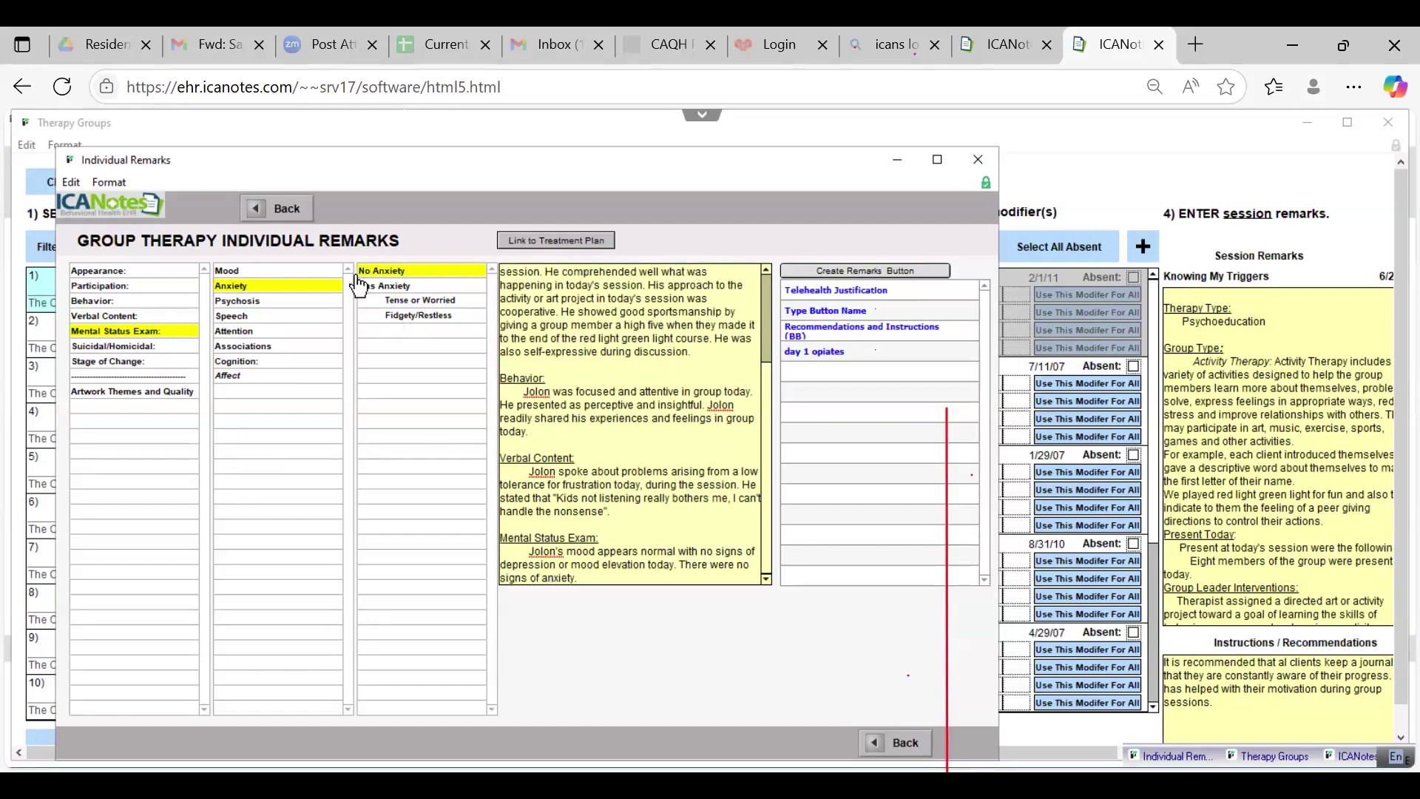
{"action": "left_click", "coordinate": [244, 301]}
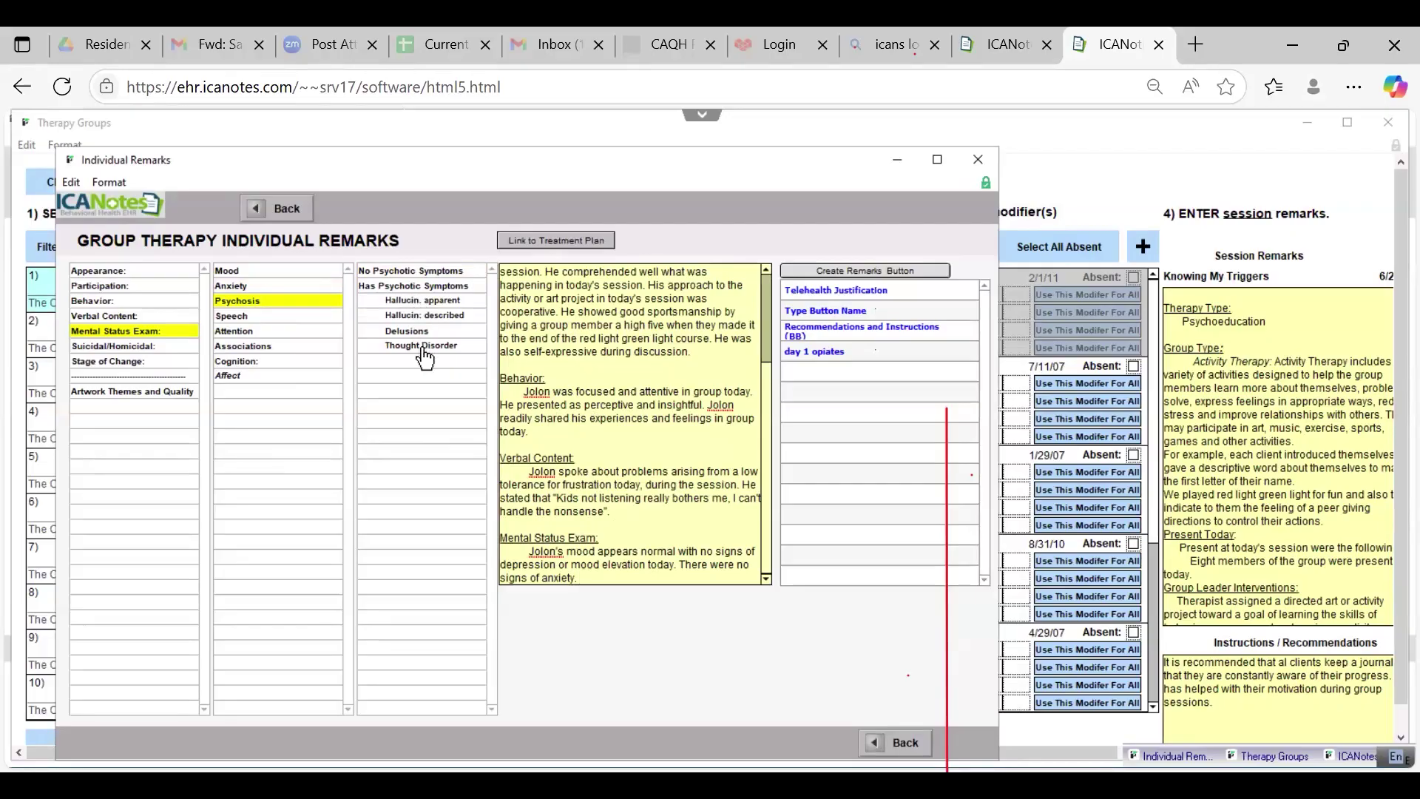
{"action": "left_click", "coordinate": [412, 274]}
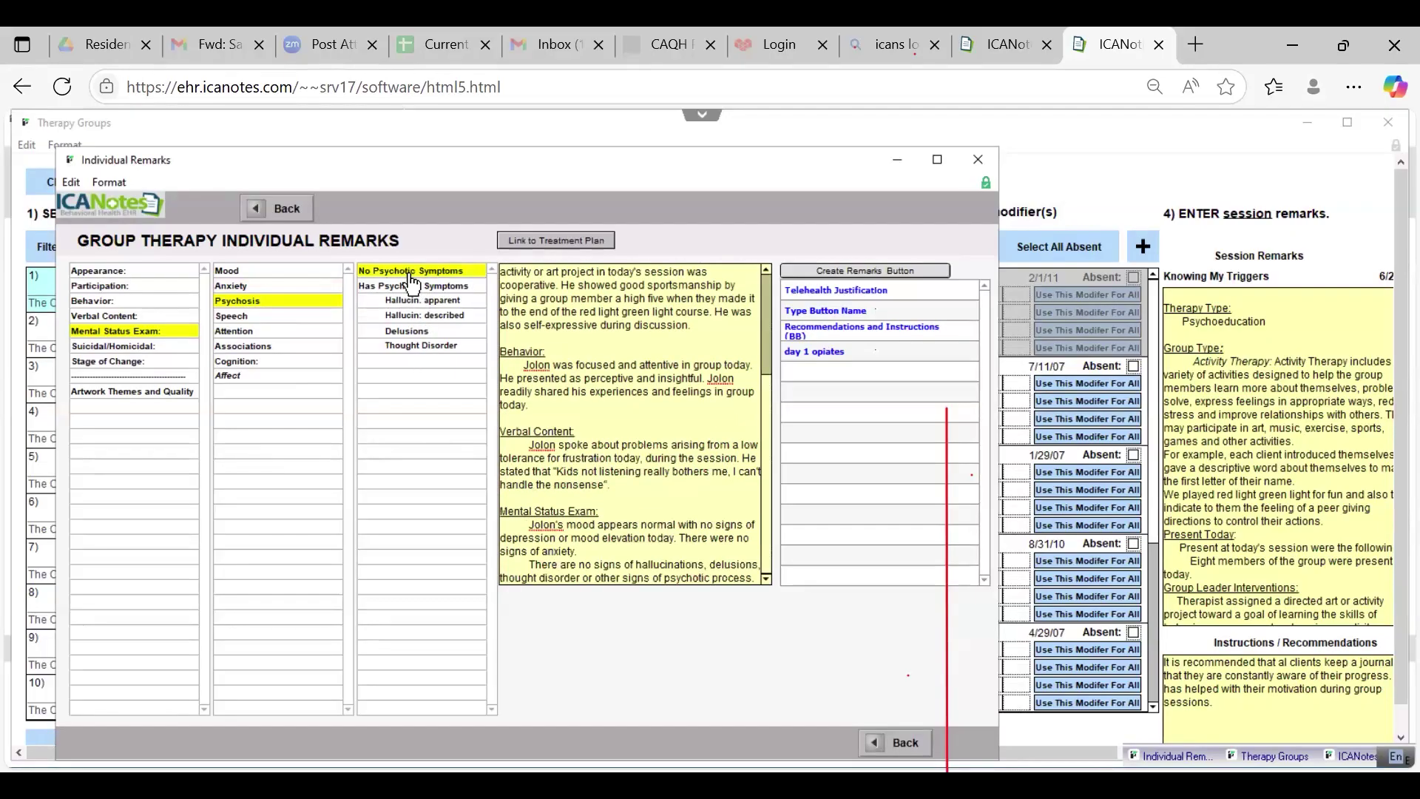
Step: Add normal speech, normal attention and concrete associations to the Mental Status Exam
{"action": "left_click", "coordinate": [231, 316]}
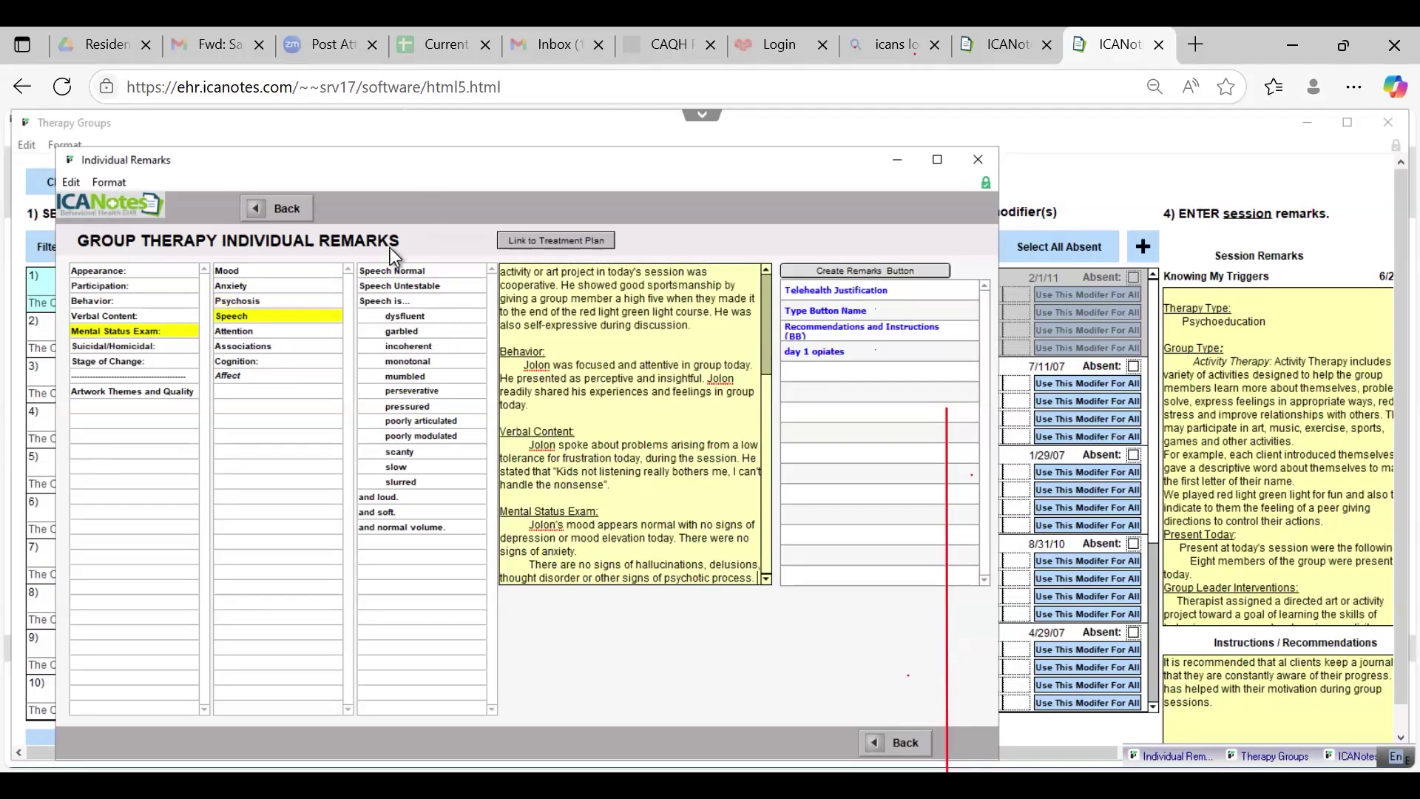
{"action": "left_click", "coordinate": [384, 275]}
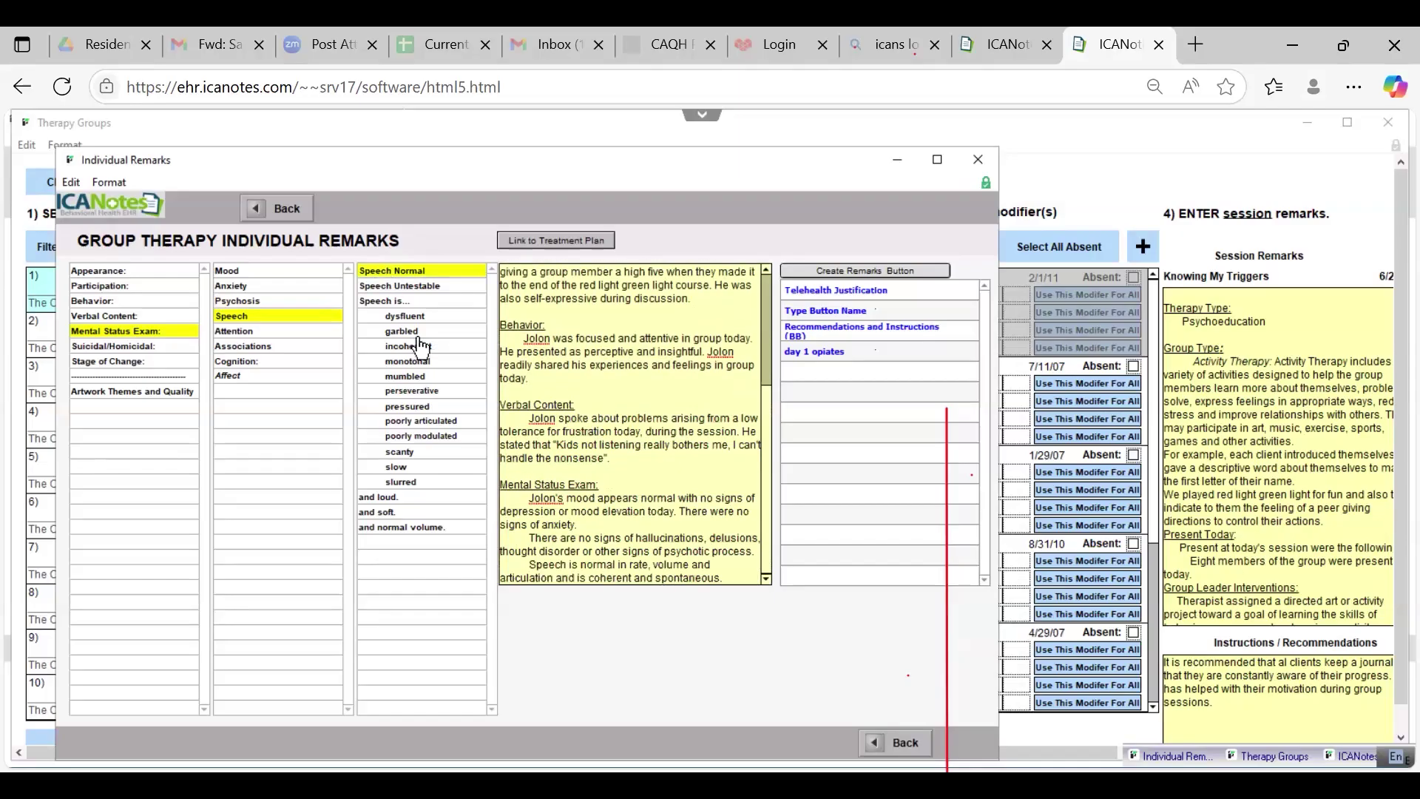
{"action": "left_click", "coordinate": [235, 336]}
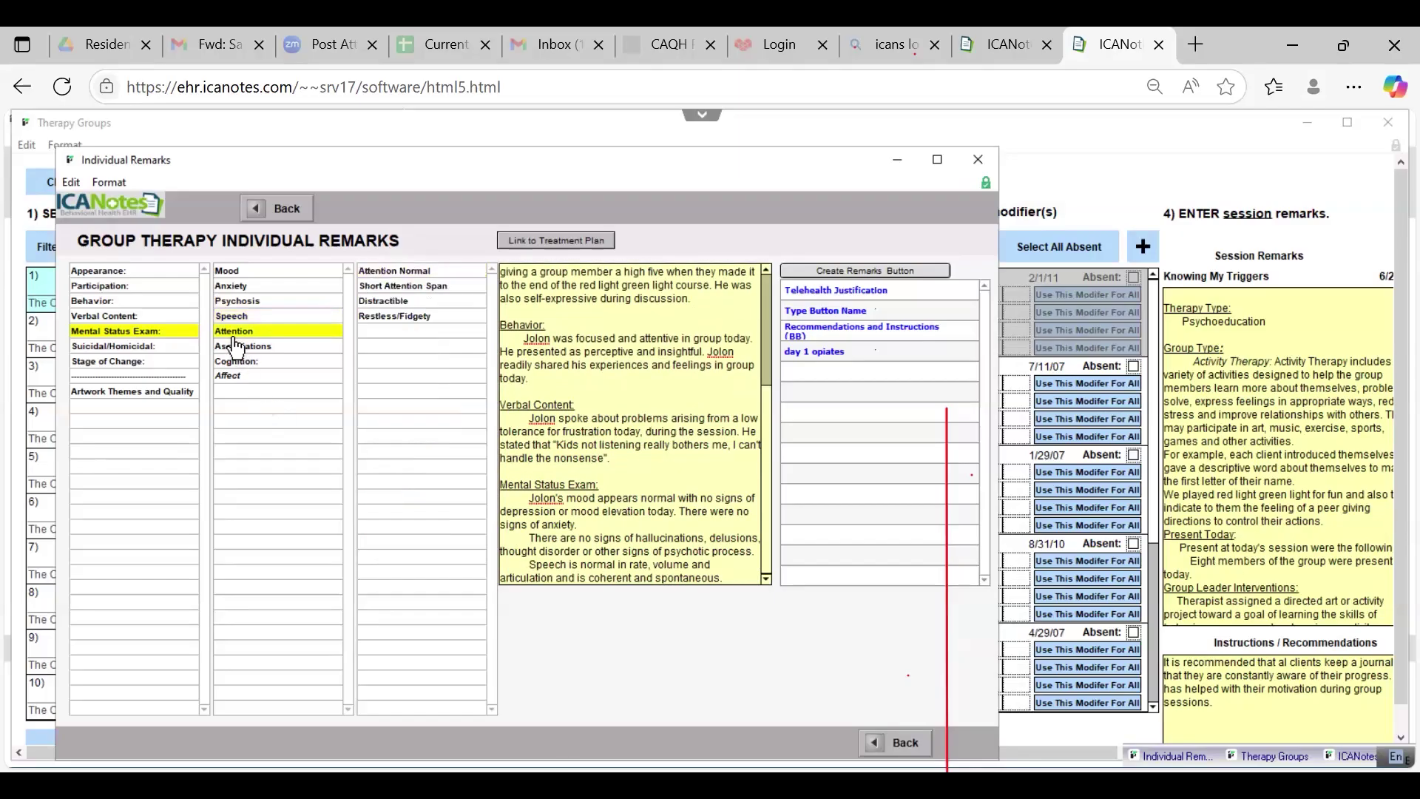
{"action": "left_click", "coordinate": [384, 275]}
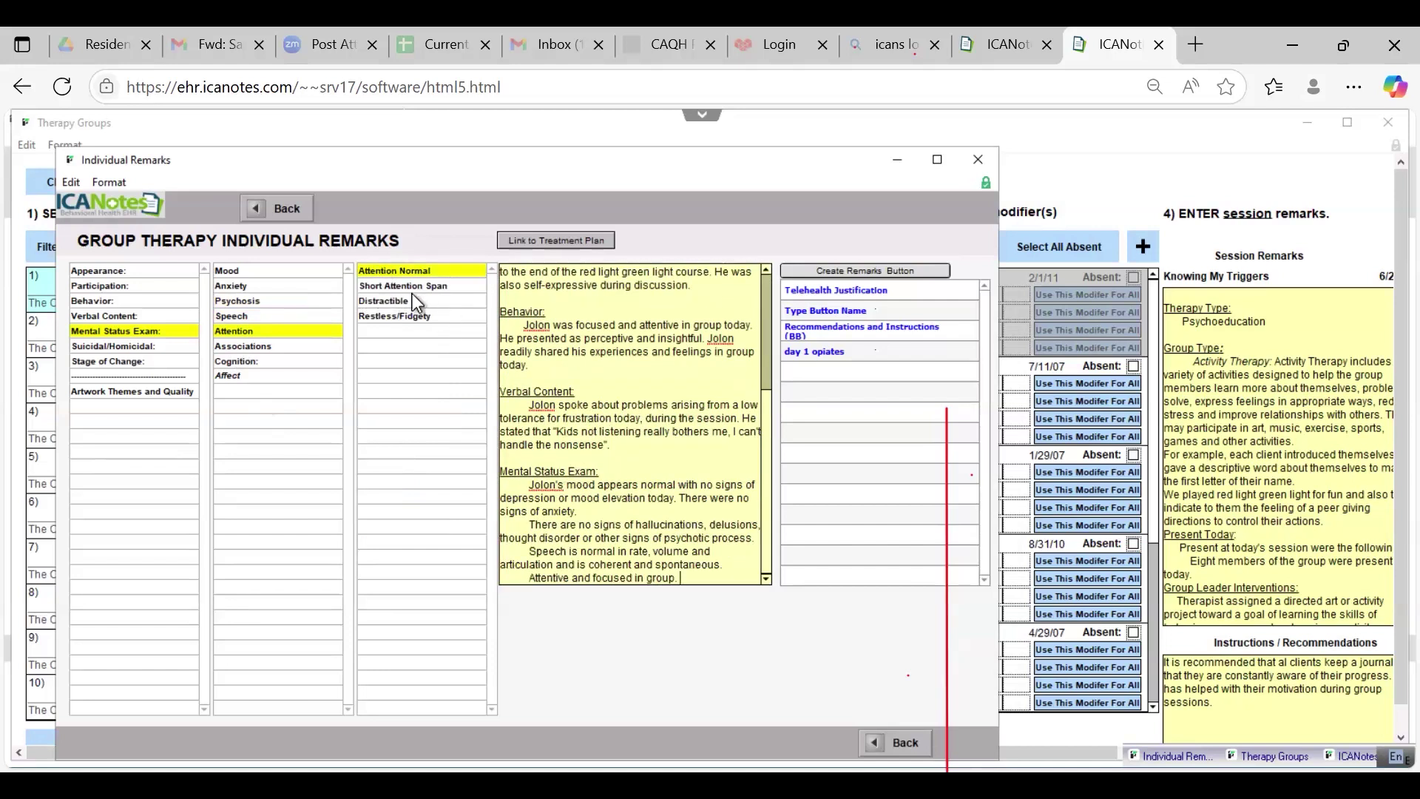
{"action": "left_click", "coordinate": [244, 346]}
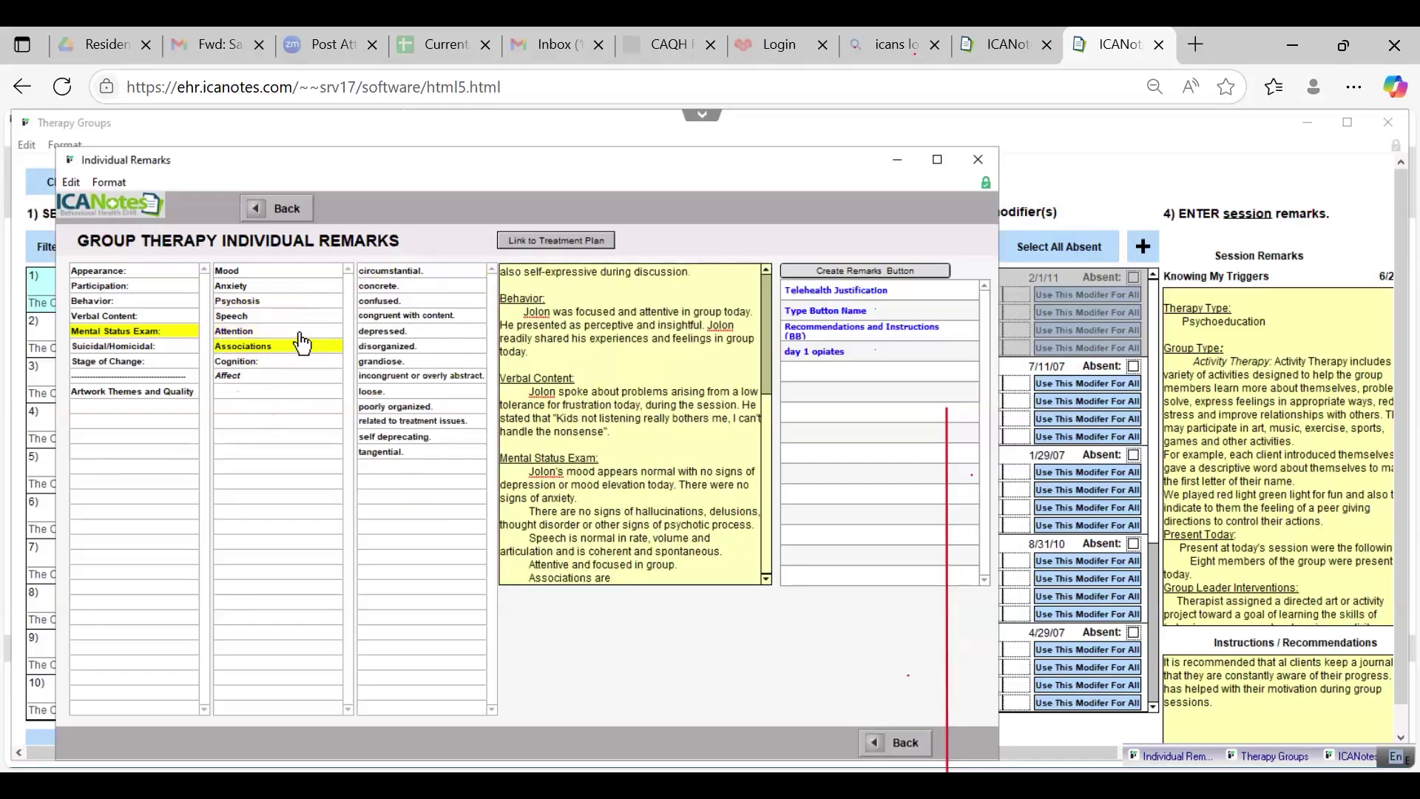
{"action": "left_click", "coordinate": [370, 288]}
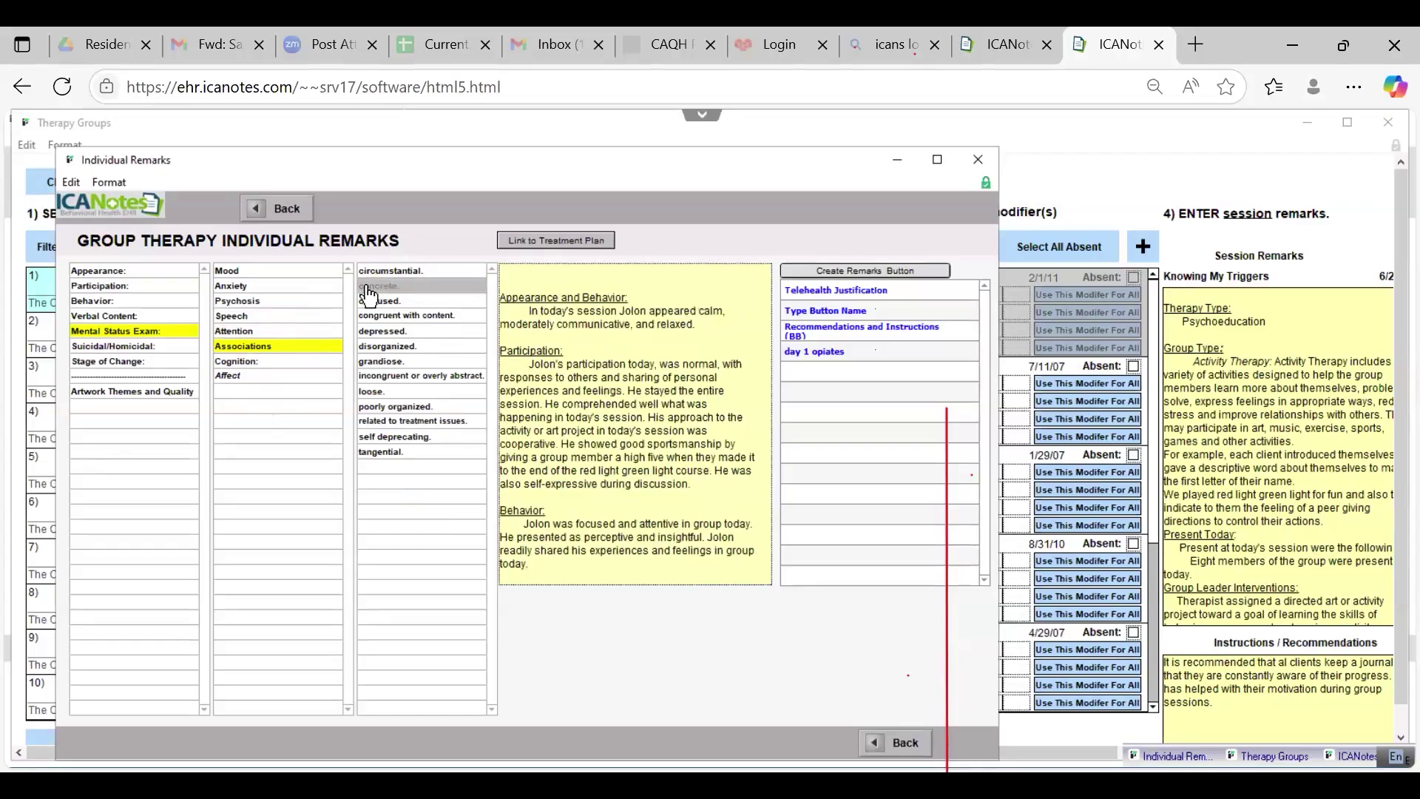
Step: Add no cognitive loss and normal affect to the member's Mental Status Exam
{"action": "left_click", "coordinate": [241, 362]}
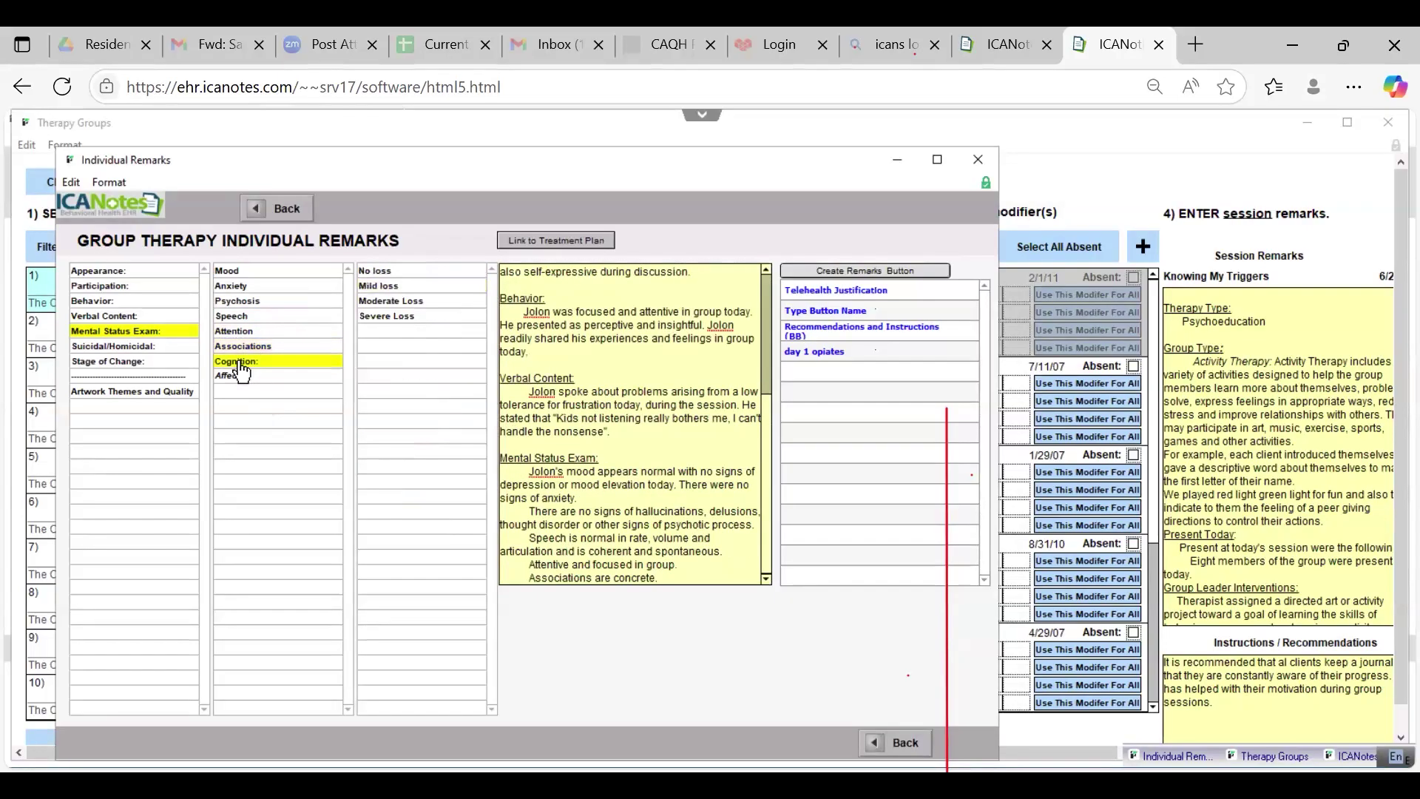
{"action": "left_click", "coordinate": [382, 272]}
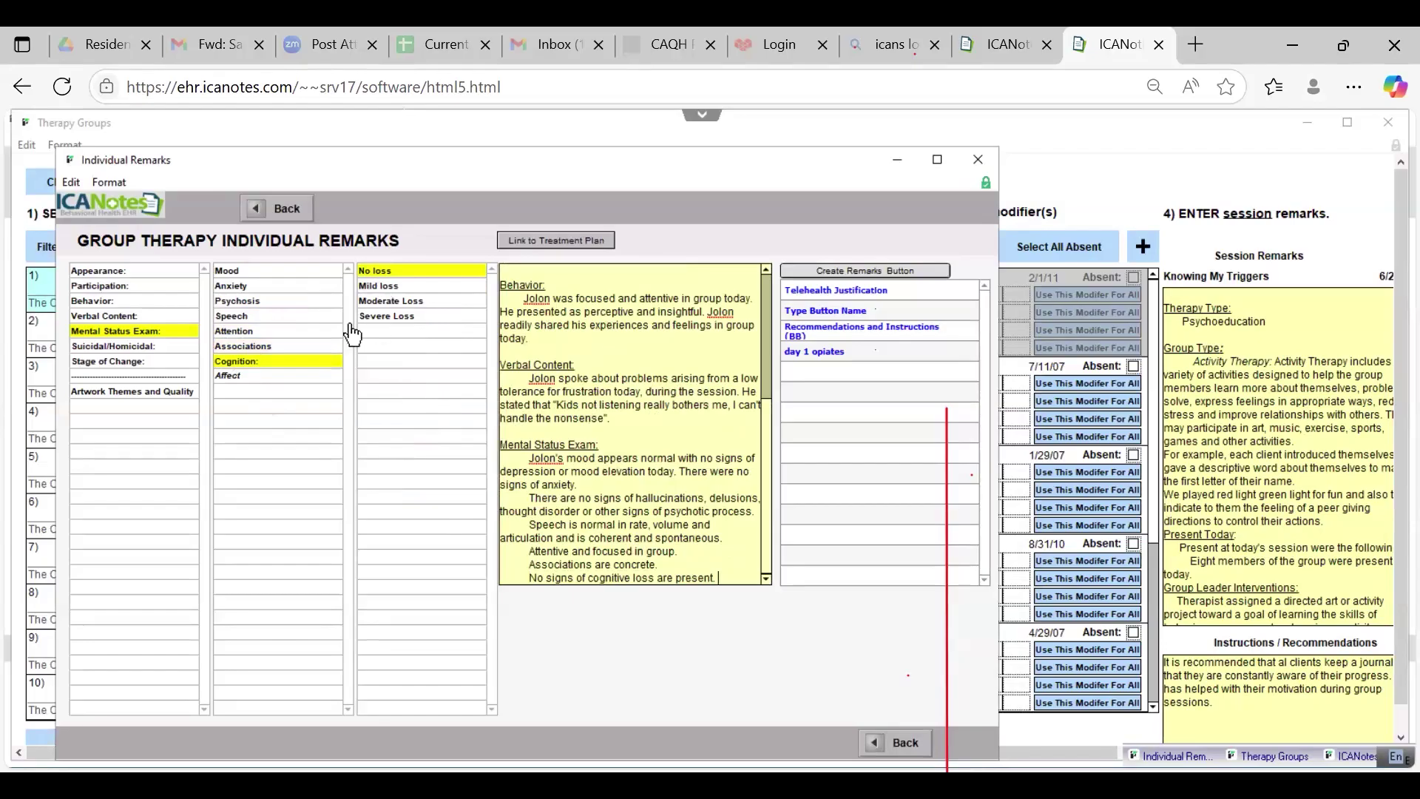
{"action": "left_click", "coordinate": [235, 377]}
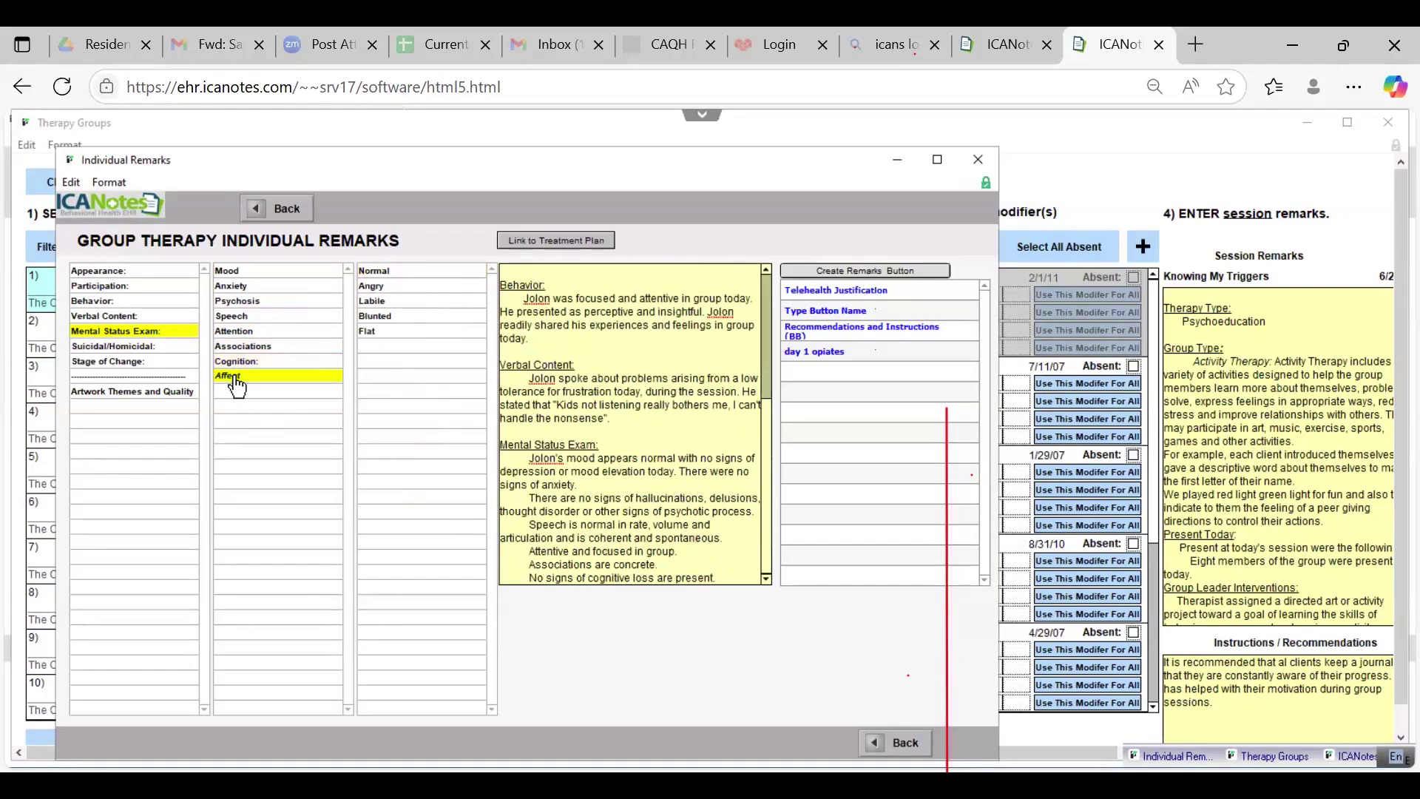
{"action": "left_click", "coordinate": [370, 272]}
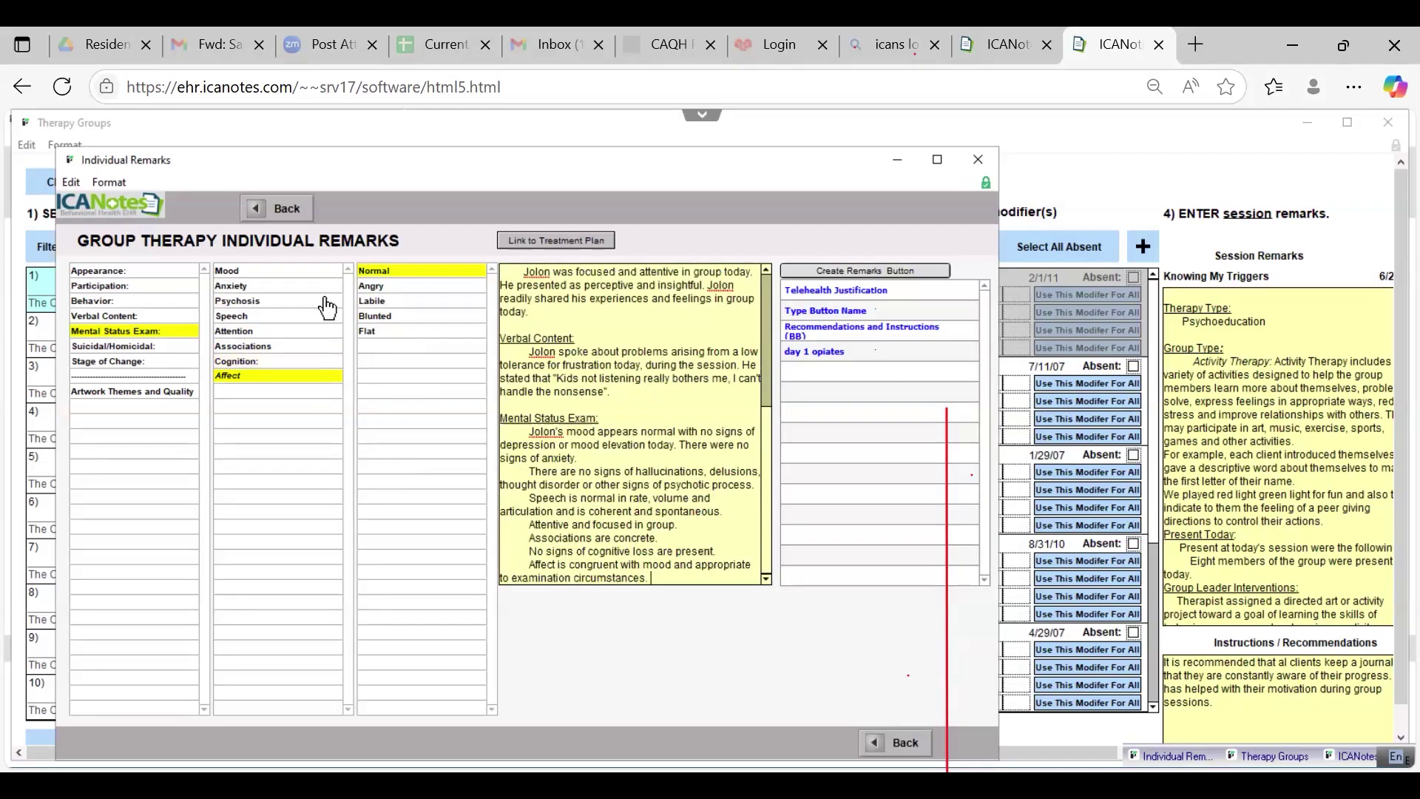
Step: Record the member as not suicidal and not homicidal, and set the stage of change to Contemplation
{"action": "left_click", "coordinate": [136, 349]}
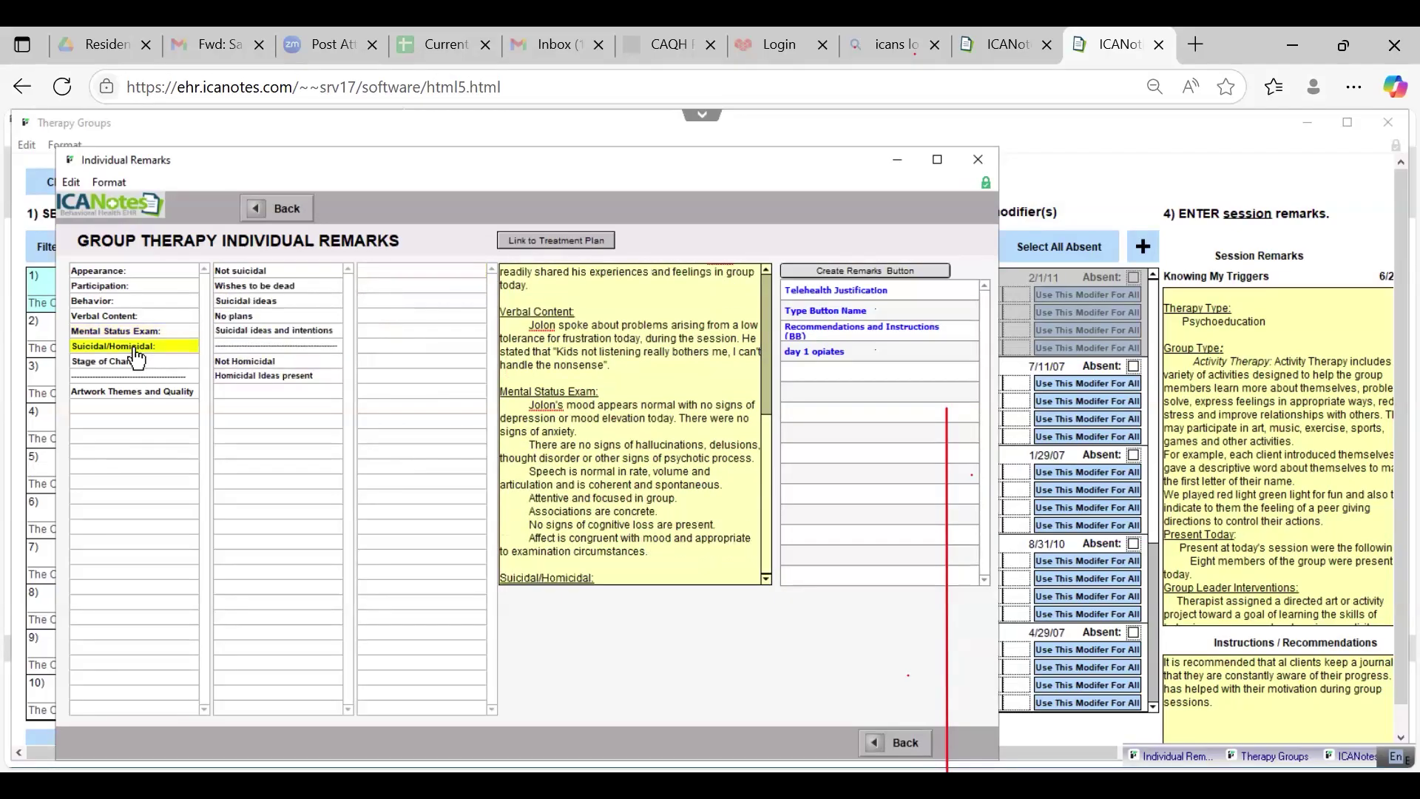
{"action": "left_click", "coordinate": [227, 273]}
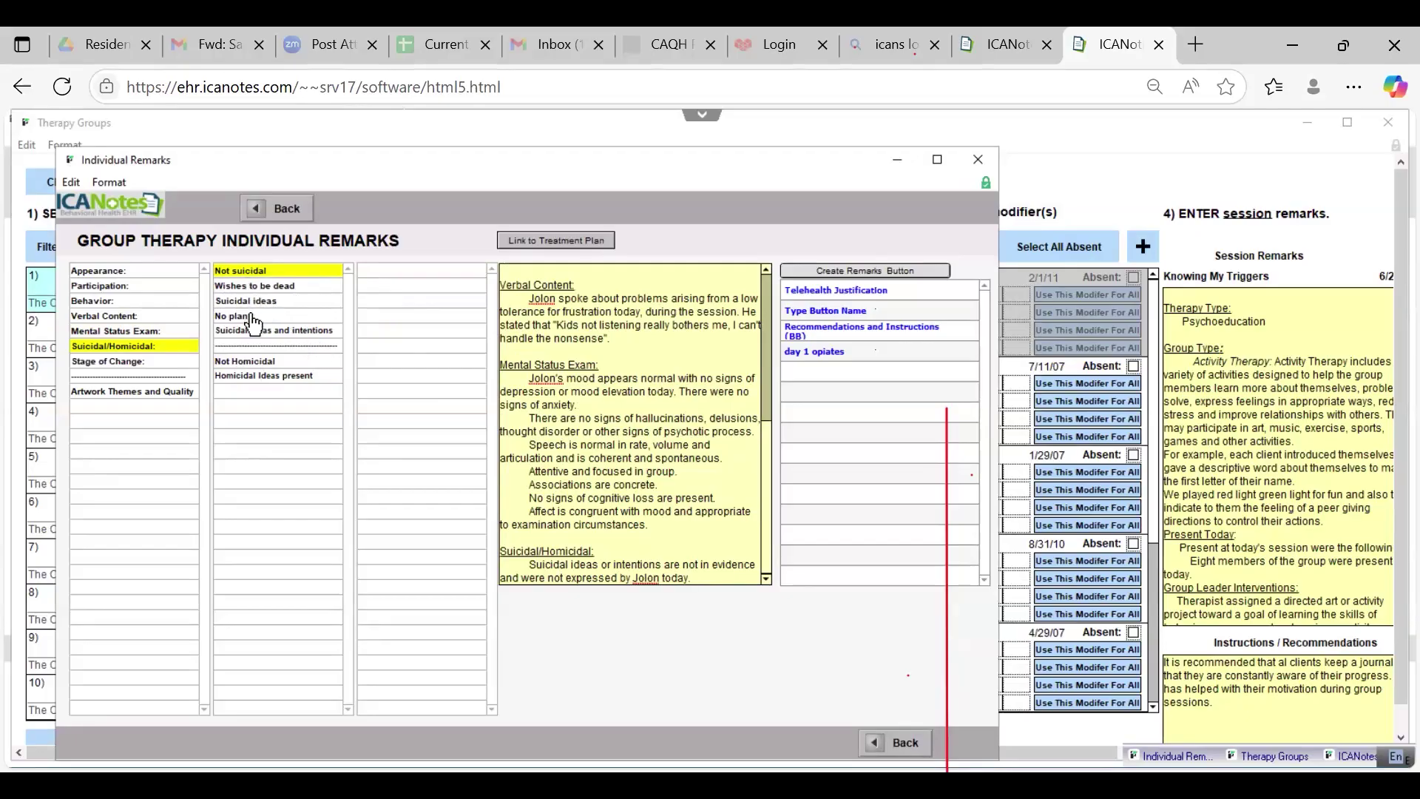
{"action": "left_click", "coordinate": [246, 363]}
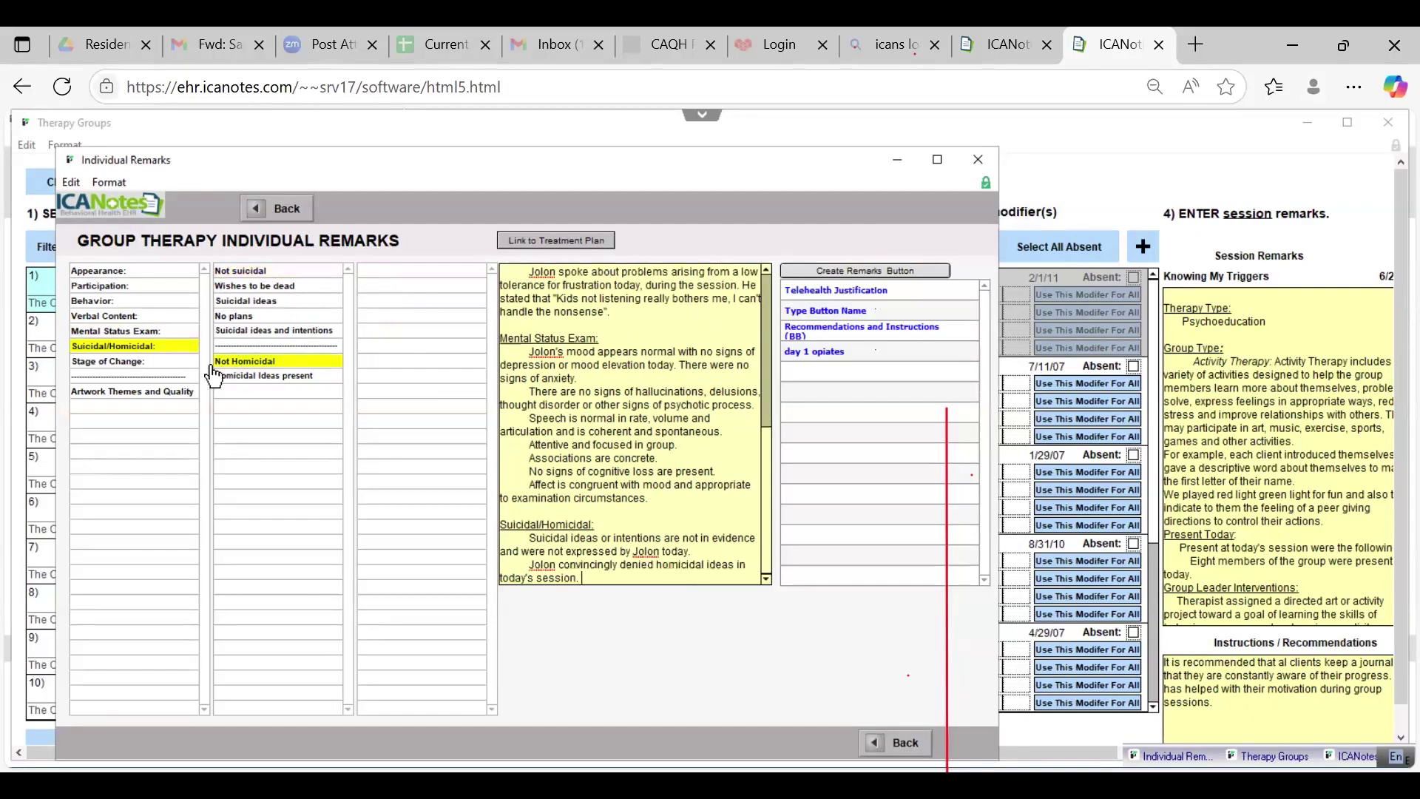
{"action": "left_click", "coordinate": [139, 363]}
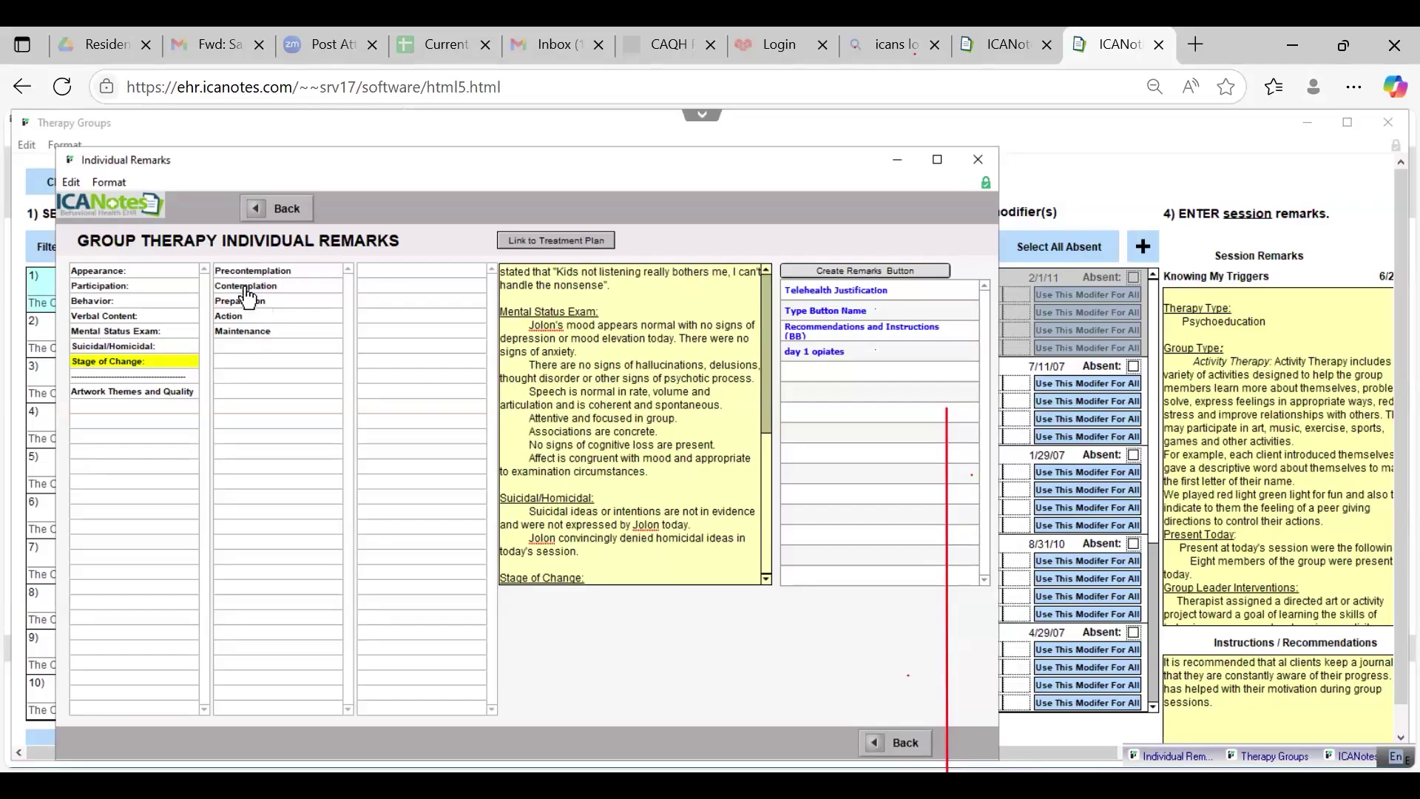
{"action": "left_click", "coordinate": [247, 290]}
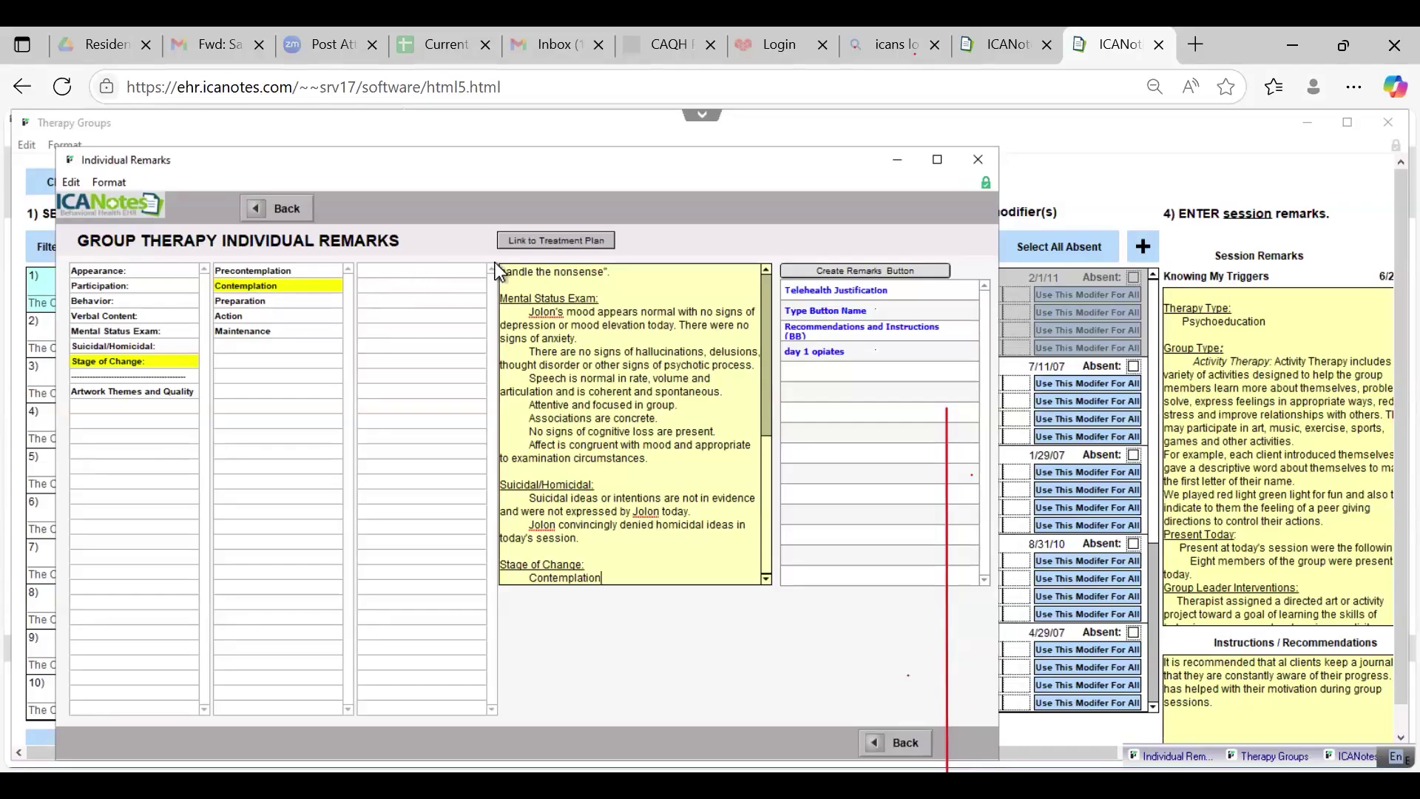
Step: Link the Individual Service Plan's Anger Management problem to the remarks, including only the intervention for expressing anger in verbally appropriate ways
{"action": "left_click", "coordinate": [559, 240]}
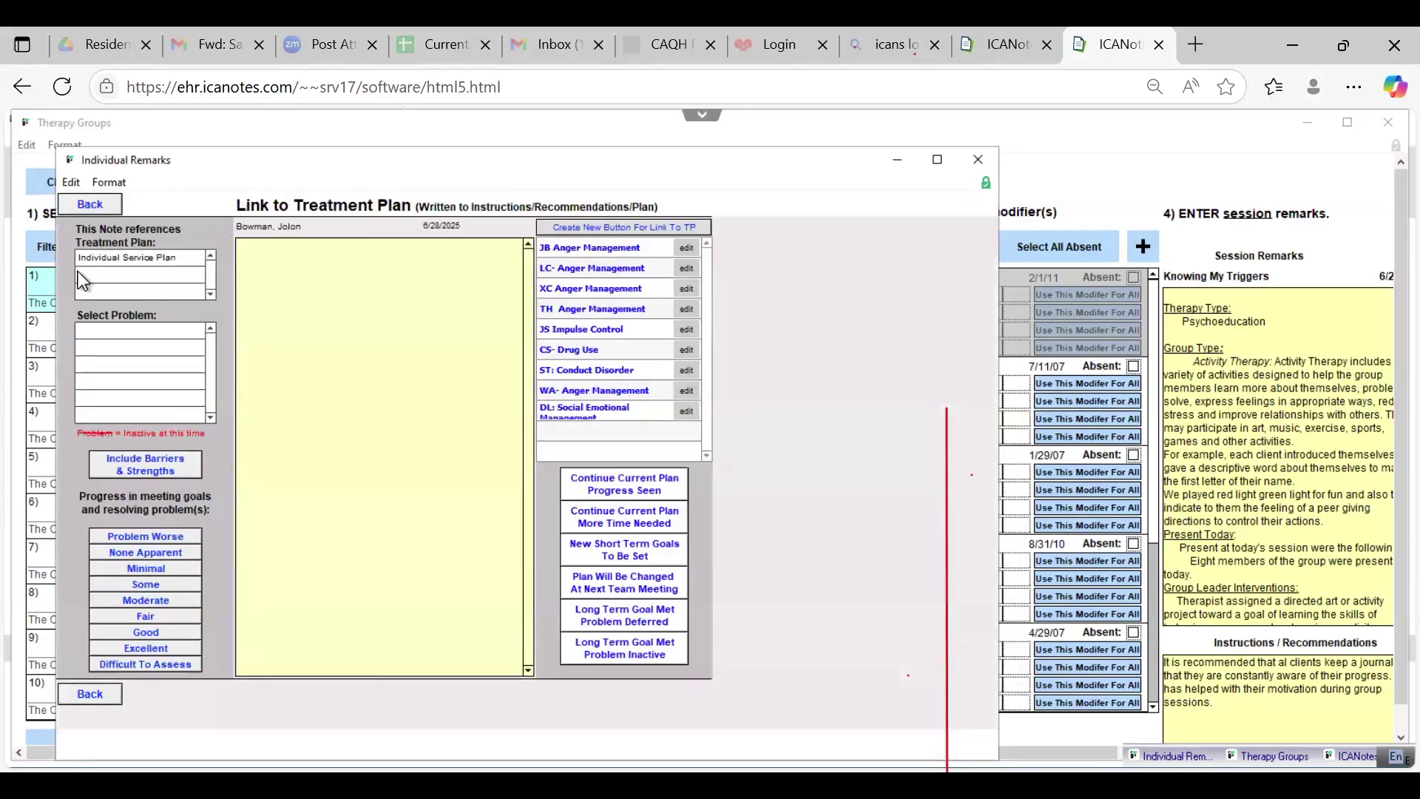
{"action": "left_click", "coordinate": [147, 261]}
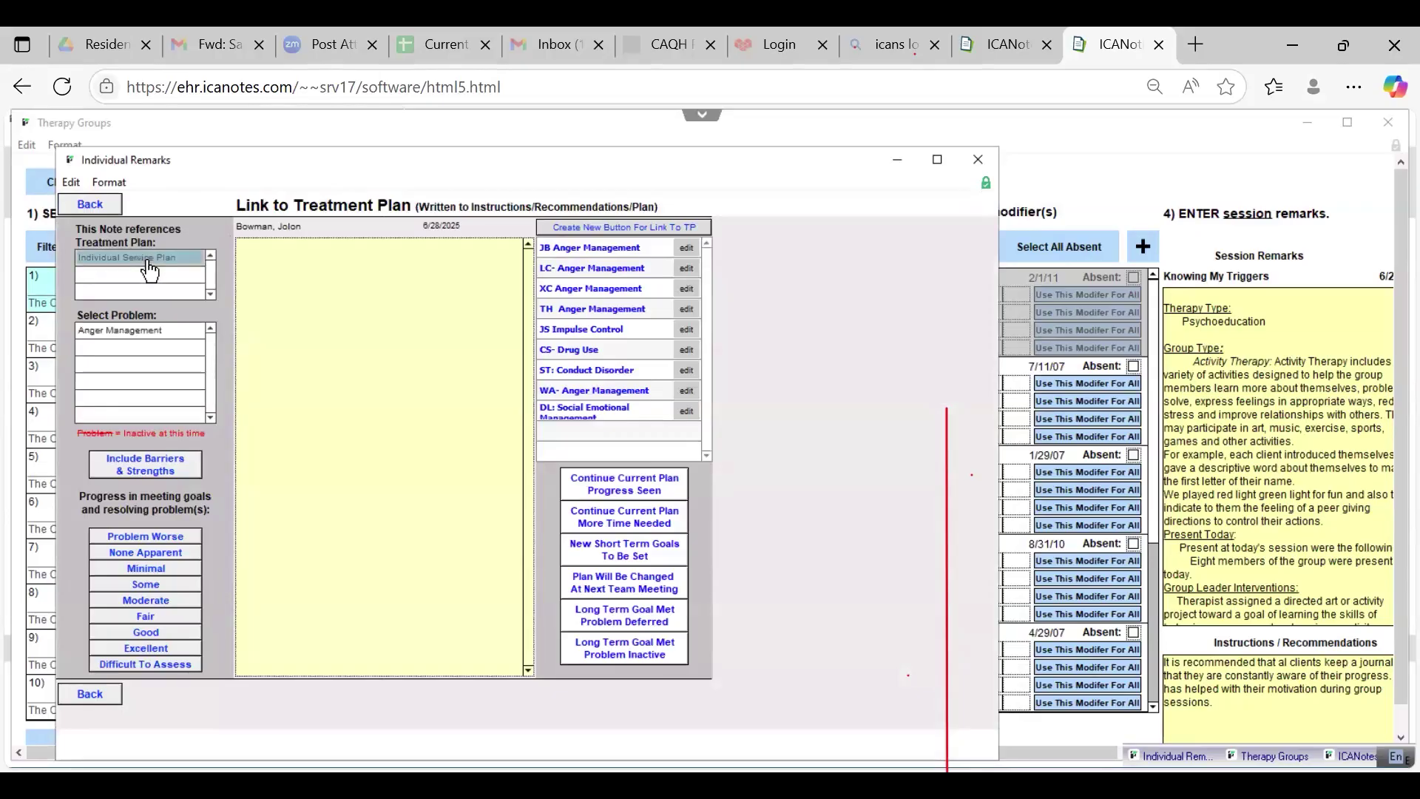
{"action": "left_click", "coordinate": [93, 334]}
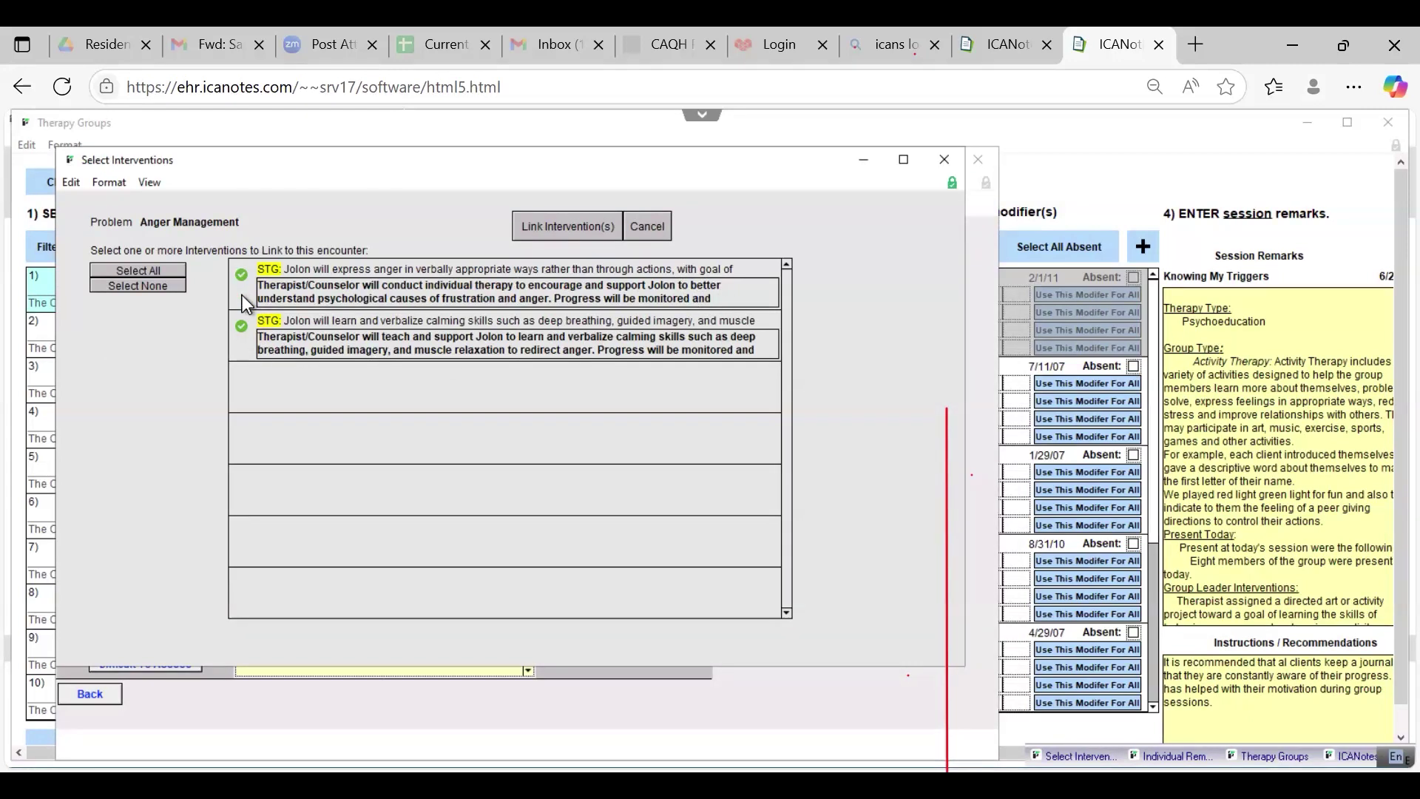
{"action": "left_click", "coordinate": [242, 325]}
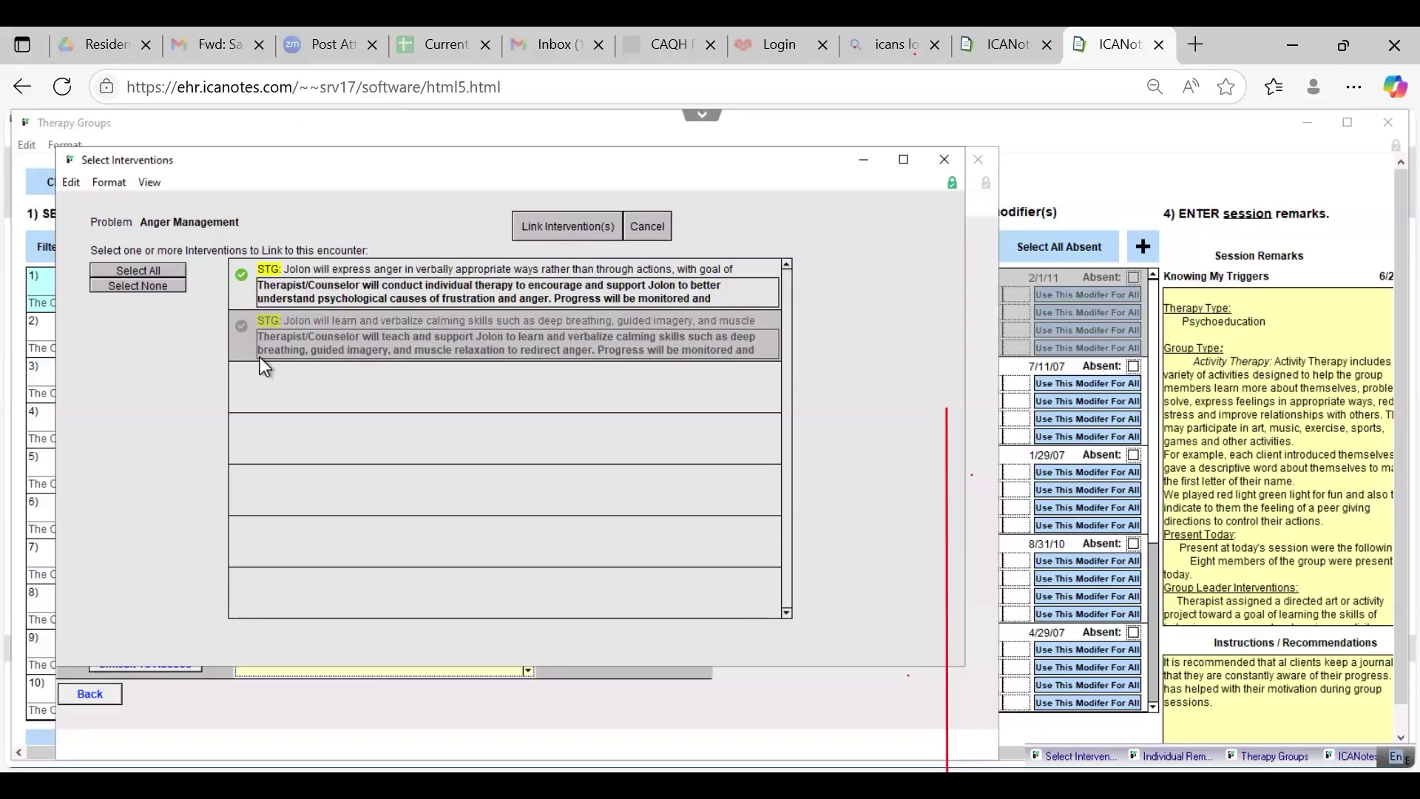
{"action": "left_click", "coordinate": [576, 226]}
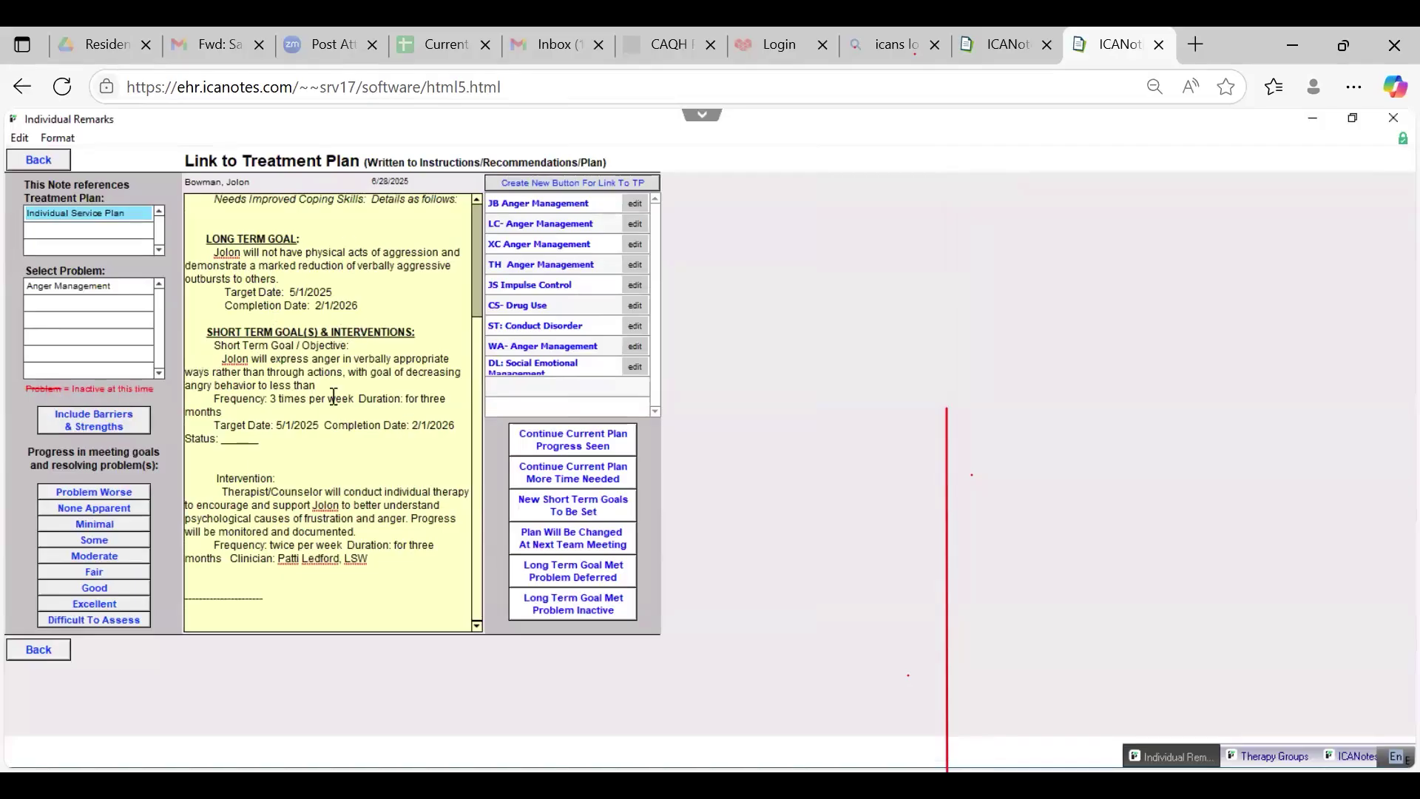
Step: Add barriers and strengths, Moderate progress and Continue Current Plan Progress Seen to the treatment plan link, and return to the group session
{"action": "left_click", "coordinate": [111, 430]}
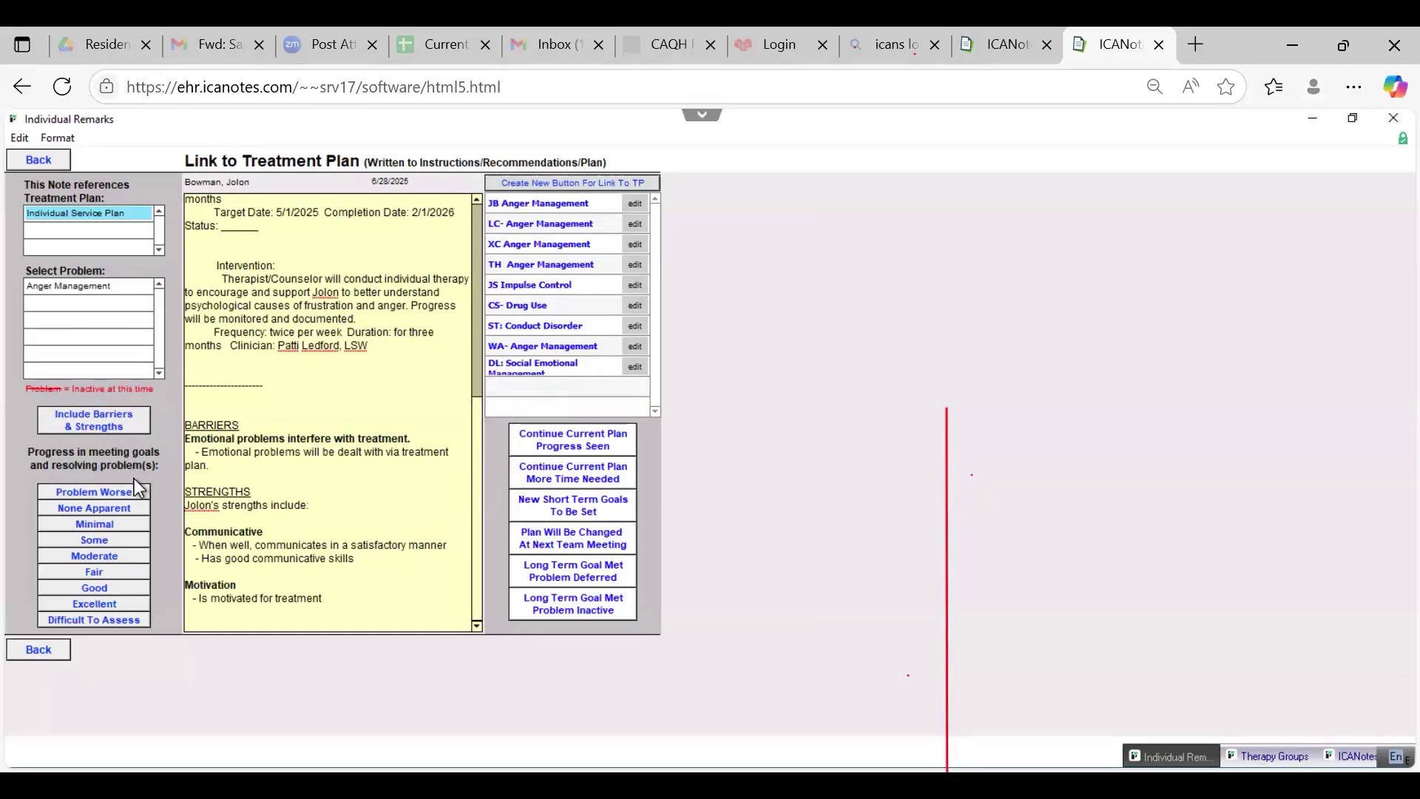
{"action": "left_click", "coordinate": [109, 562]}
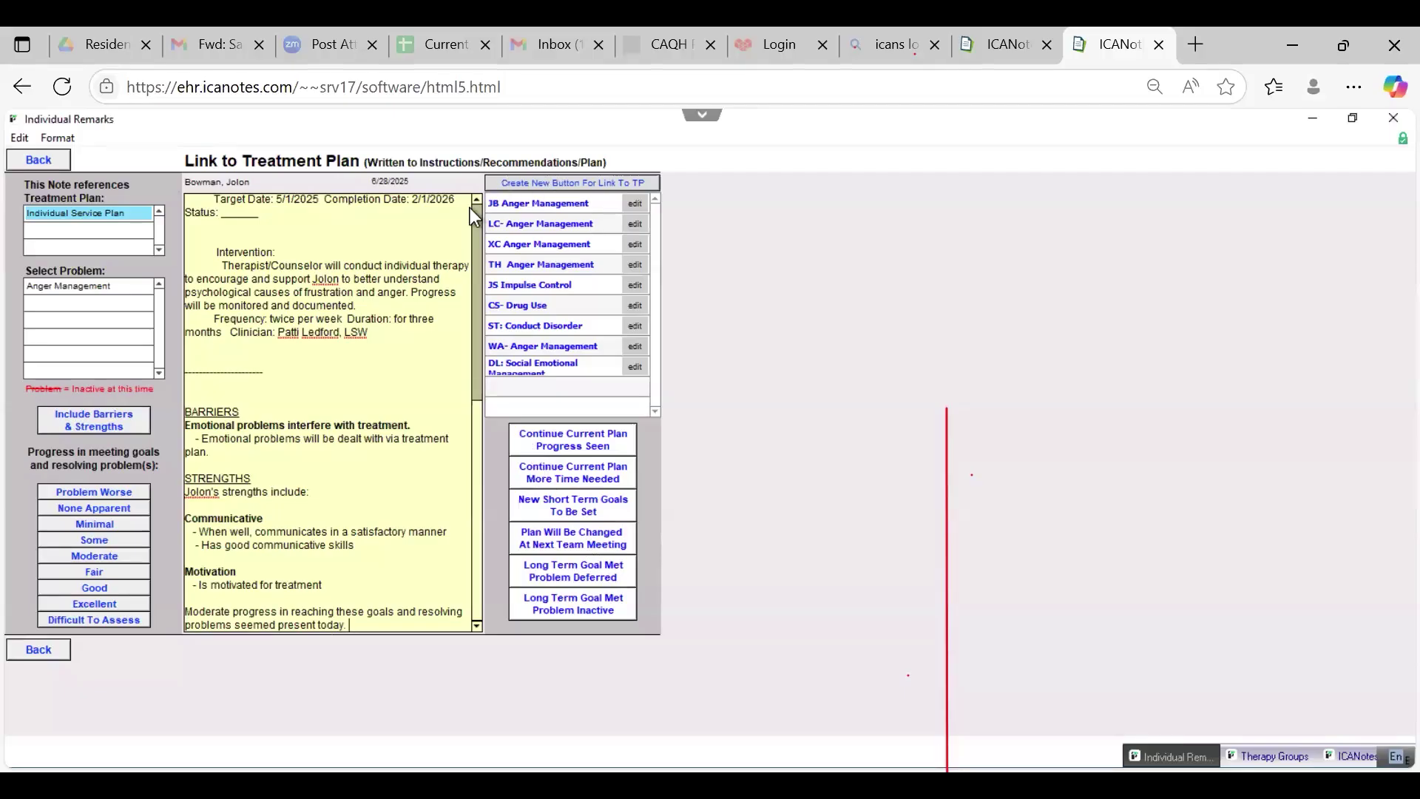
{"action": "left_click", "coordinate": [558, 452]}
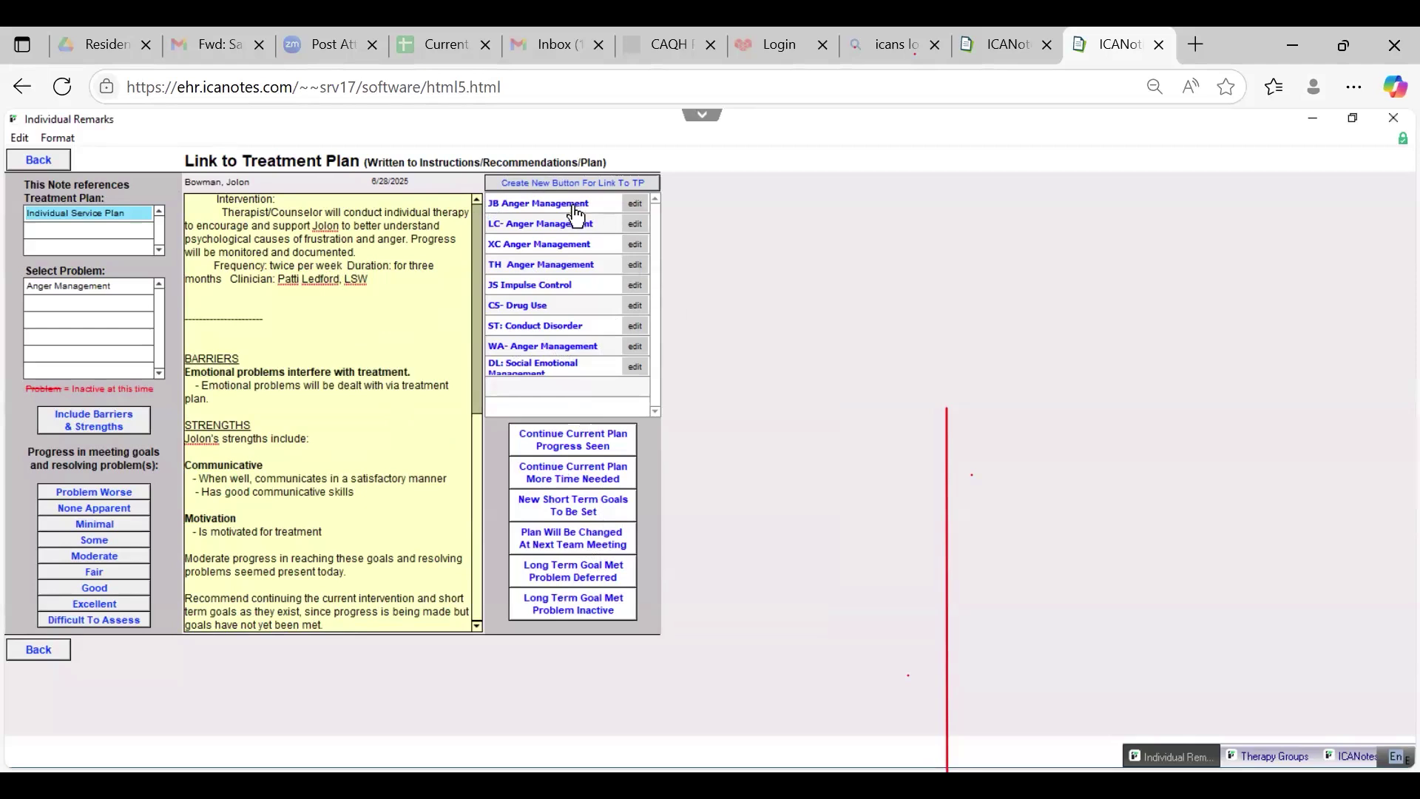
{"action": "mouse_move", "coordinate": [574, 217]}
{"action": "mouse_move", "coordinate": [523, 290]}
{"action": "left_click", "coordinate": [39, 160]}
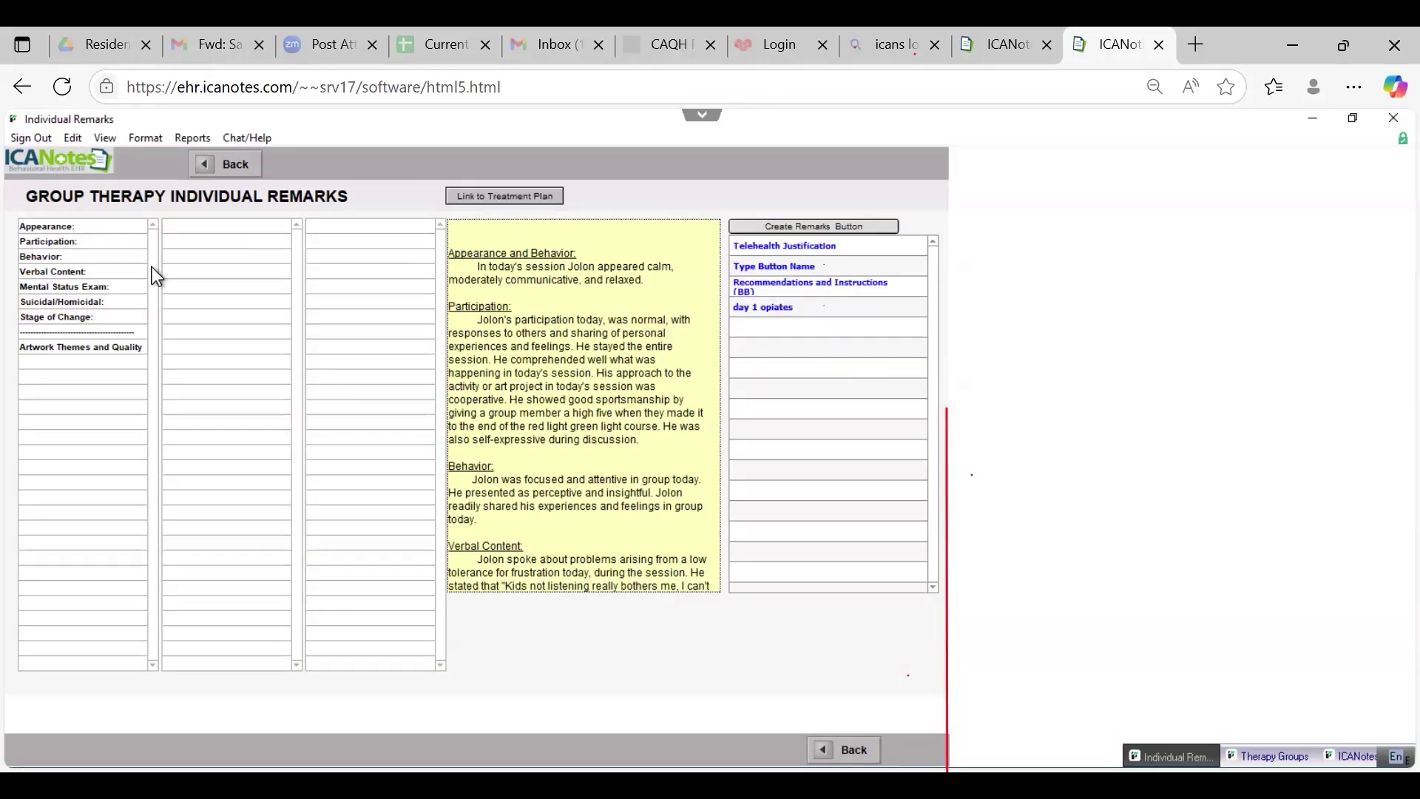
{"action": "left_click", "coordinate": [693, 361]}
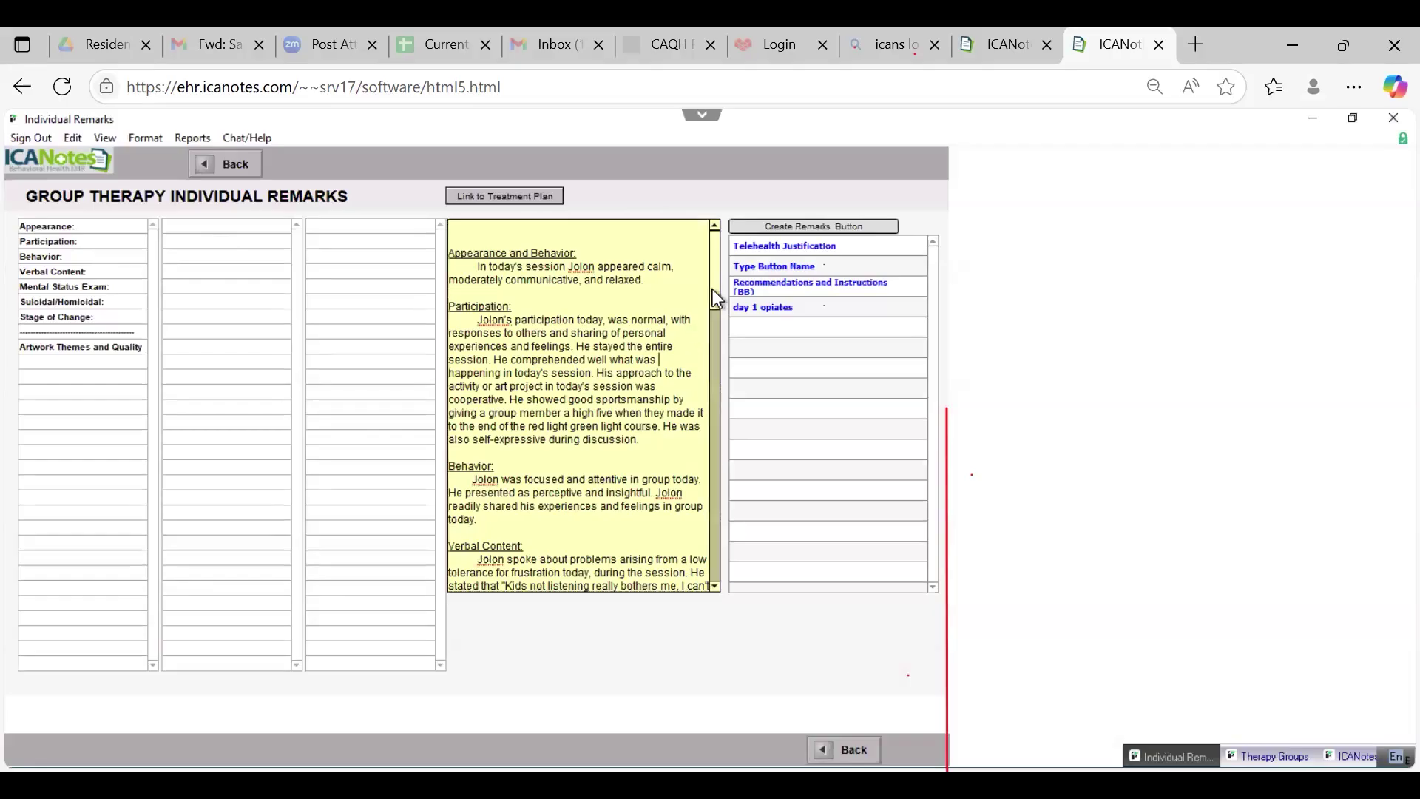
{"action": "left_click_drag", "start_coordinate": [712, 340], "coordinate": [704, 204]}
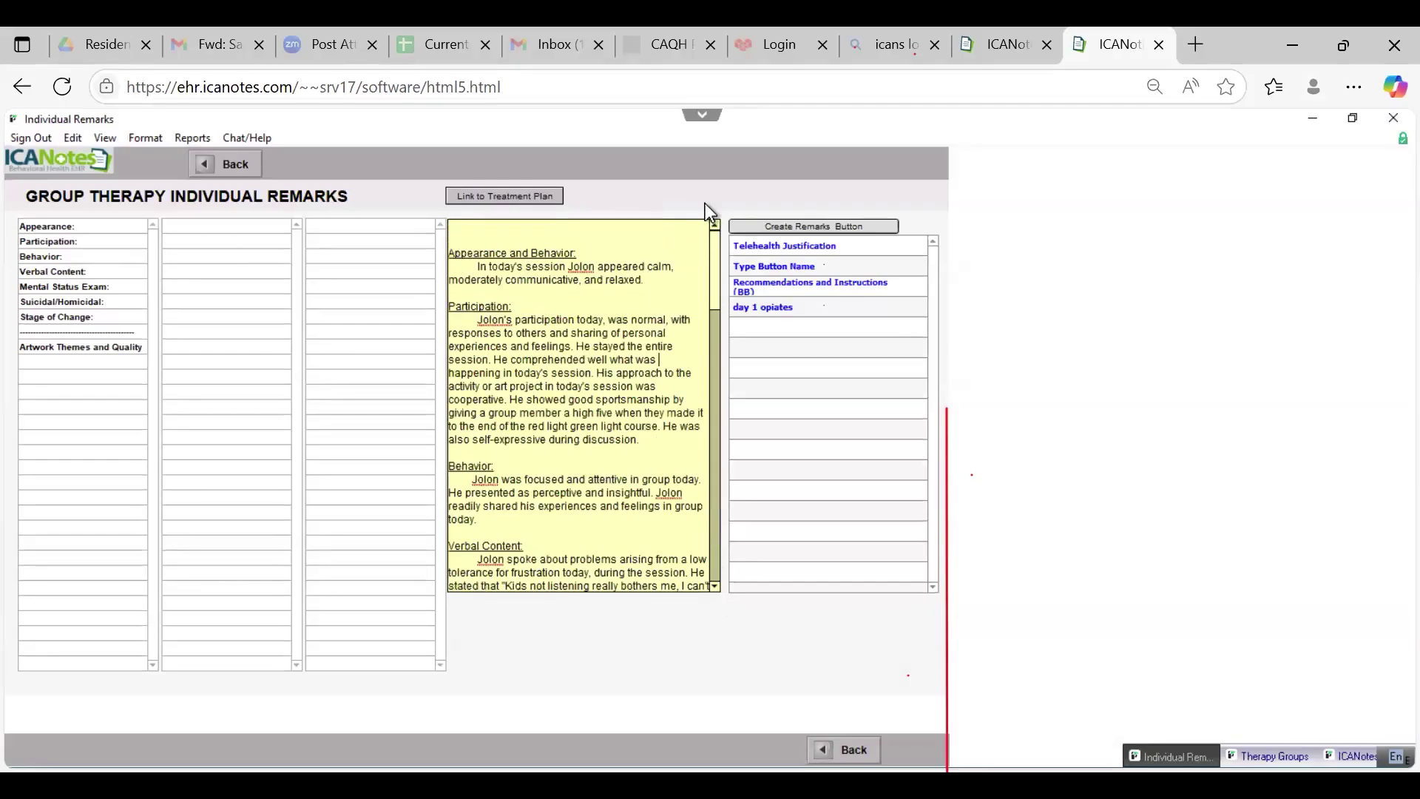
{"action": "left_click", "coordinate": [229, 169]}
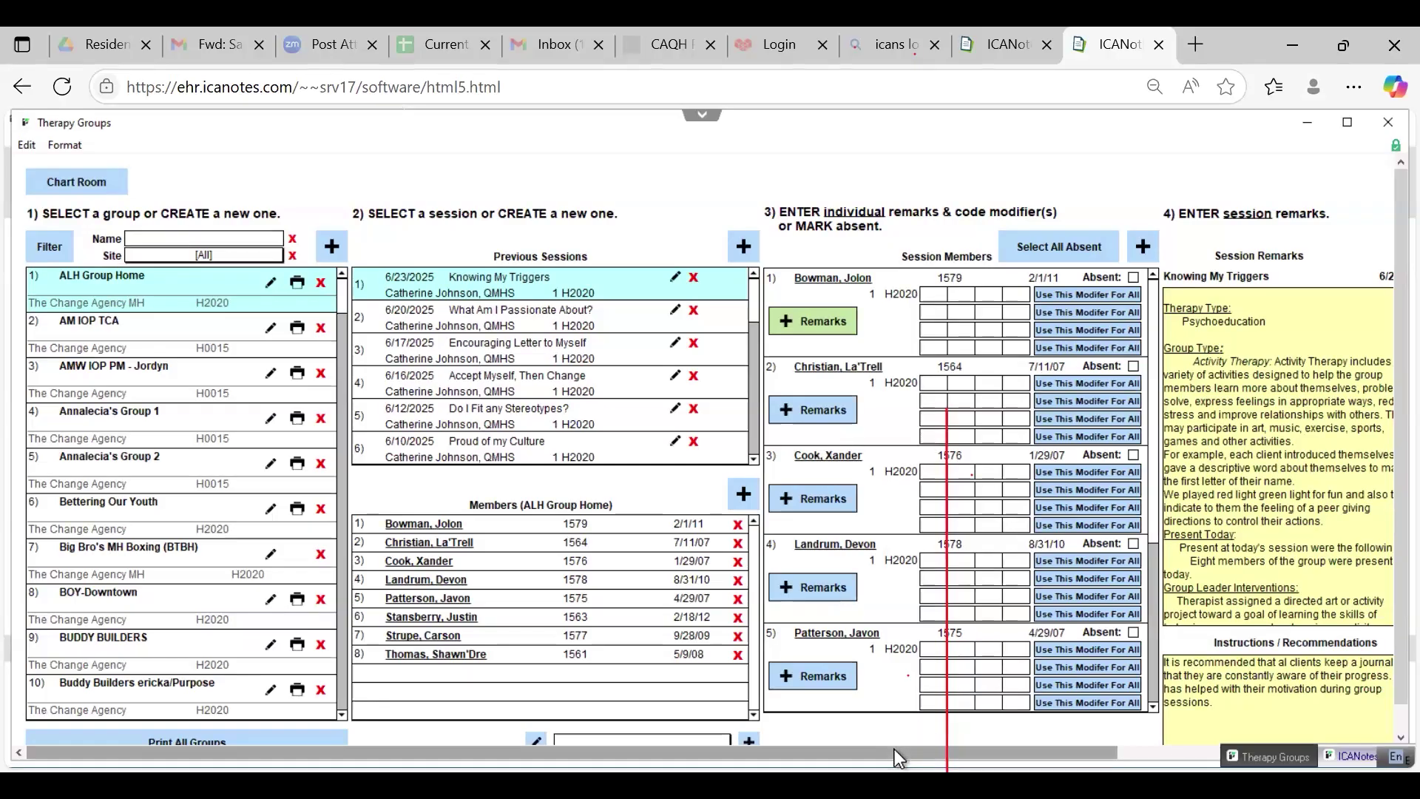
Step: Create the session's notes without pausing, compiling or eSigning, with a start time of 17:00 and an end time of 19:30
{"action": "left_click_drag", "start_coordinate": [894, 748], "coordinate": [1156, 749]}
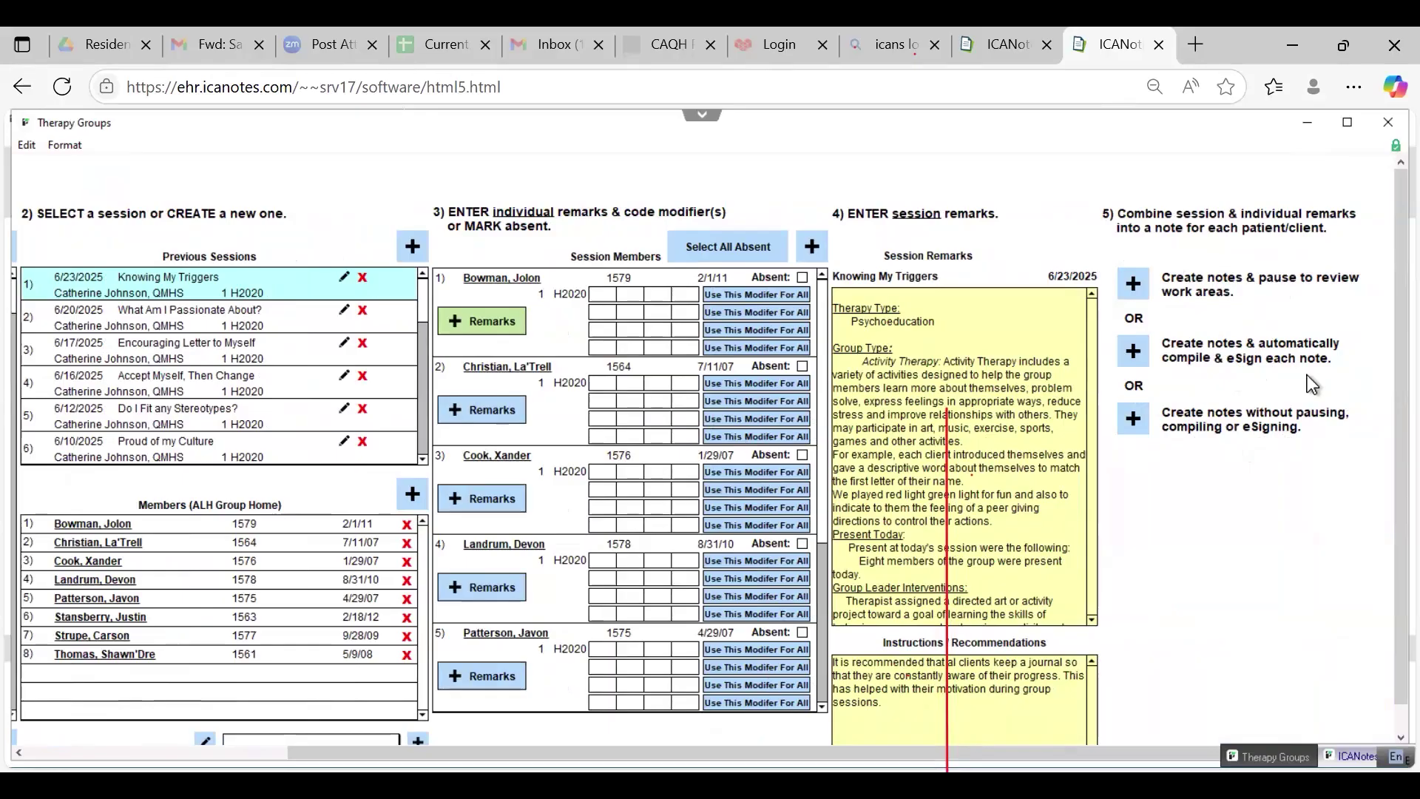
{"action": "left_click", "coordinate": [1133, 419]}
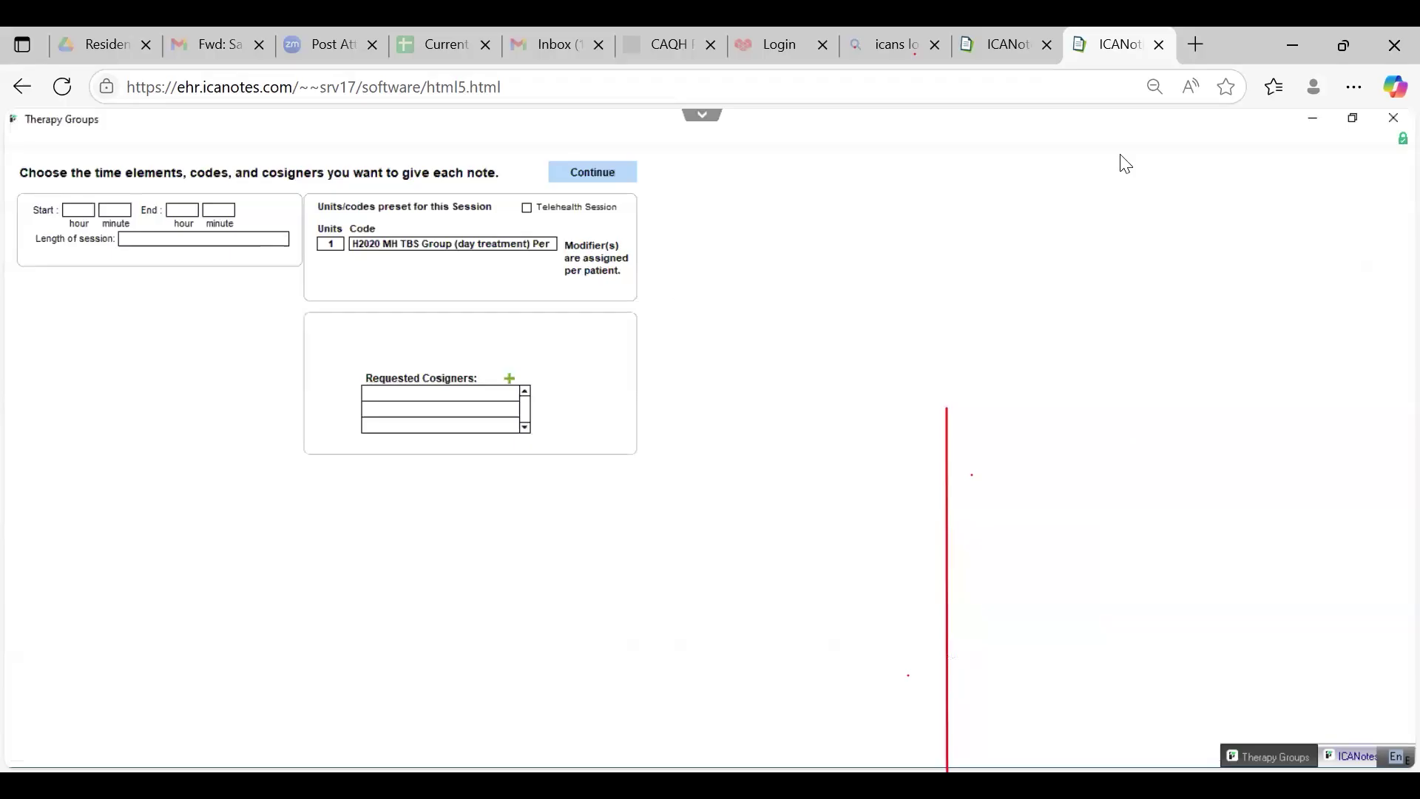
{"action": "left_click", "coordinate": [84, 210]}
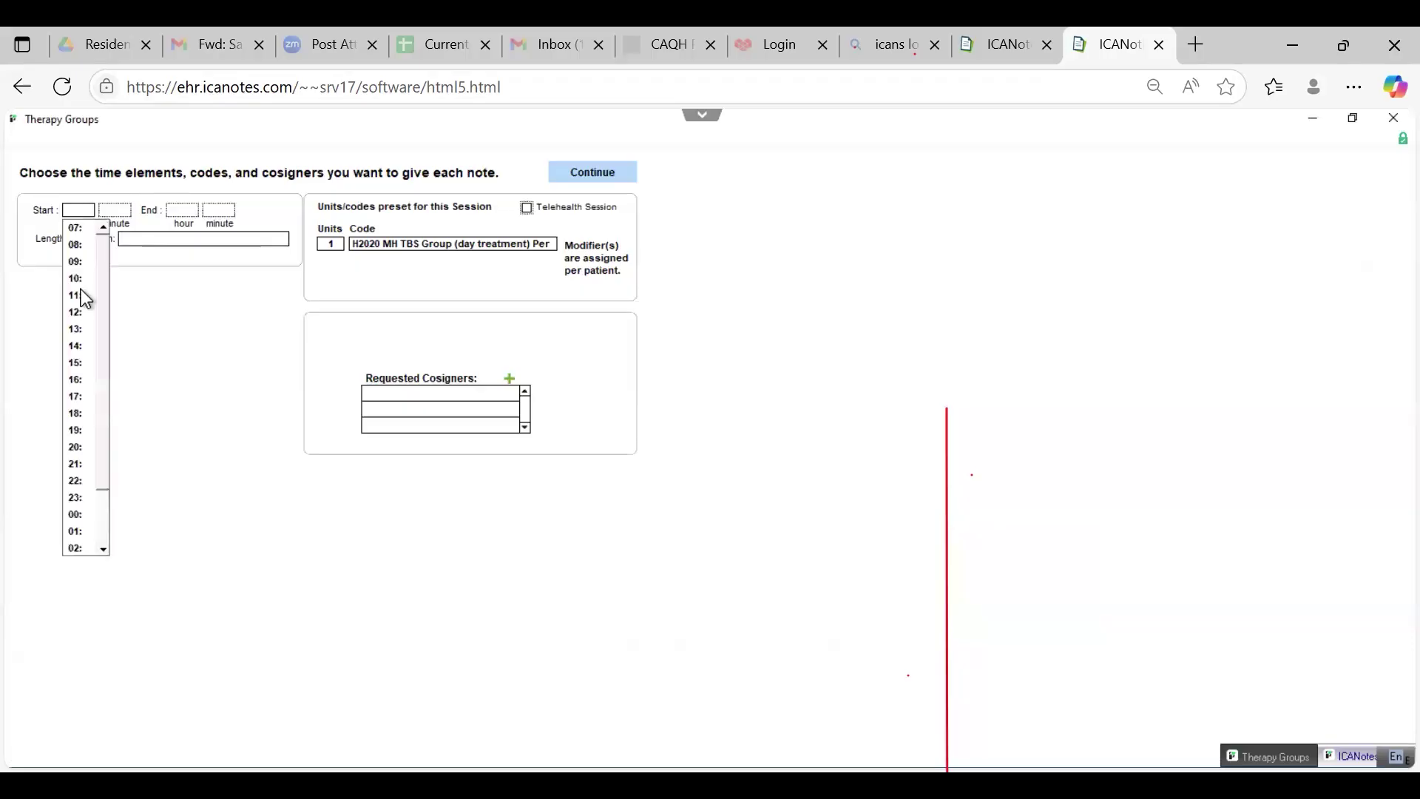
{"action": "left_click", "coordinate": [77, 400]}
{"action": "left_click", "coordinate": [121, 212]}
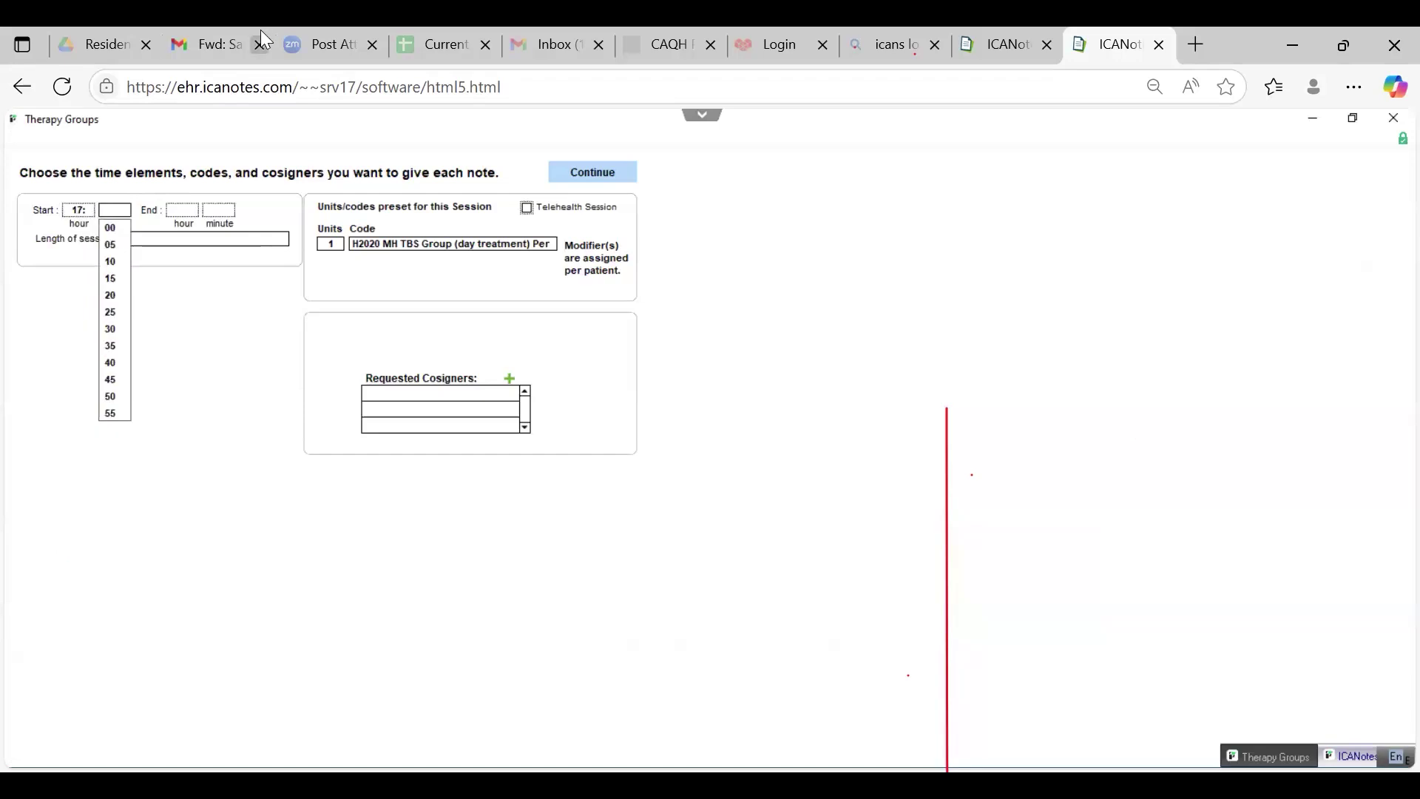
{"action": "left_click", "coordinate": [117, 228]}
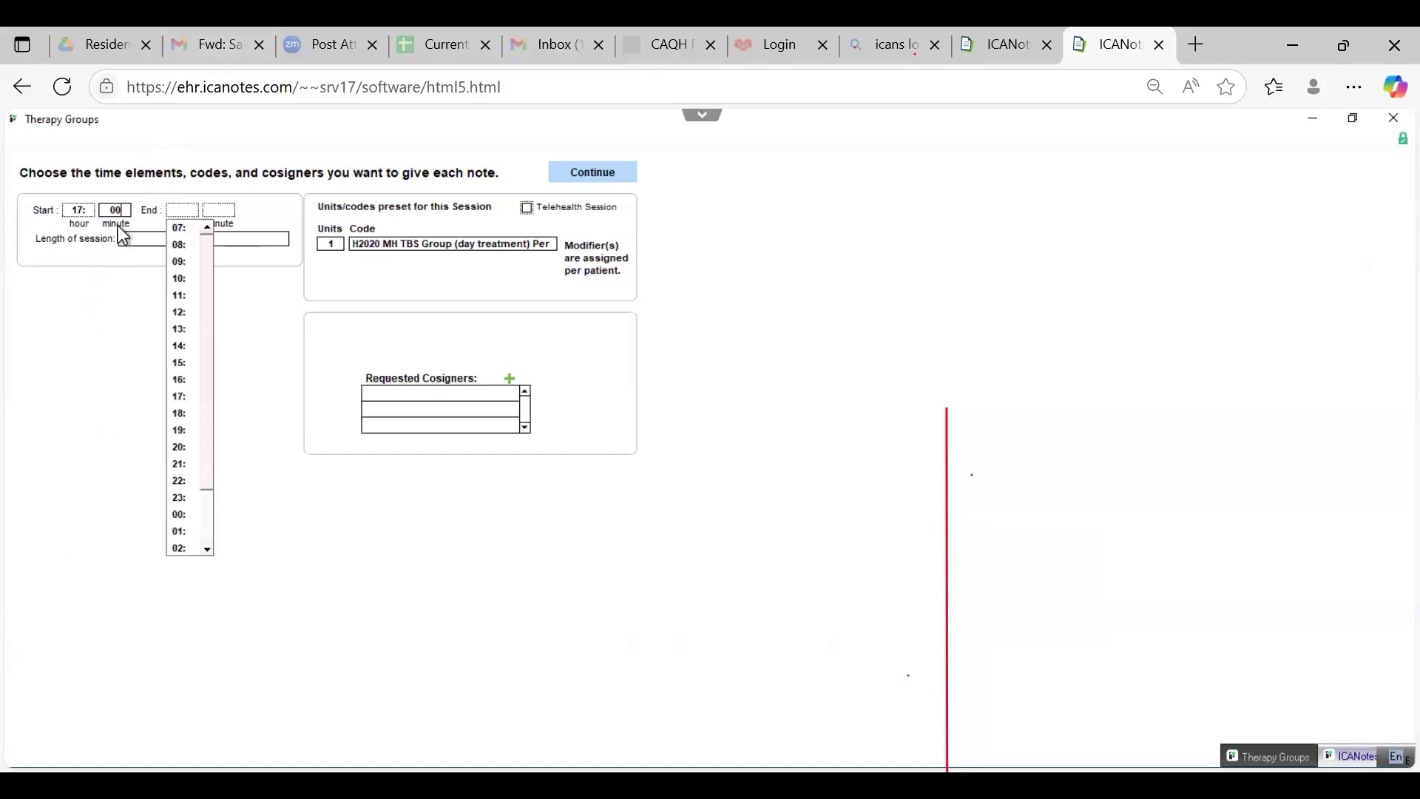
{"action": "left_click", "coordinate": [179, 429]}
{"action": "left_click", "coordinate": [219, 210]}
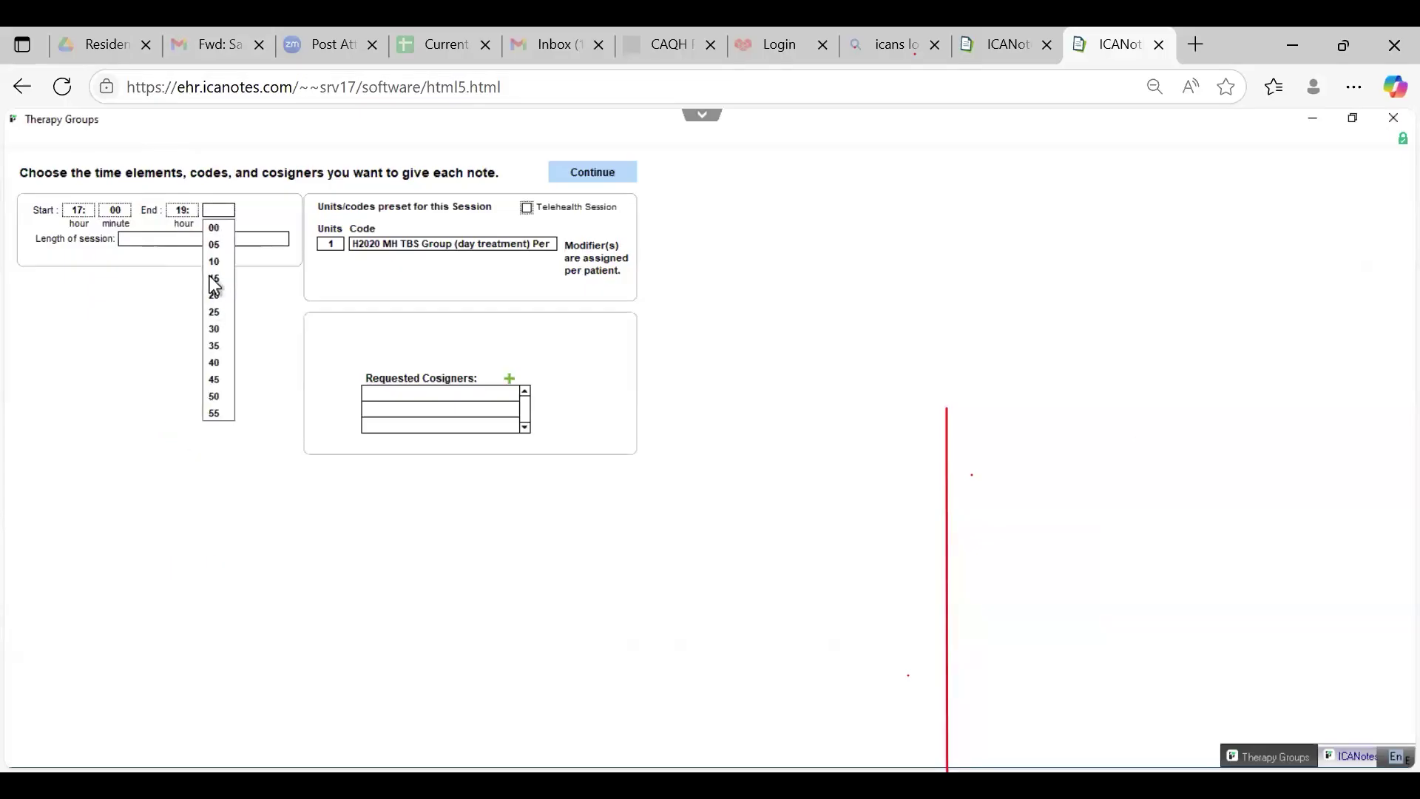
{"action": "left_click", "coordinate": [215, 328]}
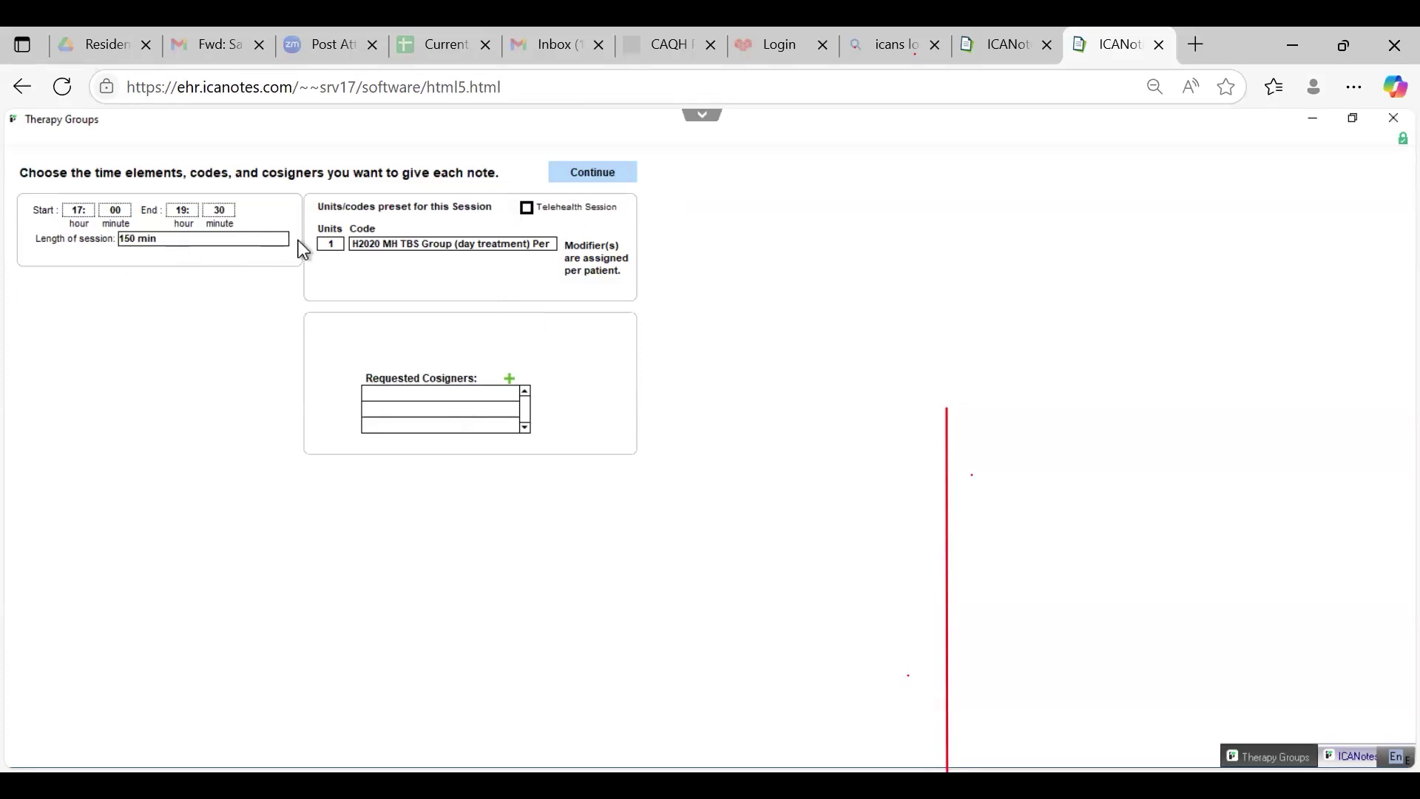
{"action": "left_click", "coordinate": [595, 173]}
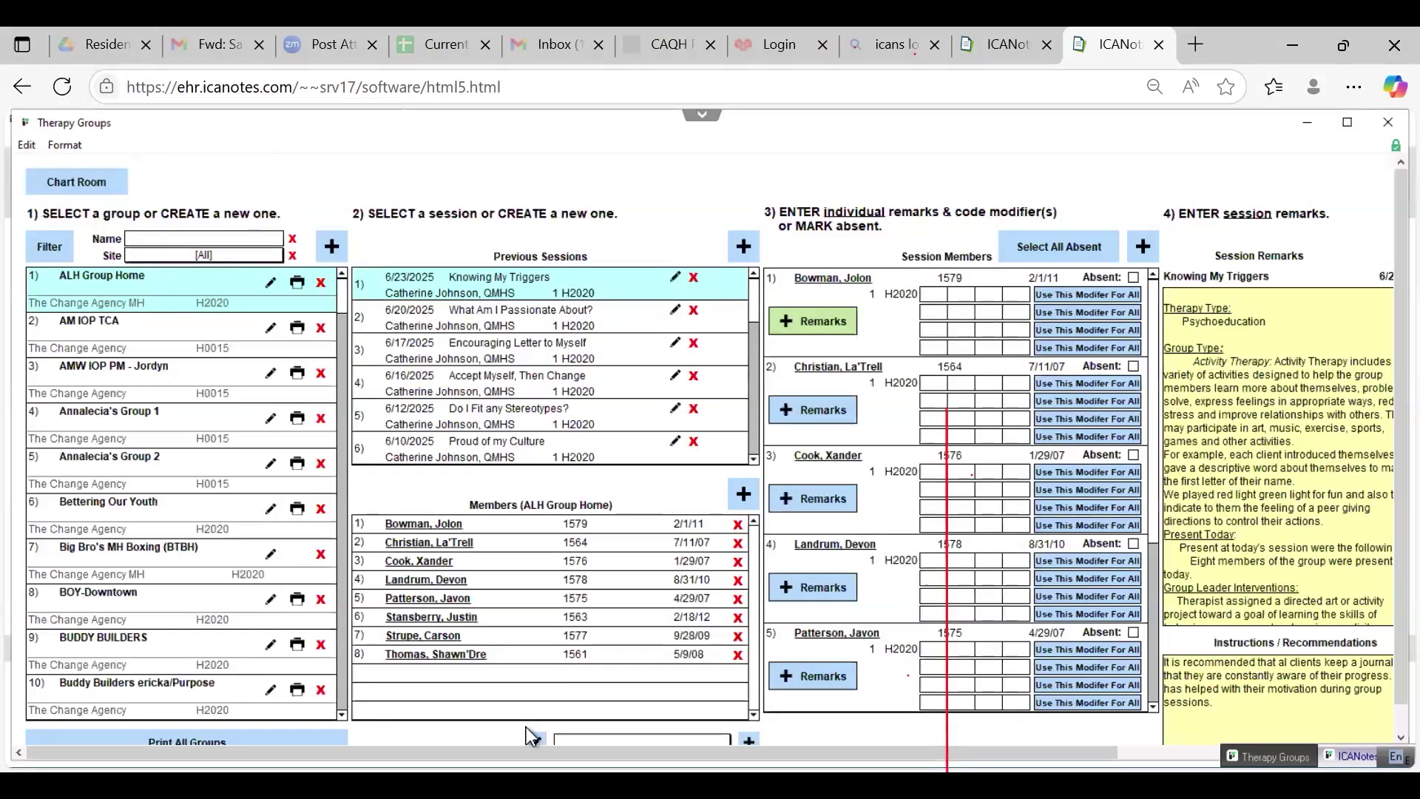
Step: Open the first member's note work area to check the combined session and individual remarks, and return to the session's note list
{"action": "left_click_drag", "start_coordinate": [542, 754], "coordinate": [803, 754]}
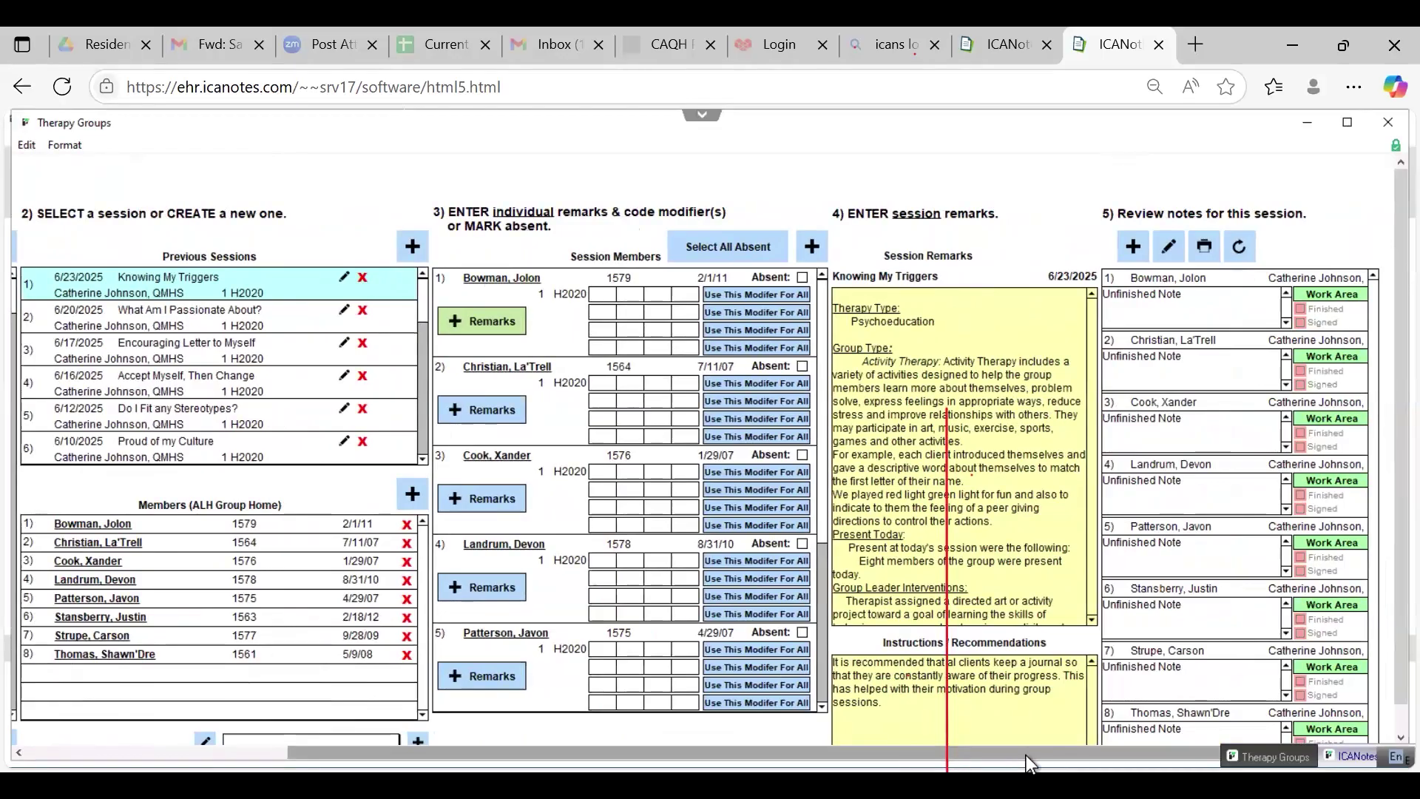
{"action": "left_click", "coordinate": [1327, 296]}
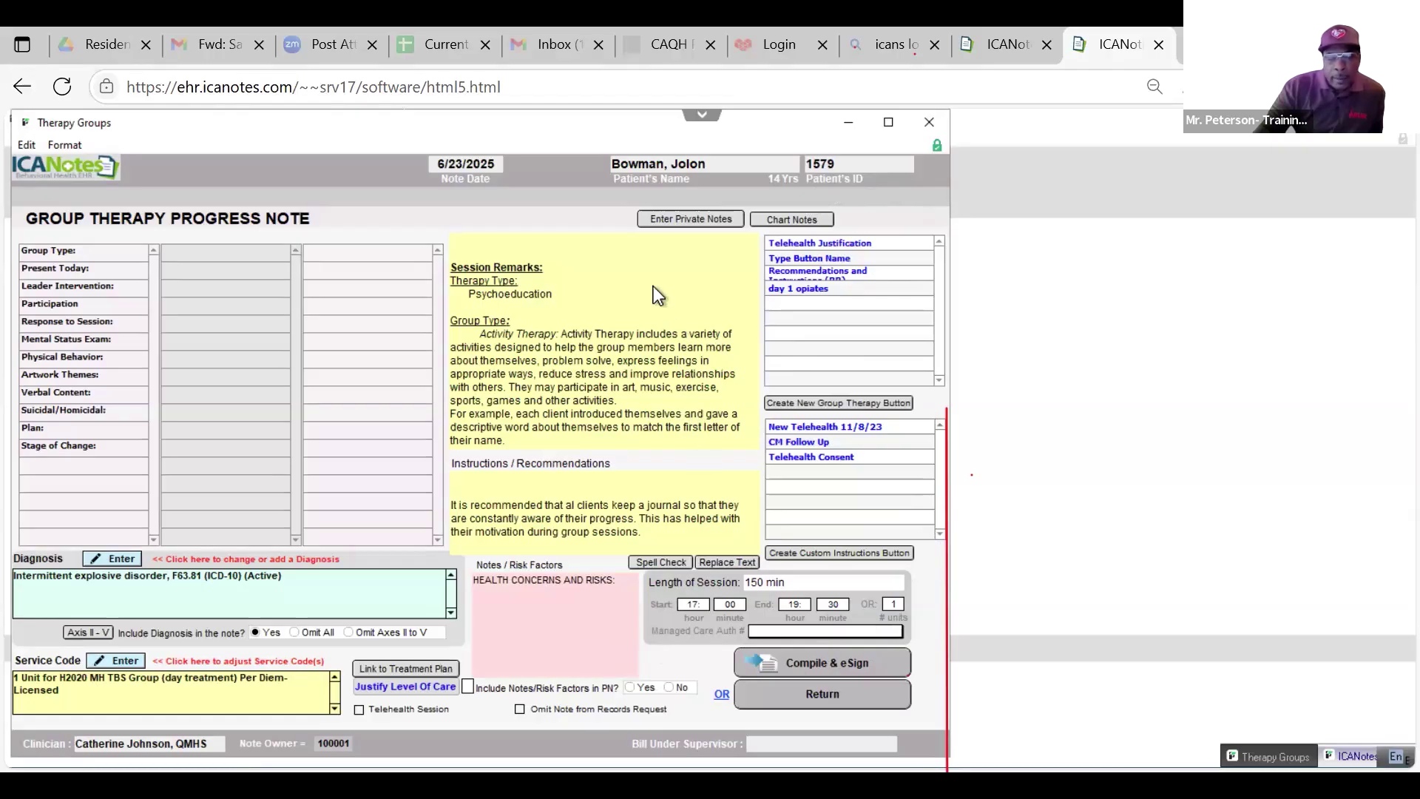
{"action": "left_click", "coordinate": [633, 290]}
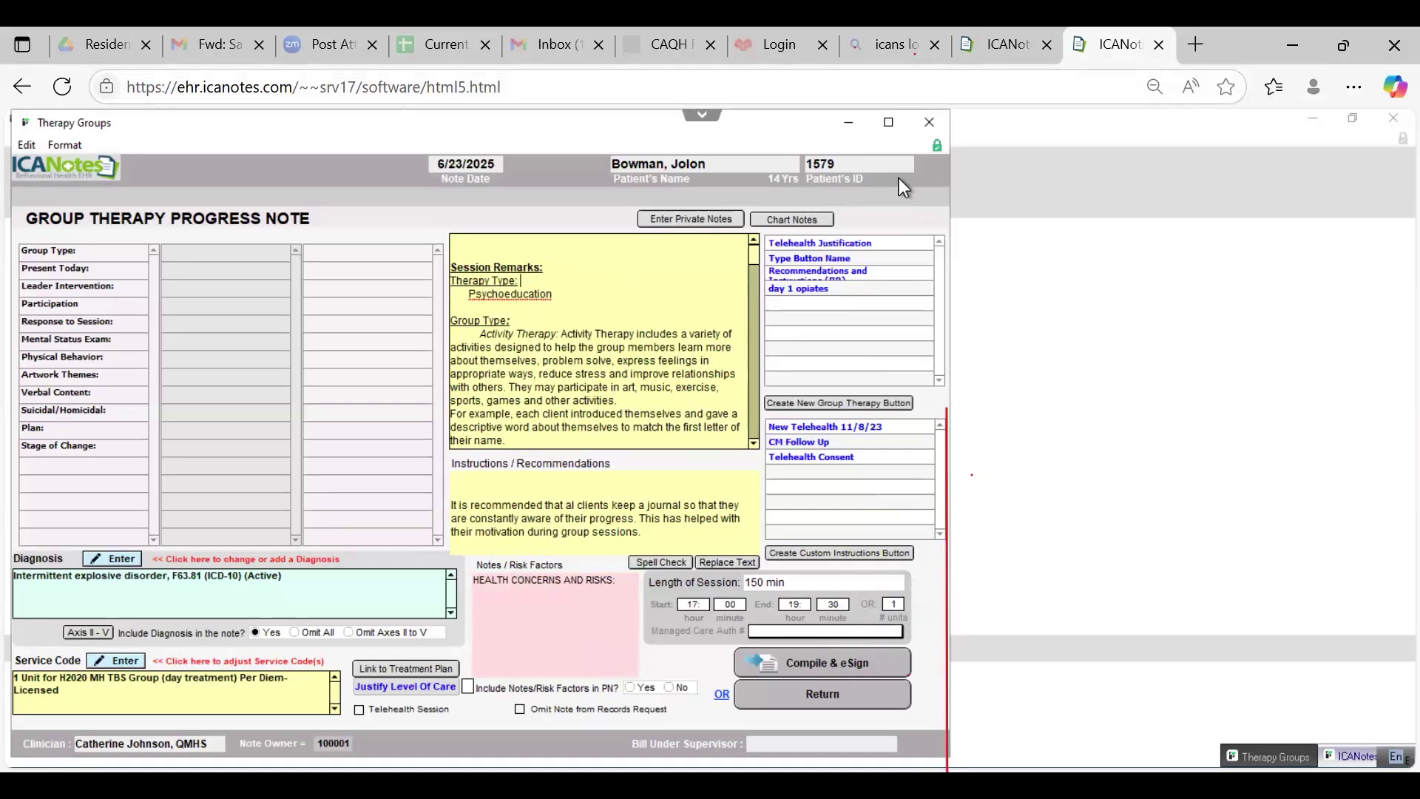
{"action": "left_click", "coordinate": [848, 700]}
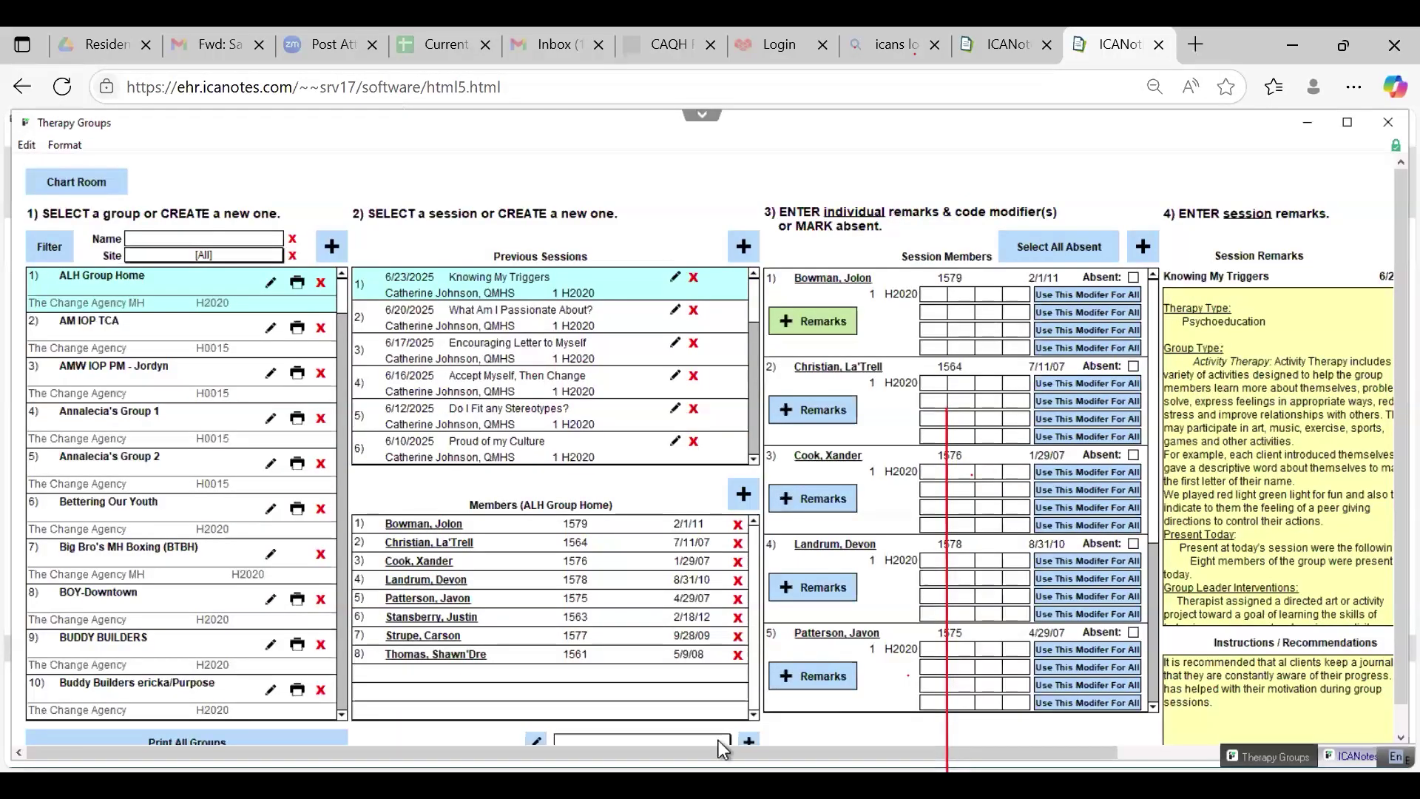
{"action": "scroll", "coordinate": [973, 729], "scroll_direction": "right", "scroll_amount": 5}
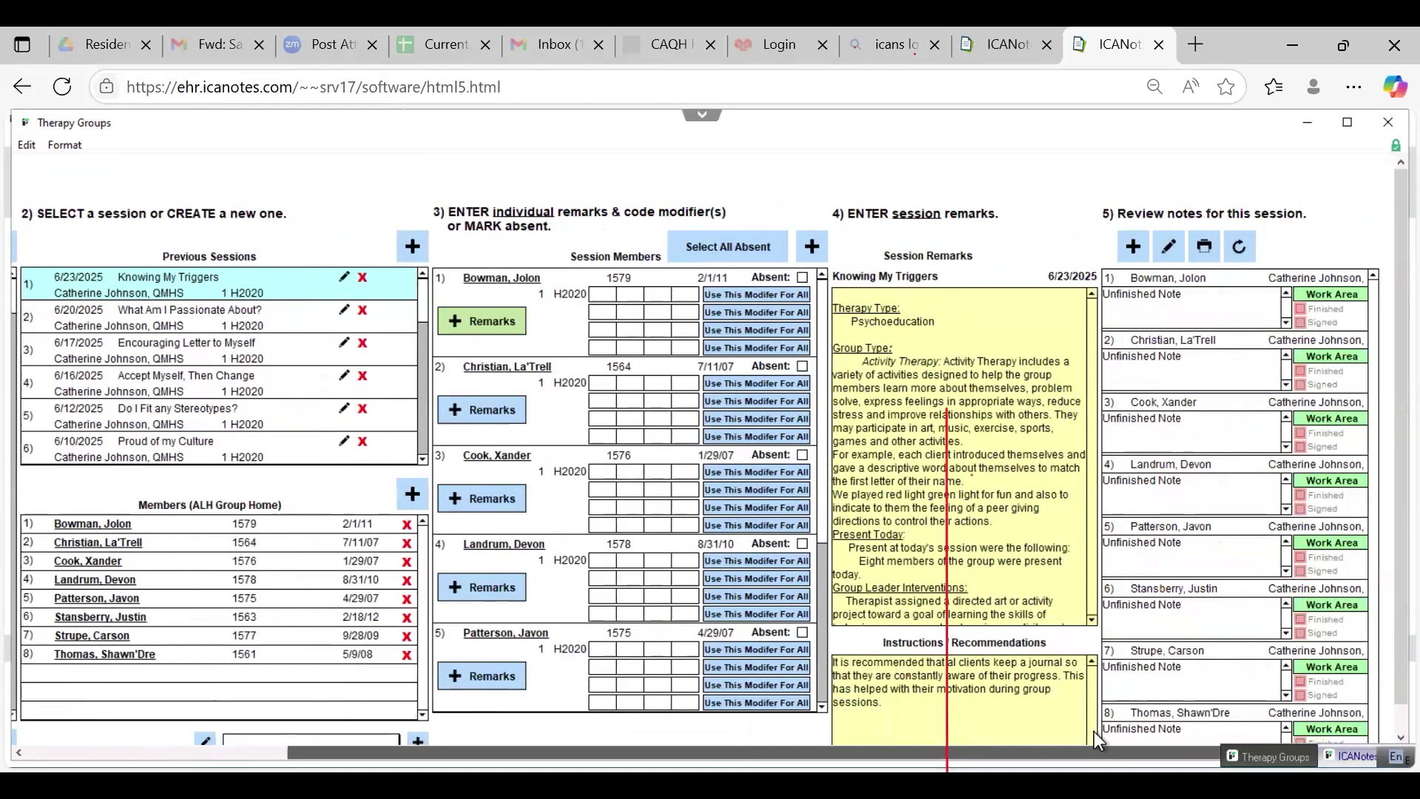
{"action": "left_click_drag", "start_coordinate": [1390, 566], "coordinate": [1391, 497]}
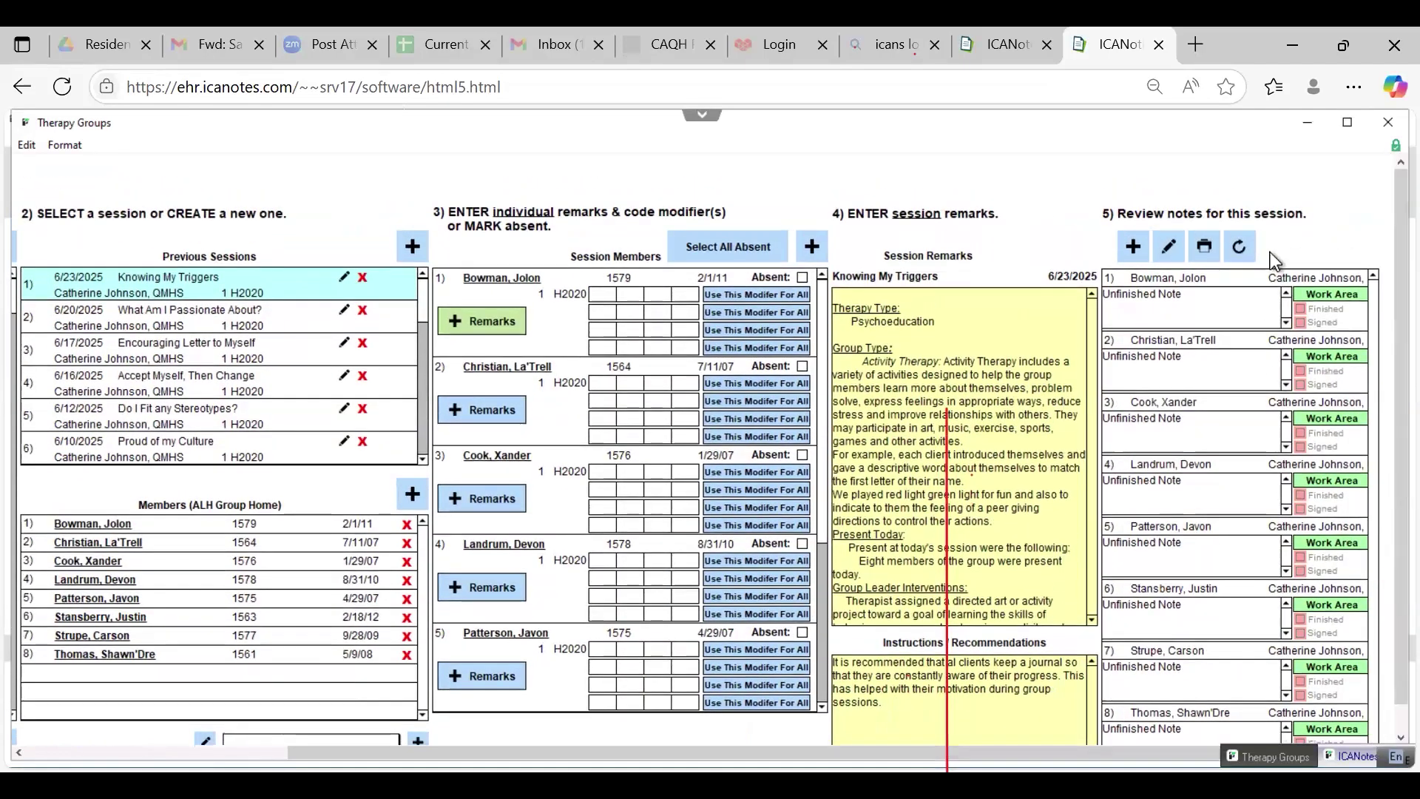
Step: Compile and eSign the first member's Group Therapy Progress Note from its work area, and return to the session's note list
{"action": "left_click", "coordinate": [1312, 294]}
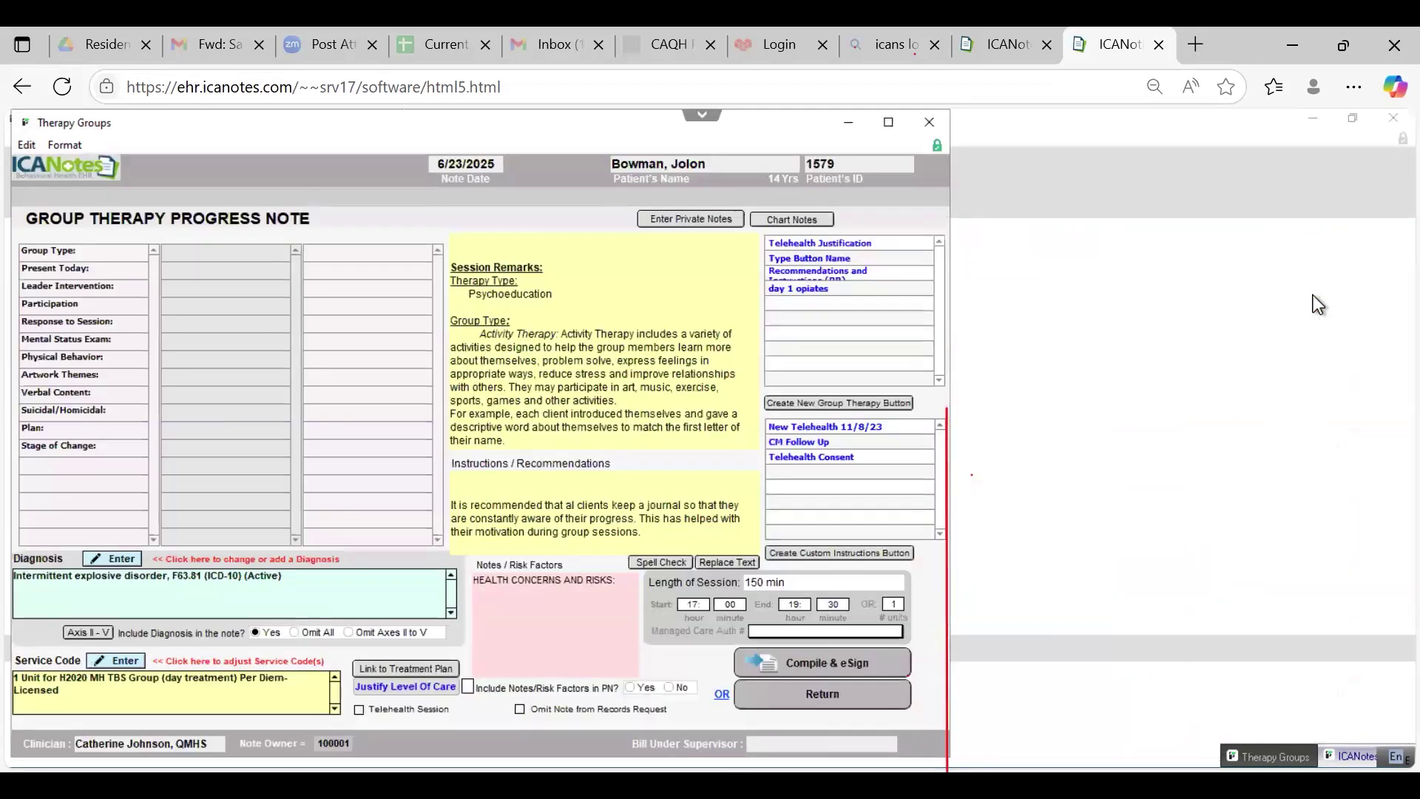
{"action": "left_click", "coordinate": [838, 668]}
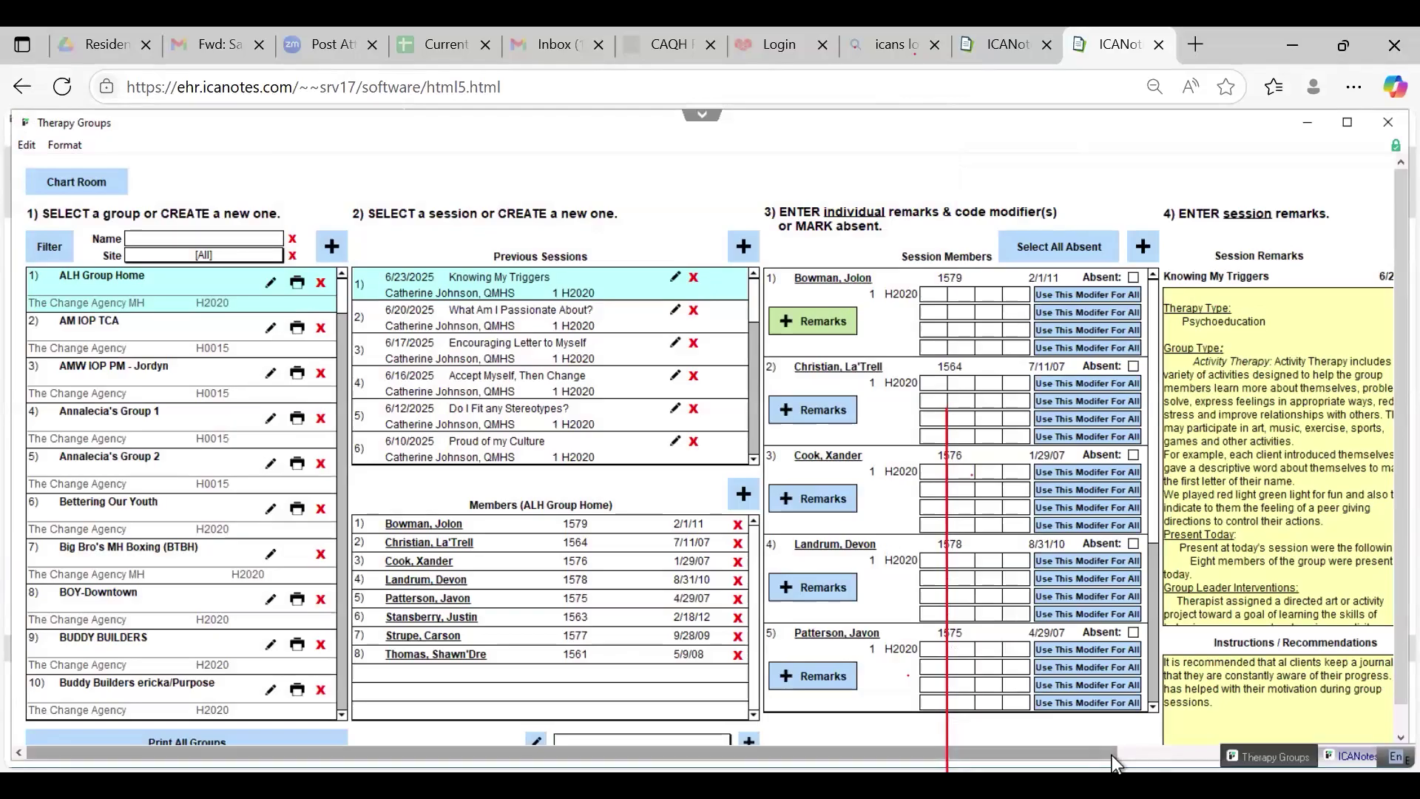
{"action": "left_click_drag", "start_coordinate": [1113, 762], "coordinate": [1388, 510]}
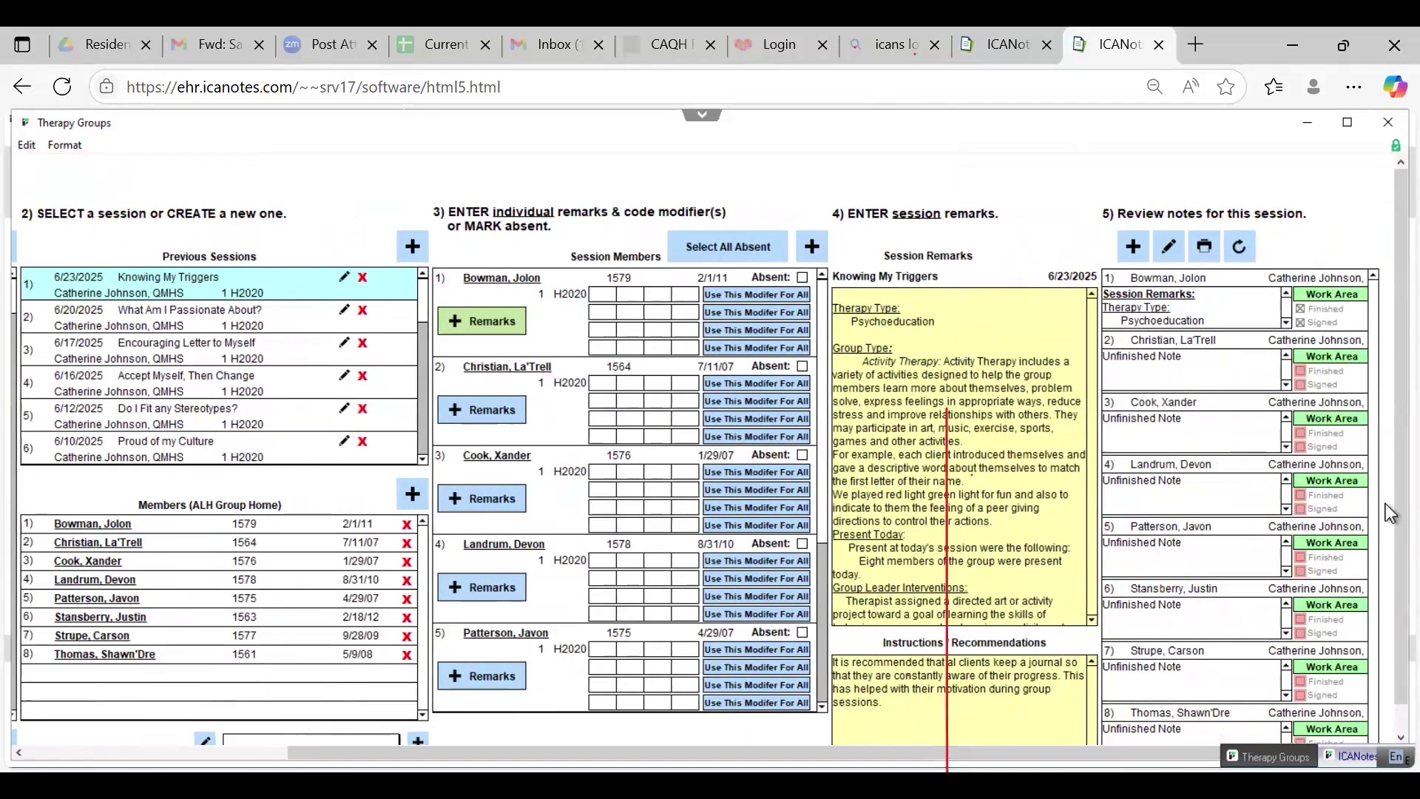
Step: Reopen the first member's note work area for review, then check the note's Finished and Signed status in the session's note list
{"action": "left_click", "coordinate": [1330, 287]}
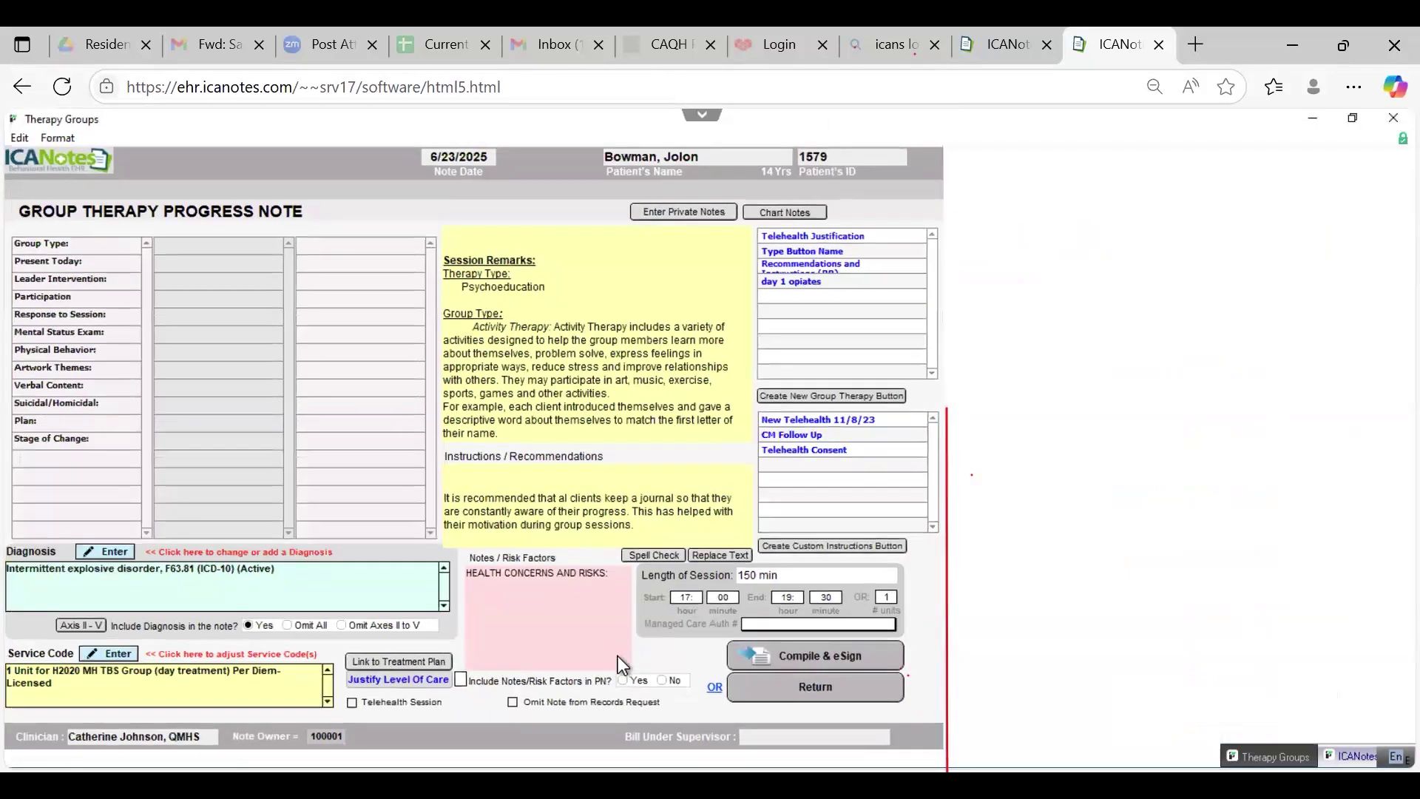
{"action": "left_click", "coordinate": [813, 695]}
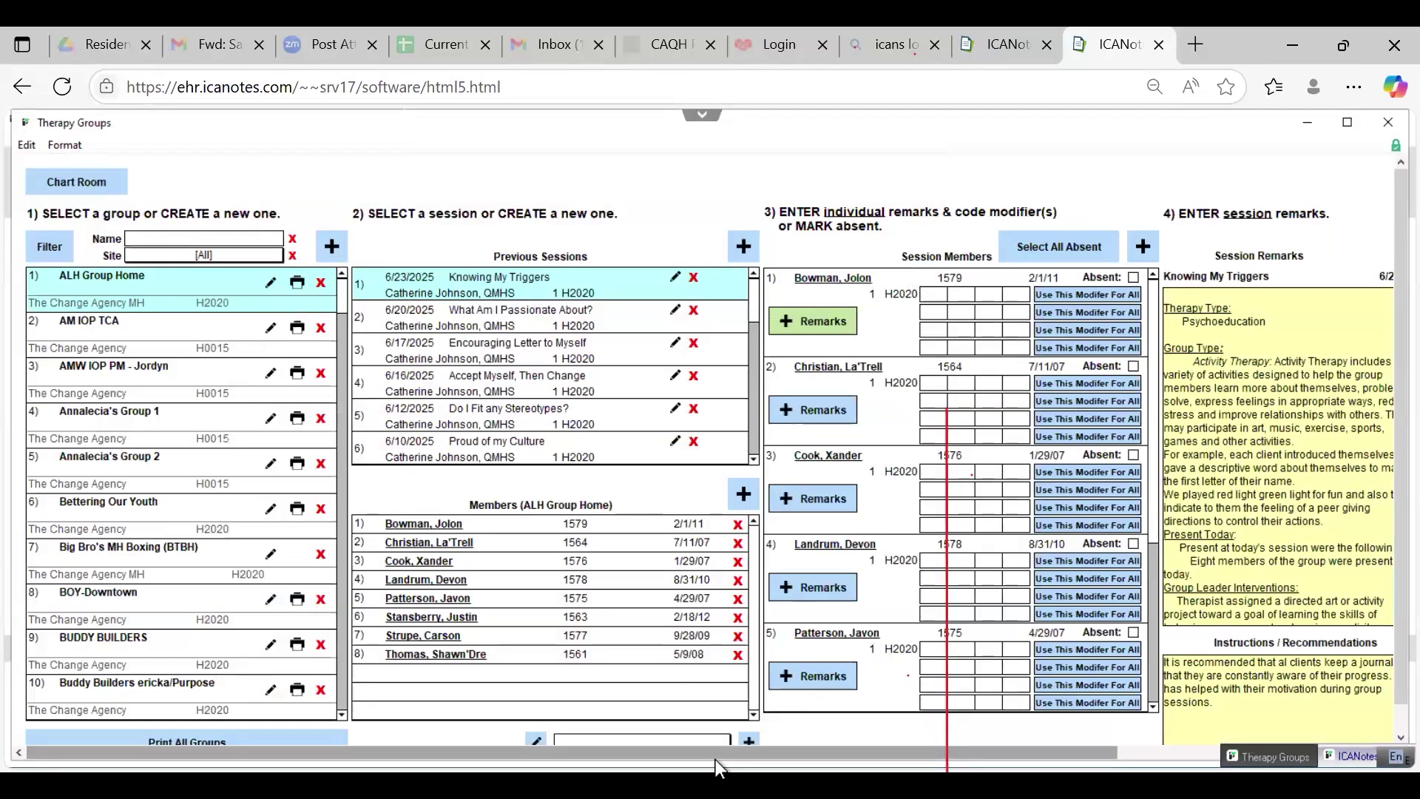
{"action": "scroll", "coordinate": [1302, 726], "scroll_direction": "right", "scroll_amount": 5}
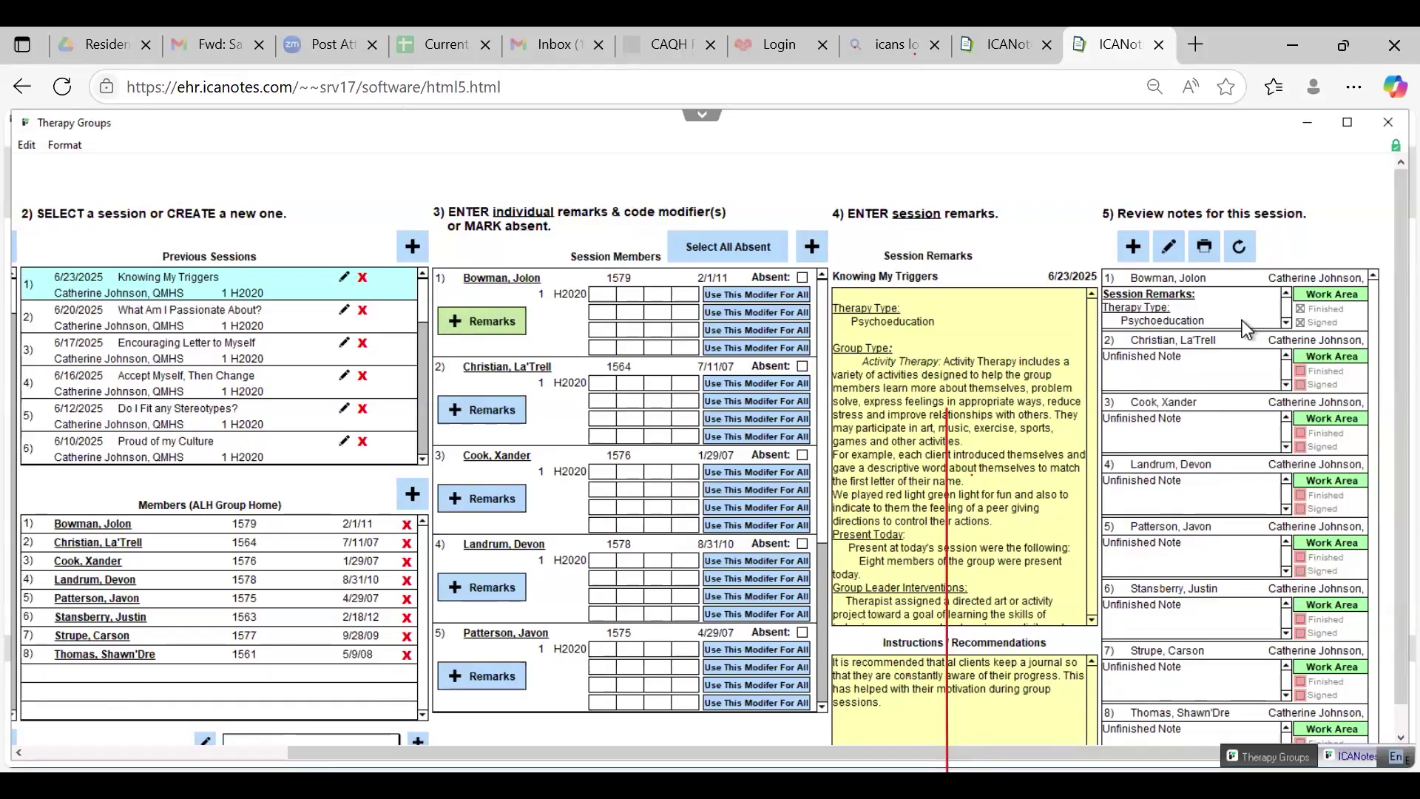
{"action": "left_click", "coordinate": [1300, 323]}
{"action": "left_click", "coordinate": [1301, 322]}
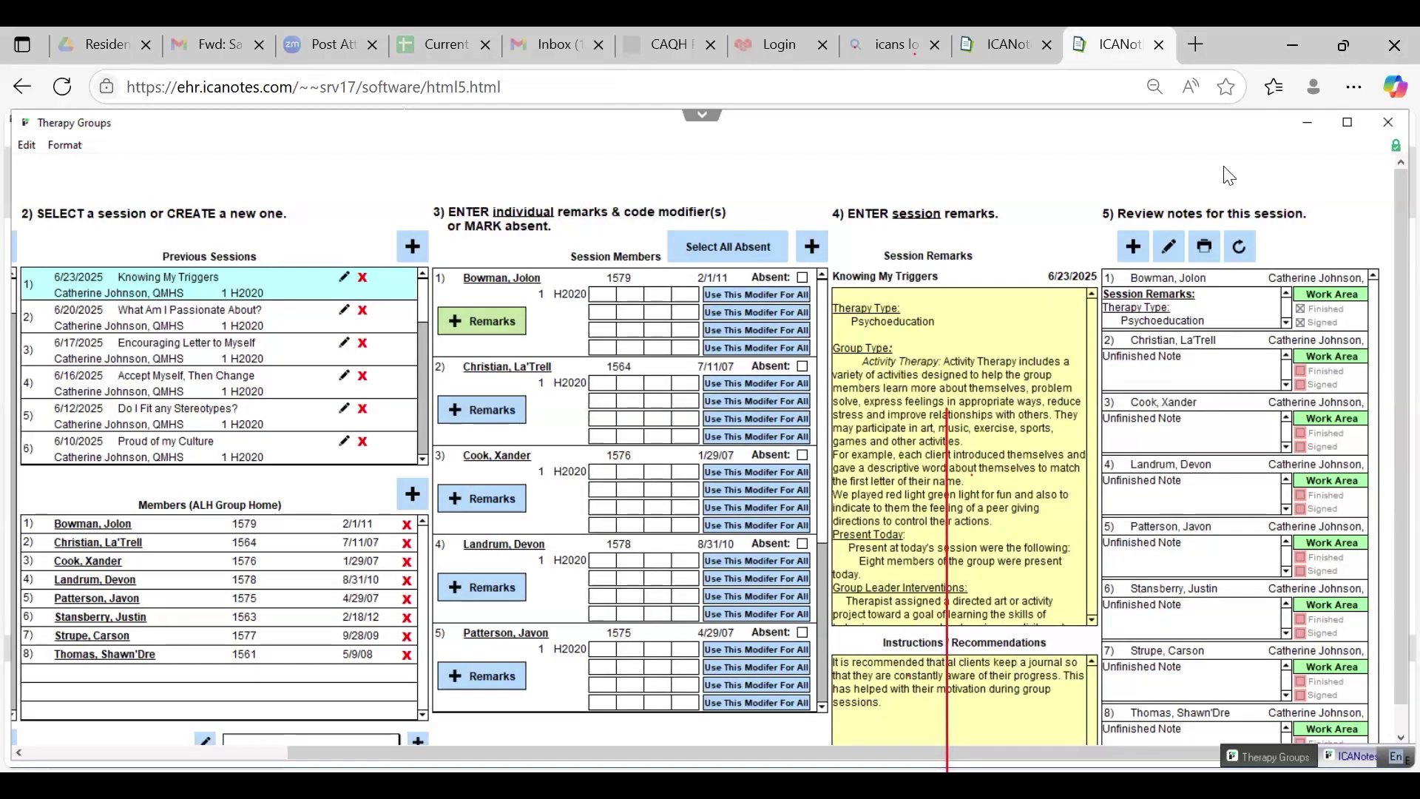
Step: Open the first member's individual remarks to review where the treatment plan is linked, and return to the group session
{"action": "left_click", "coordinate": [486, 321]}
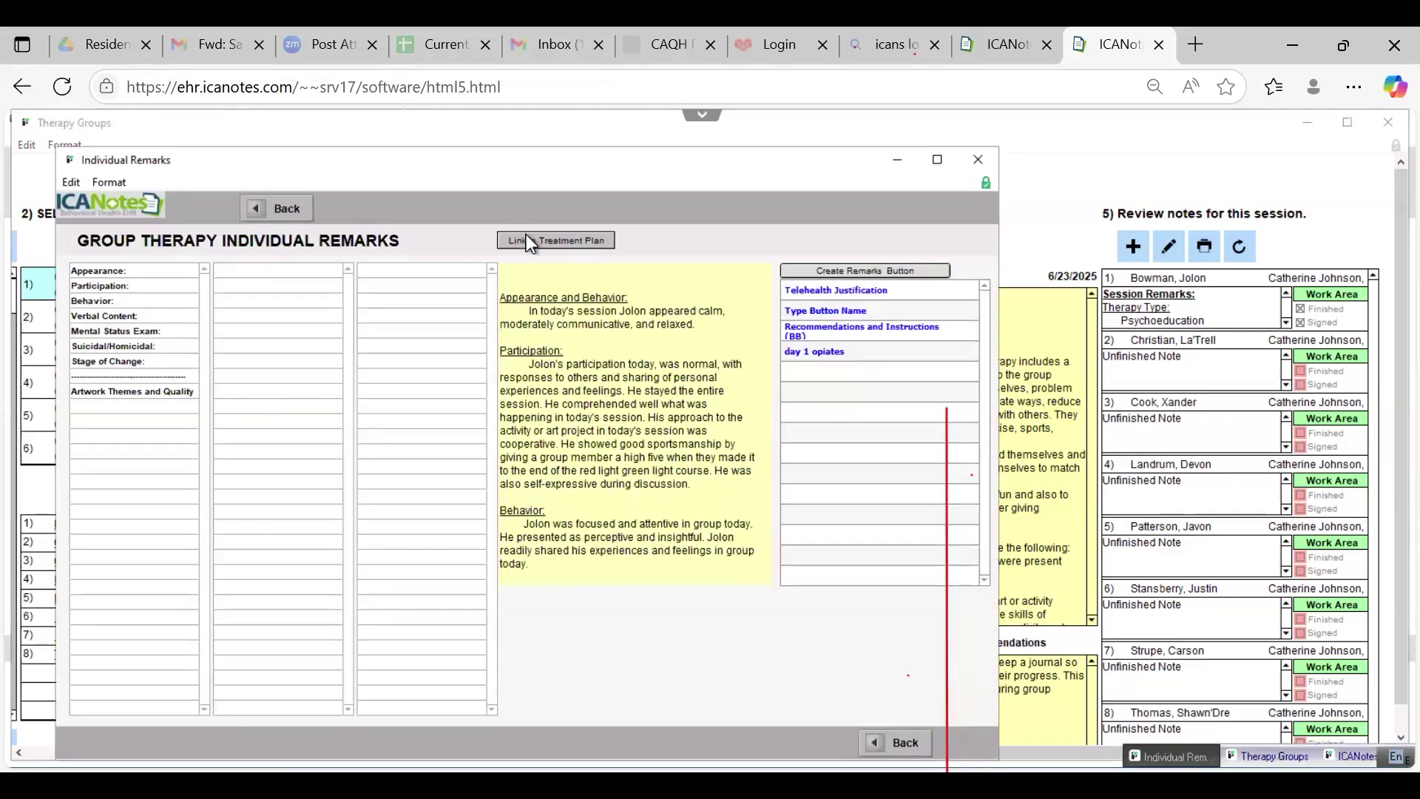
{"action": "left_click", "coordinate": [275, 208]}
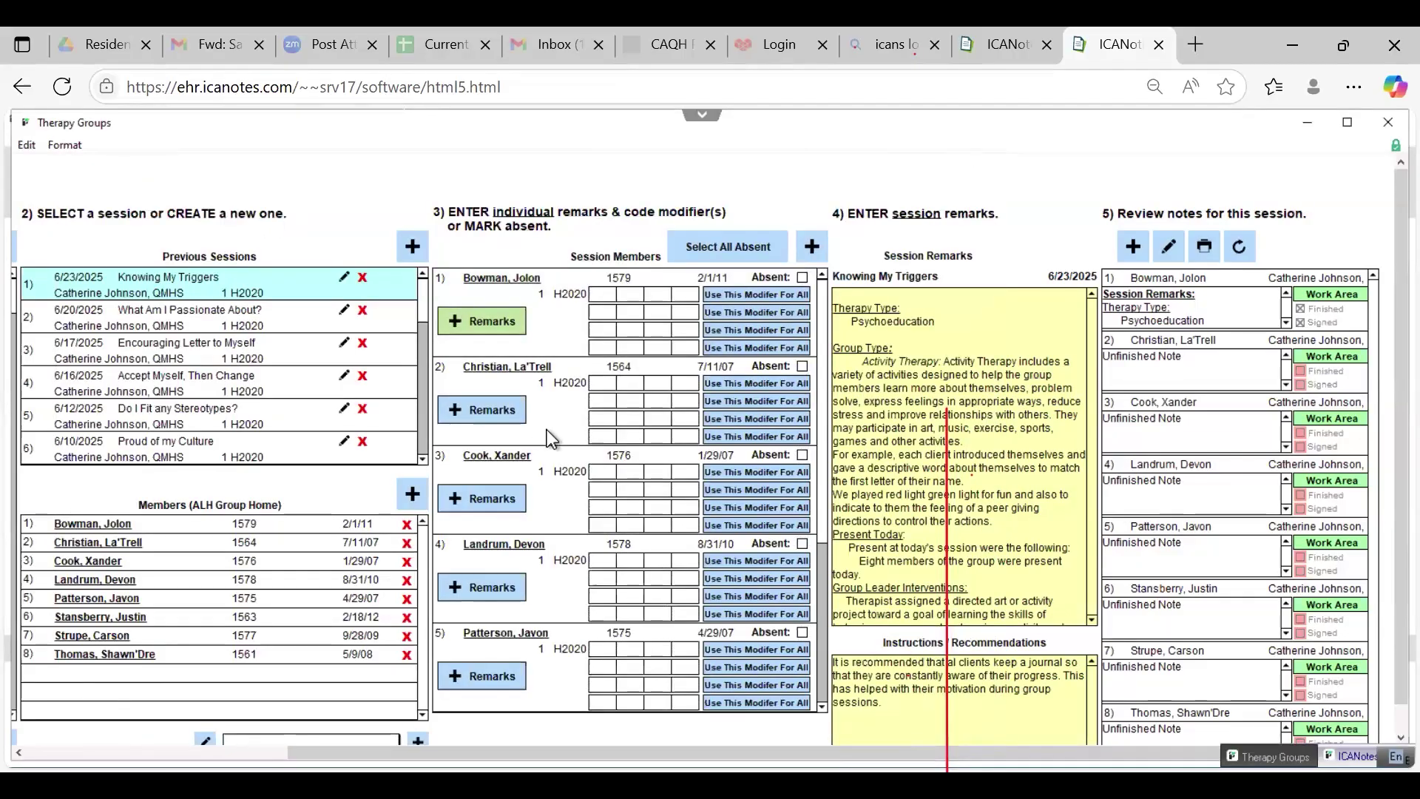